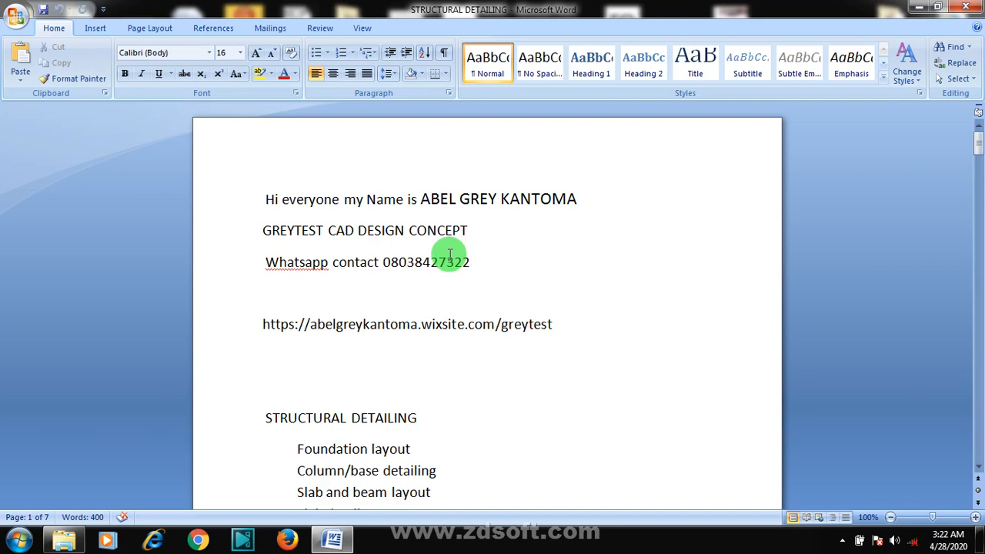
Switch from the Word document to the desktop and launch Revit Architecture
click(919, 7)
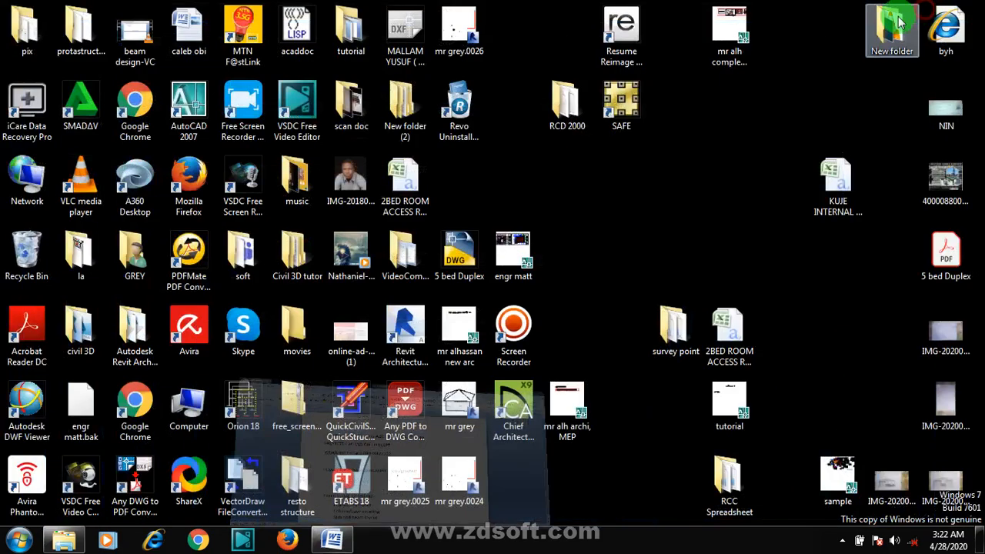
click(401, 331)
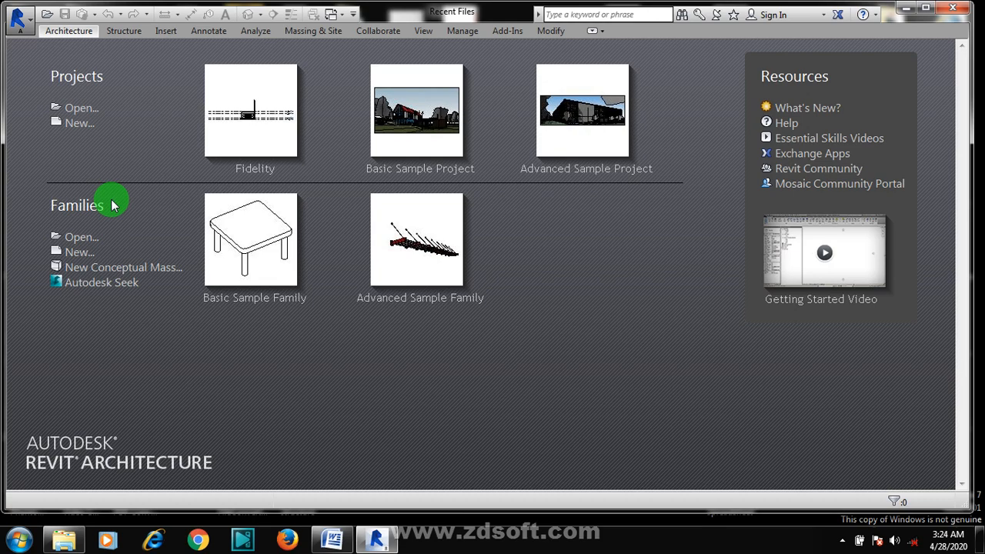
click(77, 125)
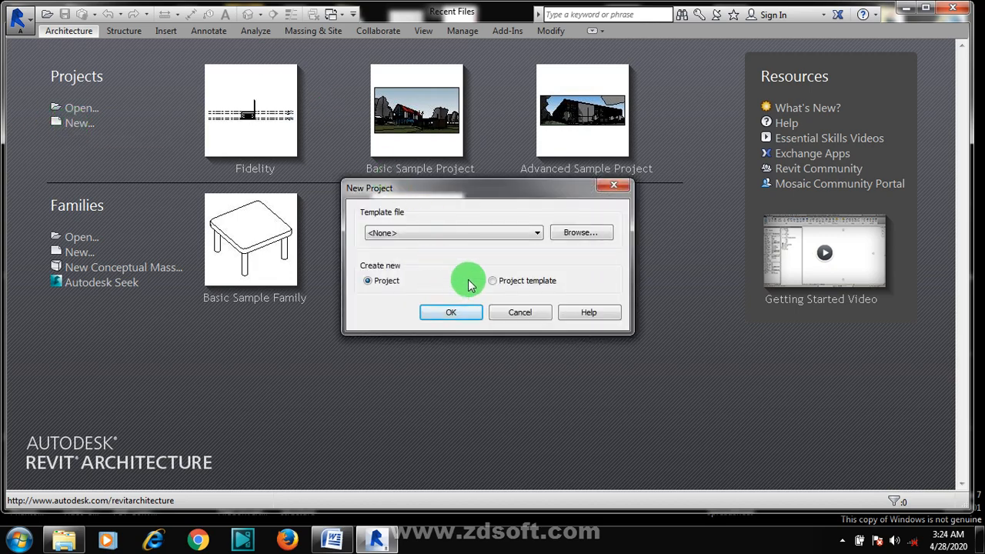
click(498, 283)
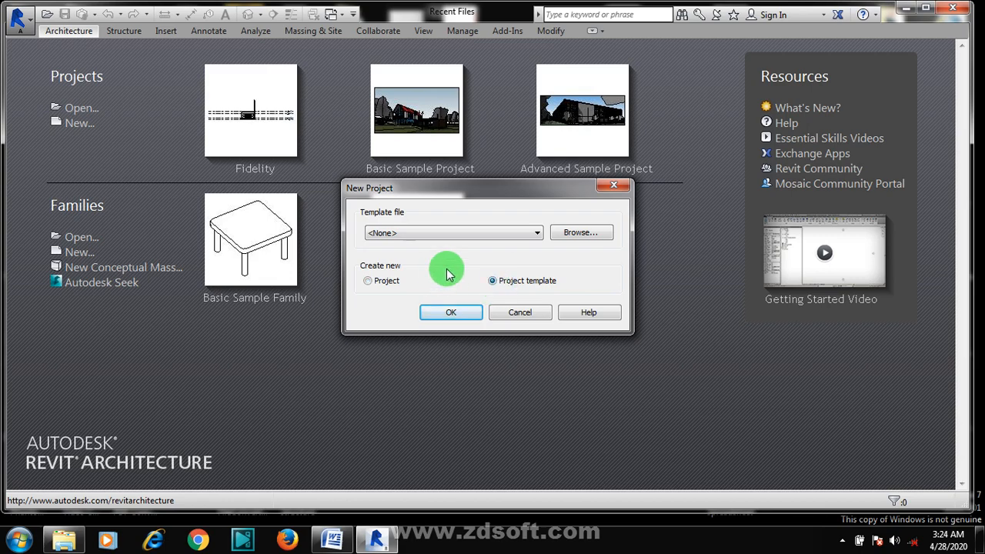
click(601, 235)
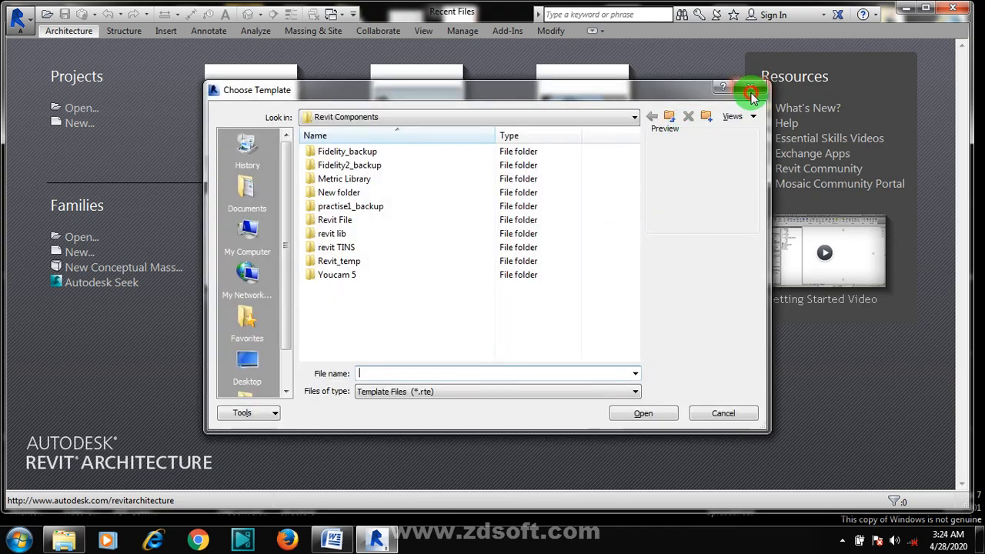
click(751, 93)
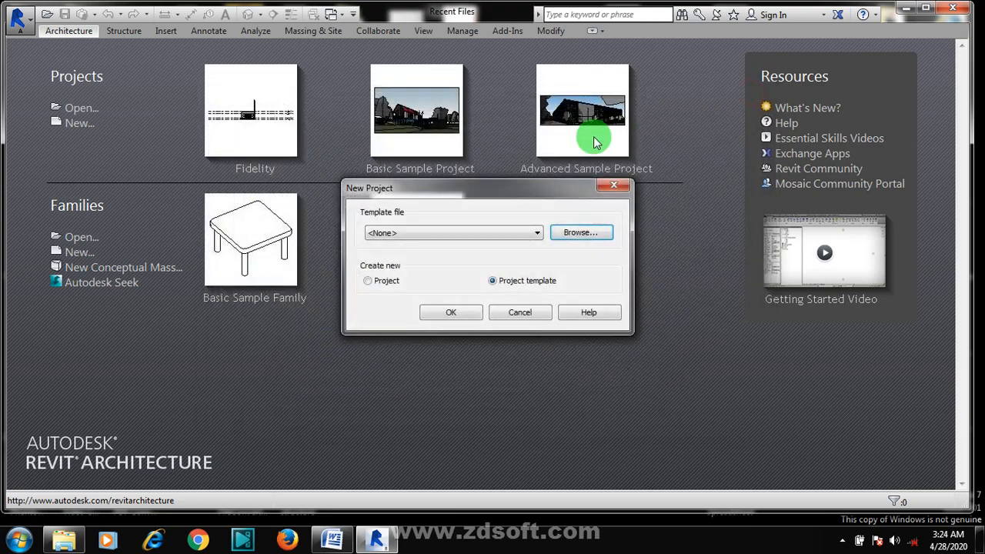
click(616, 189)
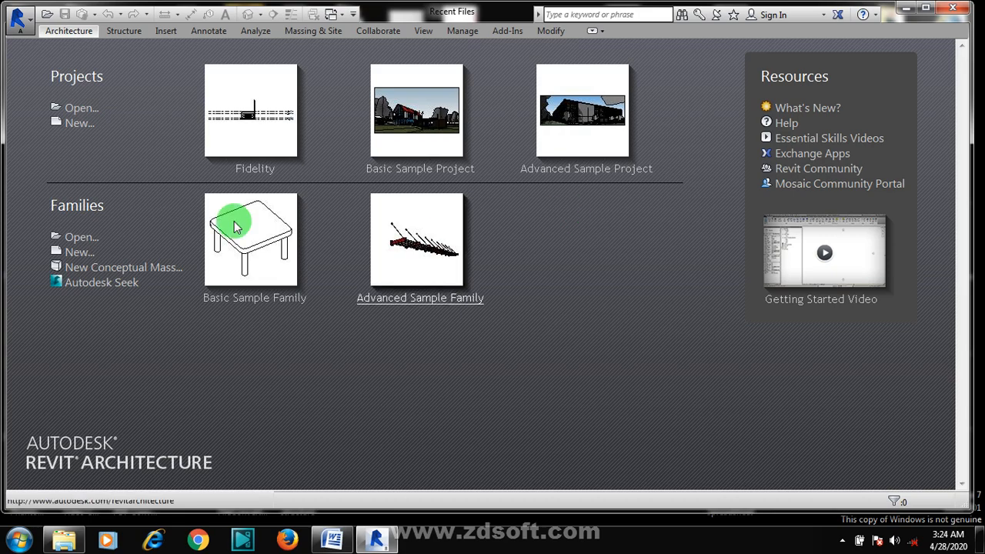
Open the most recently used .rte template file from the recent documents
click(18, 20)
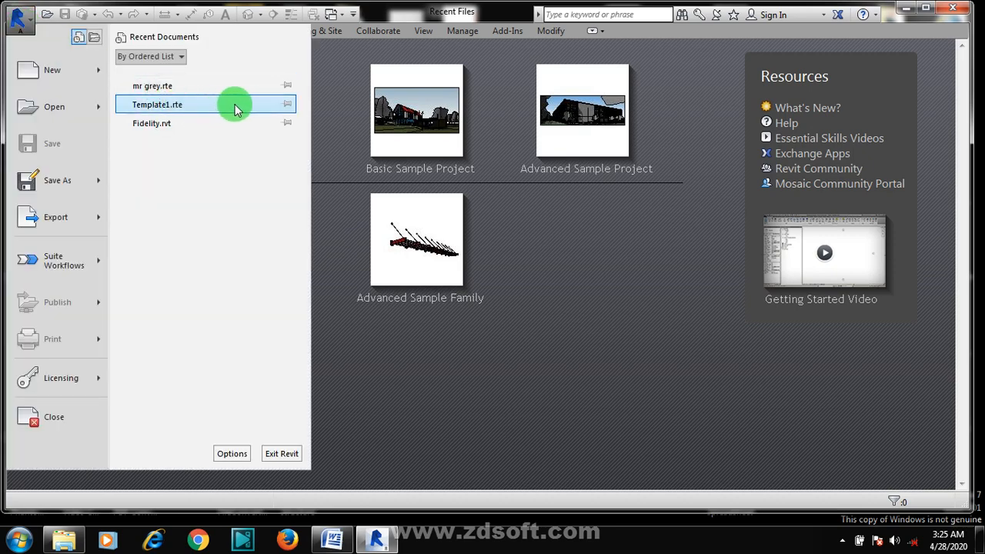
click(259, 93)
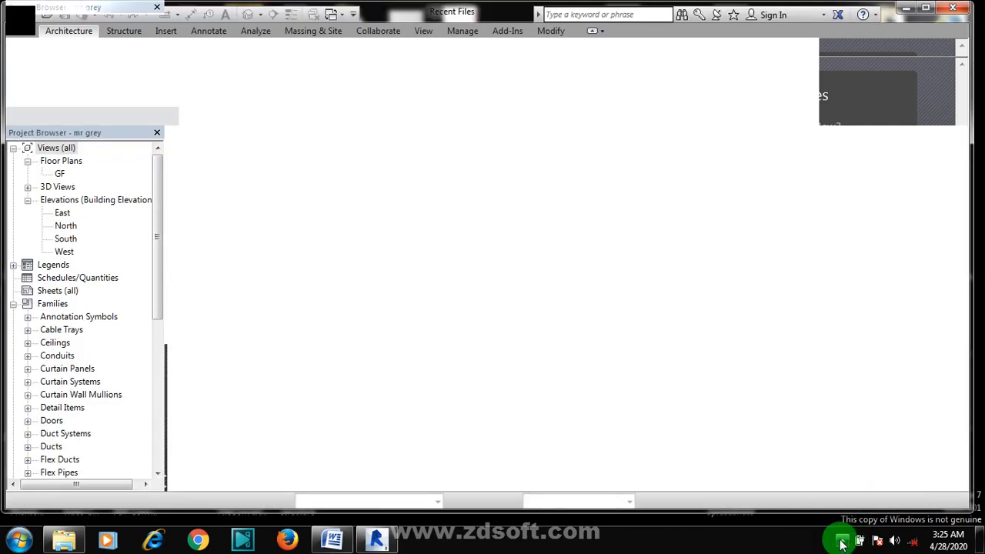
click(842, 542)
right_click(852, 466)
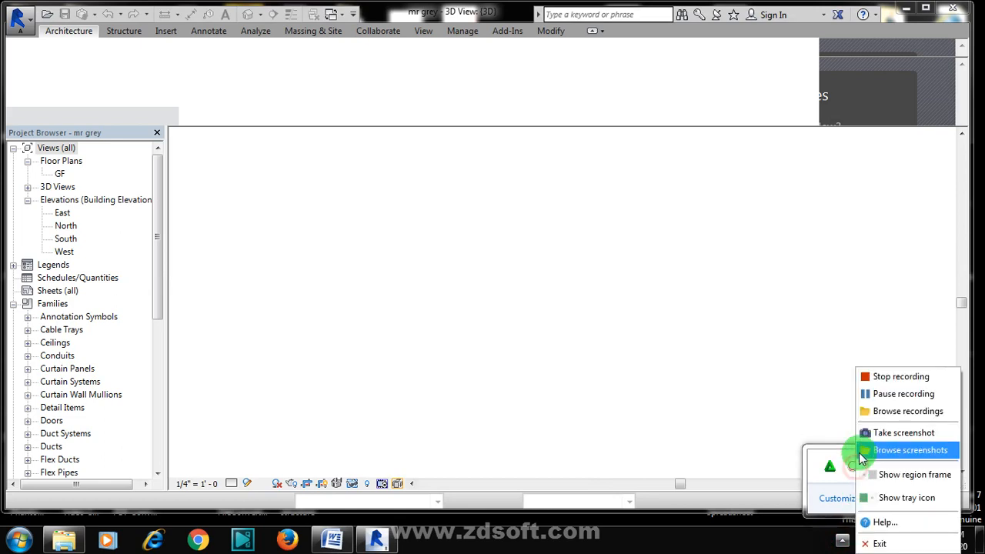
click(883, 394)
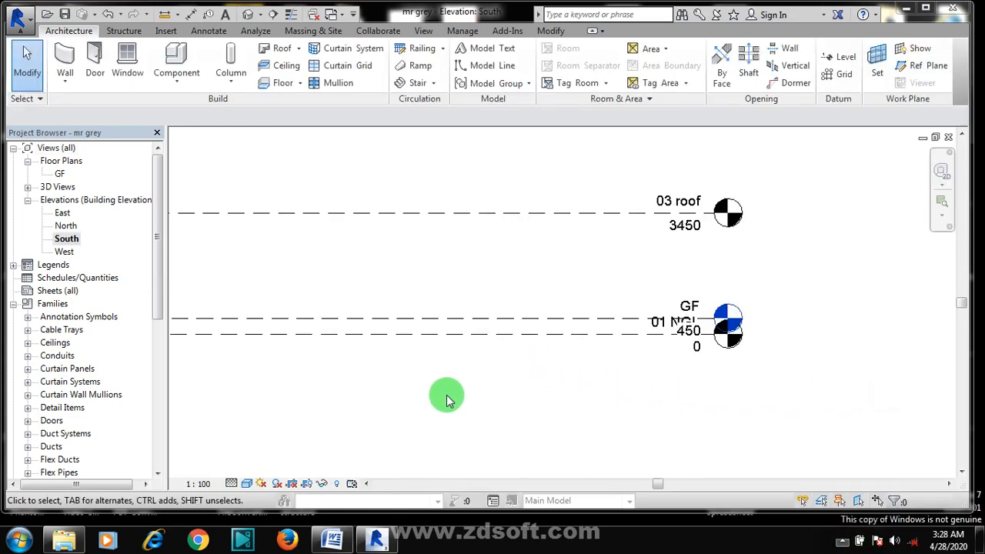
Open the GF floor plan and look over the available structural, insertion, annotation and architectural tools
double_click(60, 173)
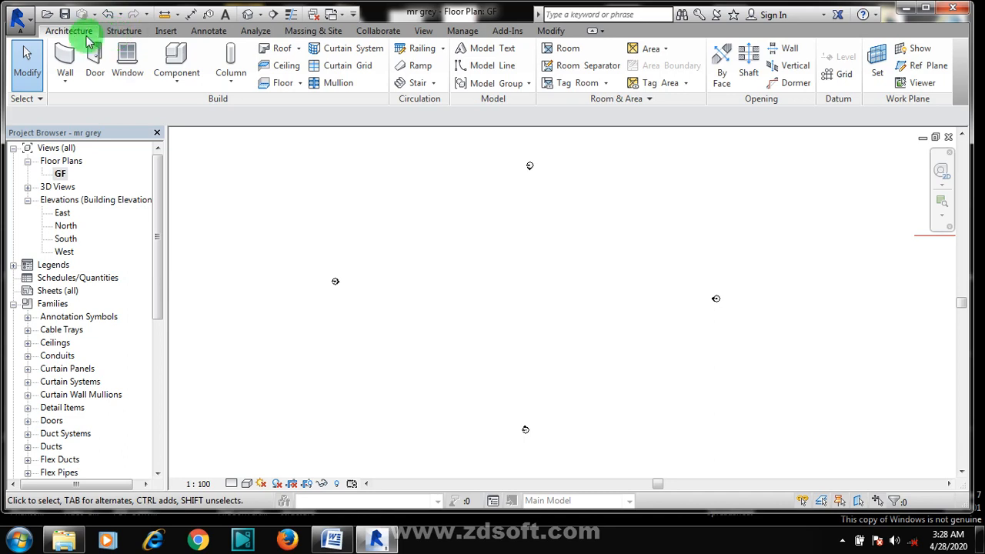
click(130, 35)
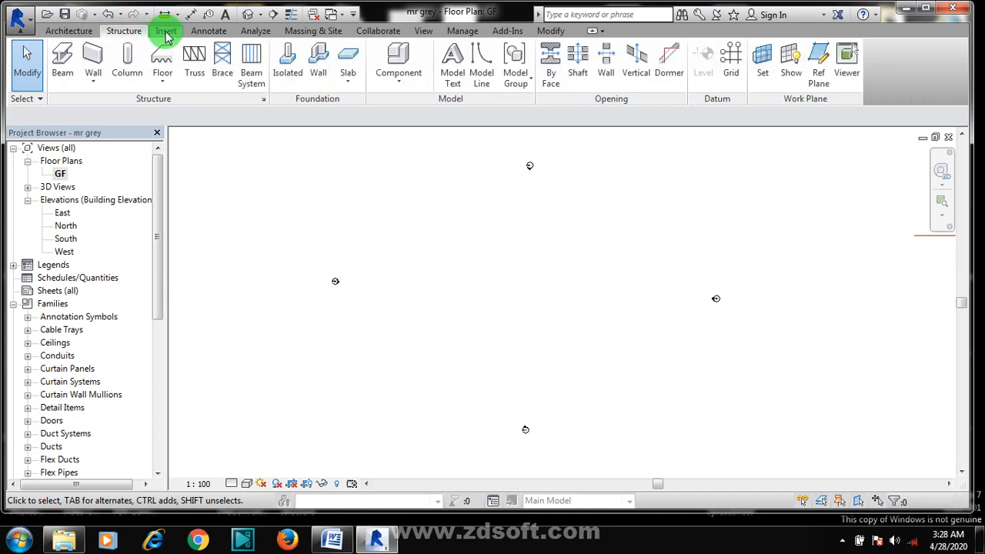
click(167, 32)
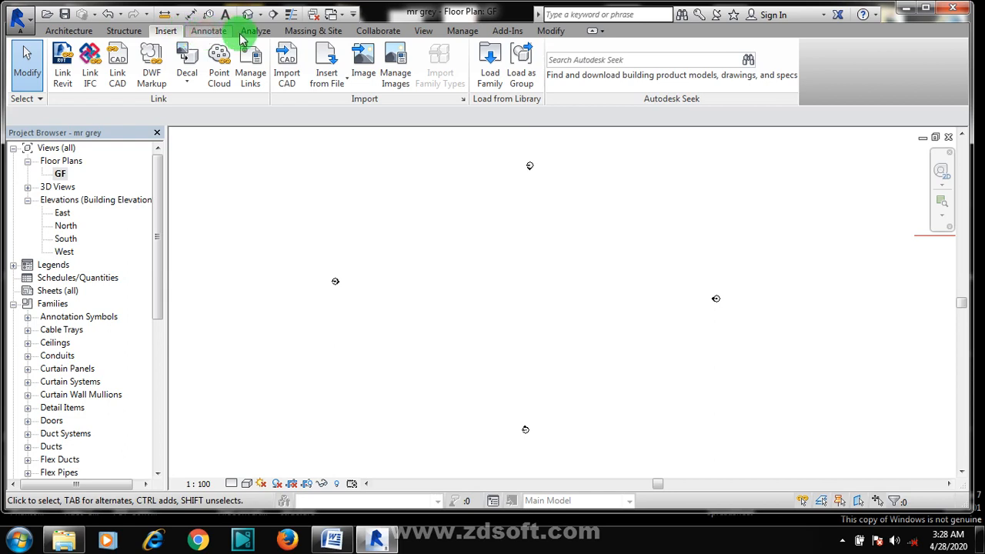
click(192, 34)
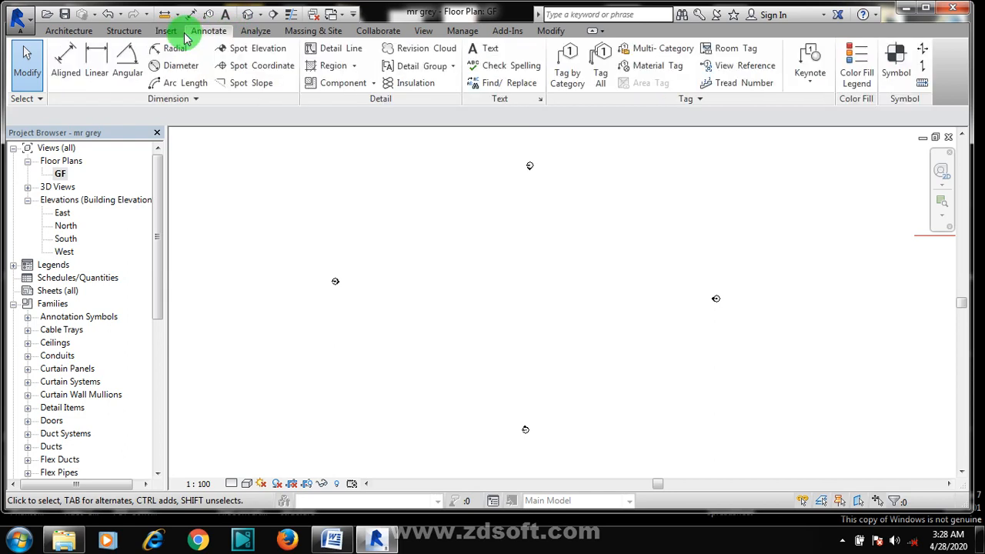
click(67, 31)
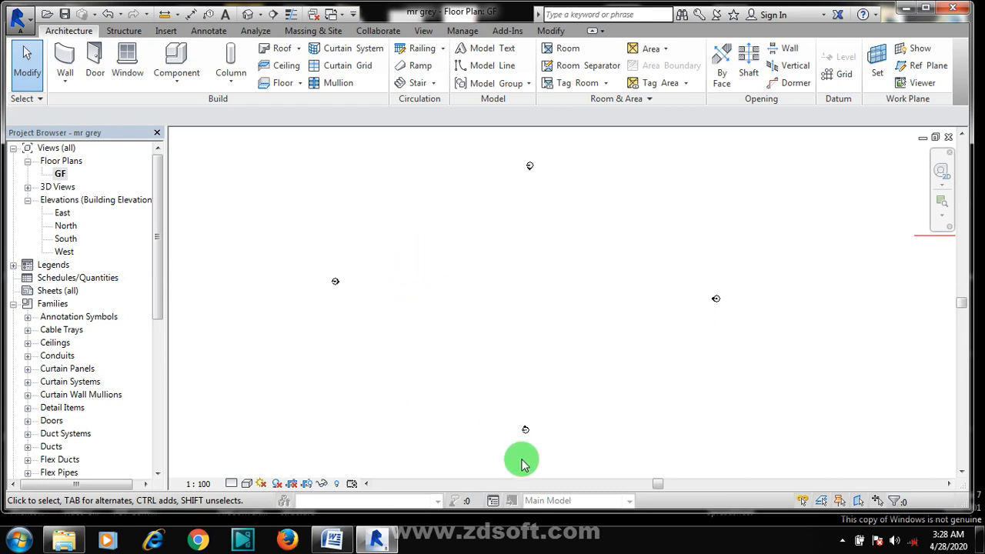
Examine the four elevation markers and the space between them in the GF floor plan
scroll(537, 334, up, 2)
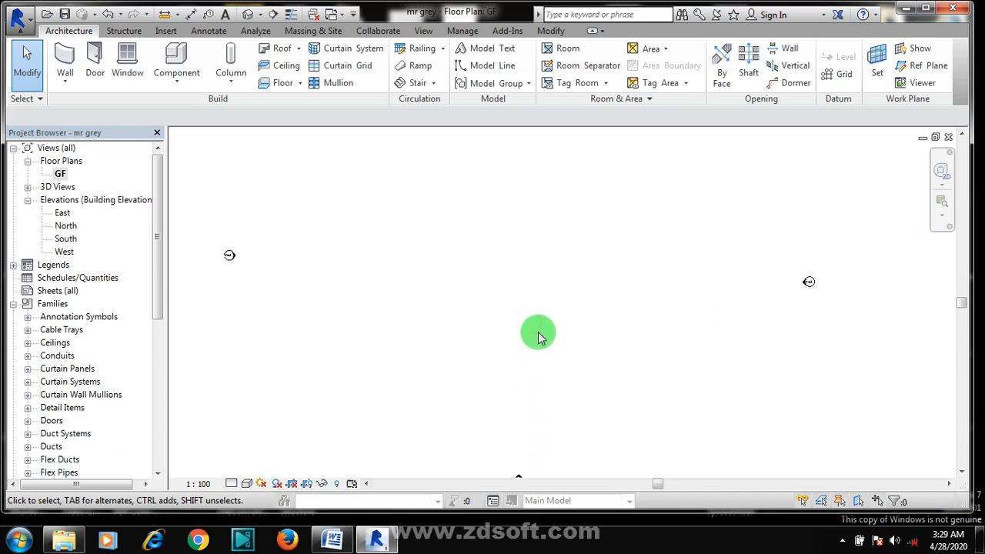
scroll(534, 337, down, 1)
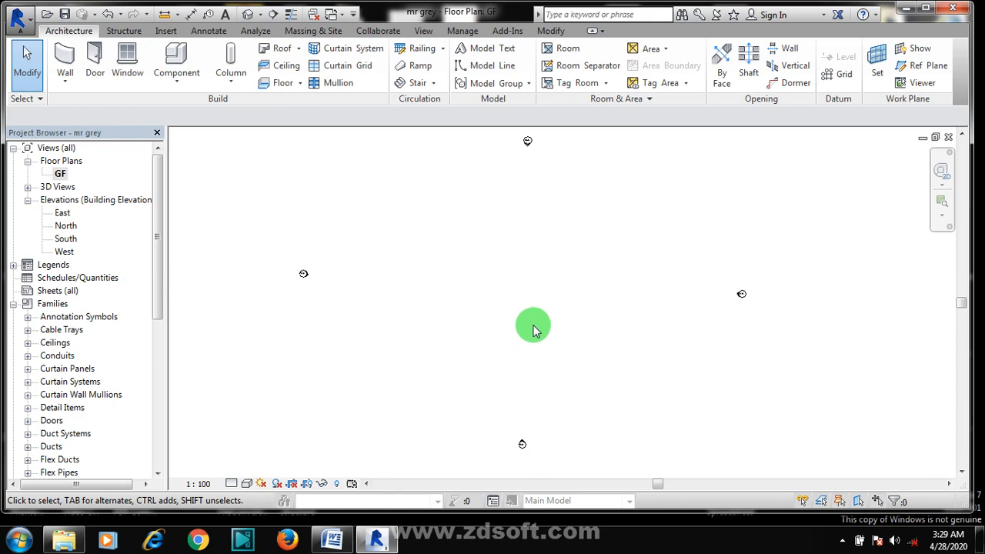
scroll(532, 330, down, 2)
scroll(578, 374, up, 1)
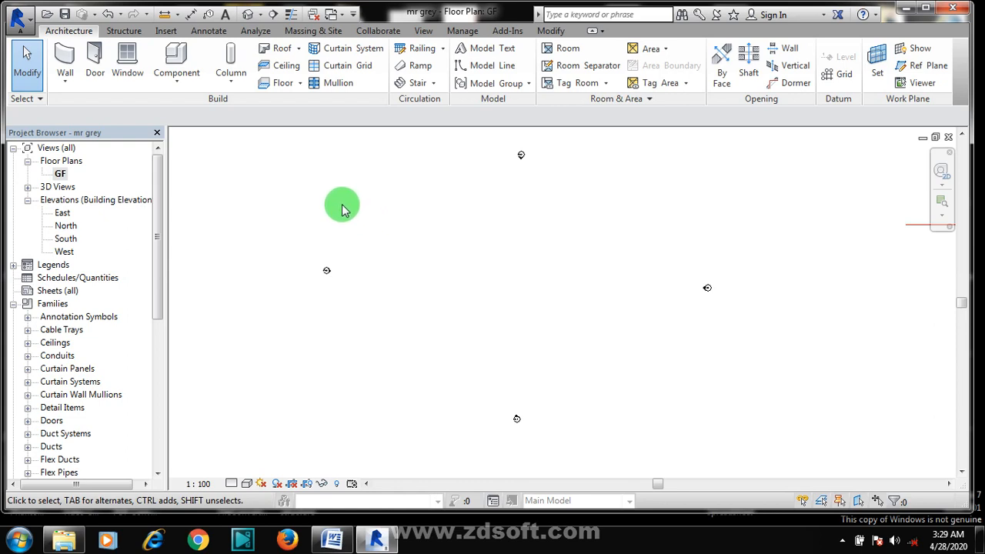
scroll(488, 305, down, 3)
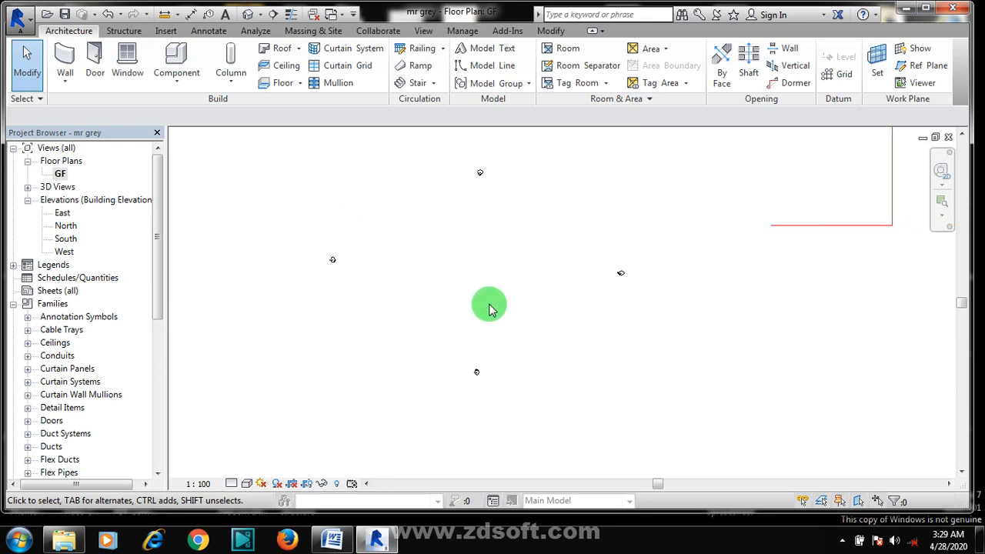
scroll(460, 280, up, 2)
scroll(457, 275, up, 1)
scroll(465, 275, down, 2)
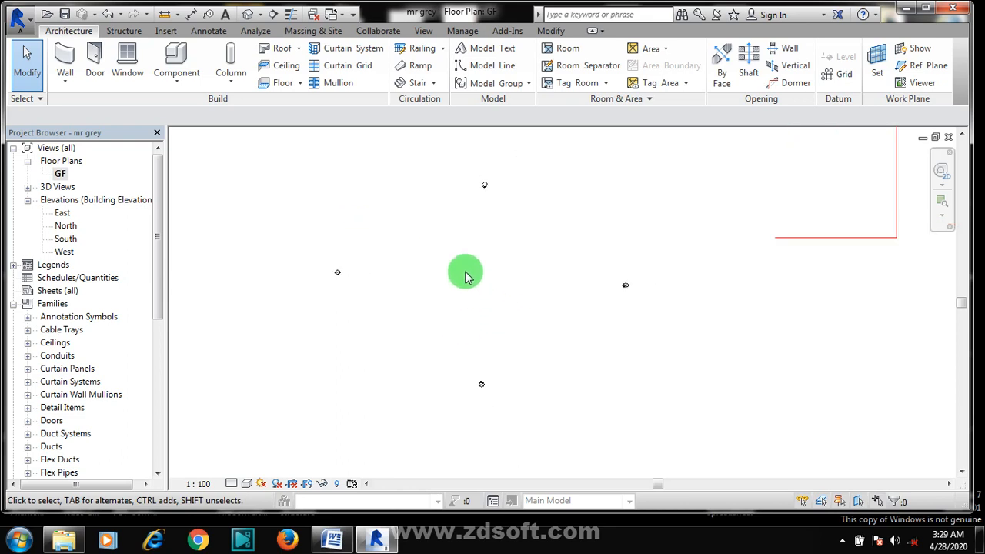
scroll(464, 270, up, 1)
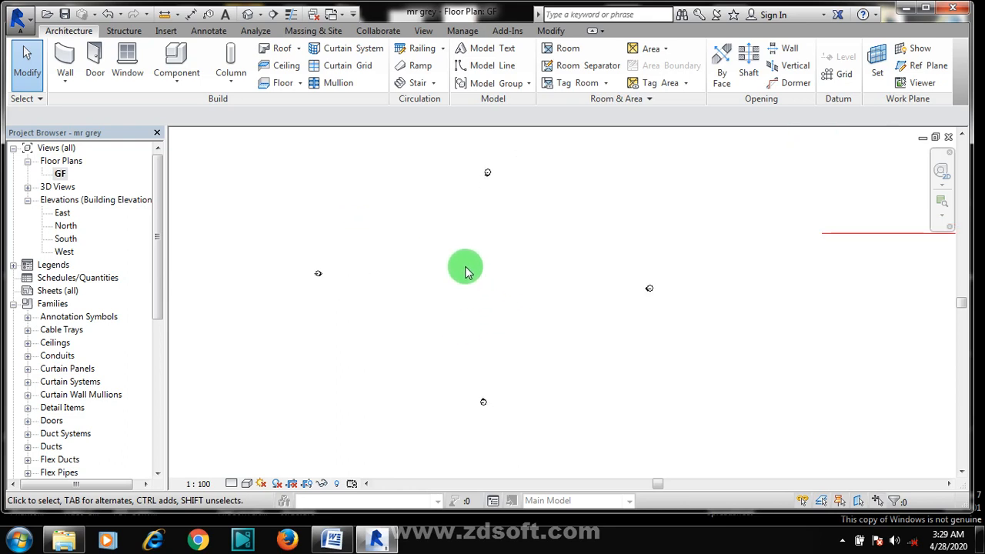
scroll(466, 271, up, 1)
scroll(490, 424, up, 2)
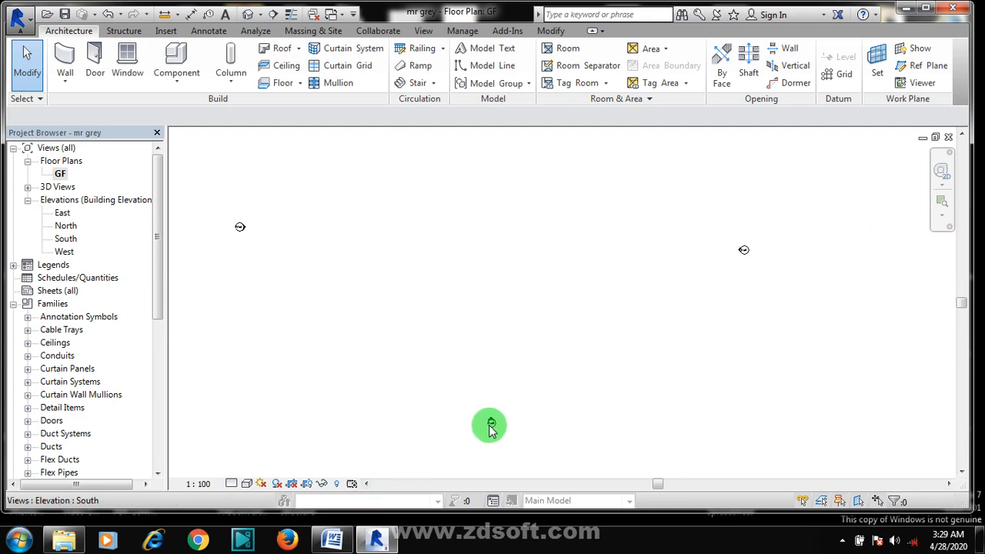
scroll(495, 408, down, 1)
scroll(481, 326, down, 1)
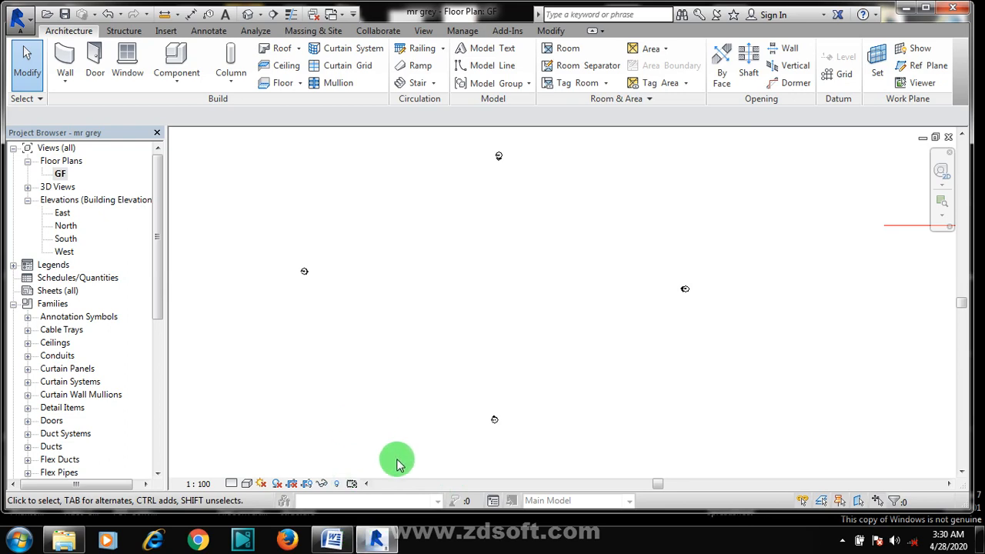
scroll(402, 456, up, 1)
scroll(403, 455, down, 1)
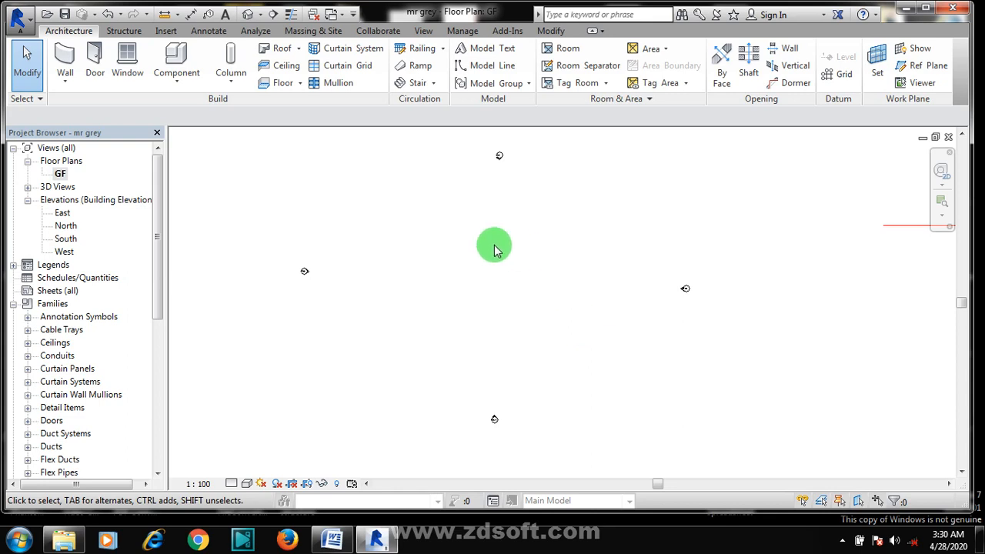
In the South elevation, draw a level line 4000 above the 03 roof level, using an offset of 2000 and creating its plan view
double_click(65, 241)
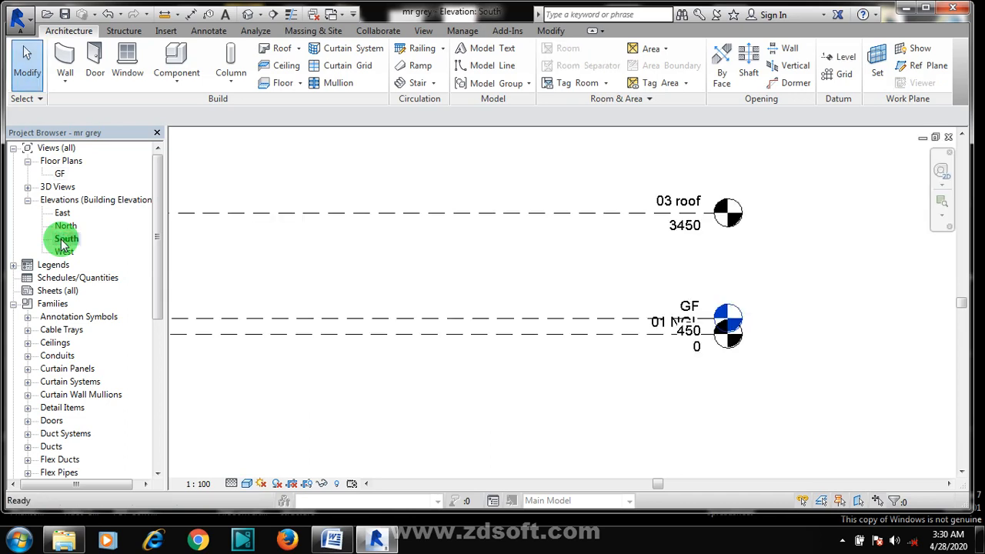
scroll(685, 296, down, 2)
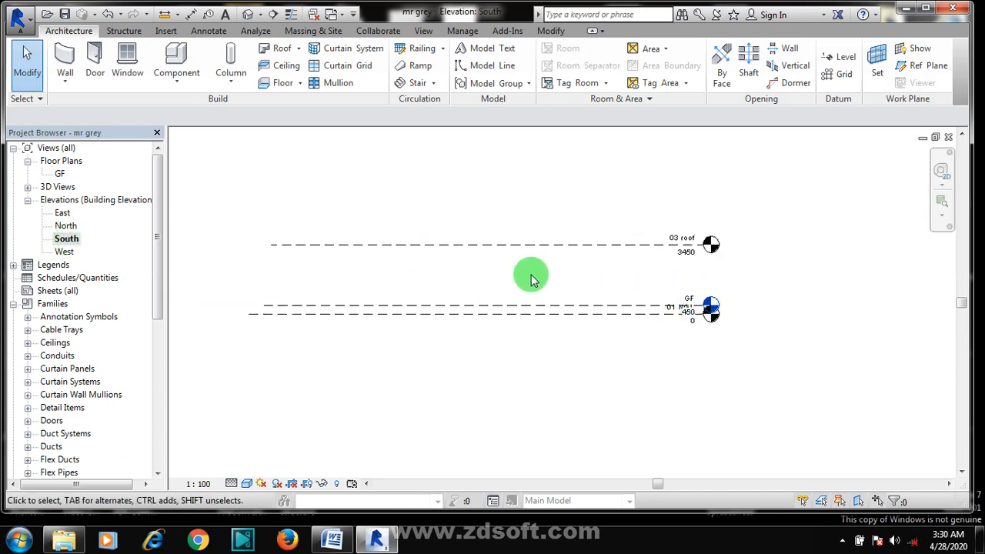
scroll(362, 251, up, 1)
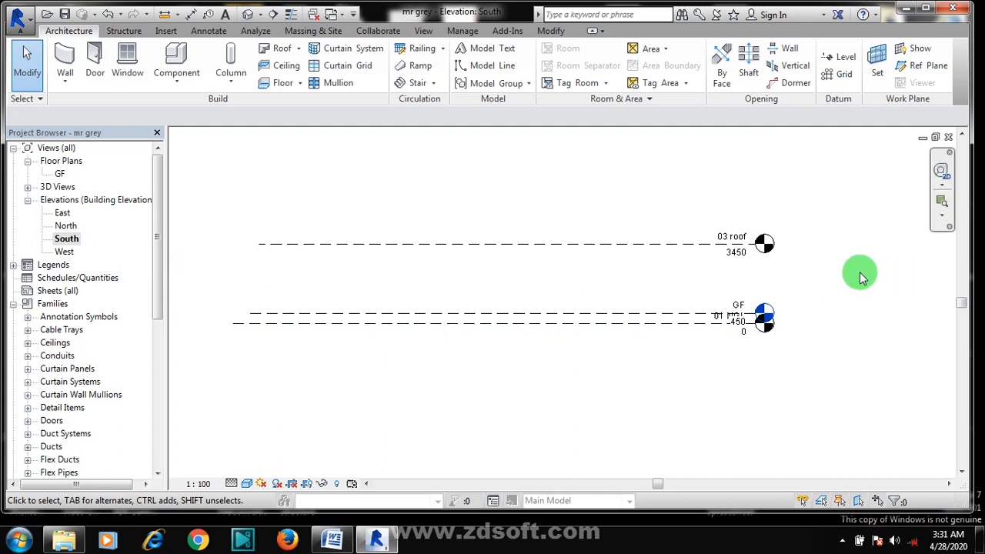
click(842, 62)
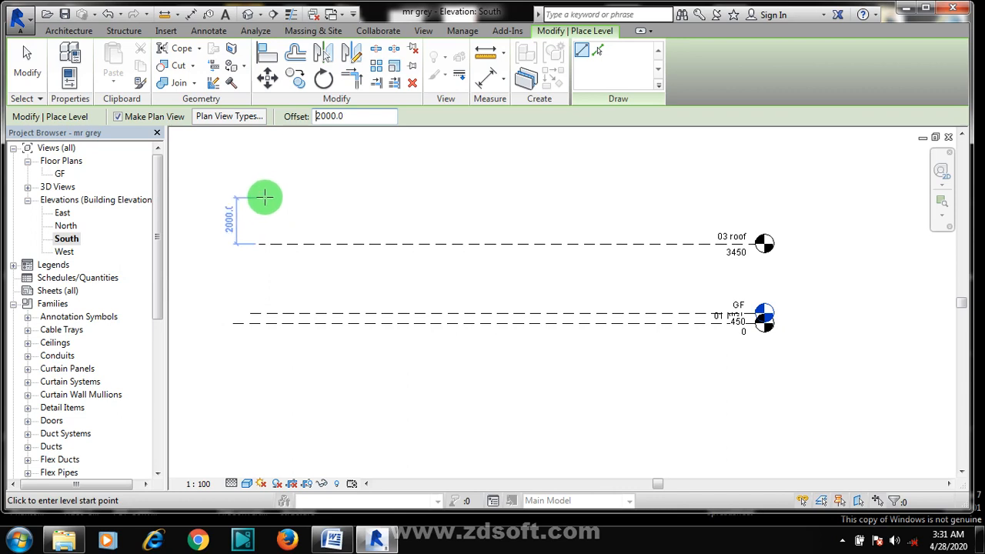
click(265, 198)
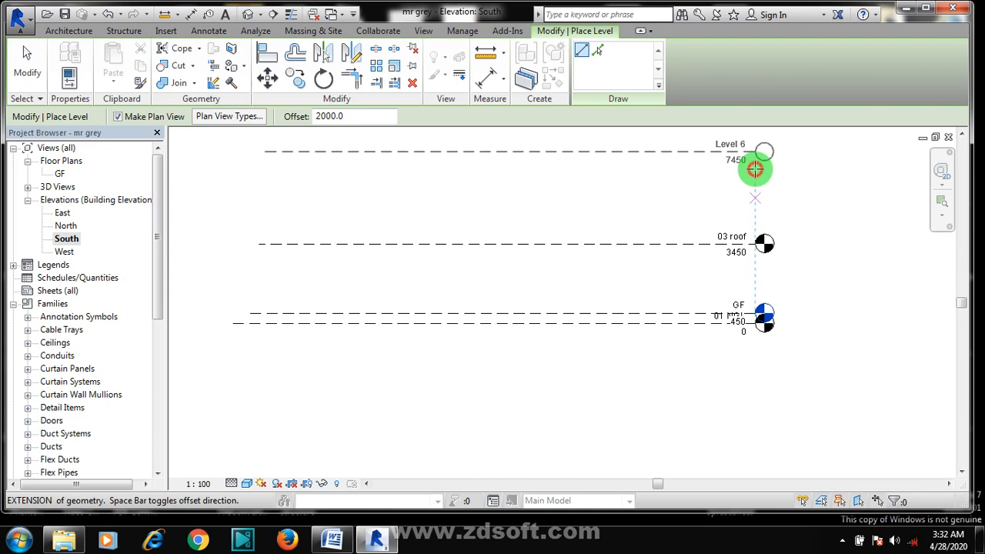
click(755, 169)
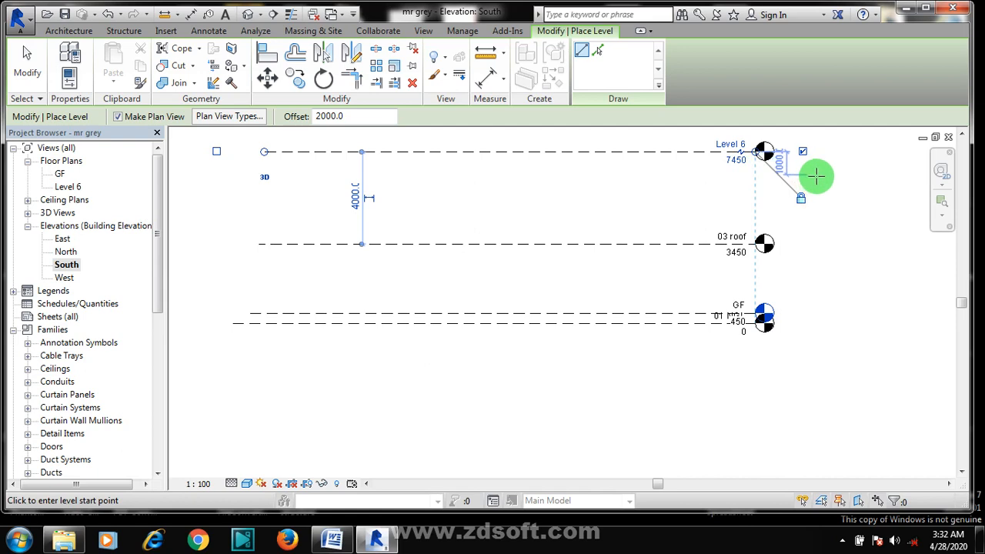
key(Escape)
key(Escape)
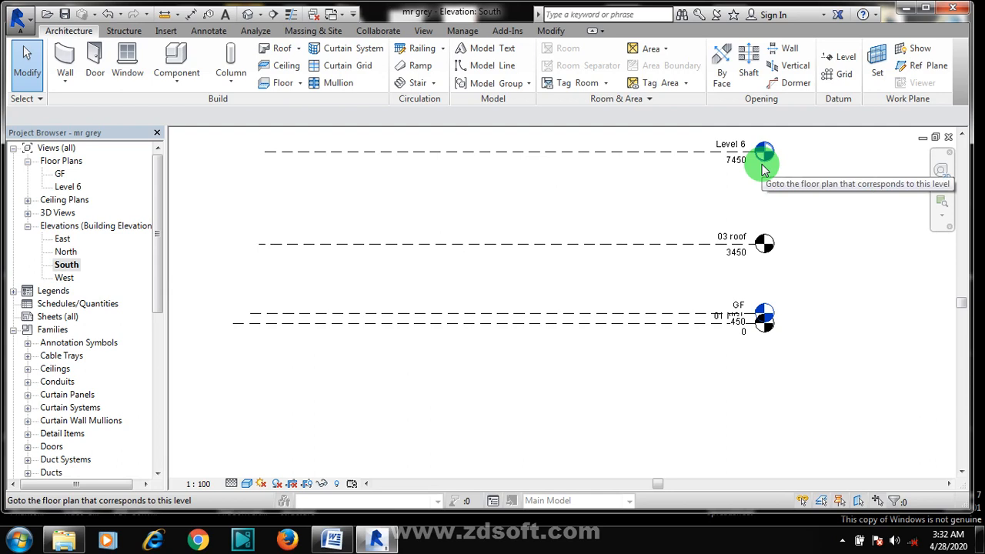
Rename the new top level as "firs floor" and rename its corresponding views to match
click(67, 189)
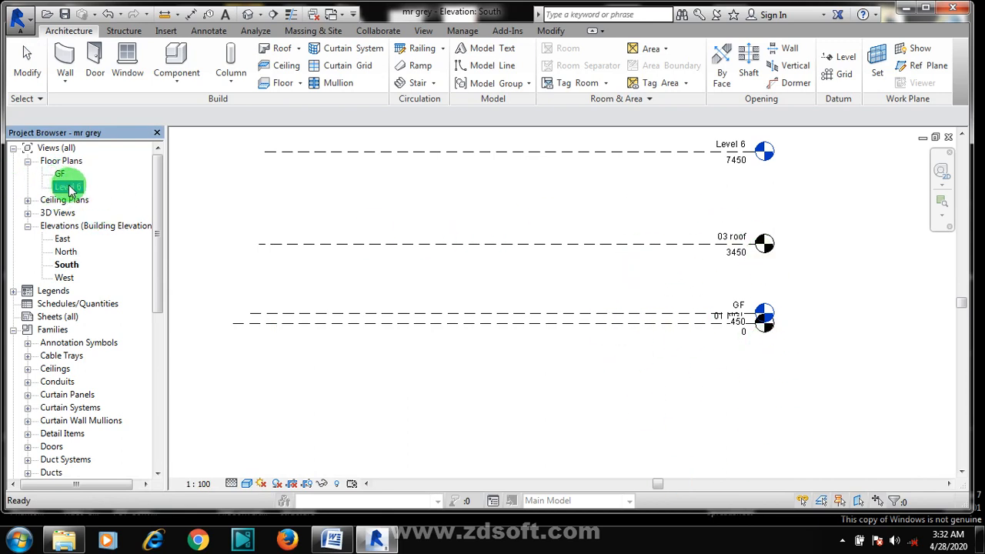
click(729, 144)
click(740, 144)
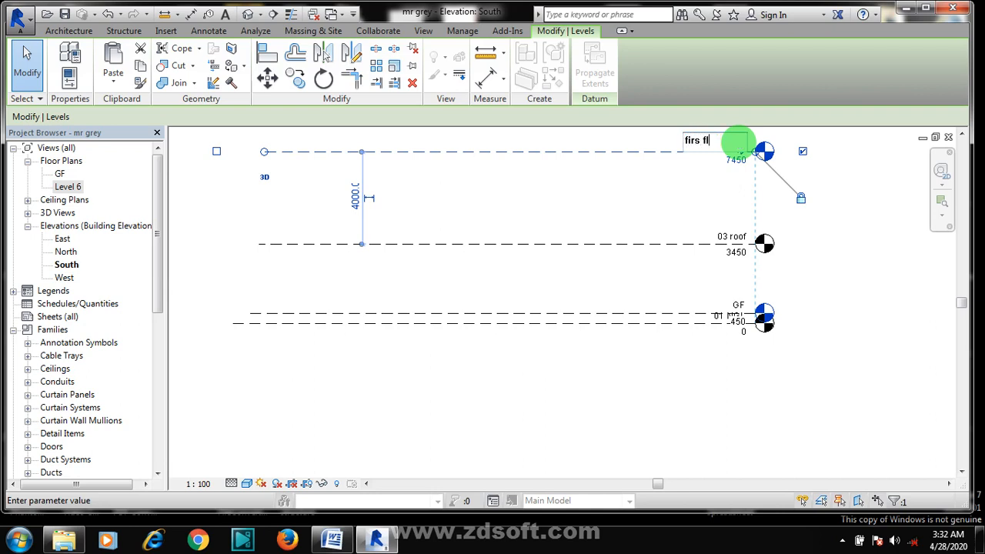
click(590, 182)
click(526, 278)
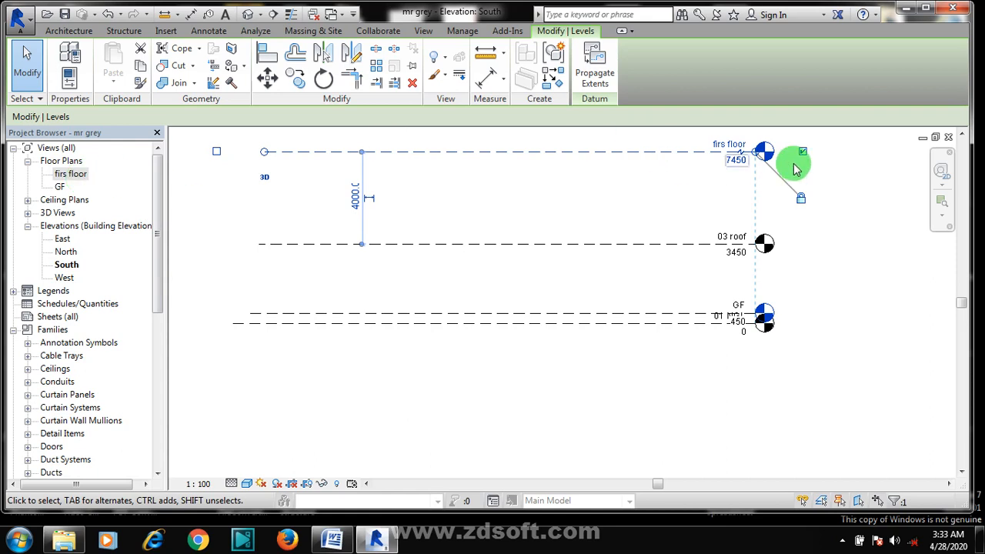
Set the elevation of the firs floor level to 6000 in the South elevation
click(737, 161)
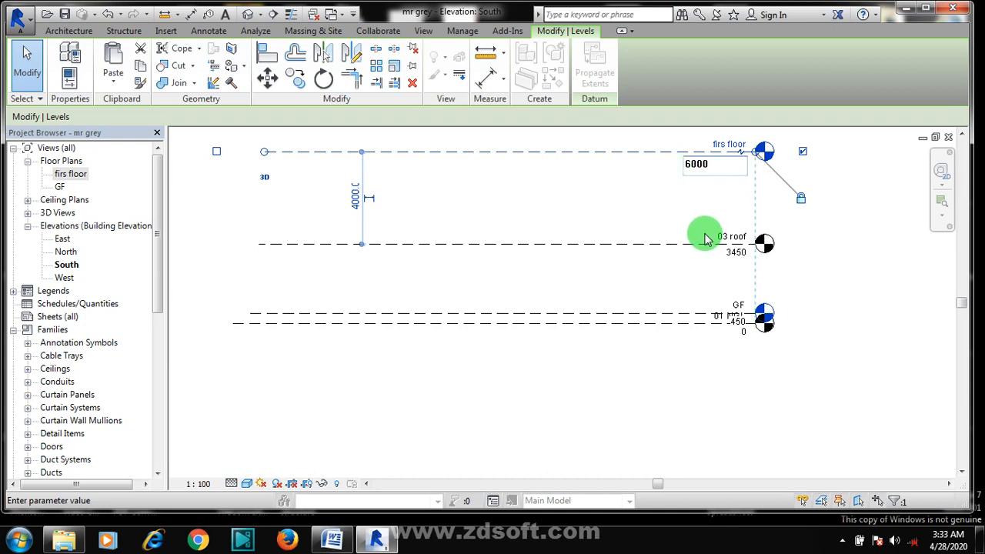
key(Return)
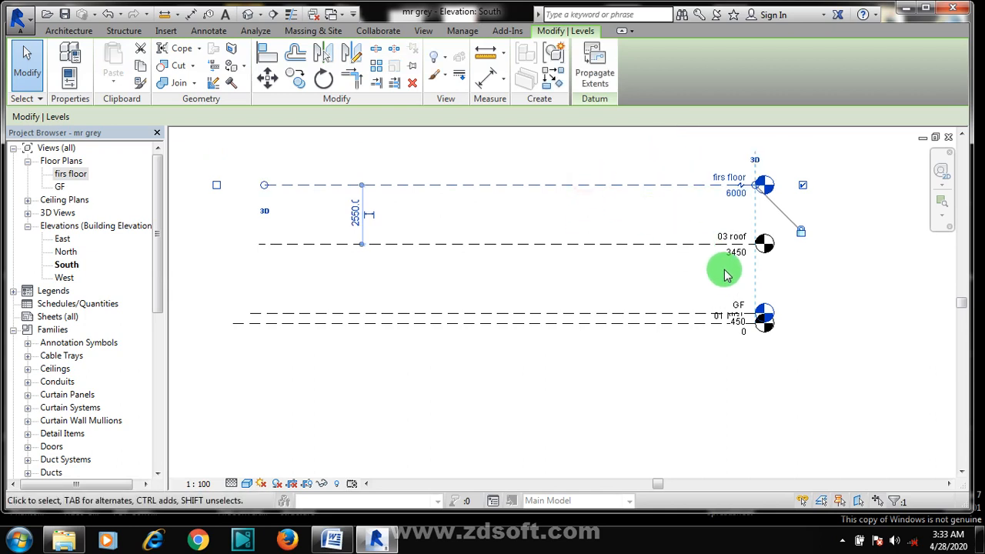
right_click(653, 185)
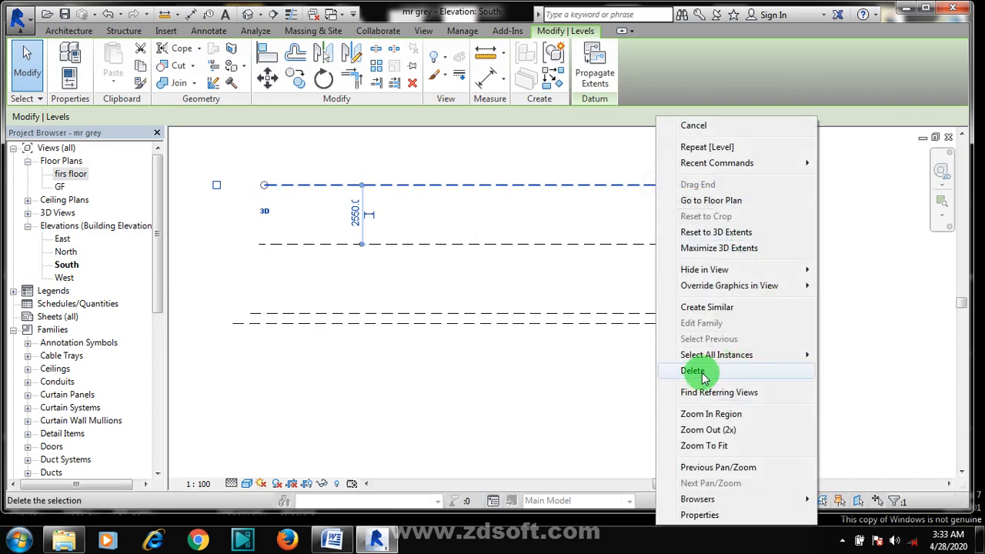
click(593, 253)
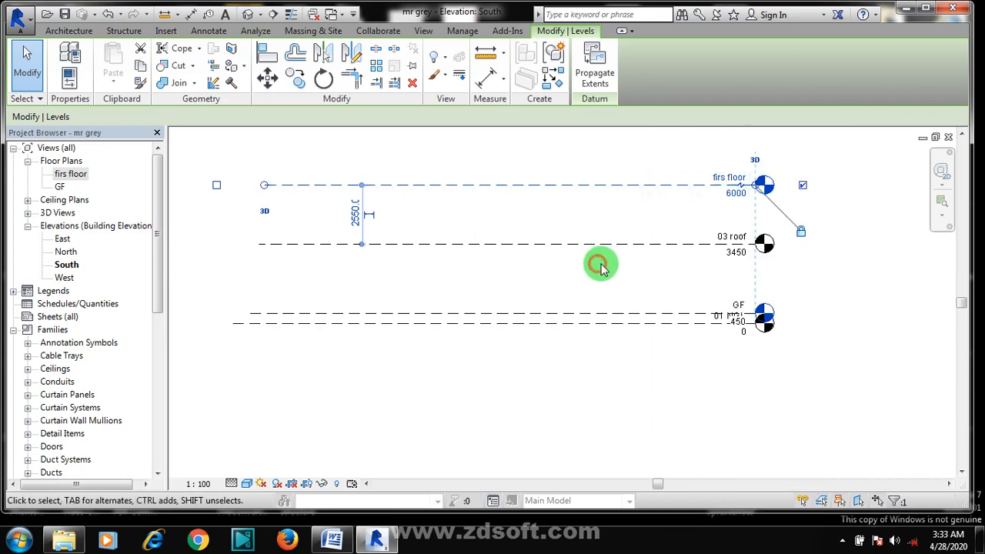
click(795, 238)
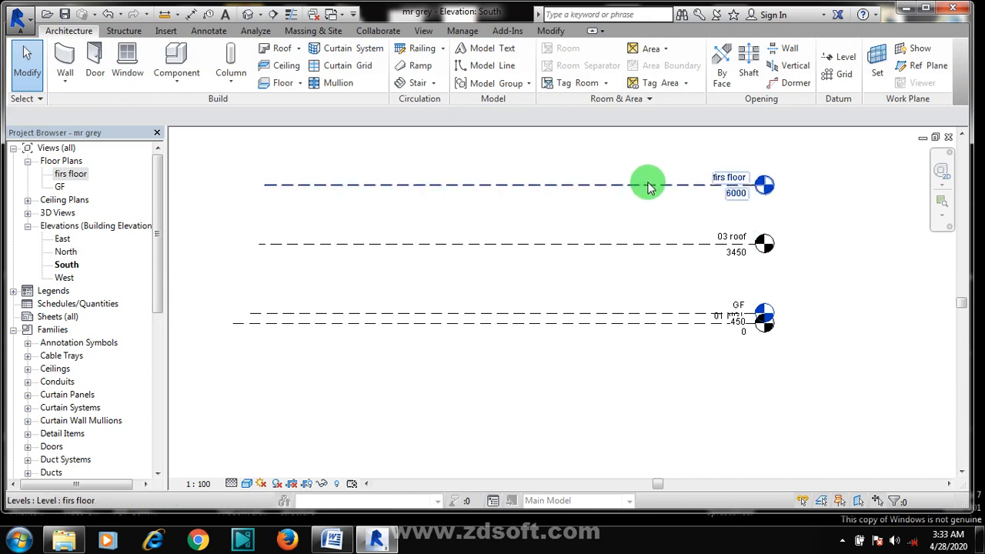
Hide the level head at the right end of the firs floor level line and show it again
click(651, 185)
click(801, 233)
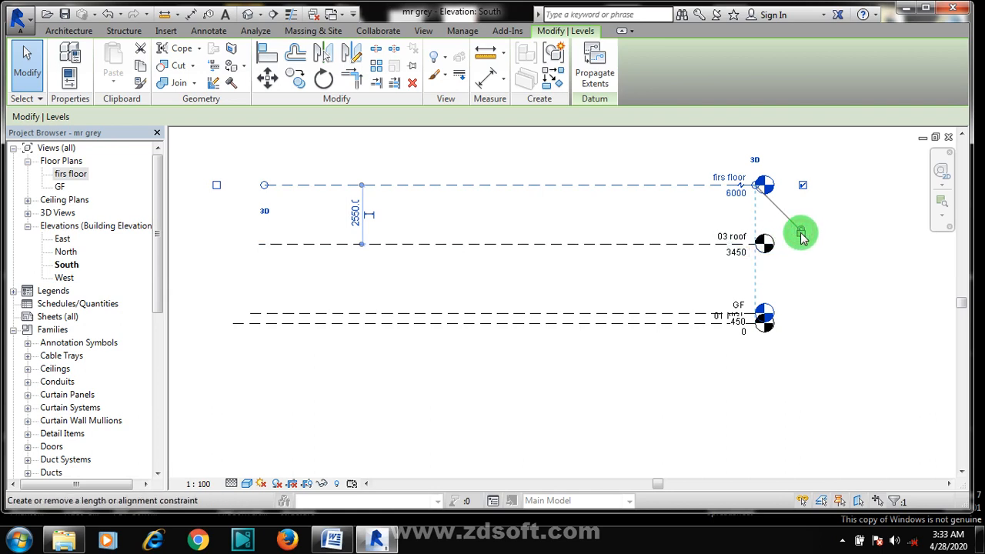
click(802, 186)
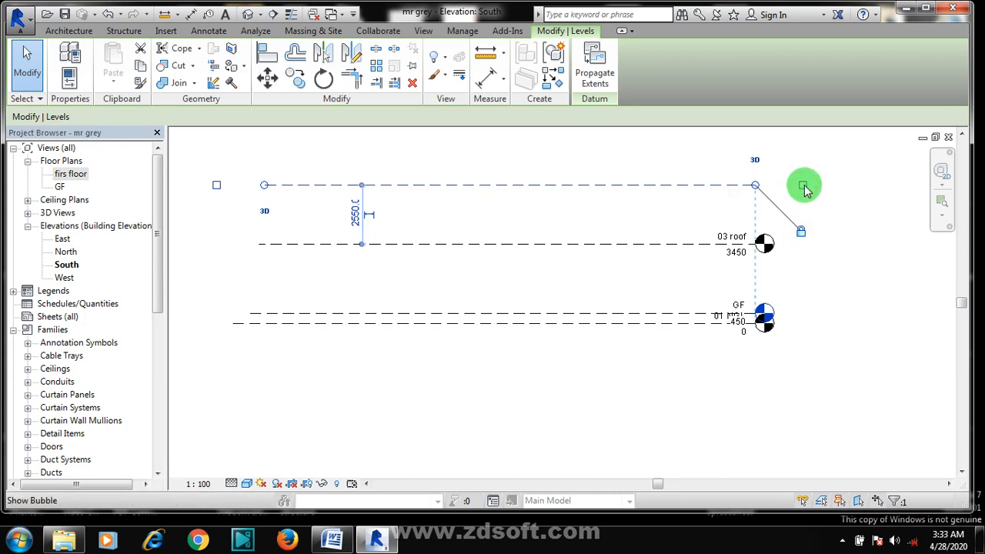
click(803, 187)
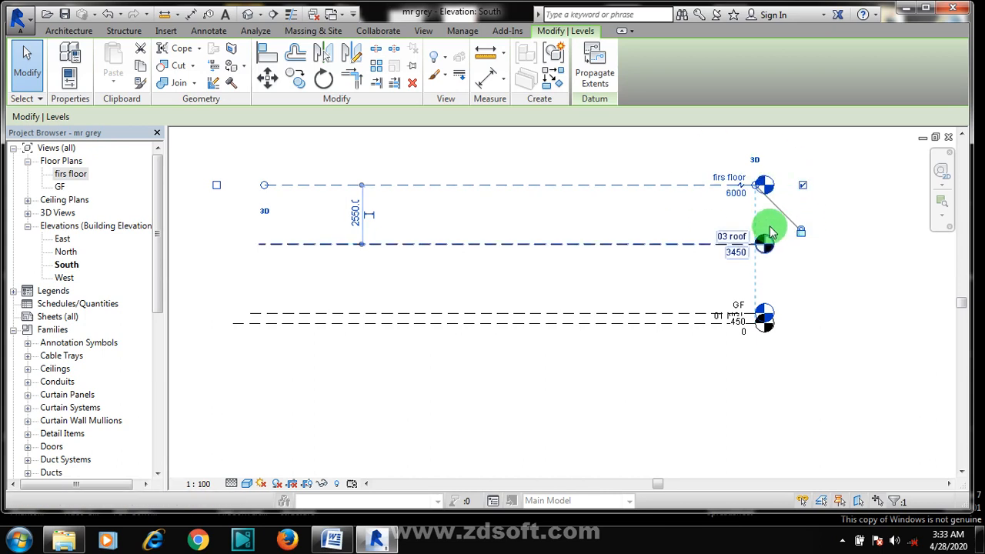
Delete the firs floor level together with its associated view
right_click(608, 186)
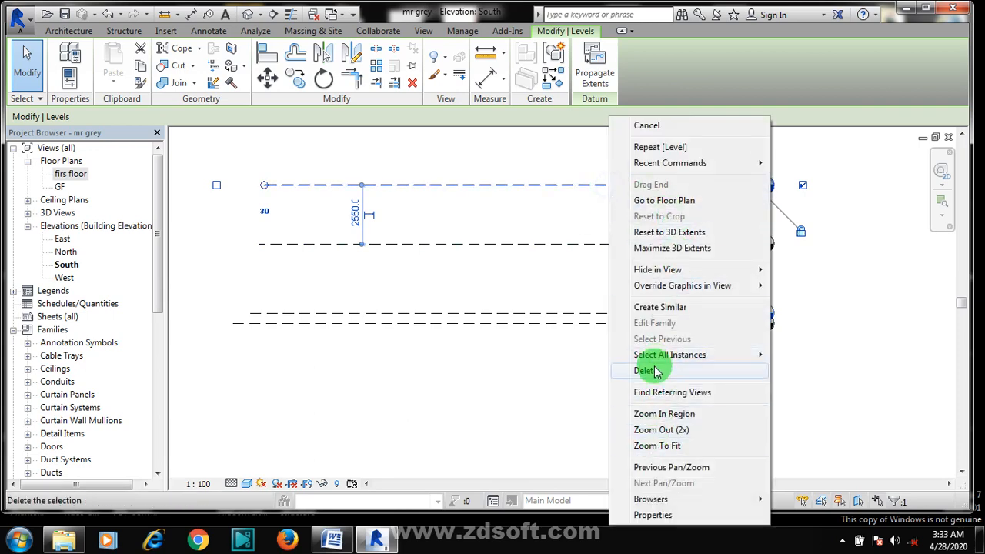
click(655, 369)
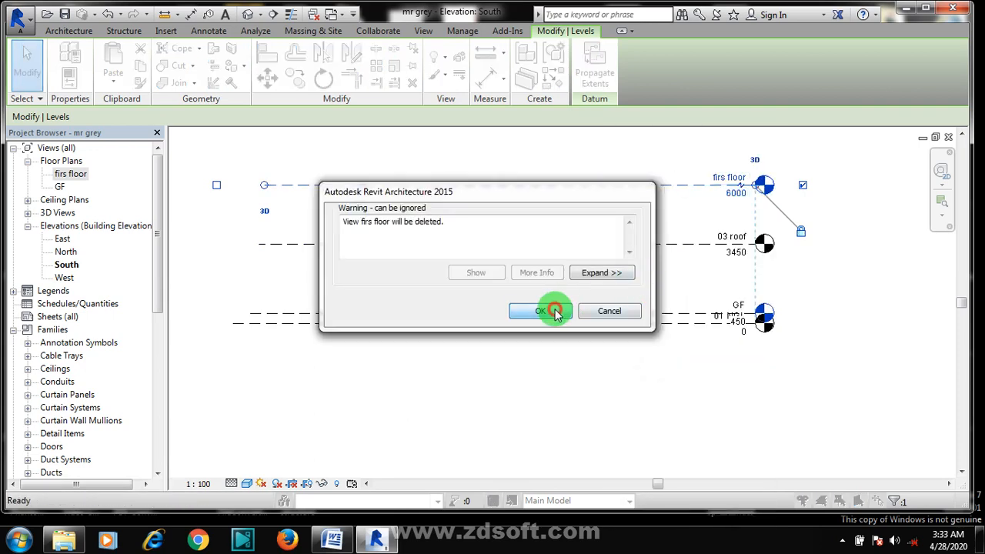
click(556, 311)
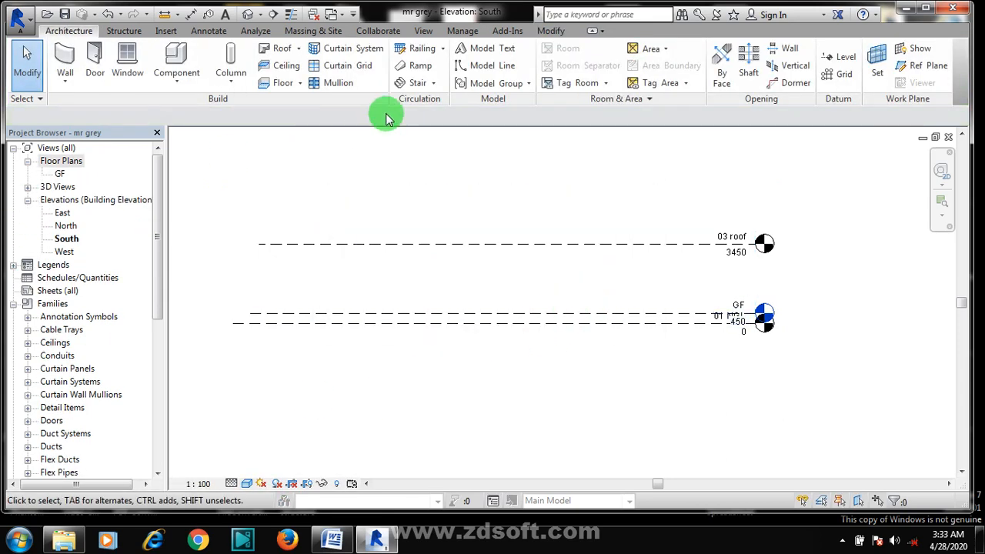
Open the GF floor plan with the space between the elevation markers in view
double_click(60, 175)
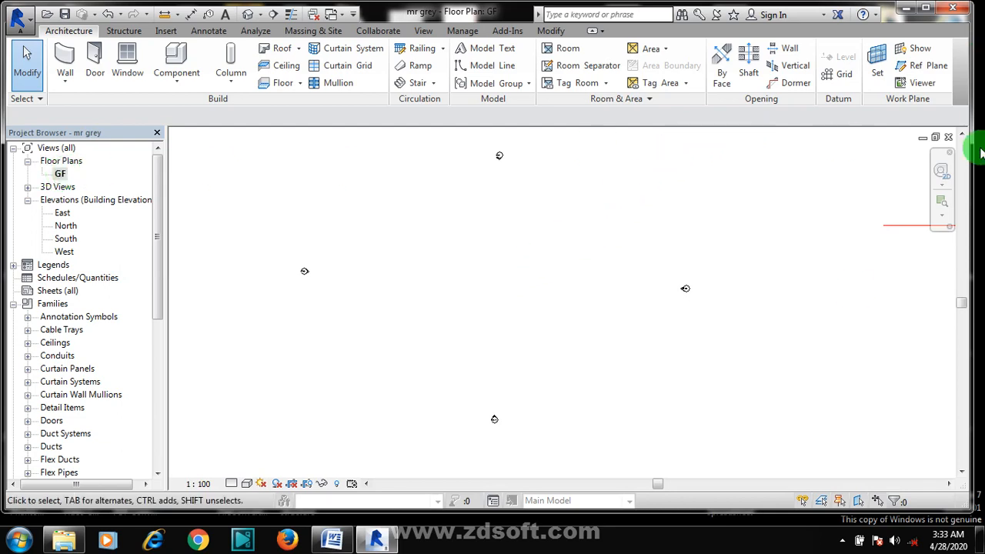
scroll(544, 272, down, 1)
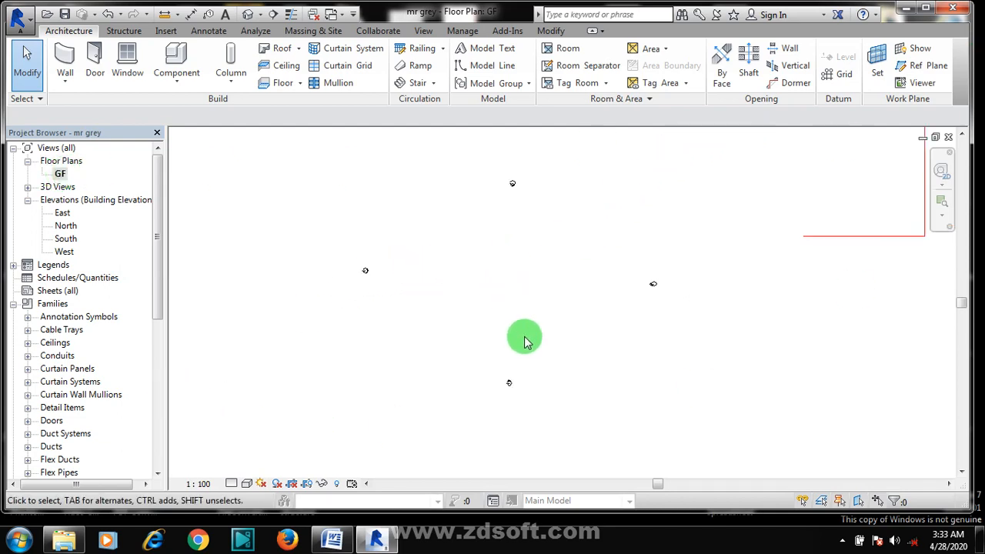
scroll(523, 337, up, 1)
scroll(552, 221, up, 1)
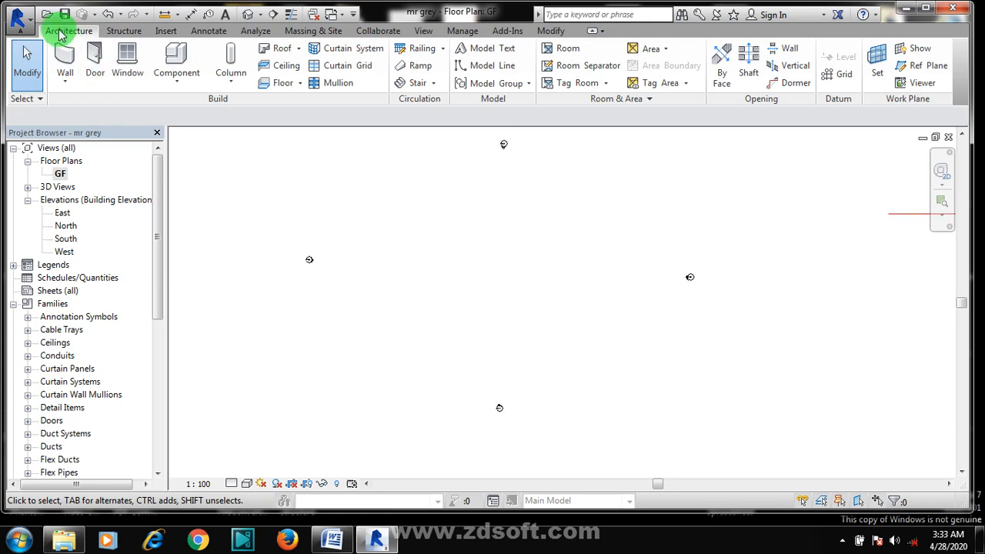
Draw four chained architectural walls around a rectangular room, the right one about 8600 long and the left one about 10400, overrunning the starting corner
click(66, 83)
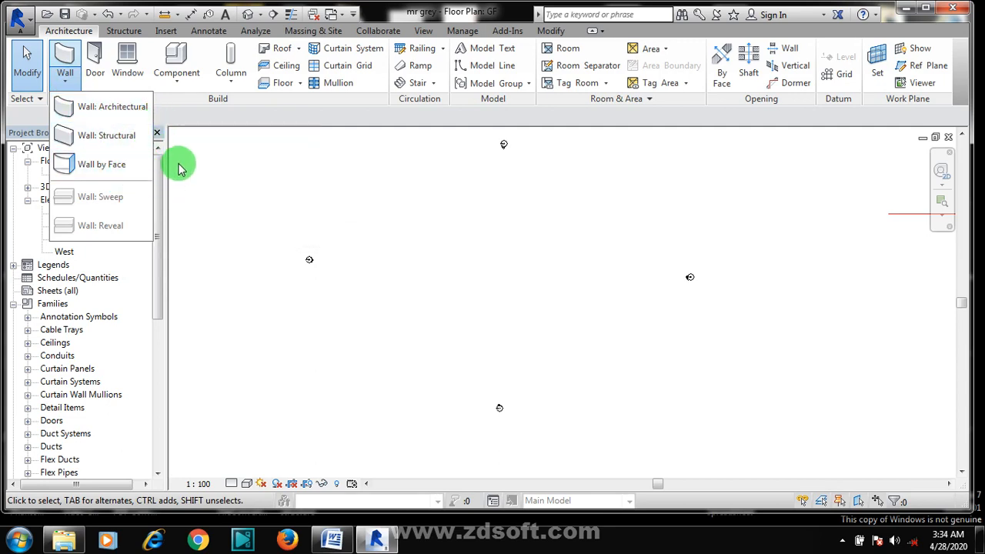
click(131, 114)
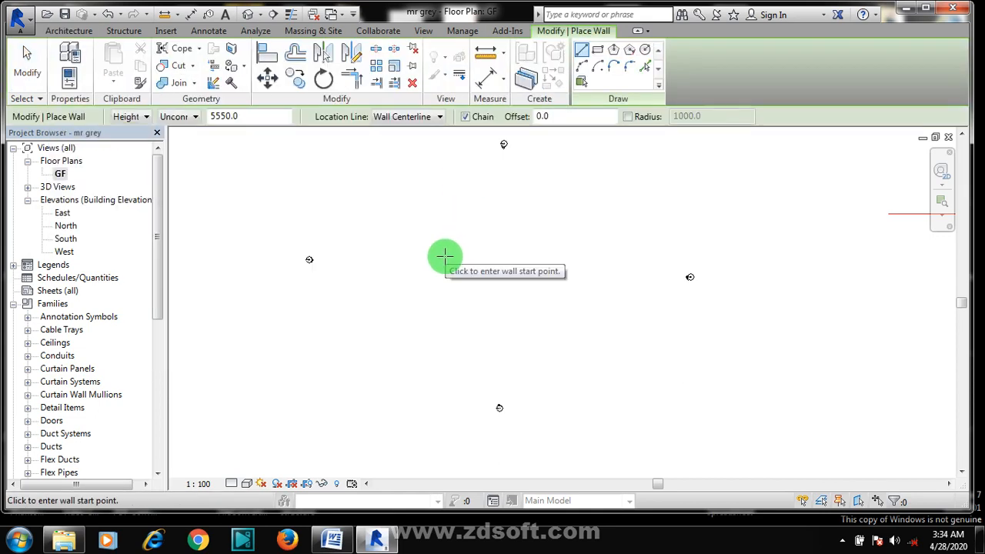
scroll(462, 264, up, 2)
scroll(581, 105, up, 2)
scroll(504, 294, down, 3)
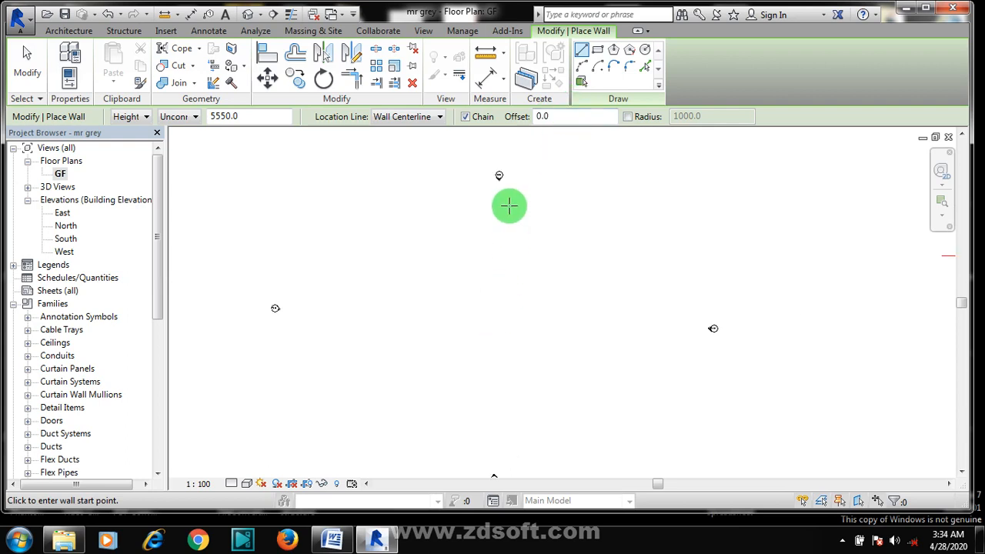
scroll(416, 265, up, 2)
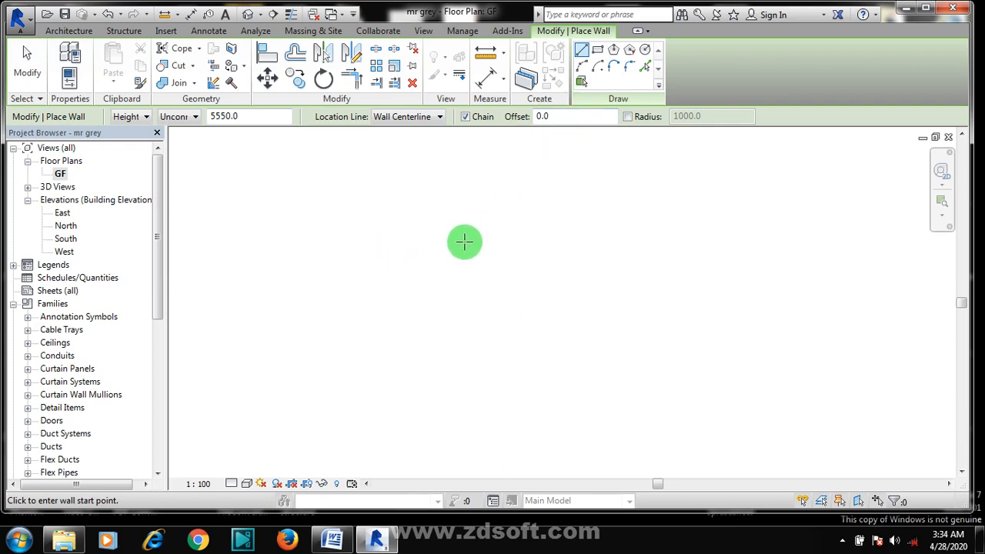
click(363, 261)
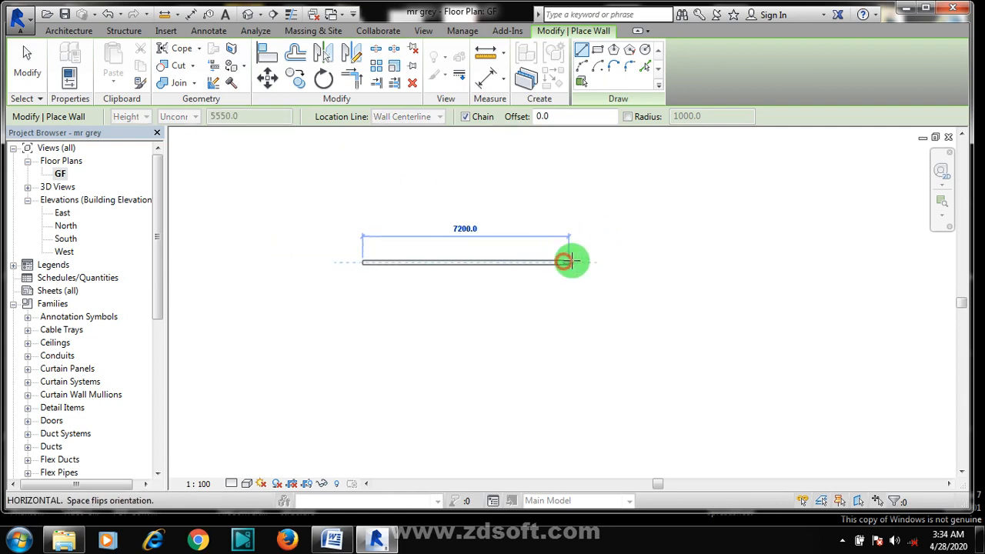
click(625, 263)
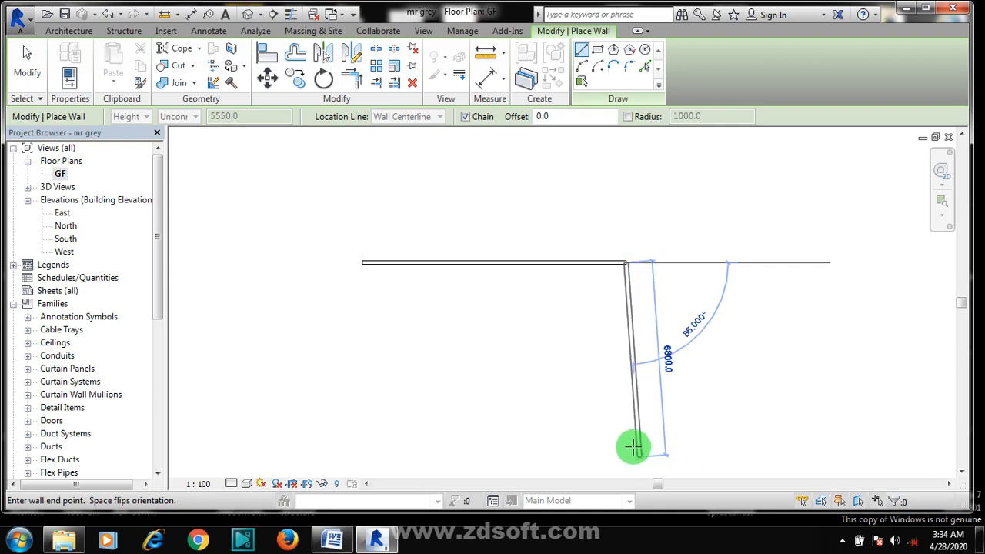
scroll(639, 374, down, 2)
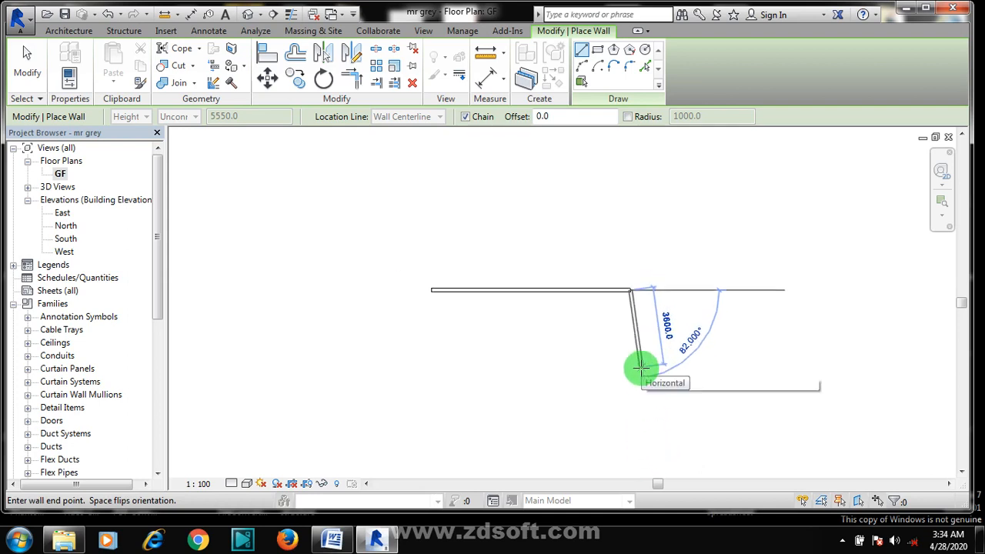
click(632, 462)
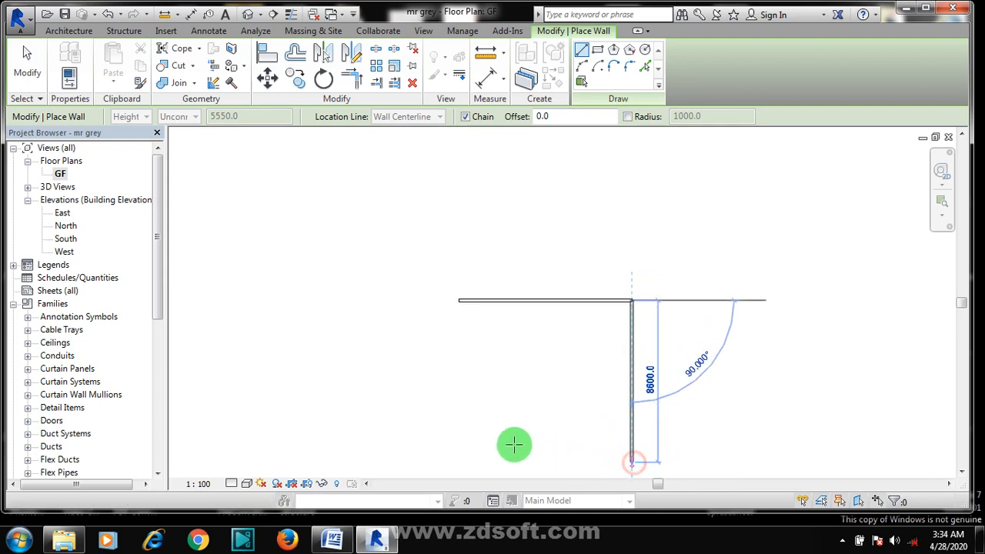
click(462, 461)
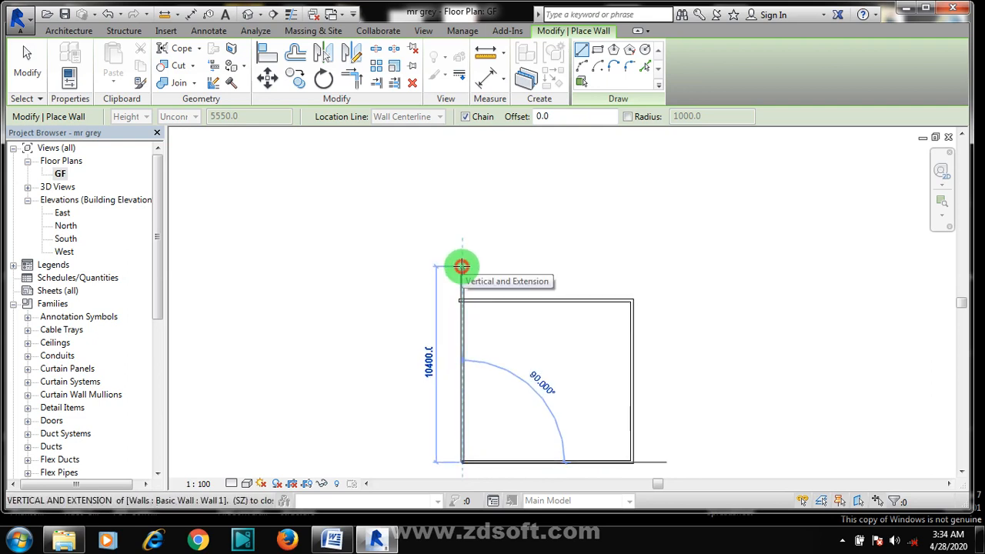
click(461, 267)
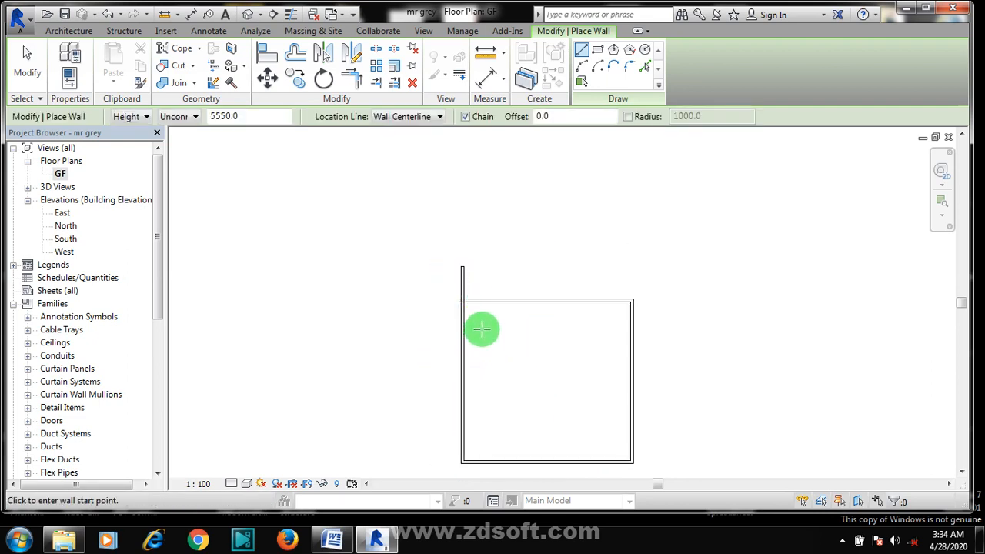
key(Escape)
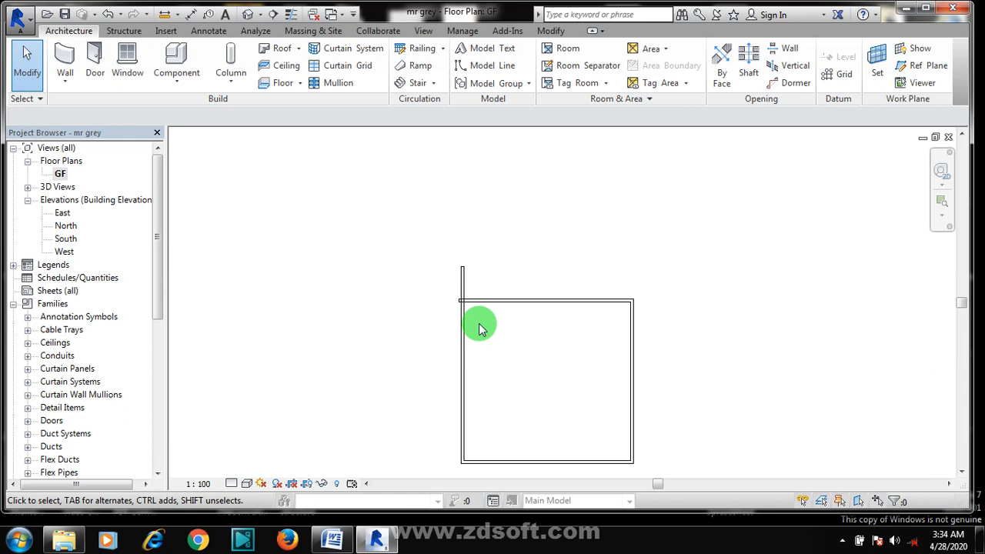
click(844, 543)
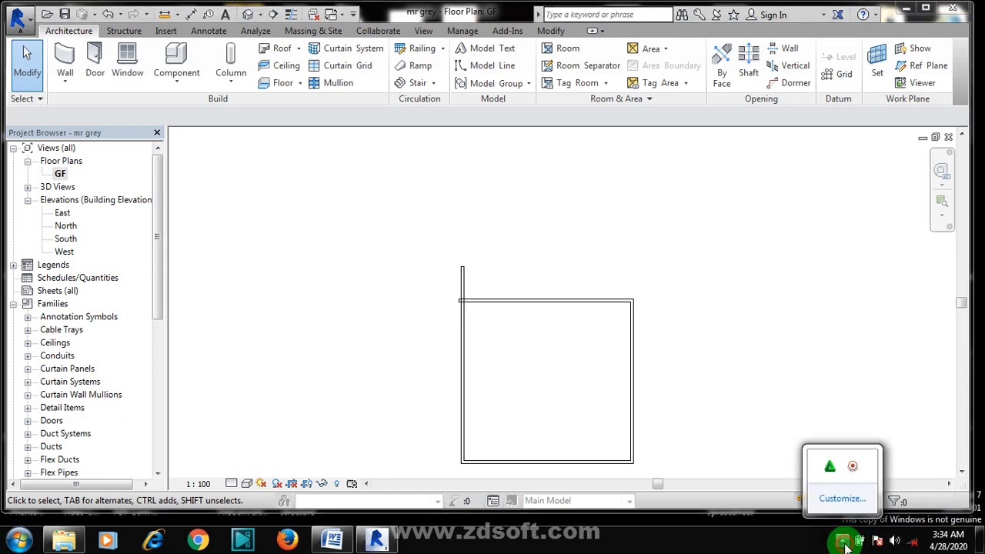
right_click(852, 470)
click(871, 394)
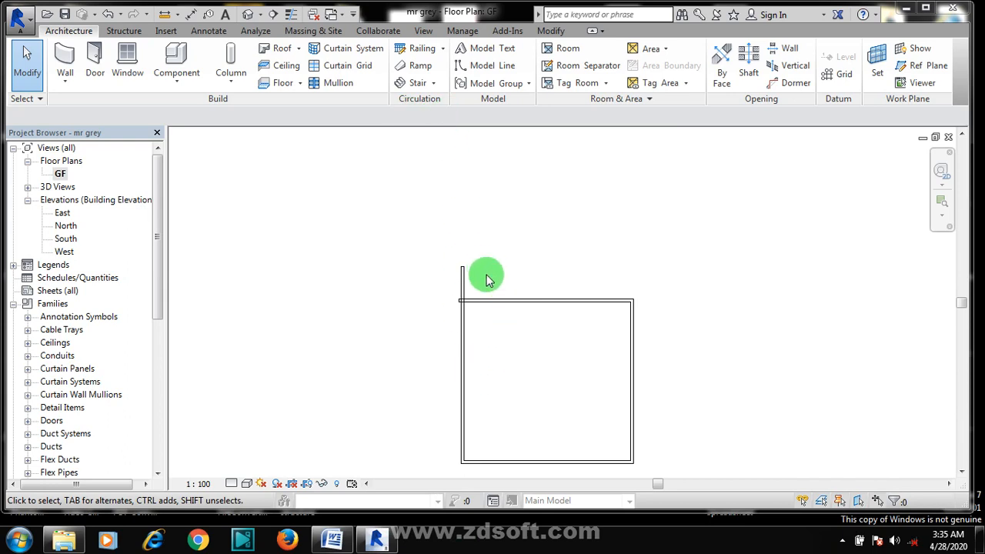
Trim the overlapping left and upper walls to a clean corner with Trim/Extend to Corner
click(499, 330)
scroll(469, 310, up, 5)
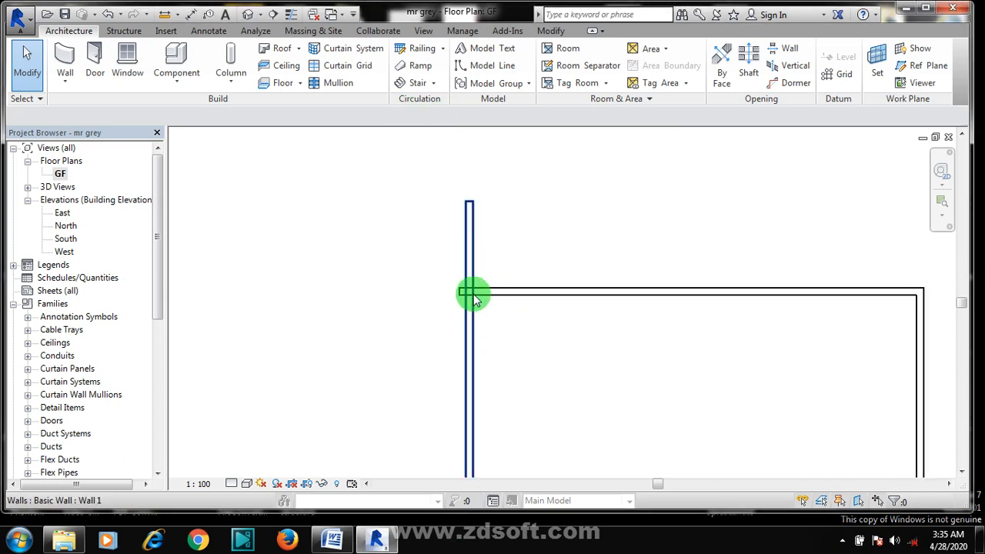
scroll(462, 285, down, 2)
scroll(418, 273, down, 1)
scroll(413, 269, up, 3)
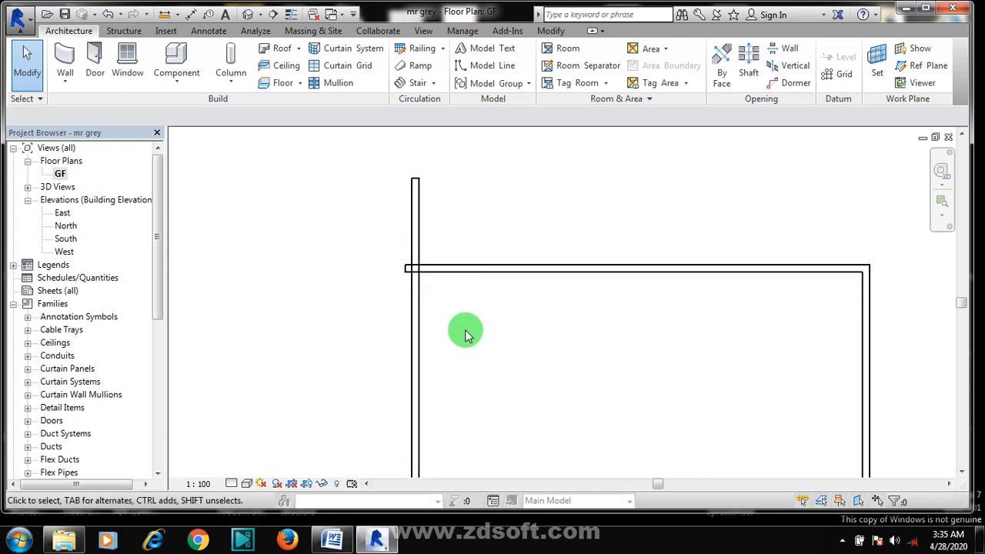
key(t)
key(r)
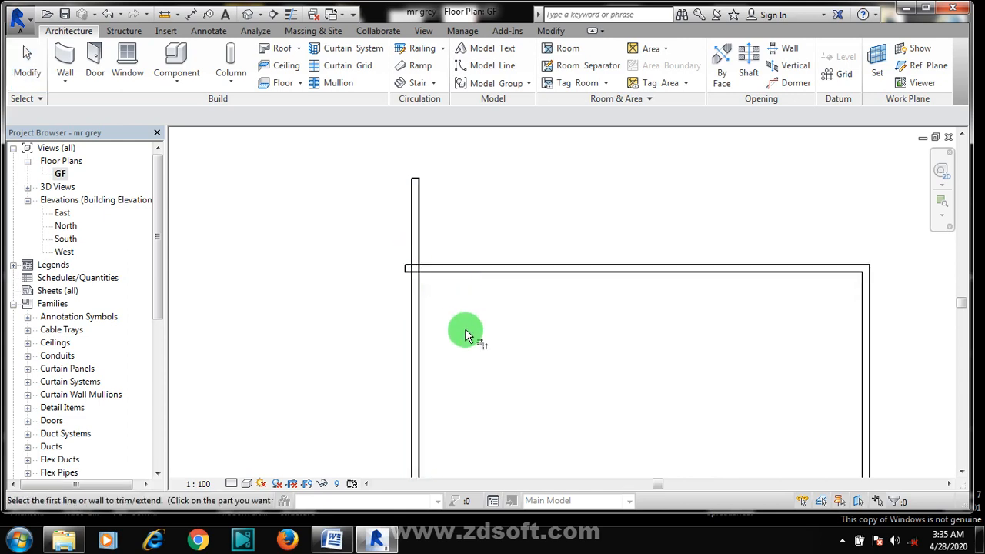
click(418, 296)
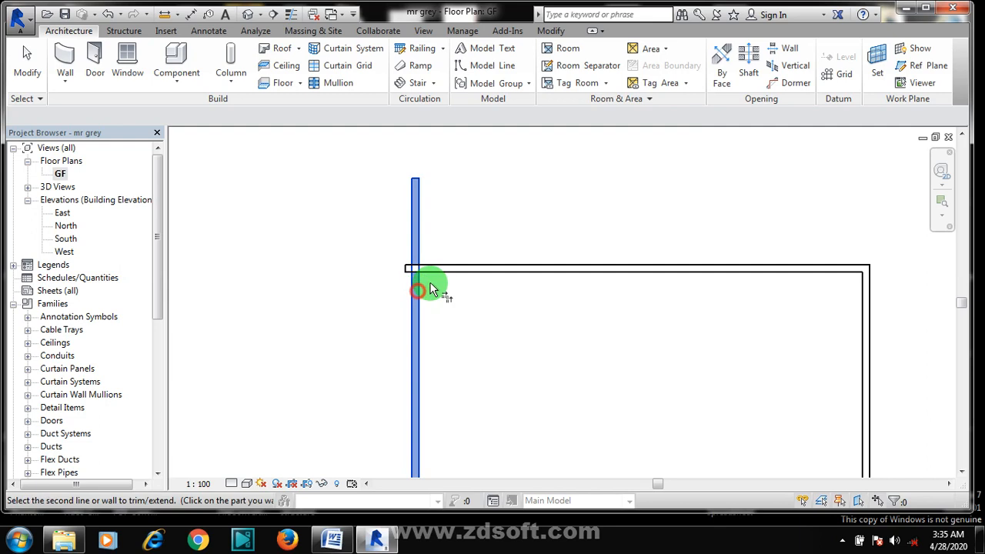
click(468, 269)
scroll(446, 187, down, 3)
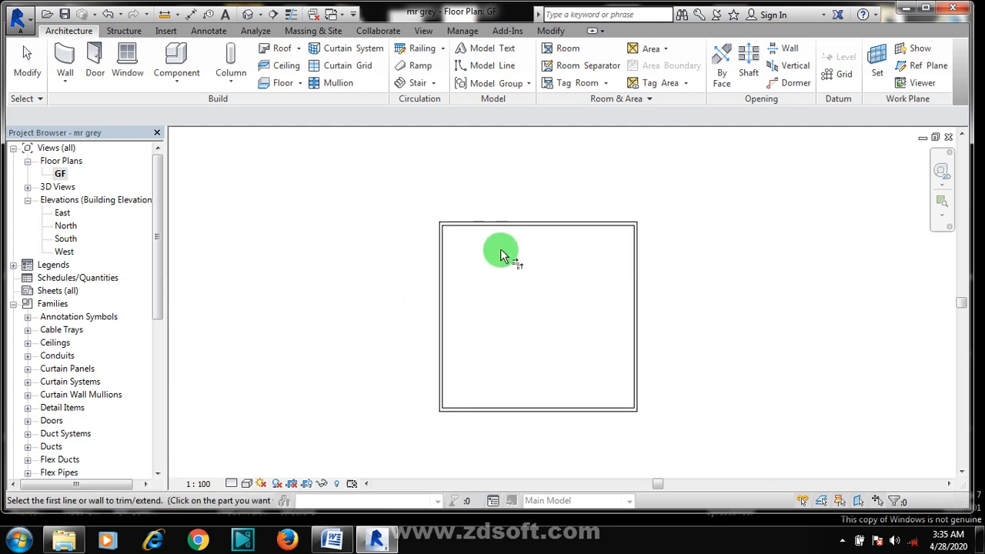
key(Escape)
key(Escape)
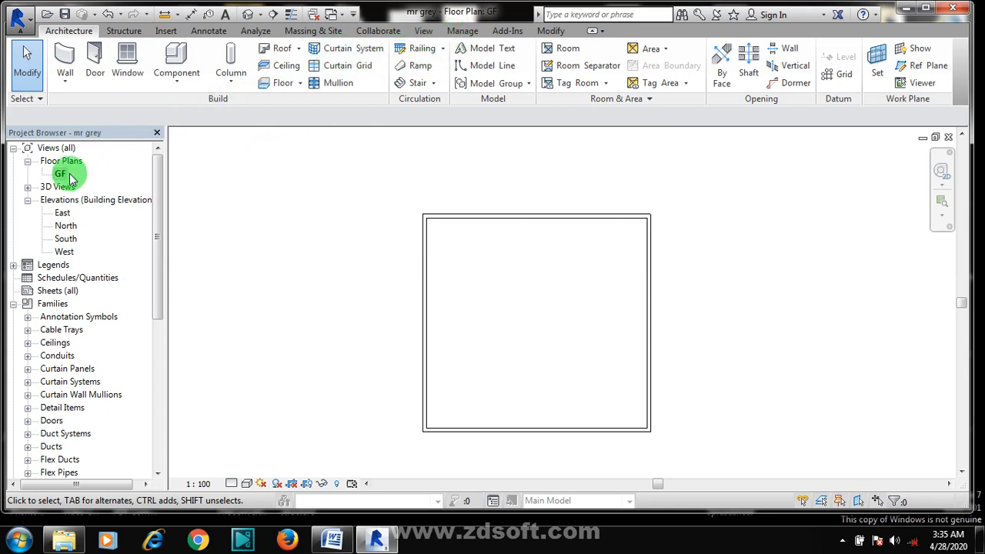
Check the new walls against the levels in the South elevation, and return to the GF floor plan
click(65, 240)
double_click(64, 240)
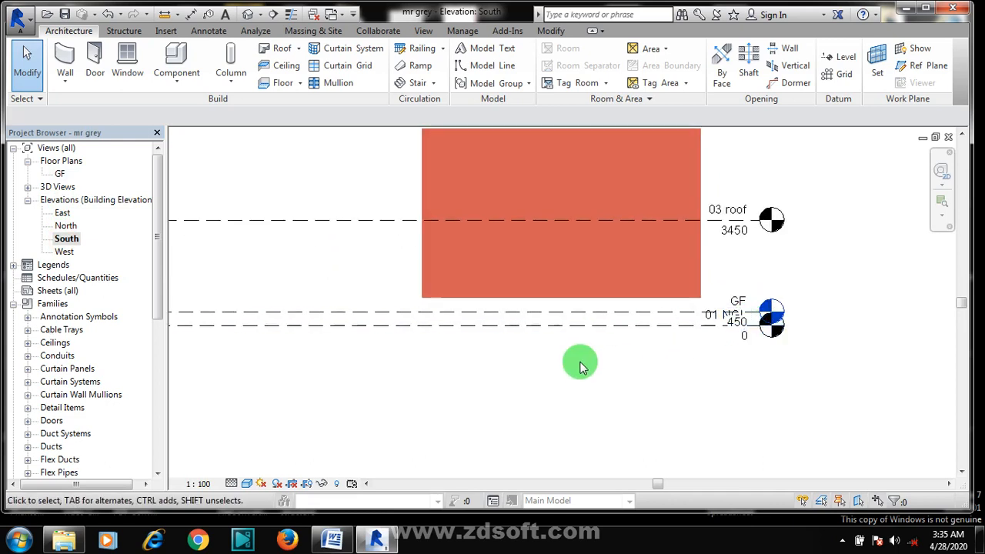
scroll(554, 354, down, 2)
click(59, 176)
double_click(58, 177)
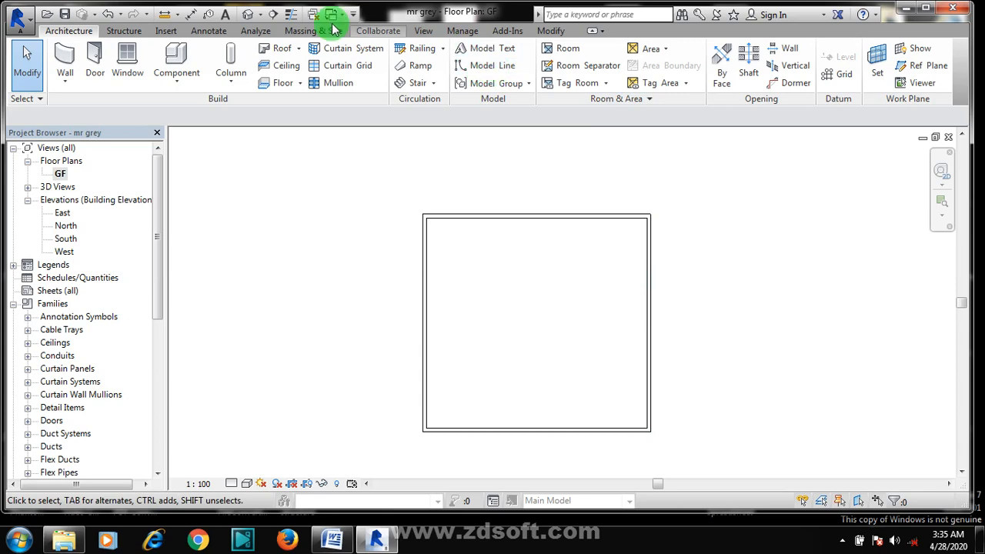
Inspect the four walls in the default 3D view and the South elevation, and return to the GF floor plan
click(423, 30)
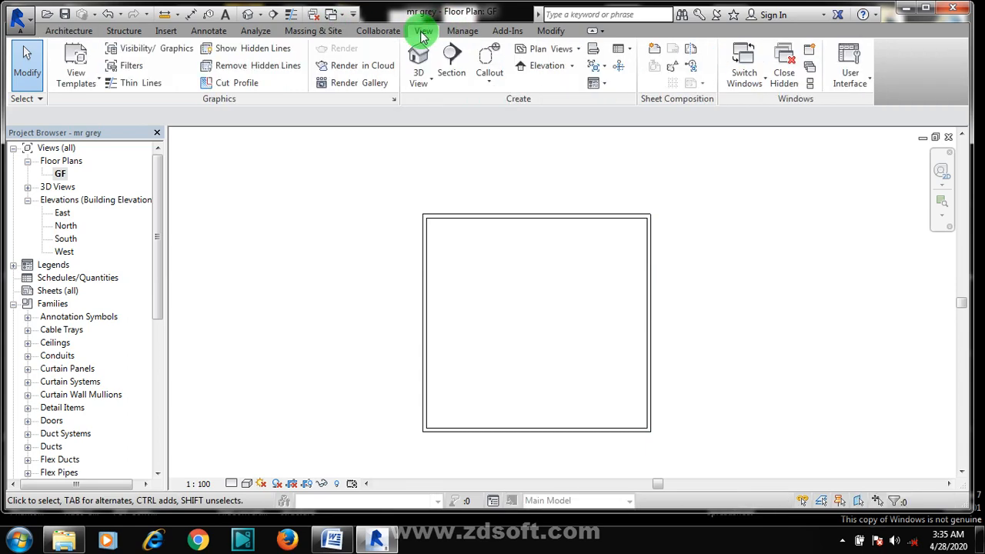
click(419, 58)
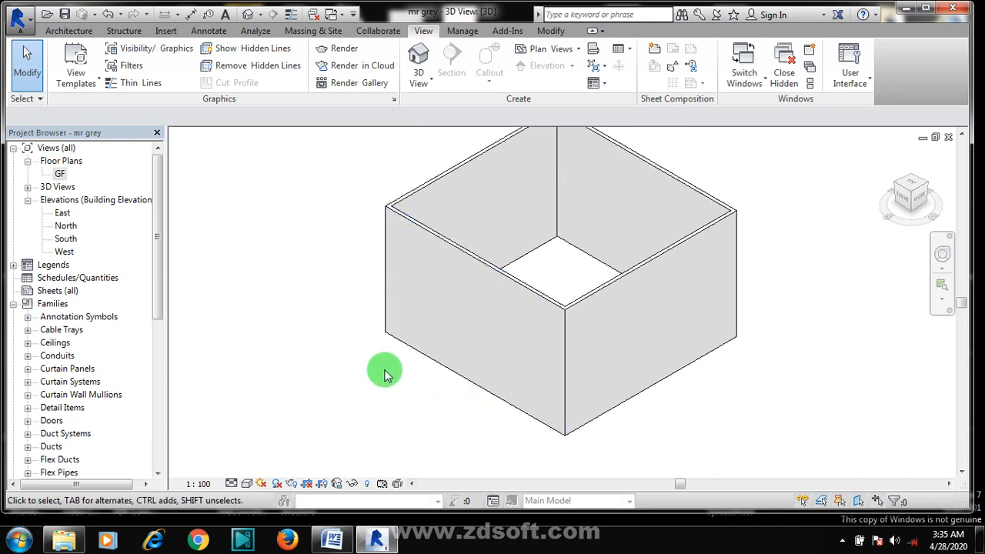
scroll(374, 367, down, 1)
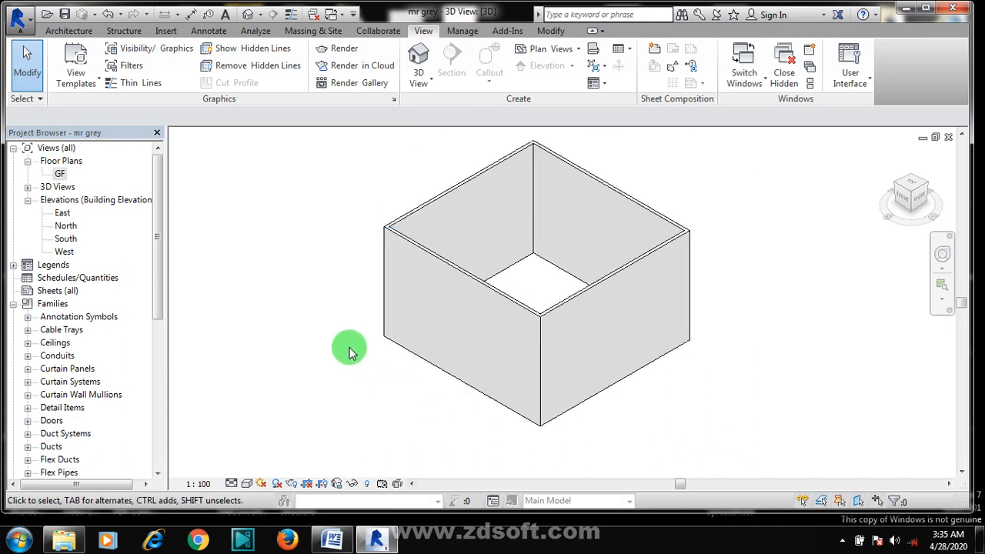
scroll(424, 303, up, 1)
scroll(492, 286, up, 1)
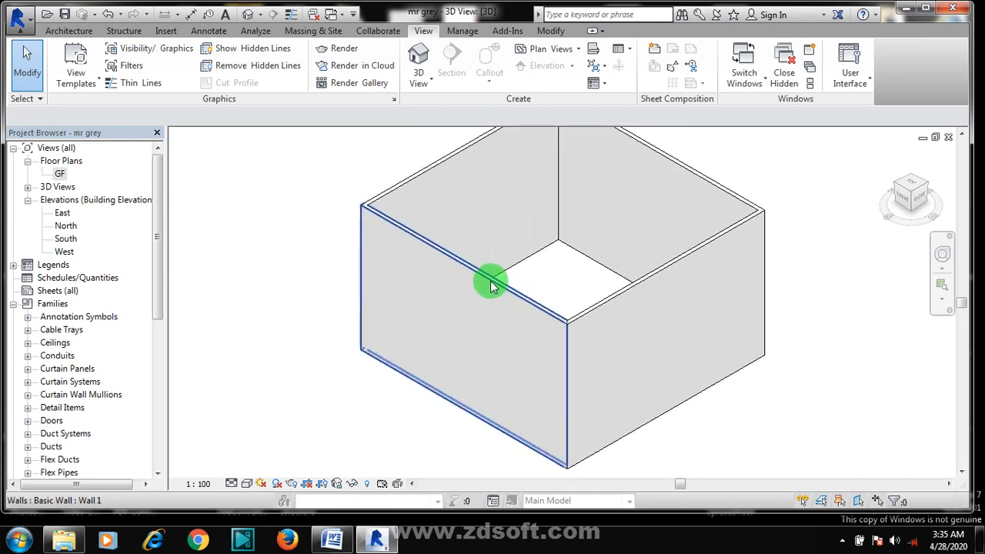
double_click(65, 240)
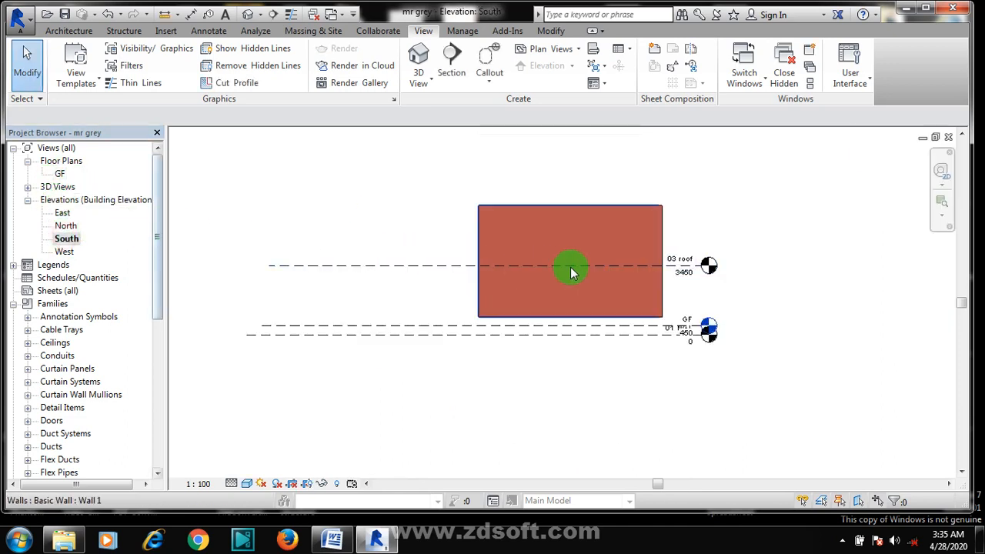
double_click(60, 174)
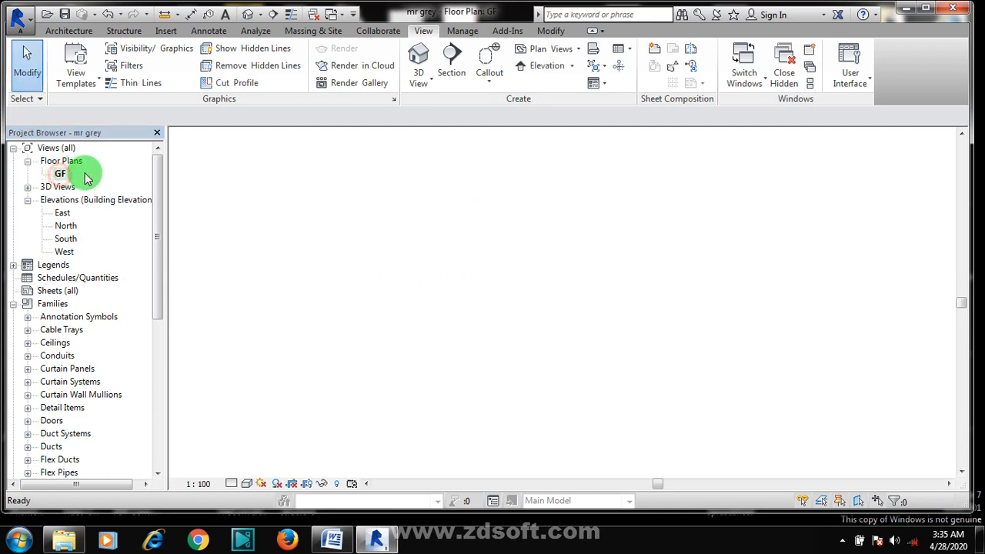
scroll(461, 265, down, 4)
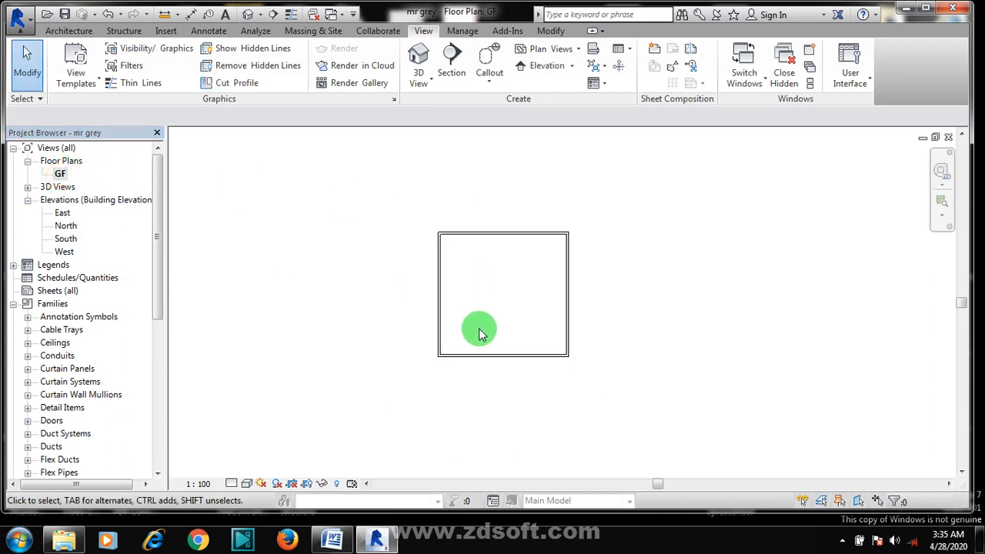
scroll(493, 323, up, 2)
scroll(514, 314, up, 1)
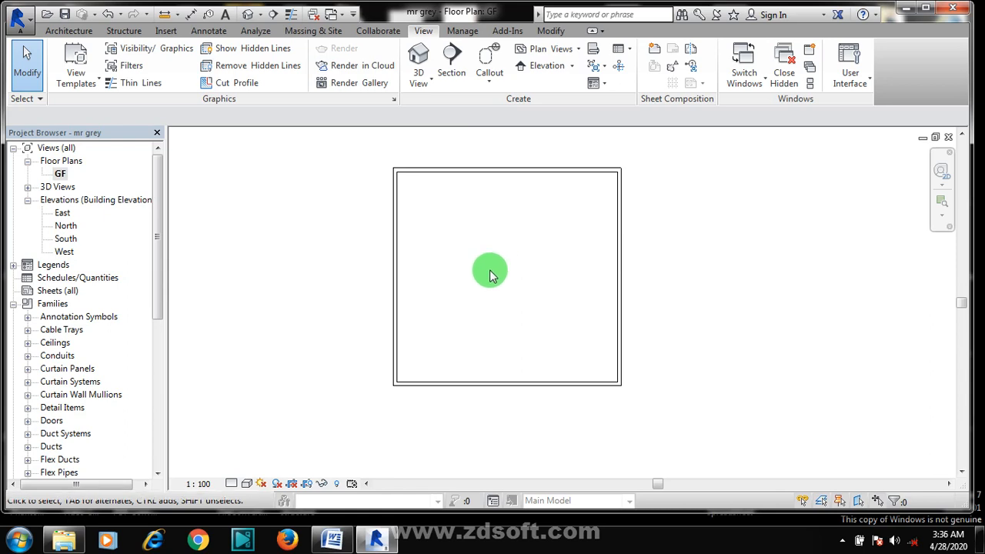
Offset two successive inward copies of both the upper wall and the left wall at 1000 spacing with the Offset tool
key(o)
key(f)
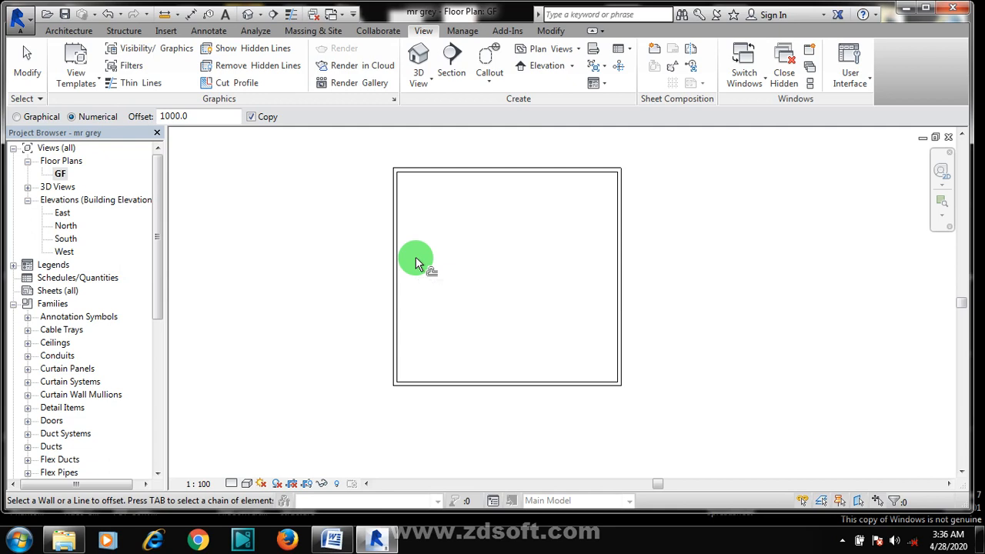
click(488, 171)
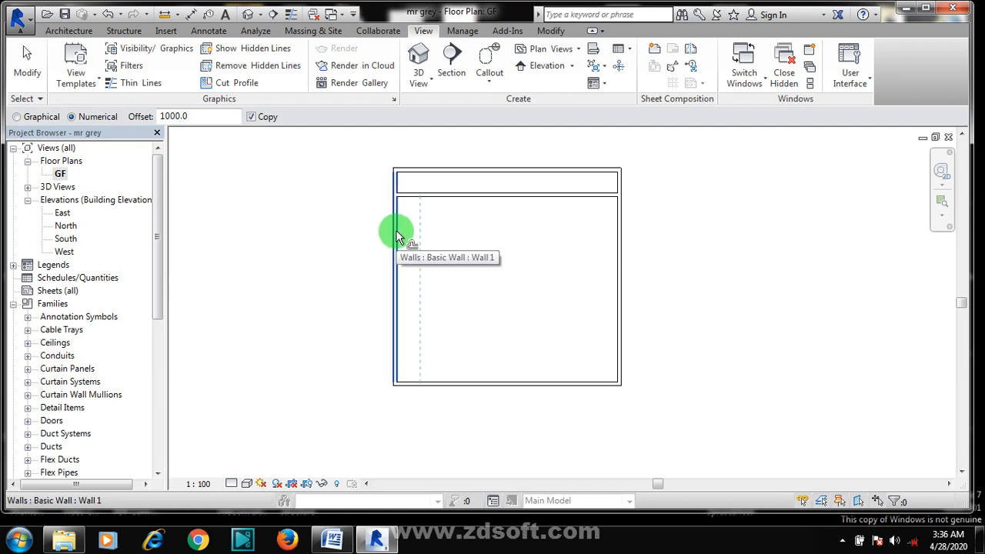
click(536, 205)
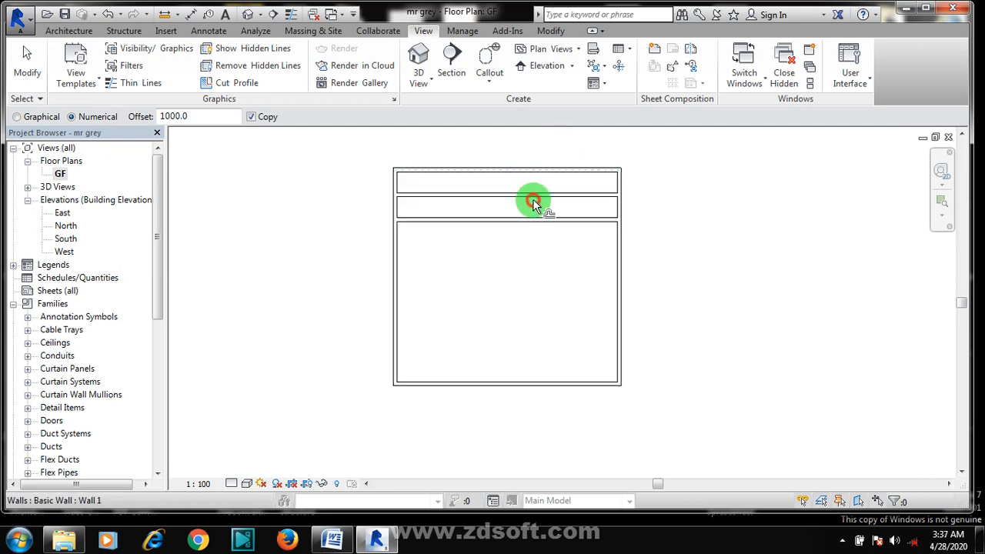
click(397, 204)
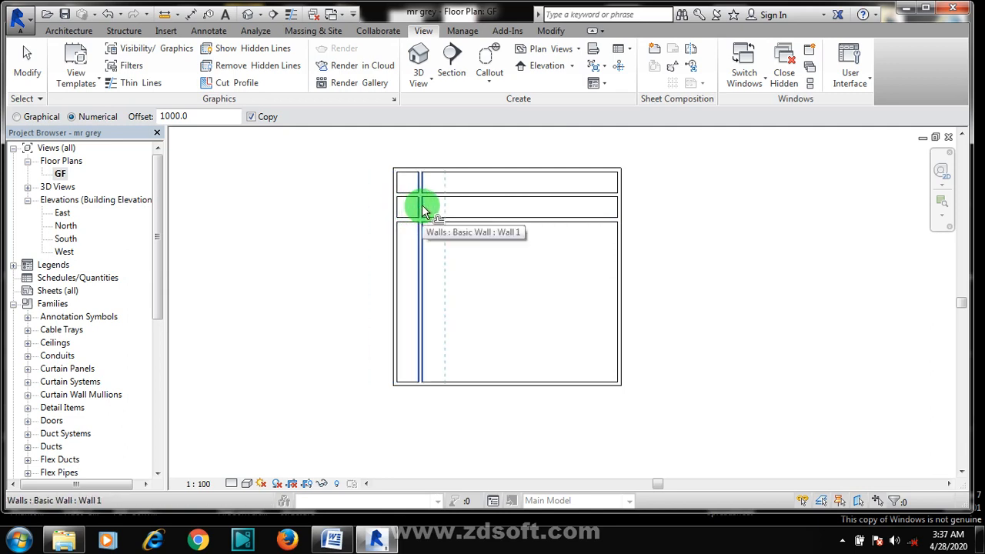
click(421, 208)
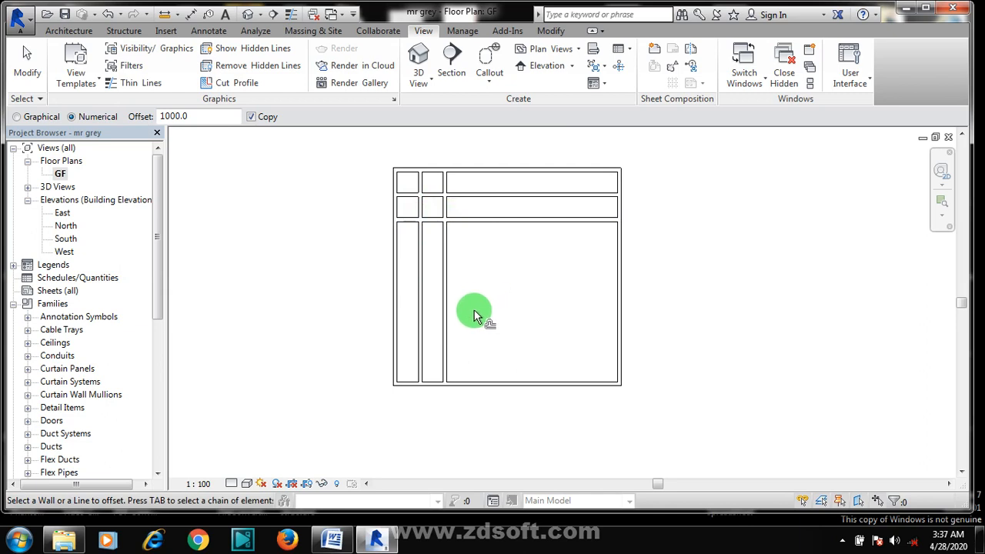
key(Escape)
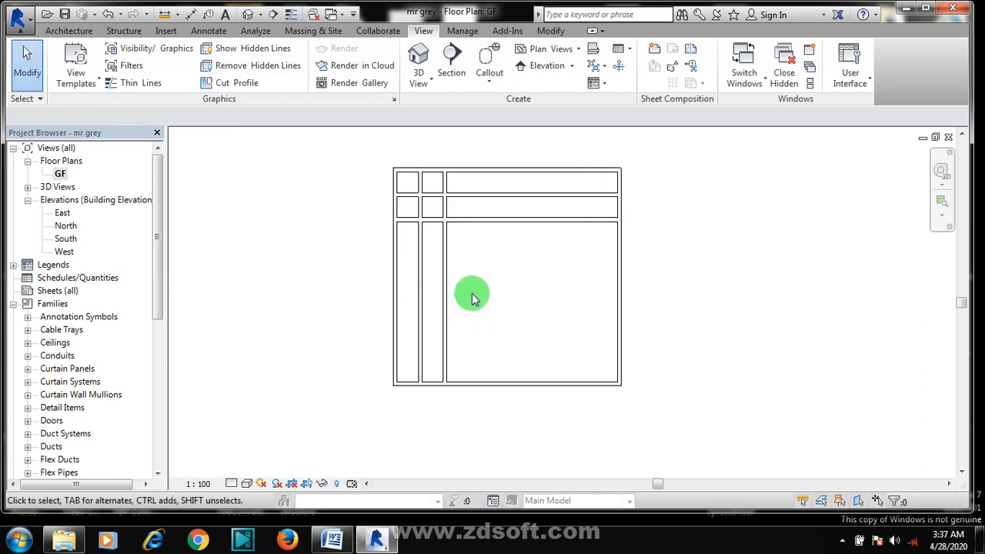
Trim the upper and left walls and the two innermost offset walls to corners, forming a closed square around the upper-left corner
key(t)
key(r)
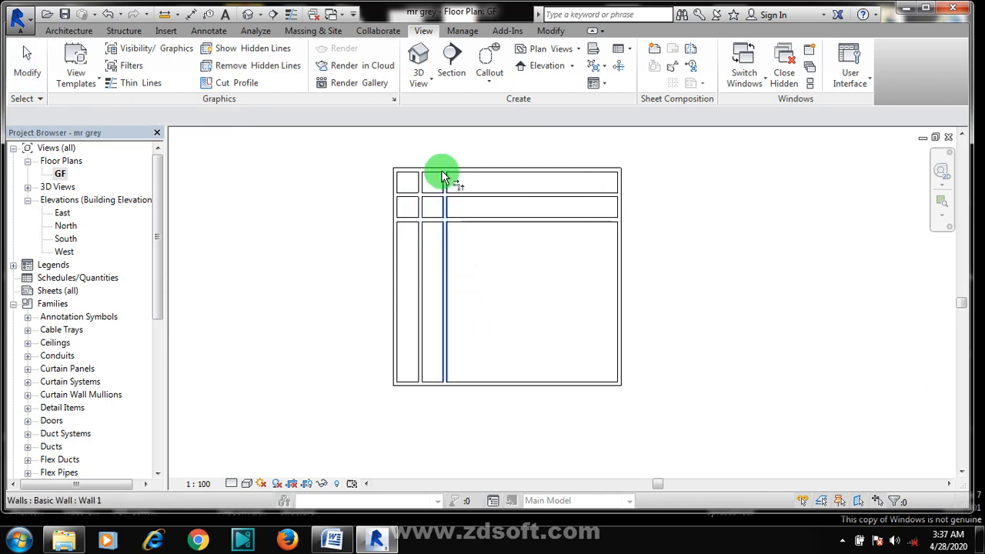
click(435, 169)
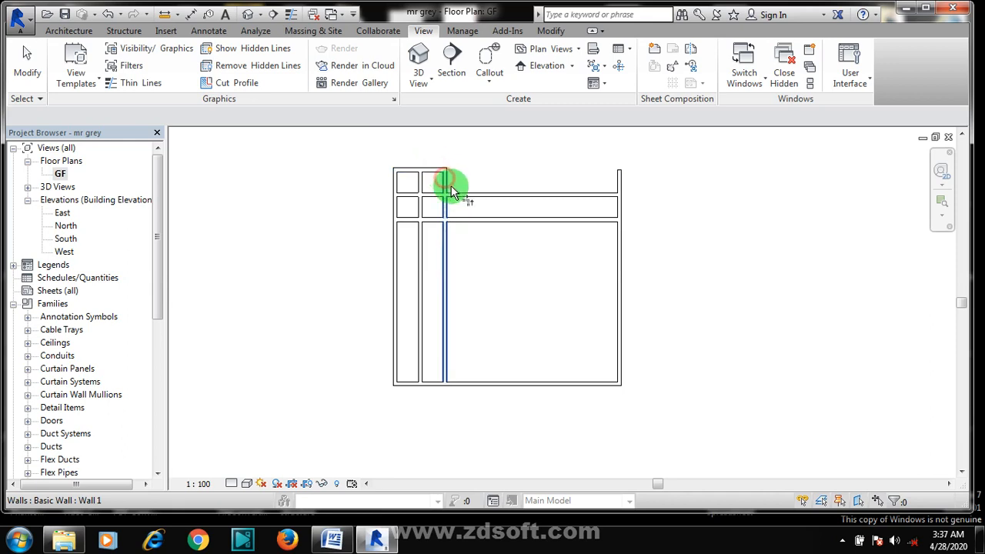
click(445, 194)
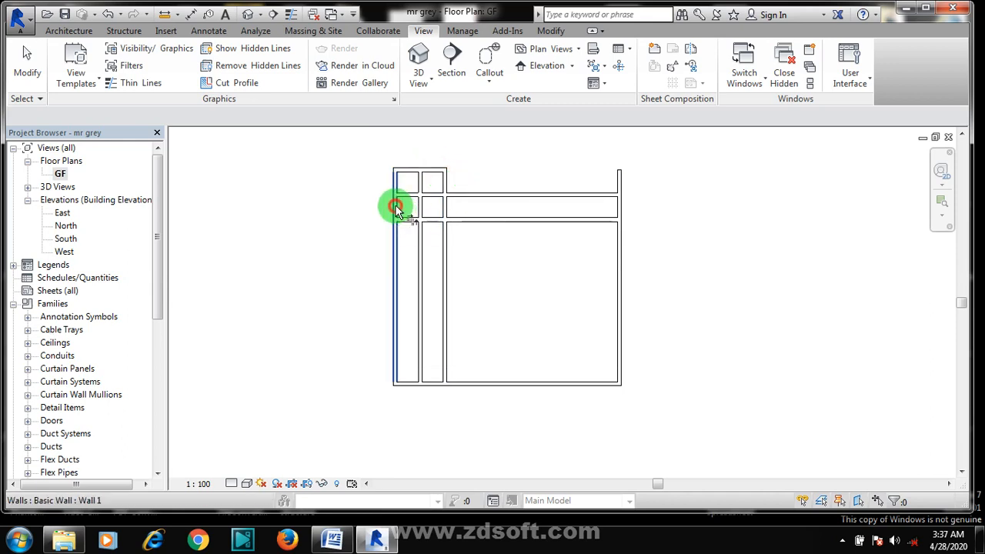
click(396, 207)
click(404, 218)
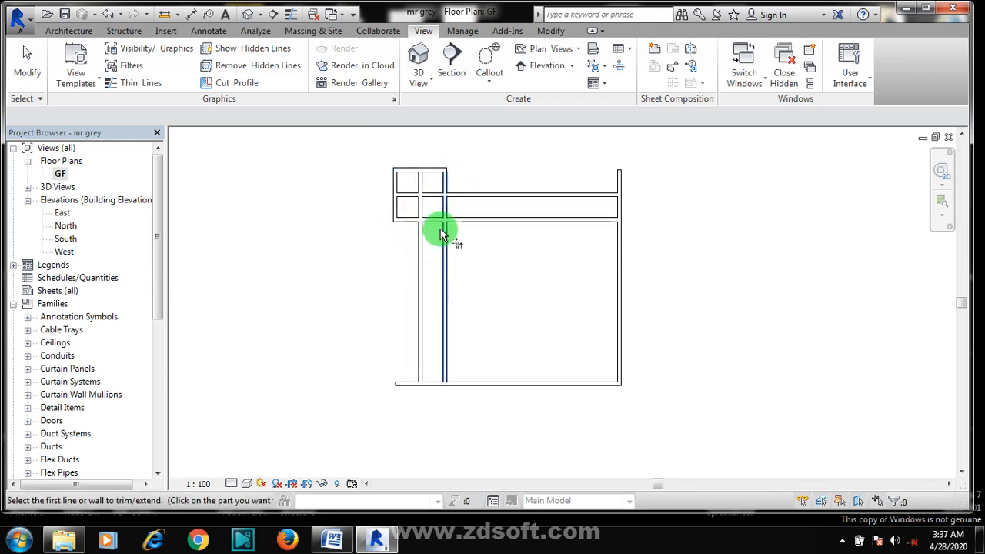
click(441, 216)
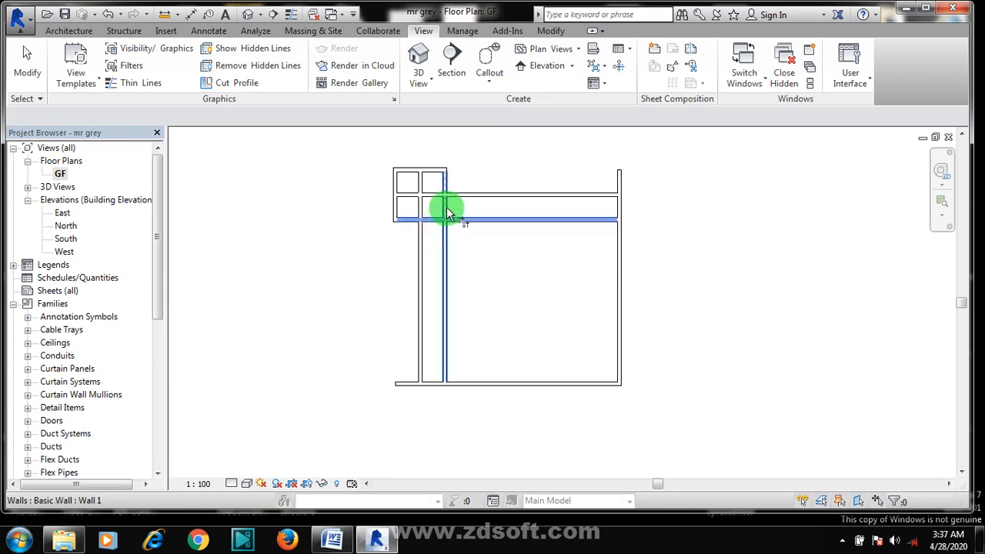
click(447, 207)
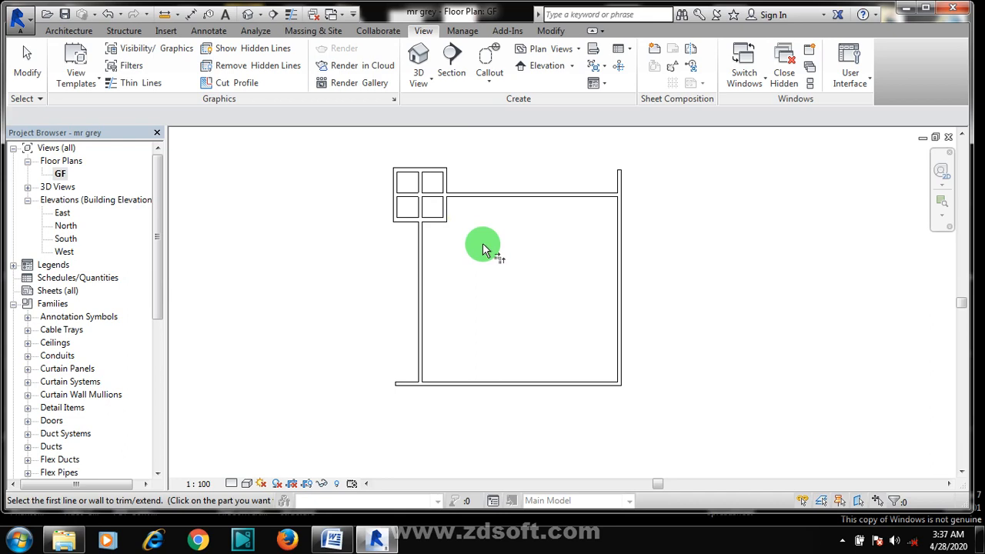
key(Escape)
key(Escape)
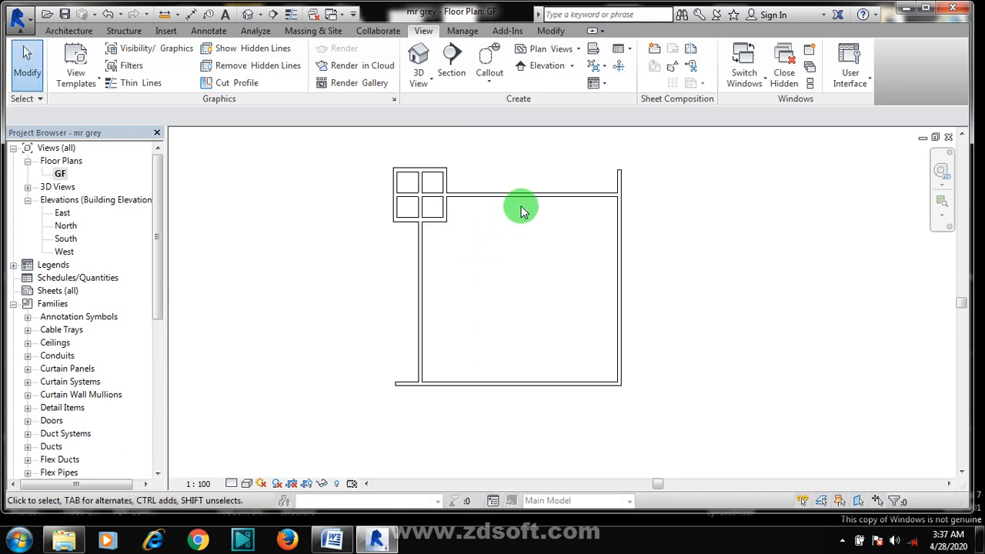
Shorten the middle horizontal and middle vertical walls so they end at the sides of the small square
click(608, 200)
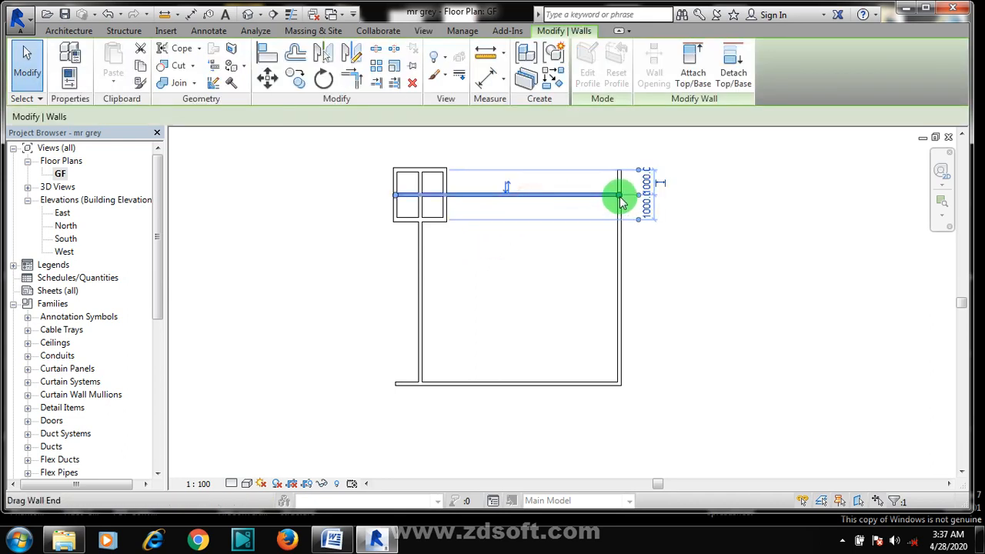
drag(618, 197, 445, 196)
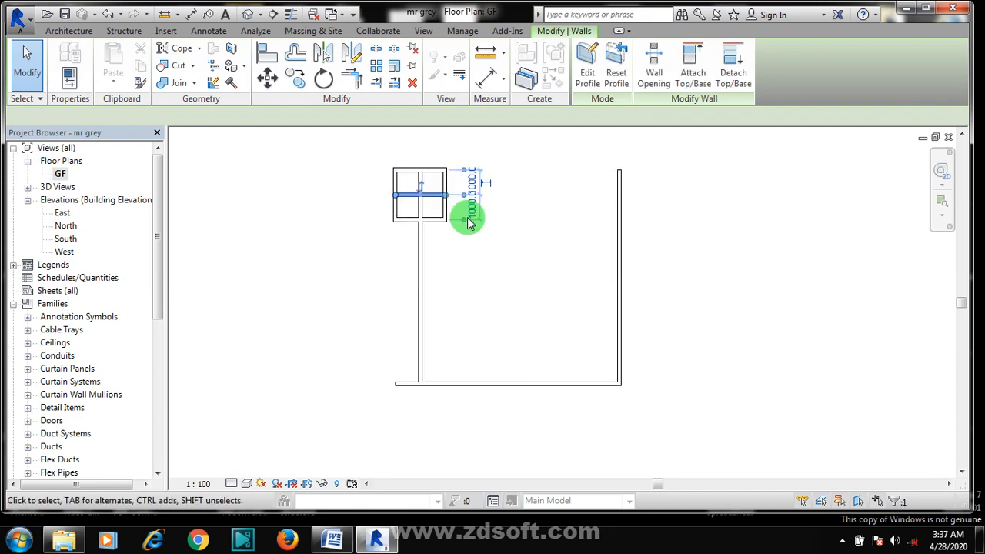
click(457, 265)
click(422, 248)
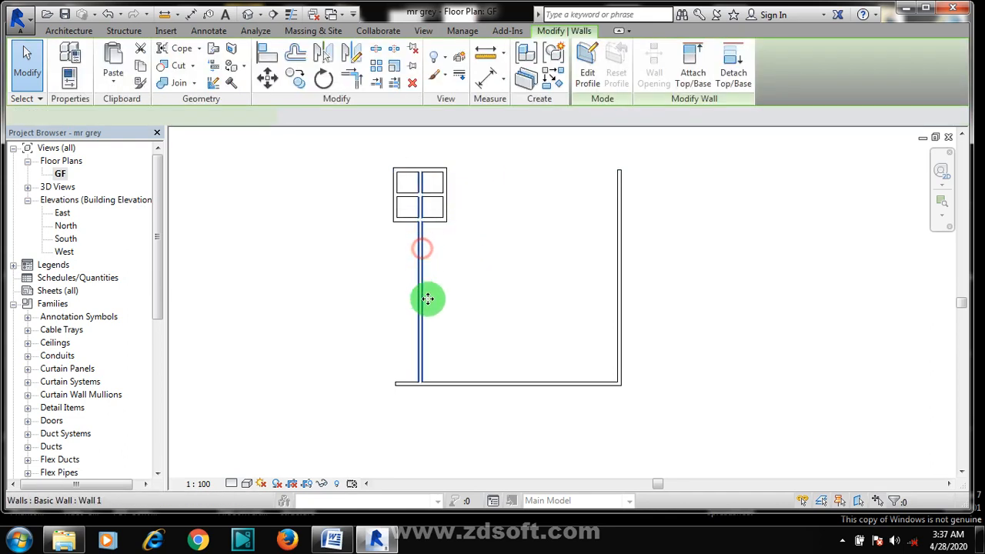
drag(418, 383, 424, 220)
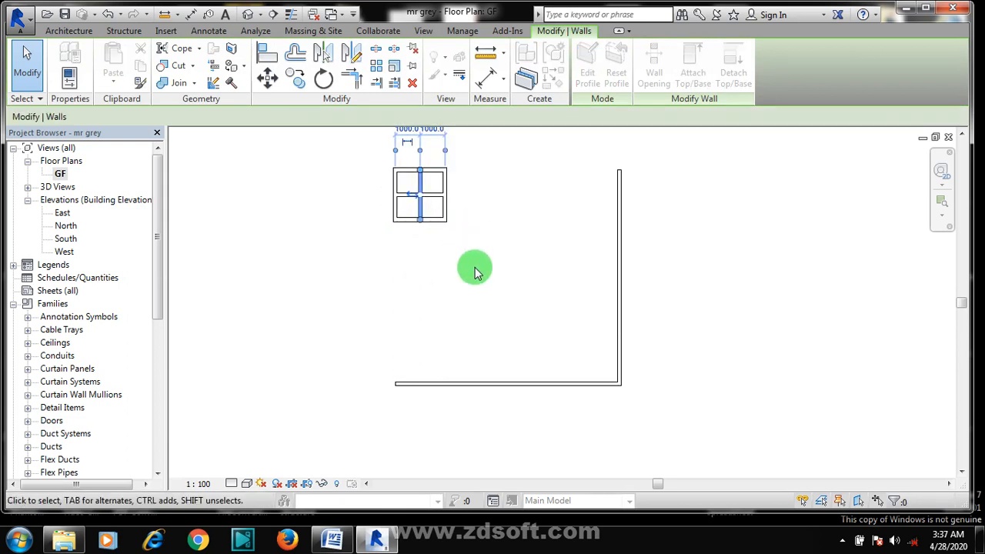
click(473, 269)
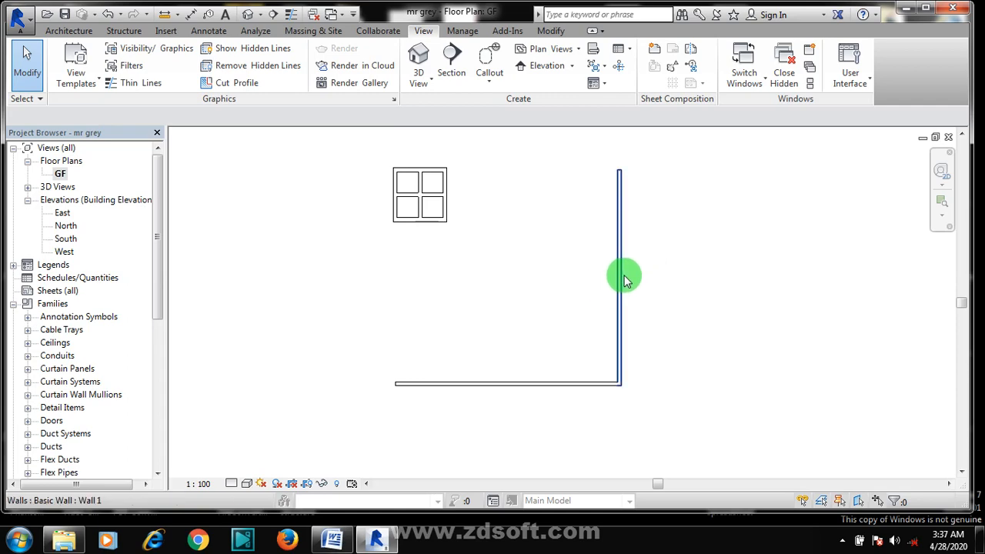
Delete the leftover right and lower walls of the original rectangle
drag(628, 281, 343, 416)
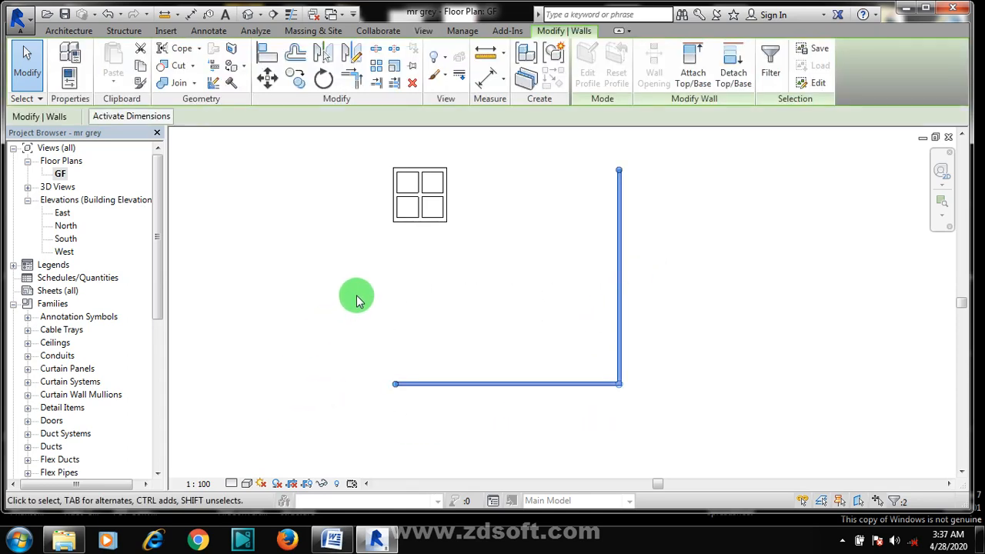
right_click(356, 291)
click(432, 375)
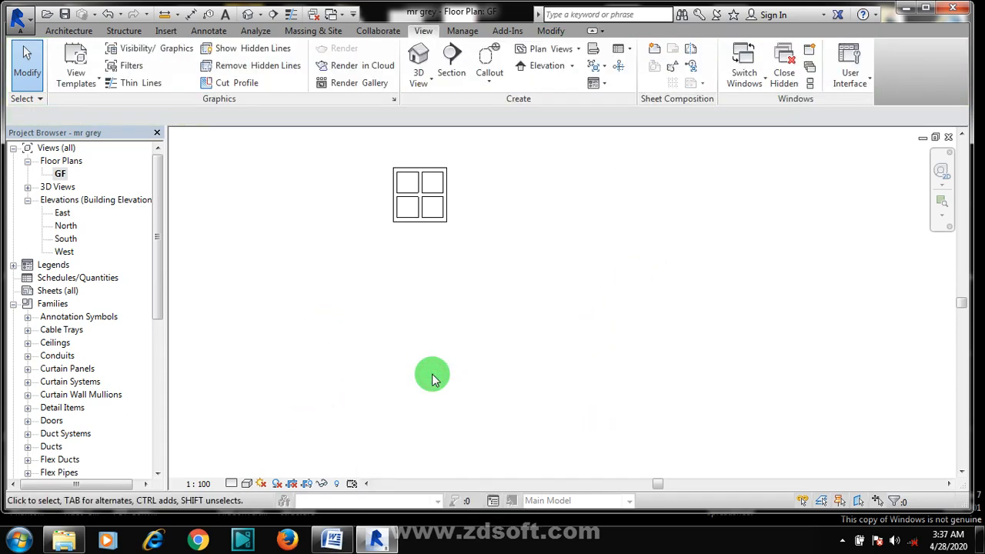
Display the Properties palette for the middle vertical wall in the GF plan, then deselect the wall
scroll(453, 166, up, 4)
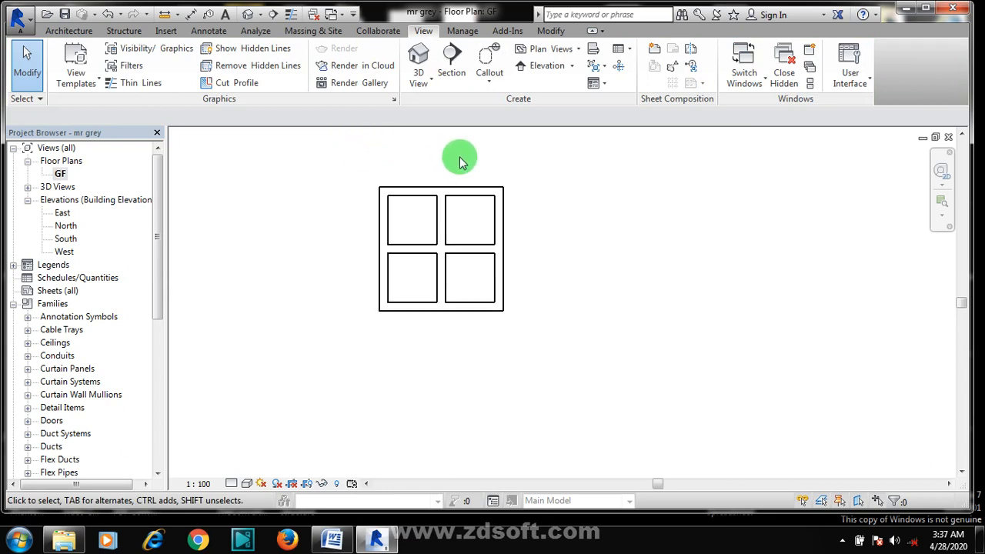
scroll(470, 182, down, 1)
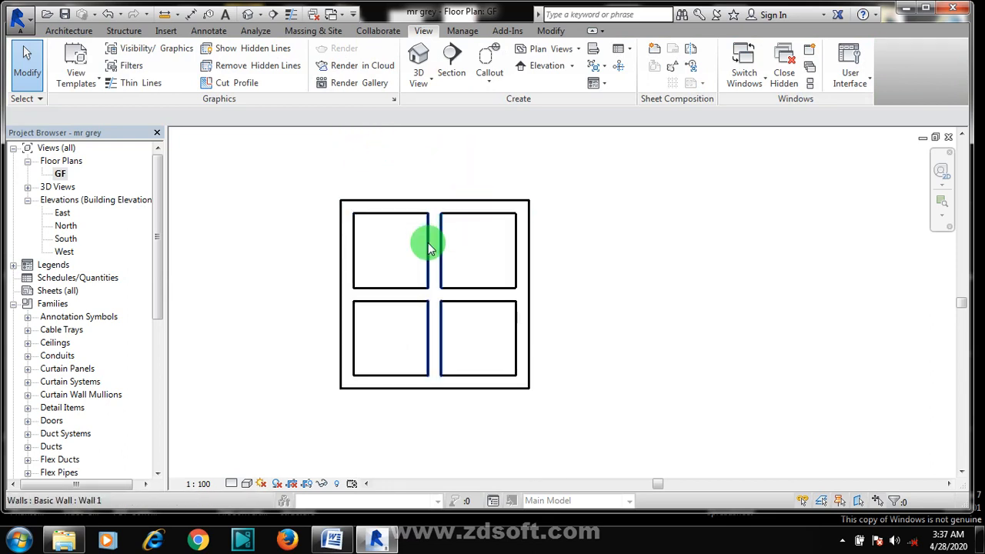
click(441, 244)
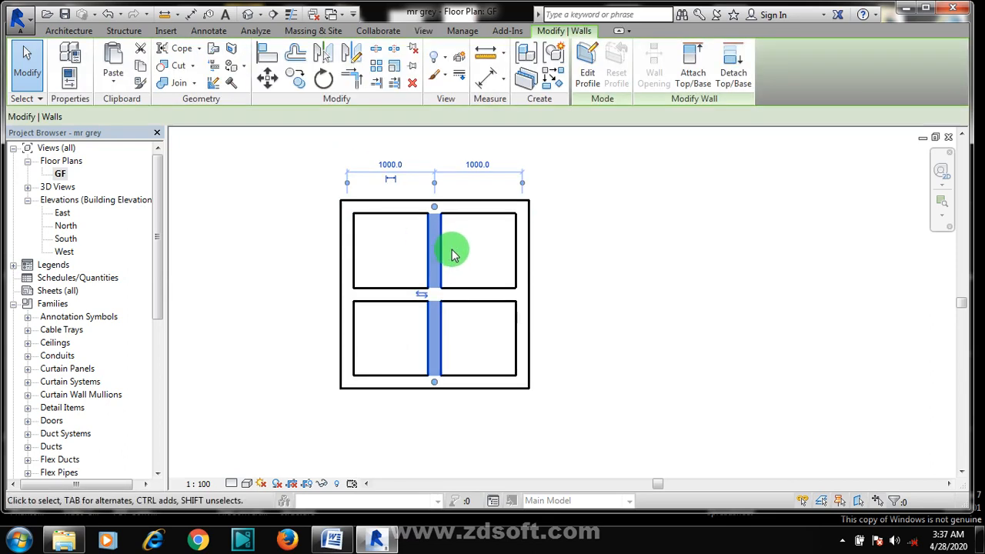
right_click(454, 254)
click(501, 516)
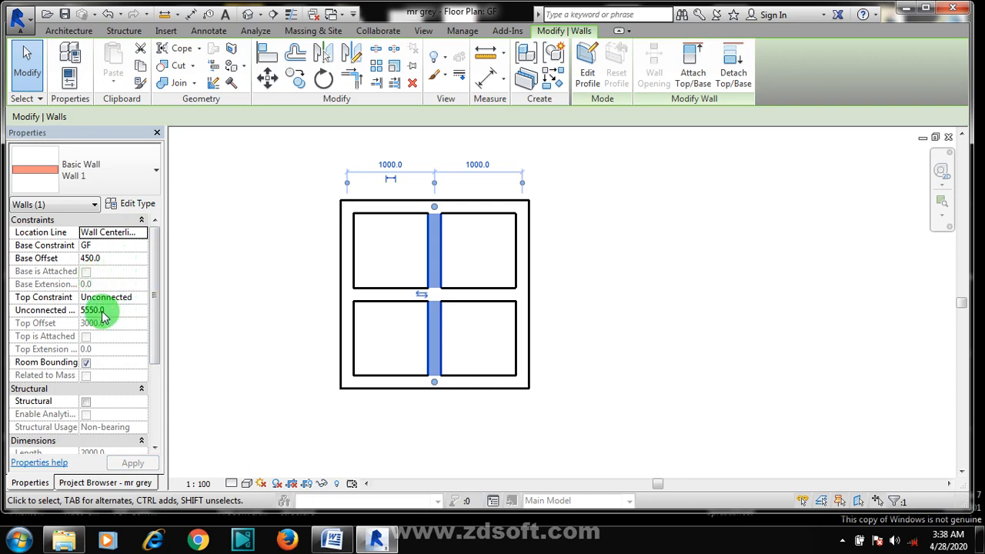
click(269, 308)
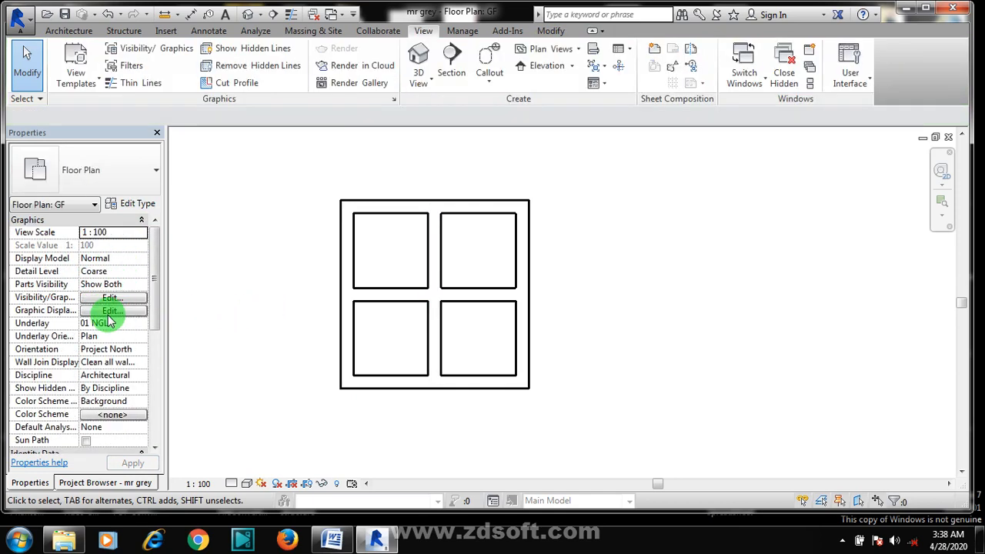
Select all the walls of the four-room square and set their unconnected height to 3000
drag(594, 180, 262, 393)
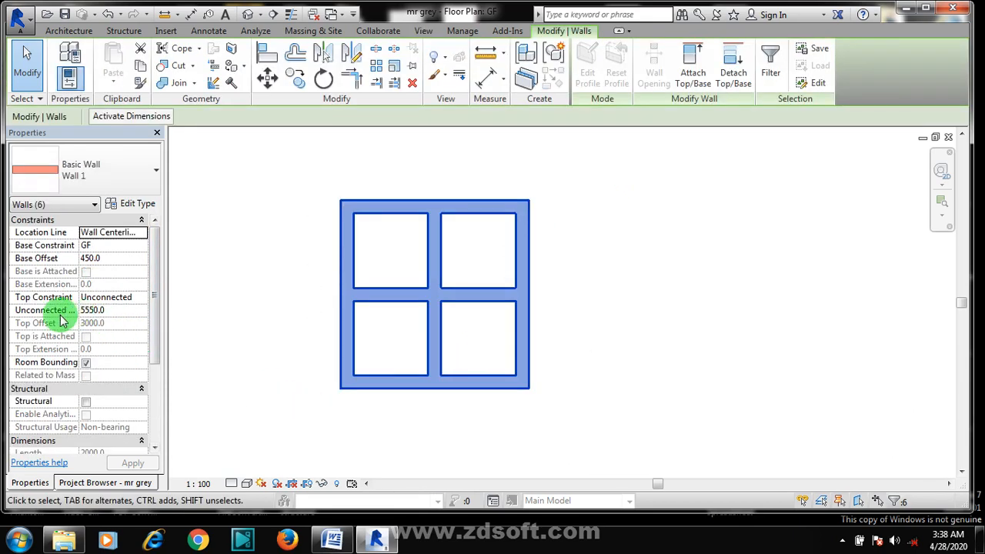
click(107, 311)
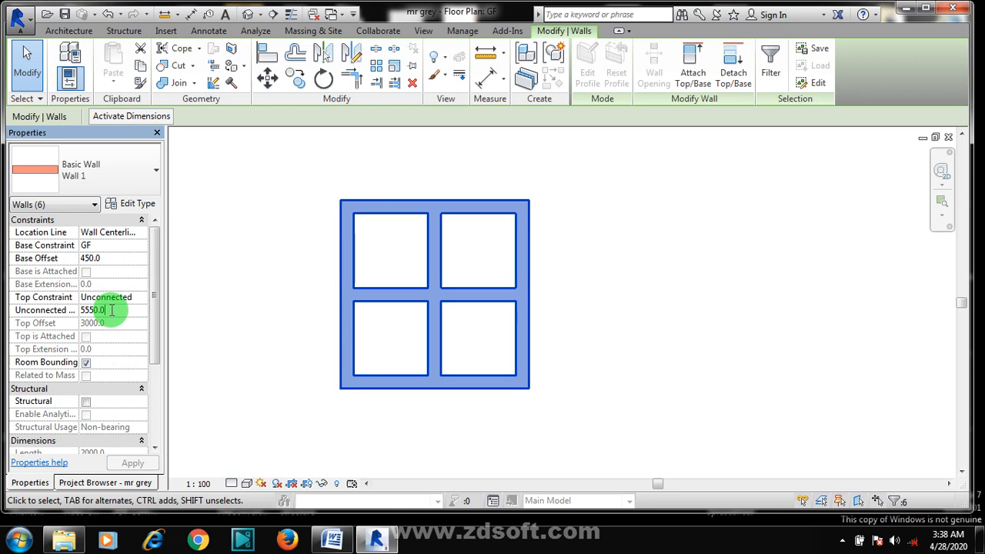
drag(111, 309, 75, 309)
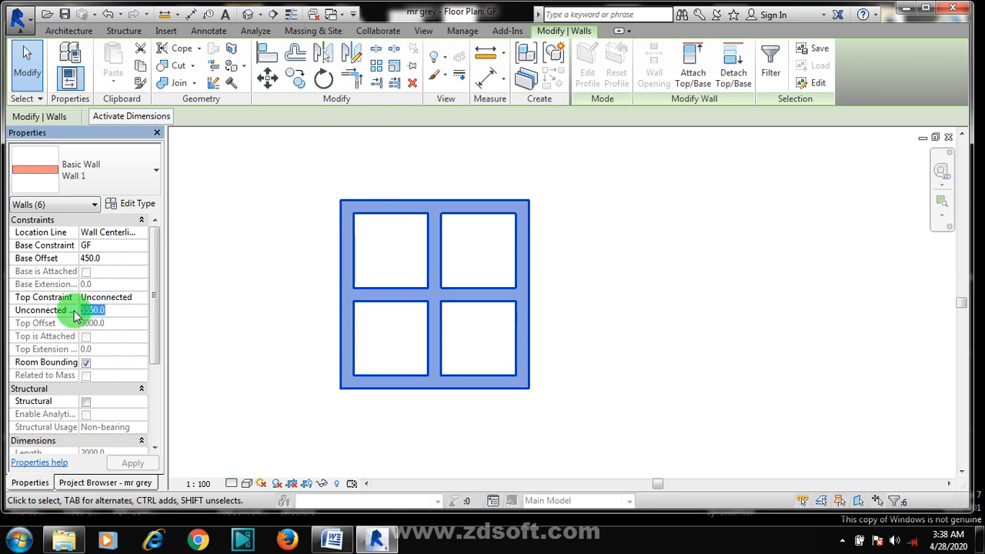
text(3)
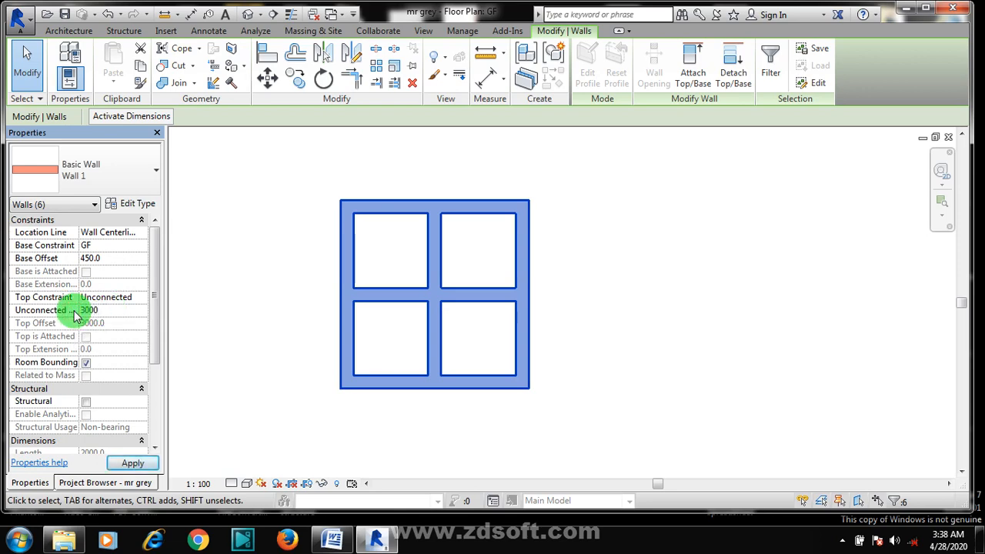
text(000)
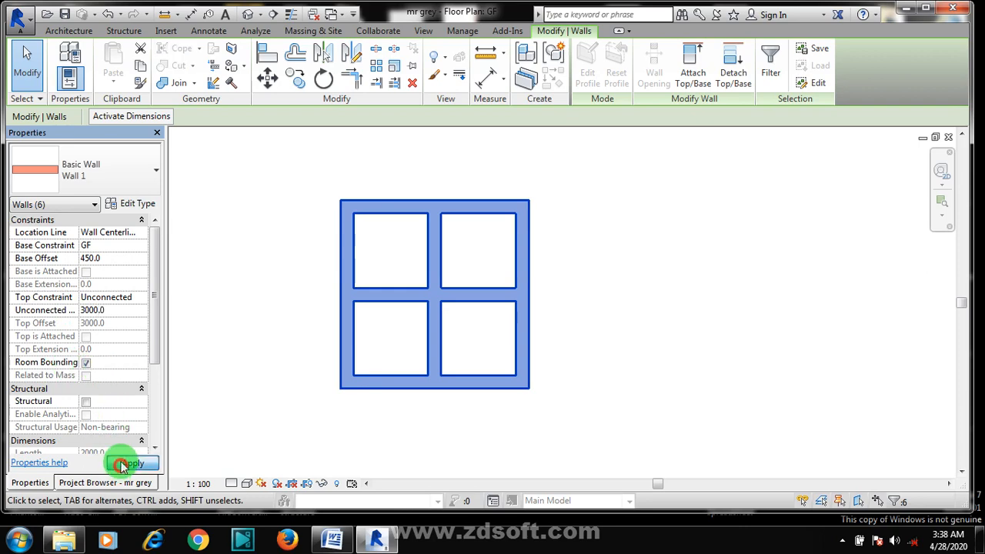
click(132, 463)
click(294, 288)
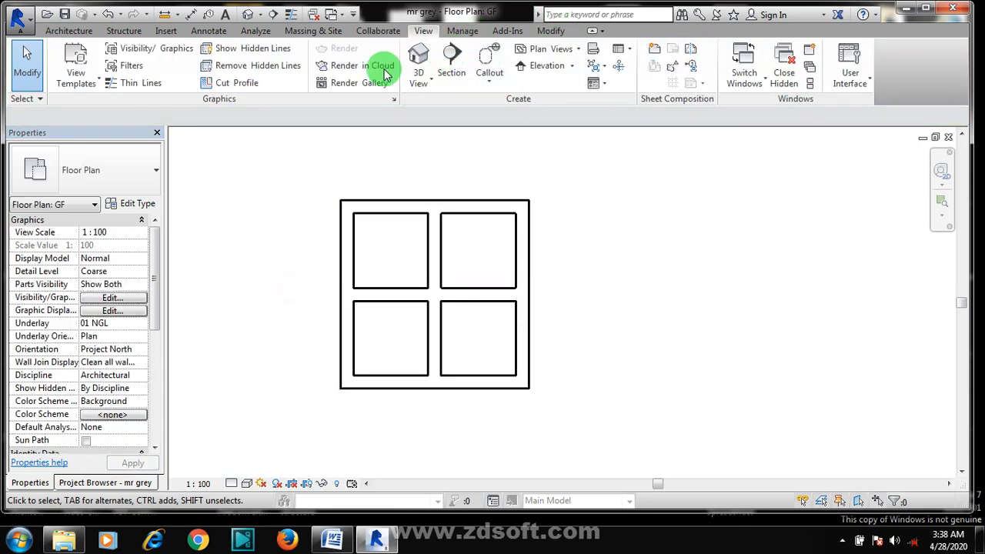
Open the default 3D view to inspect the walls, check the view's type properties and close the Properties palette
click(423, 56)
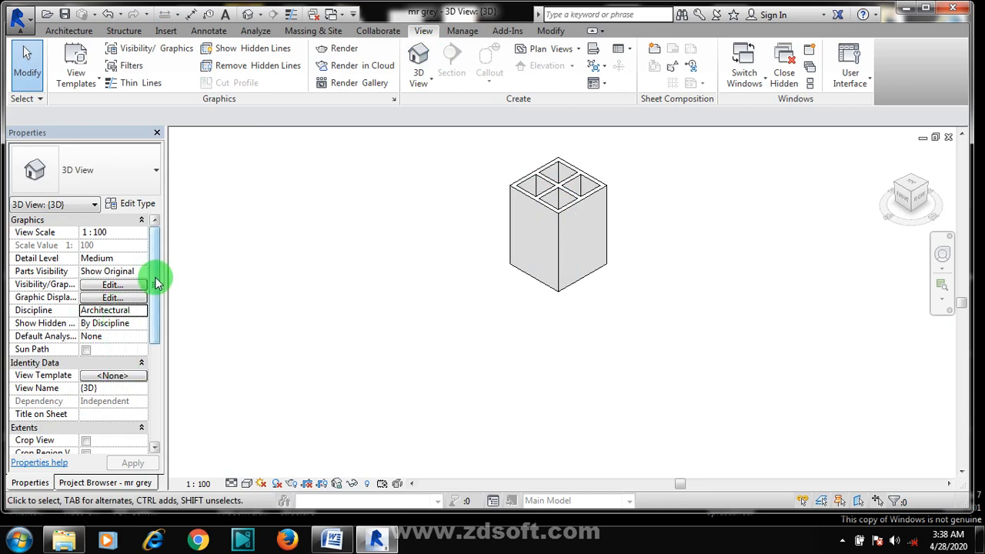
click(137, 206)
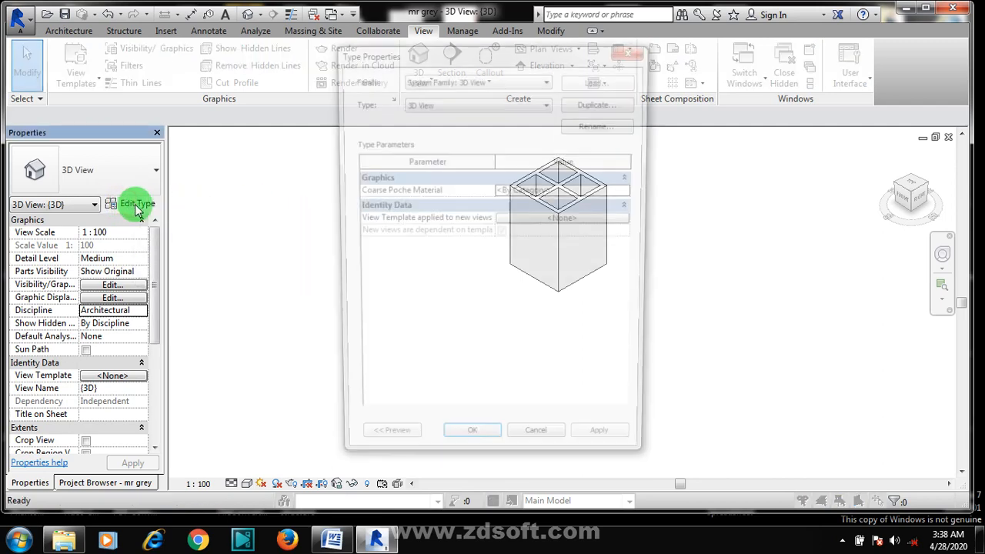
click(628, 51)
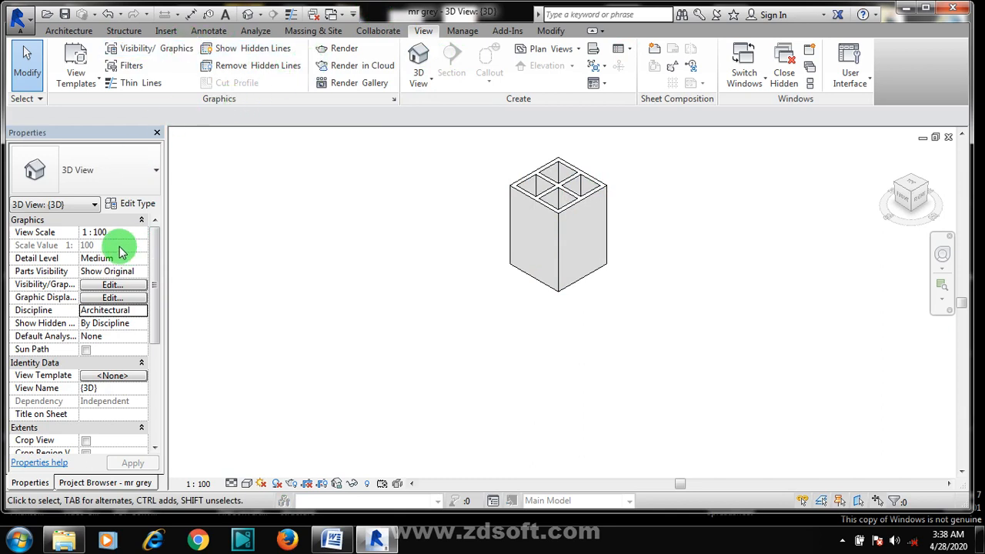
click(156, 132)
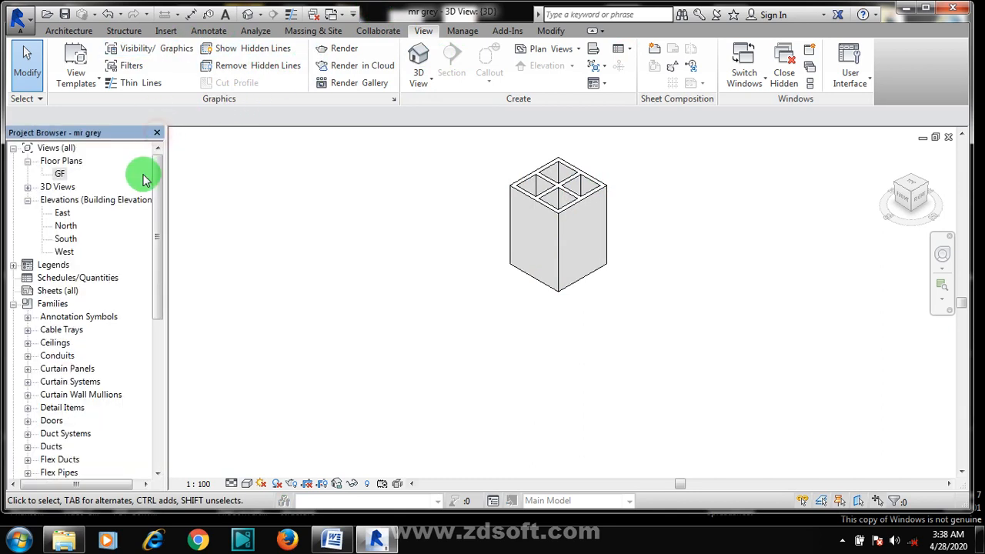
Return to the GF floor plan, select all the walls and show their properties
double_click(60, 175)
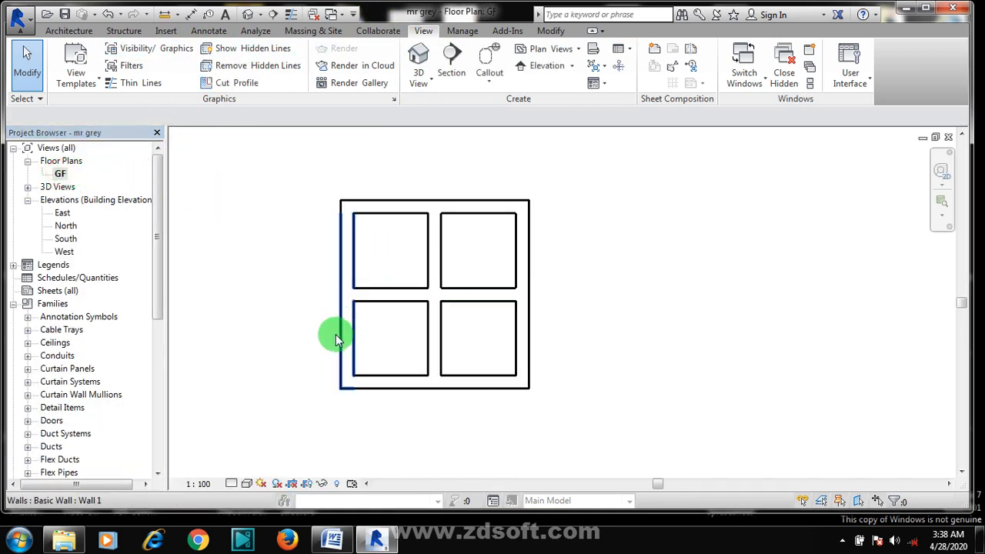
drag(640, 151, 248, 409)
right_click(277, 264)
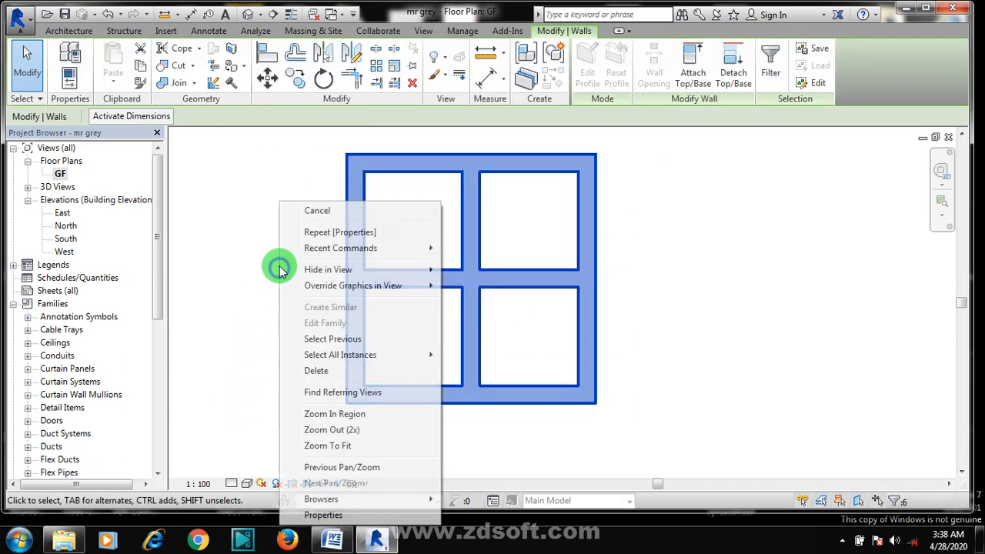
click(323, 513)
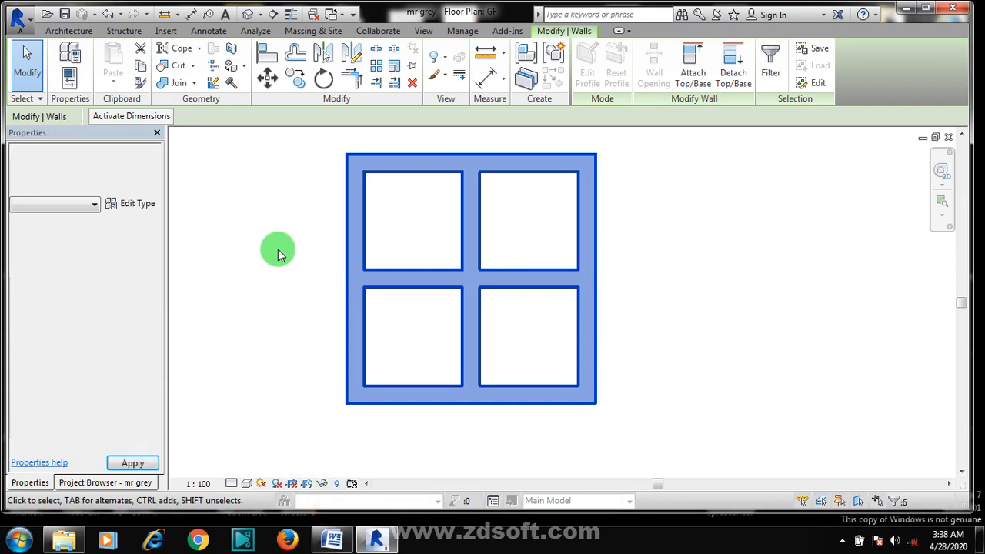
click(98, 311)
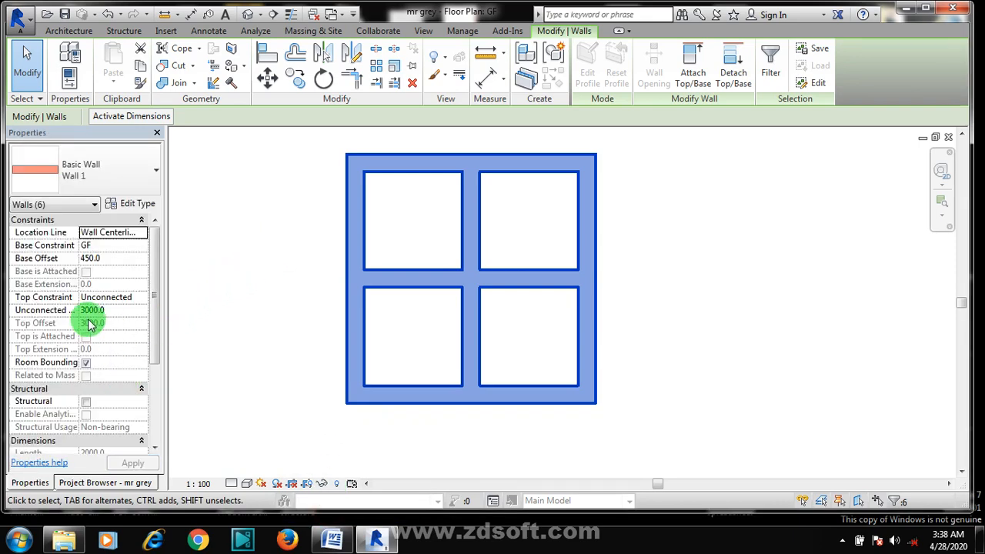
Review the Top Constraint options available for the selected walls without choosing another one
click(114, 313)
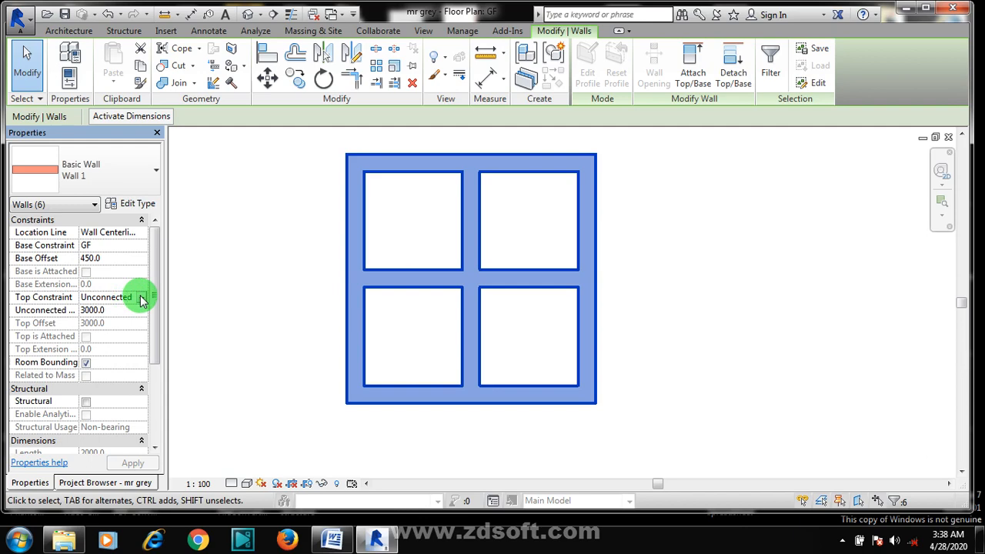
click(141, 297)
click(141, 298)
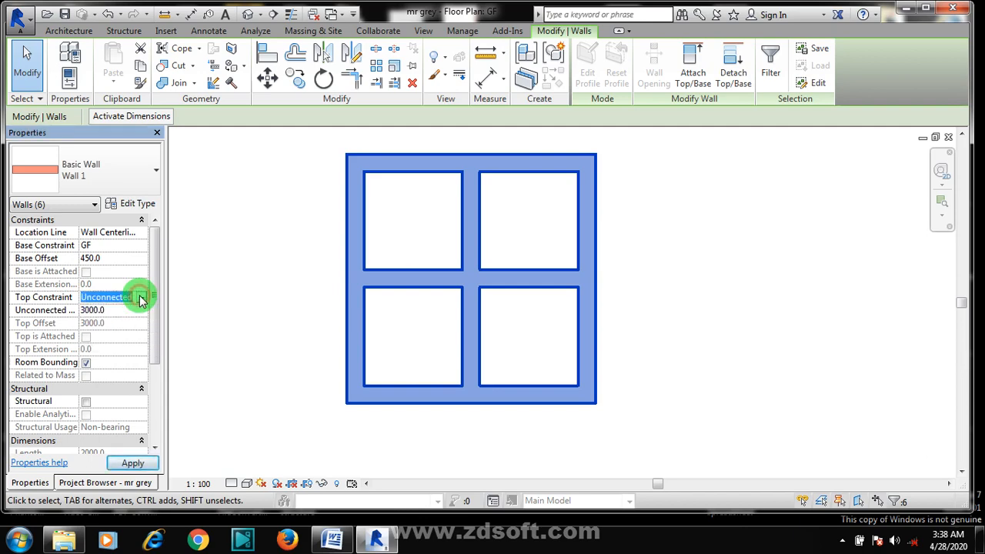
click(141, 298)
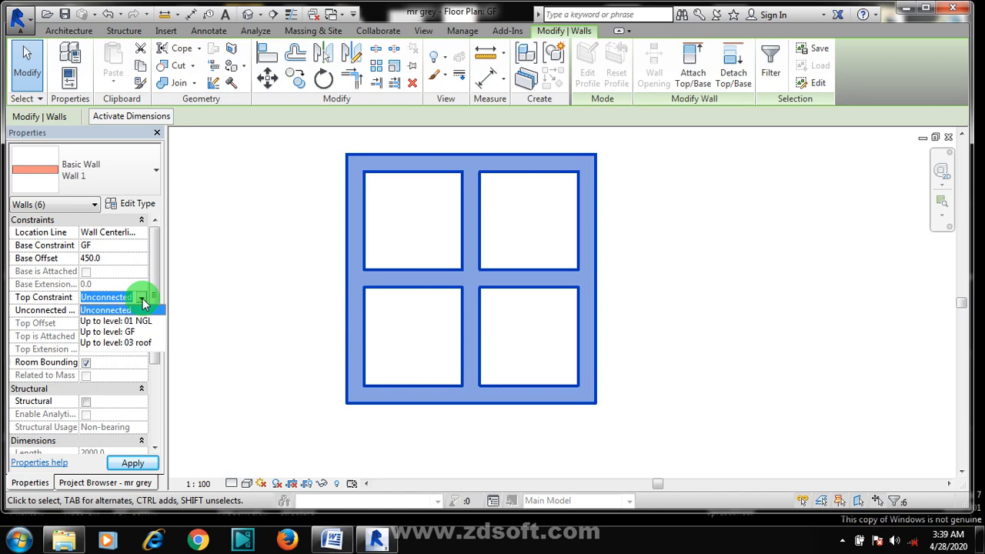
click(308, 224)
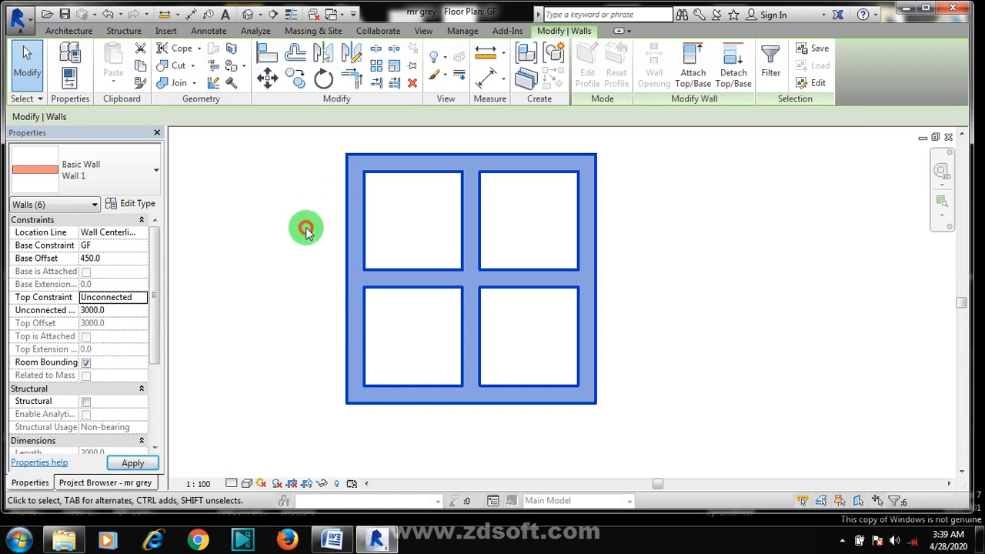
Enter 3000 again as the unconnected height of the selected walls, apply it and deselect them
click(109, 310)
drag(98, 310, 70, 308)
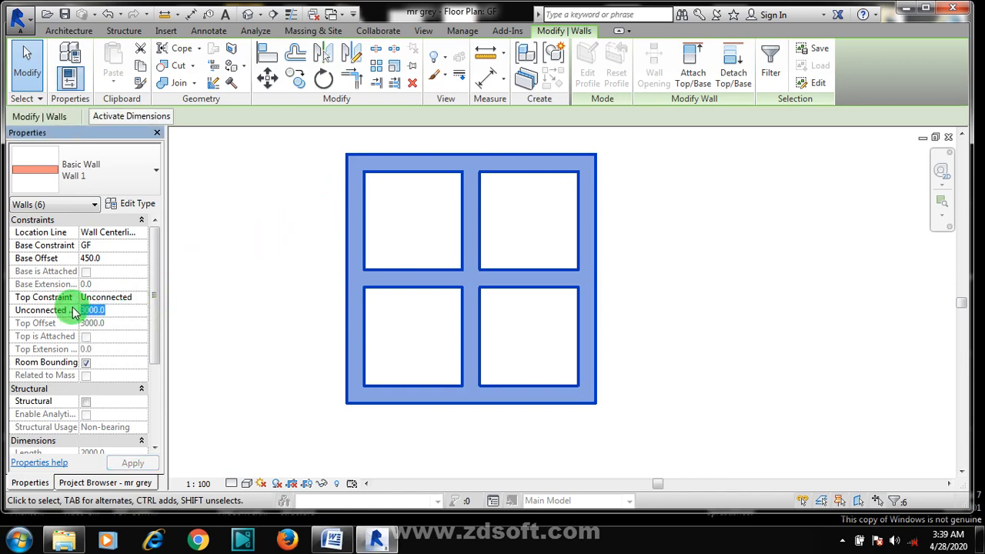
text(3)
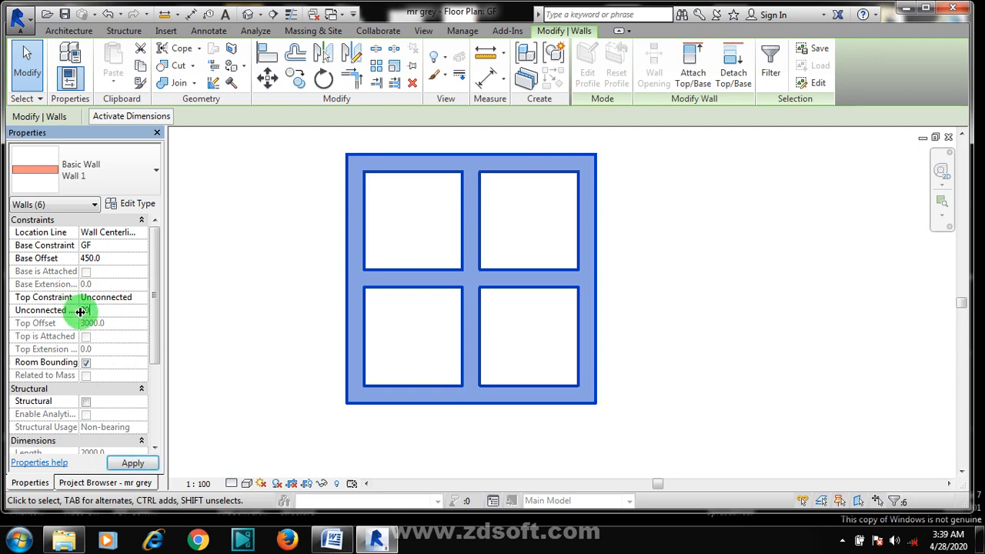
text(000)
click(135, 462)
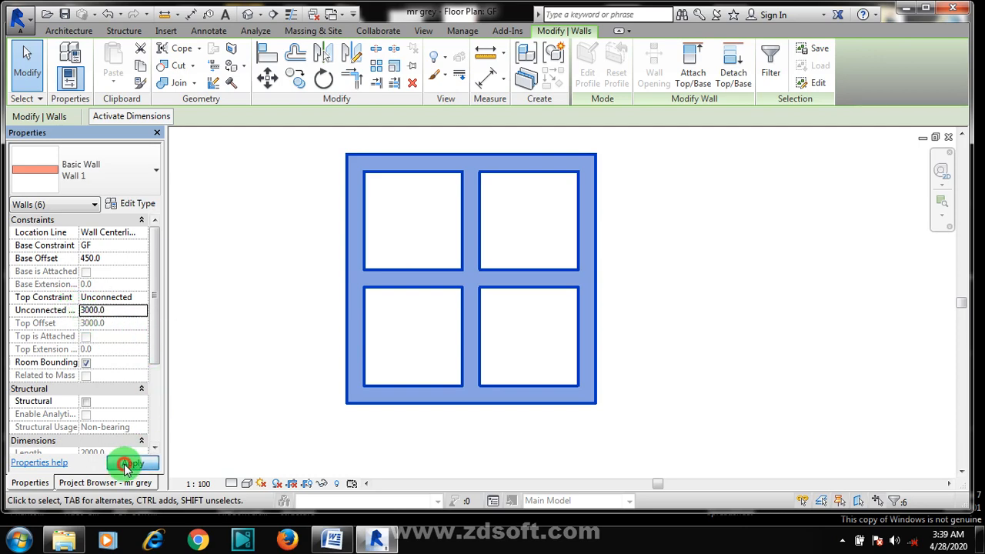
click(234, 308)
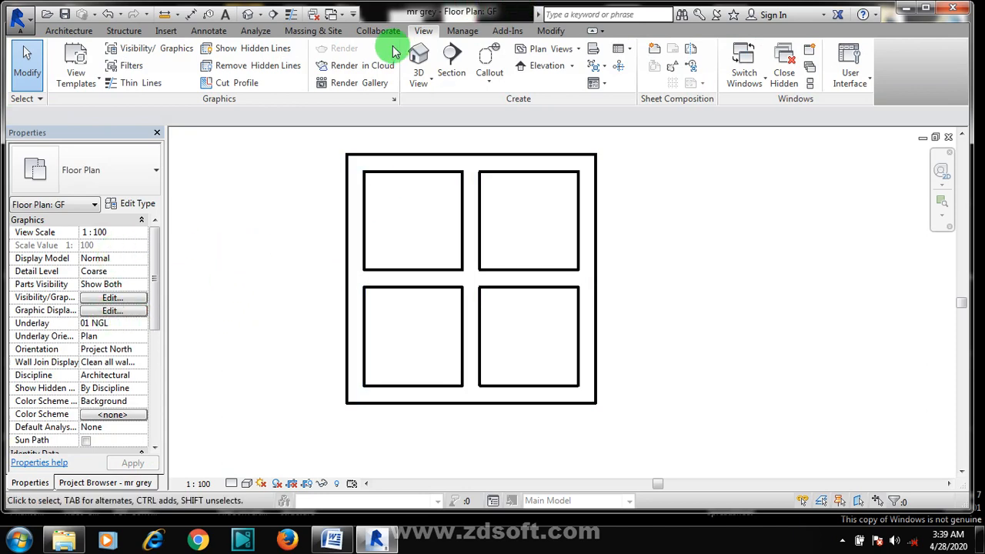
Open the 3D view and check the unconnected height of the front-left outer wall
click(420, 52)
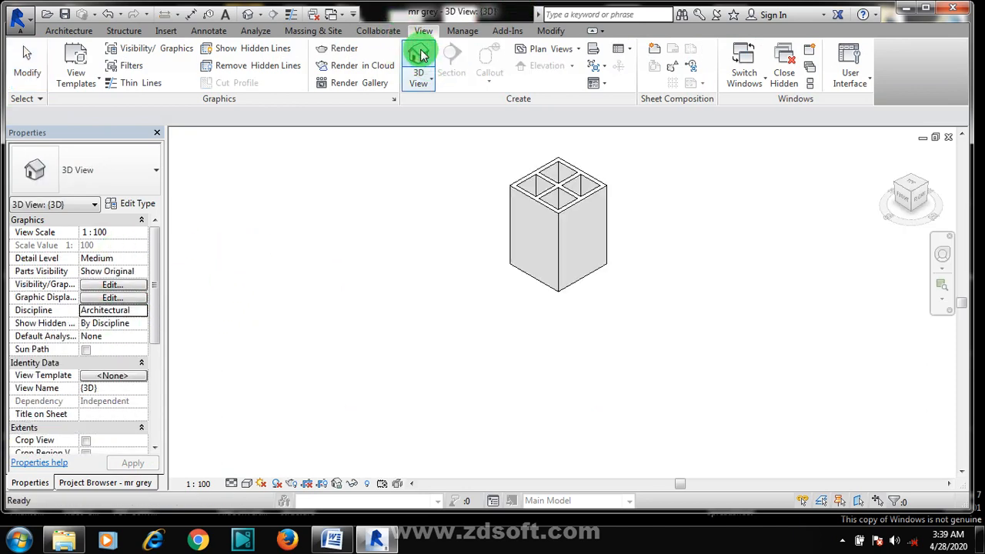
click(554, 213)
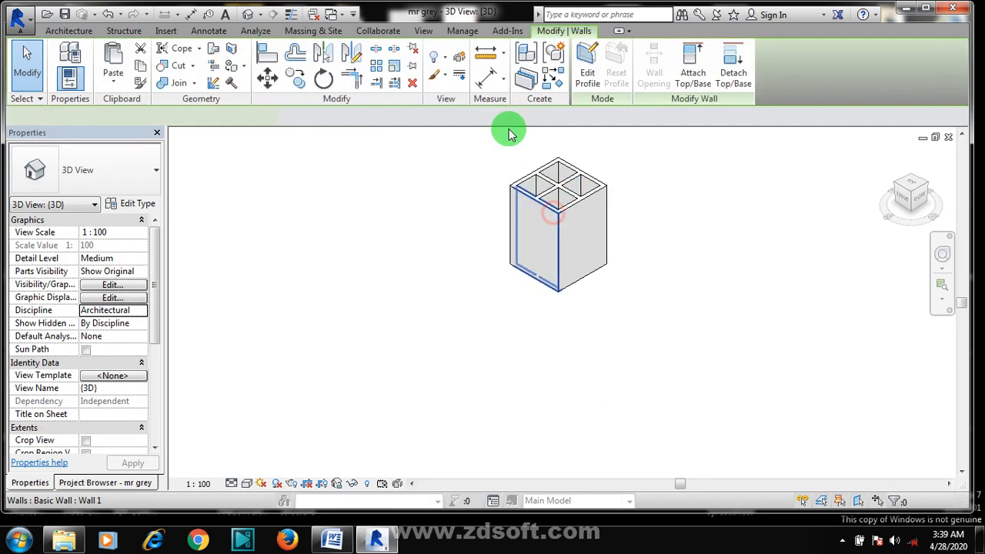
click(98, 311)
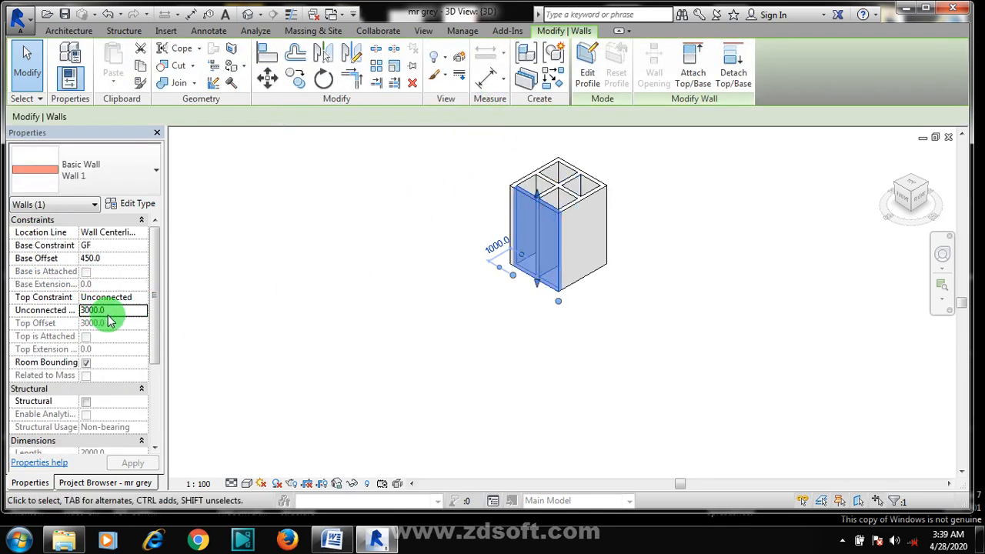
click(108, 311)
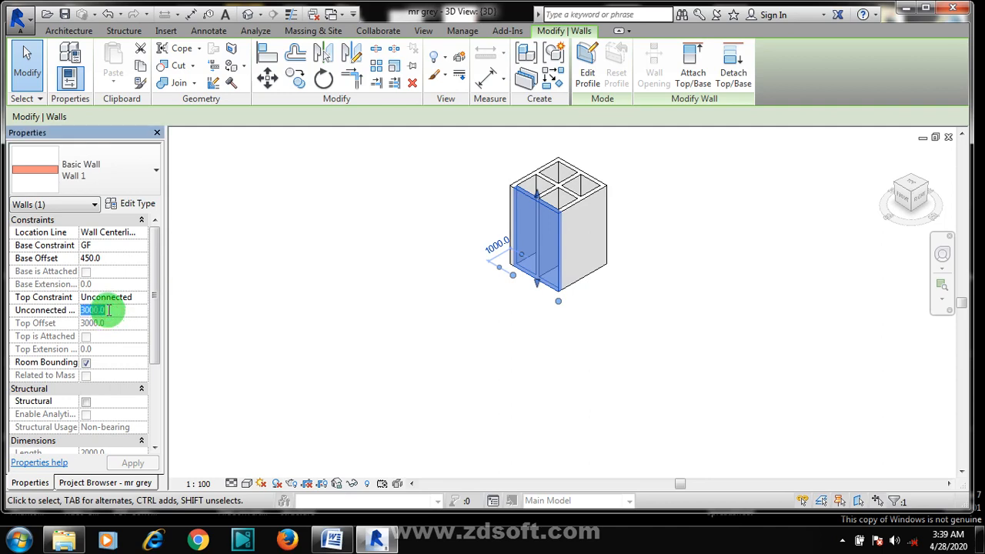
click(223, 300)
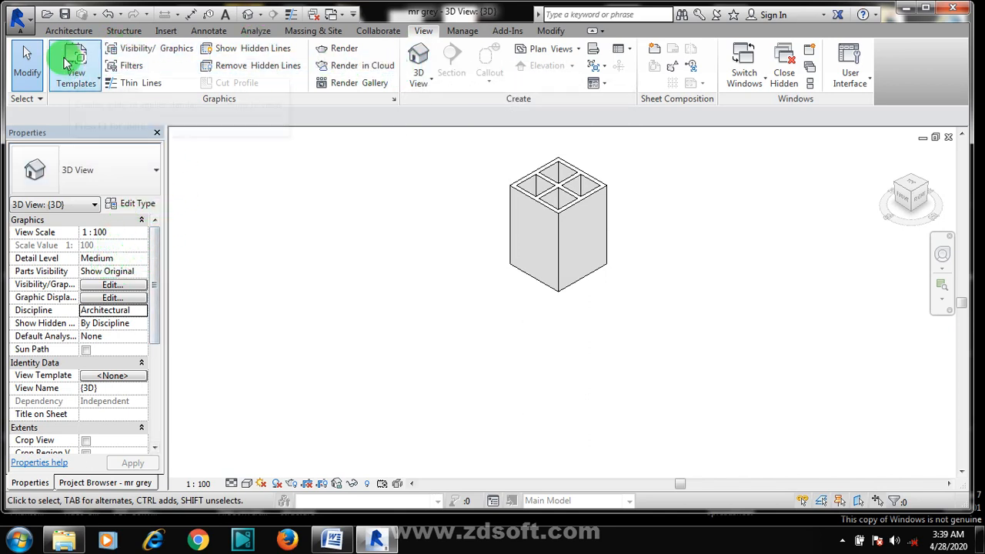
Close the Properties palette and reopen the GF floor plan
click(154, 136)
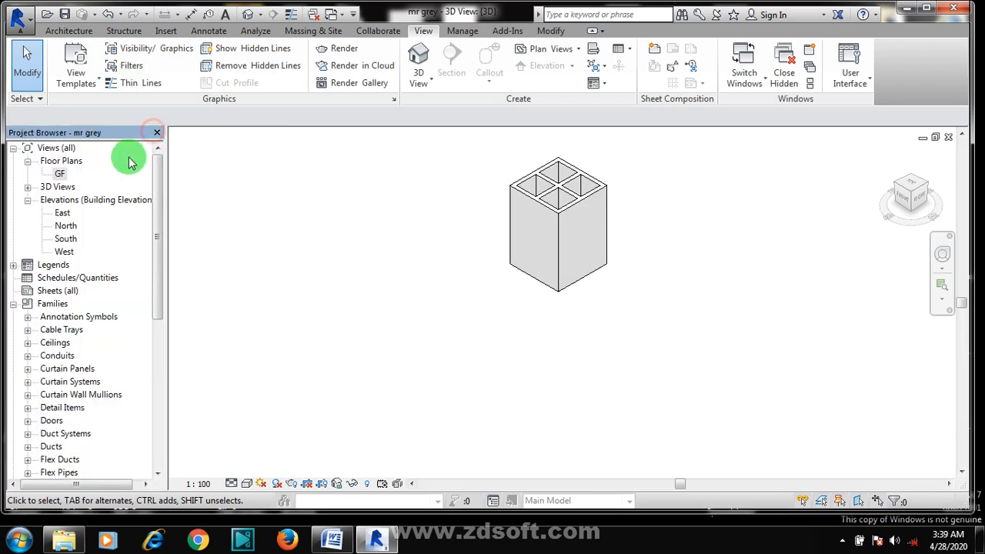
double_click(54, 161)
double_click(60, 174)
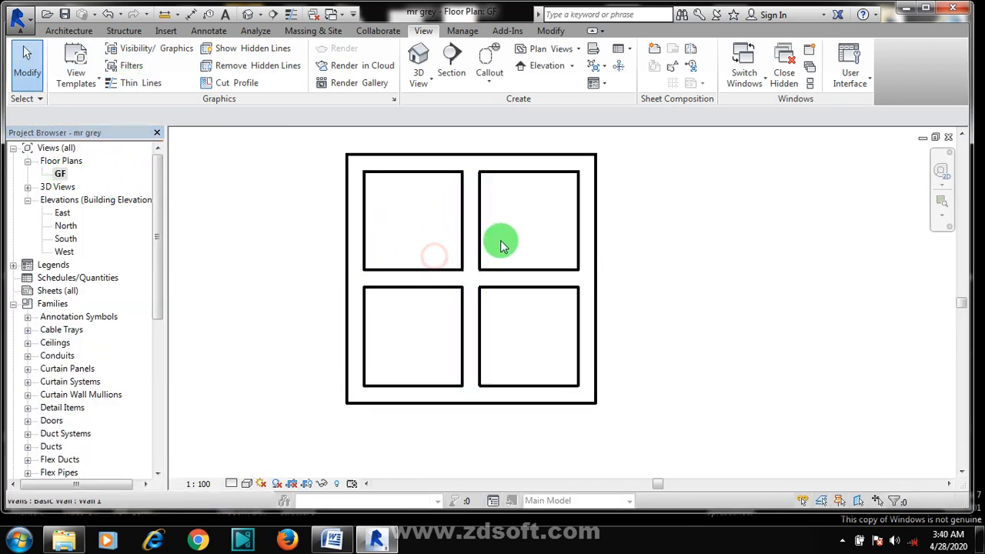
scroll(552, 285, down, 3)
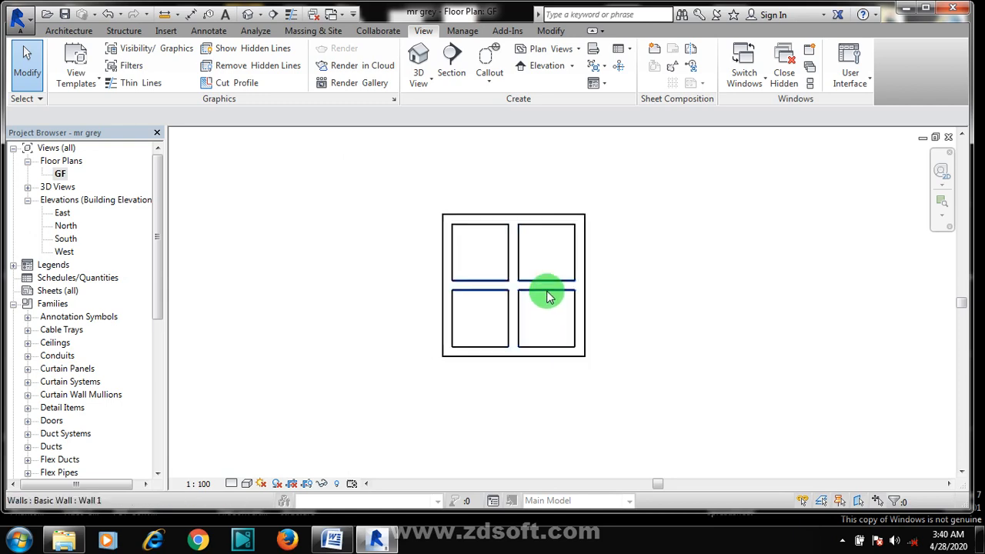
Delete the horizontal interior wall of the plan
click(546, 292)
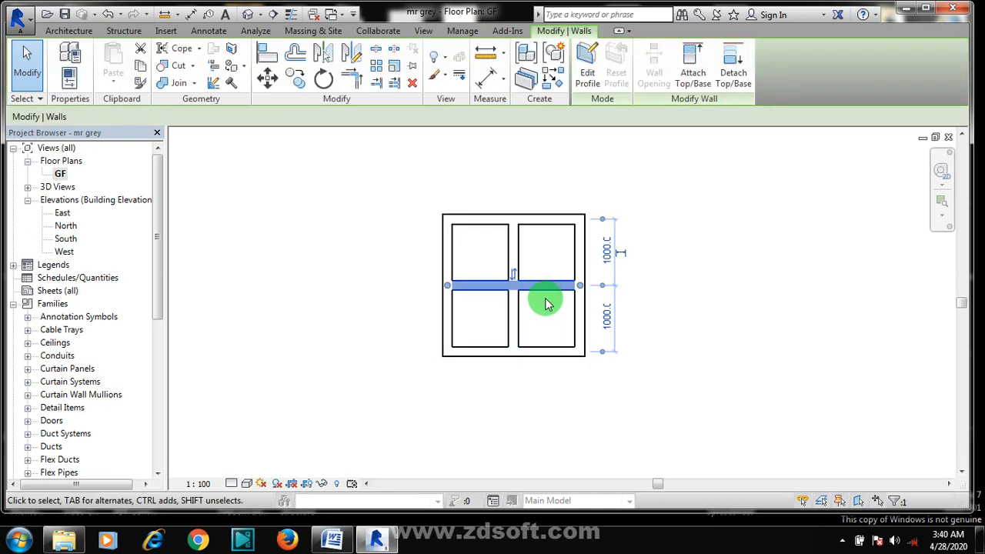
click(545, 299)
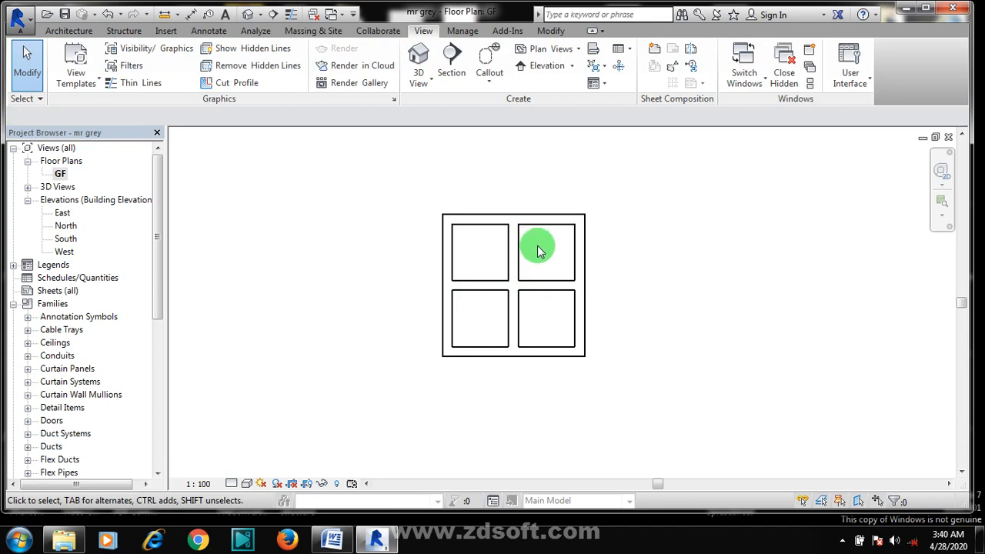
click(539, 293)
right_click(536, 292)
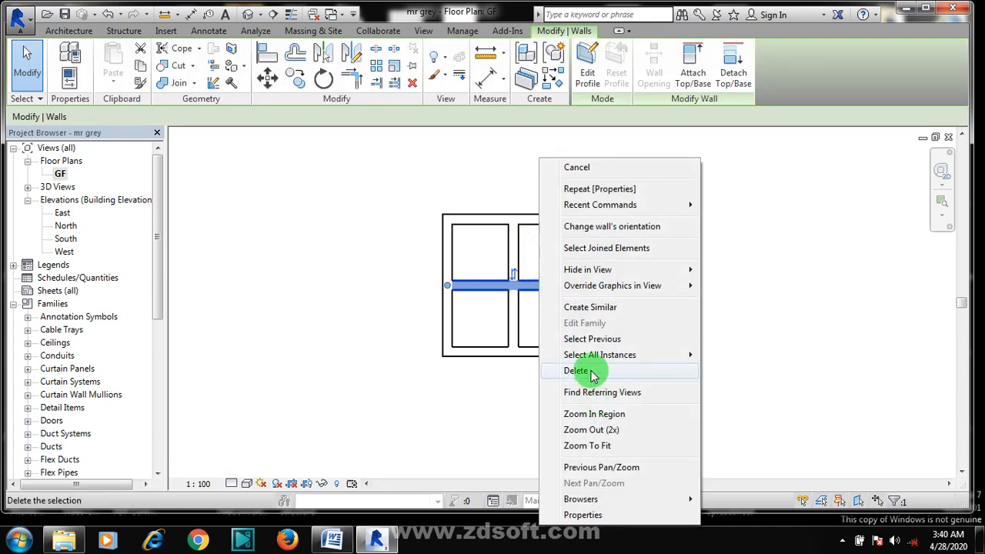
click(577, 371)
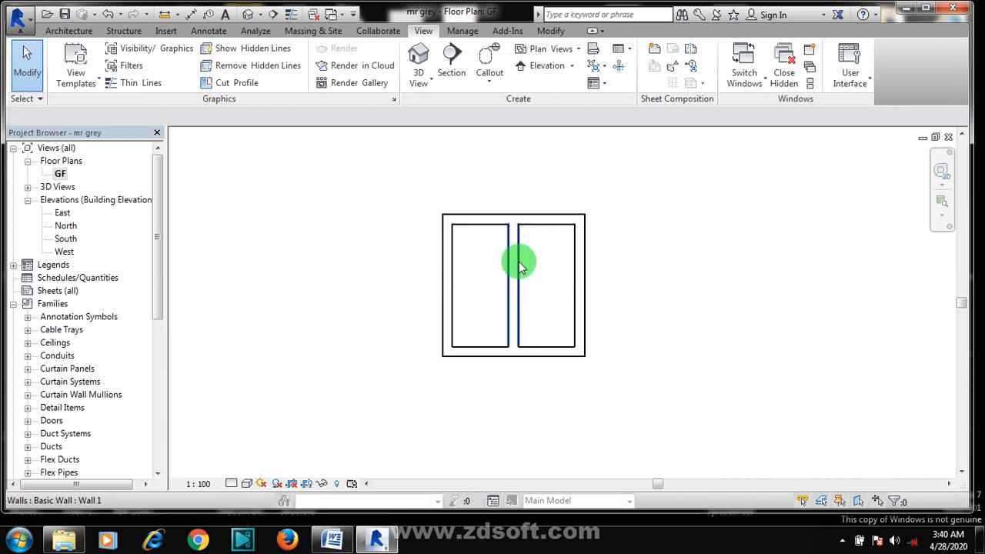
Delete all the remaining walls from the GF plan
drag(627, 208, 324, 411)
right_click(326, 306)
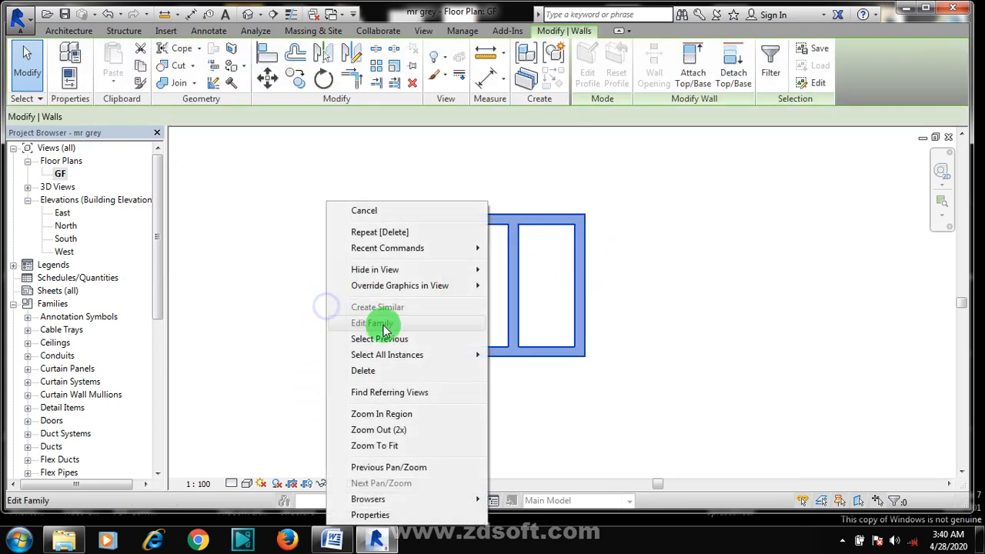
click(369, 372)
Draw a horizontal wall 6000 long and continue it with a 6000 vertical wall down from its right end
click(71, 32)
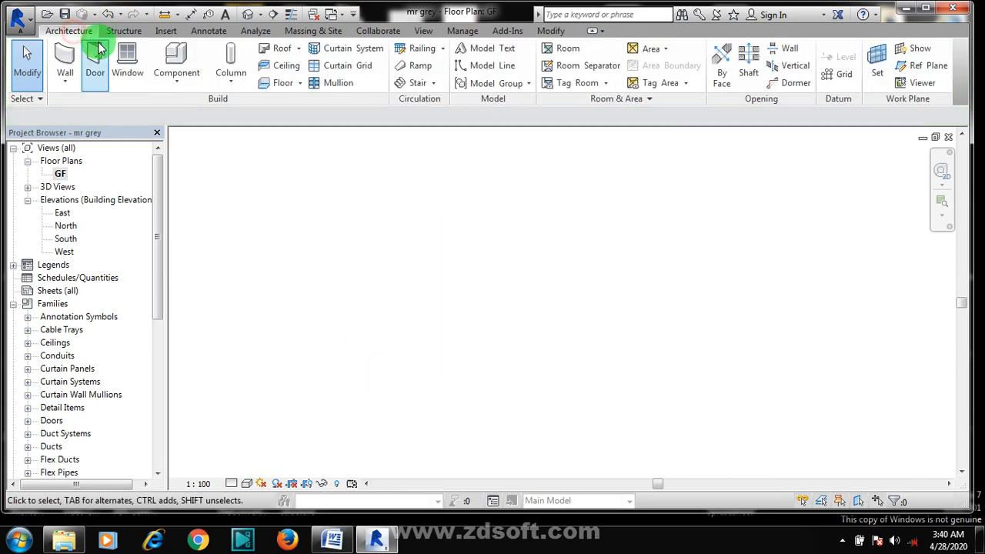
click(61, 56)
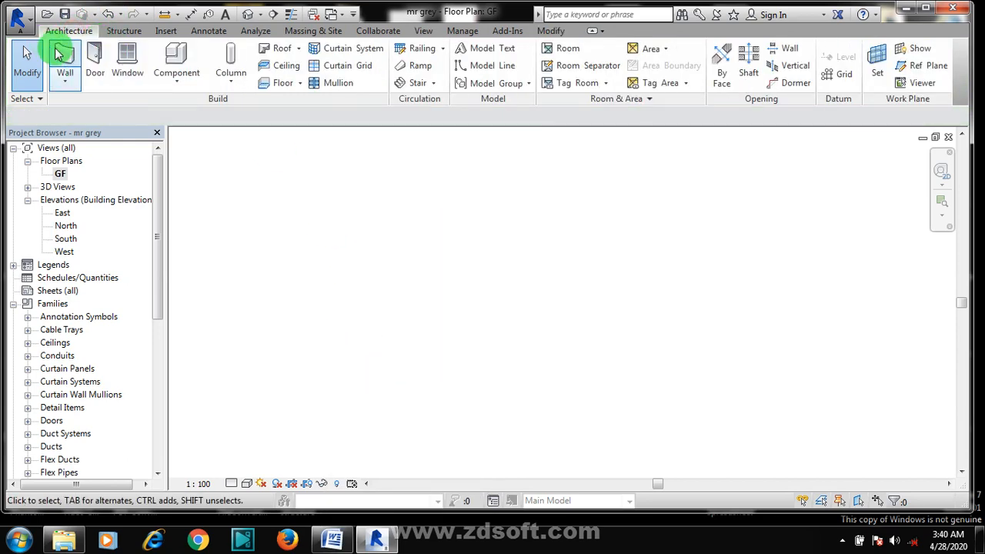
click(379, 272)
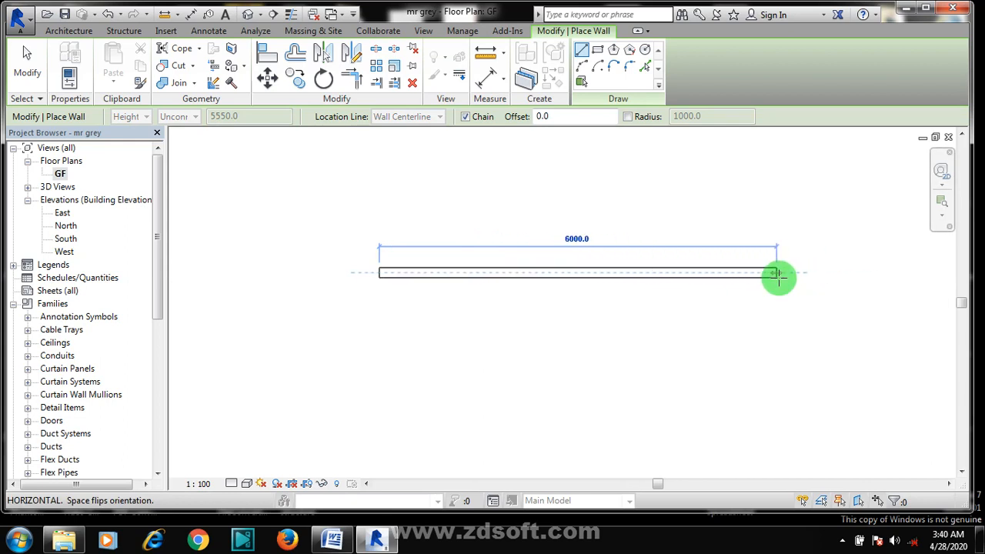
click(775, 273)
scroll(735, 242, down, 2)
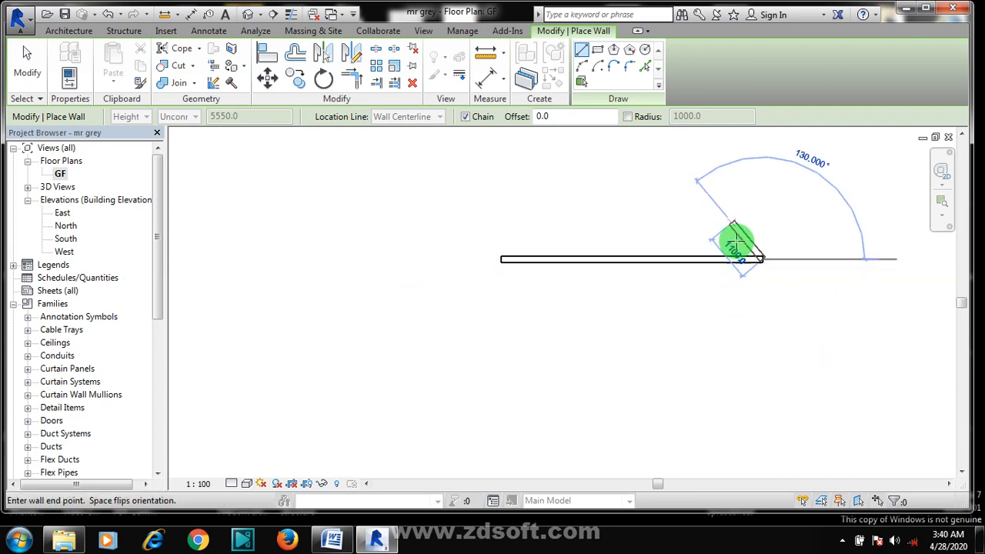
scroll(735, 242, down, 1)
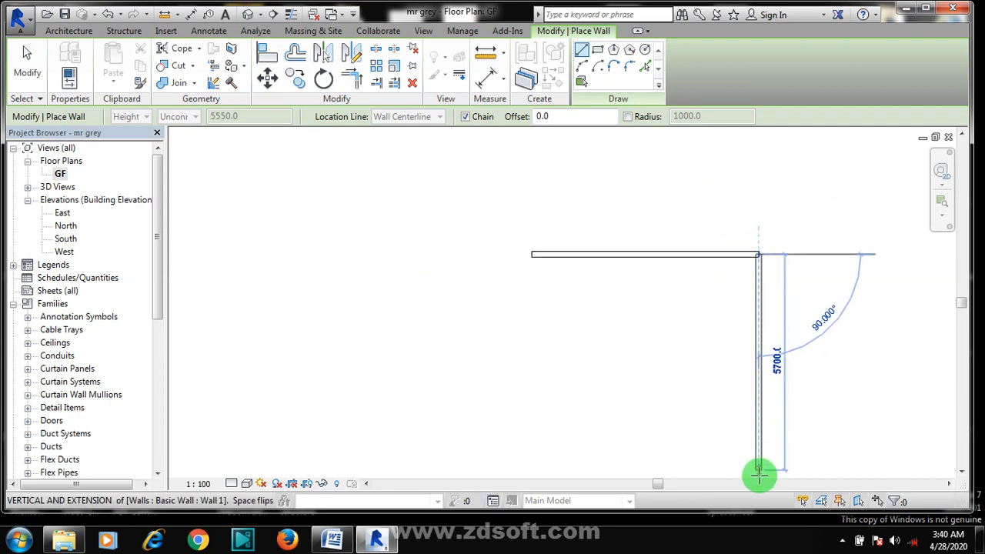
scroll(780, 193, down, 1)
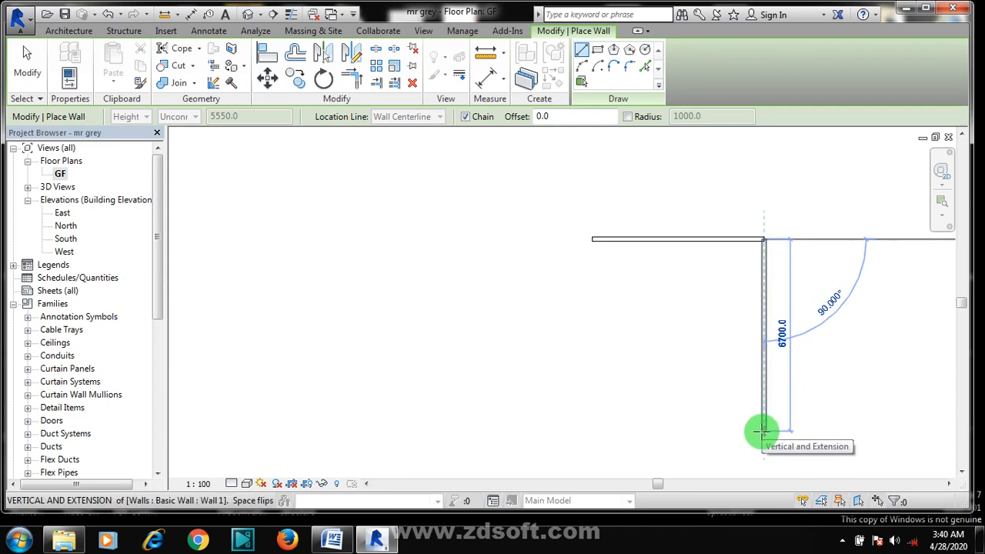
text(6000)
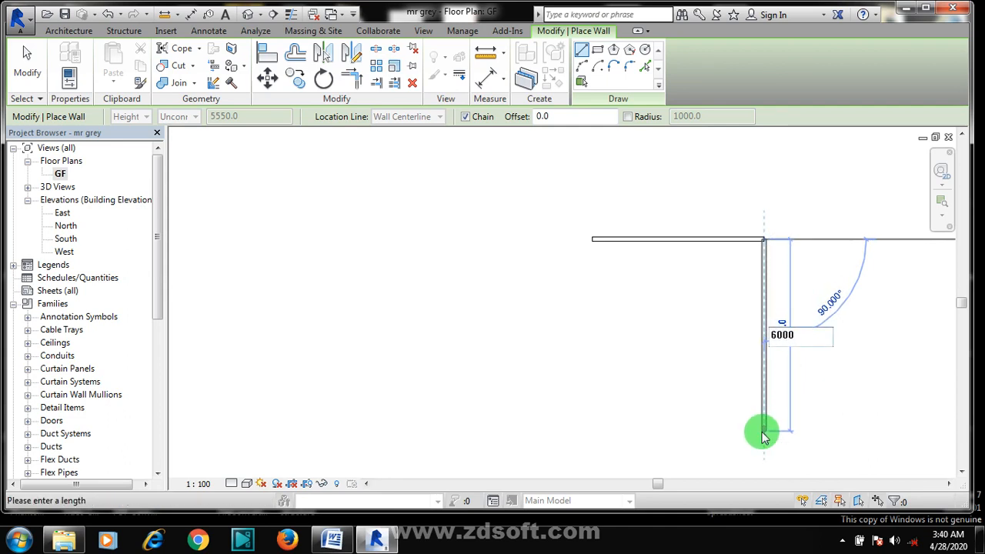
key(Return)
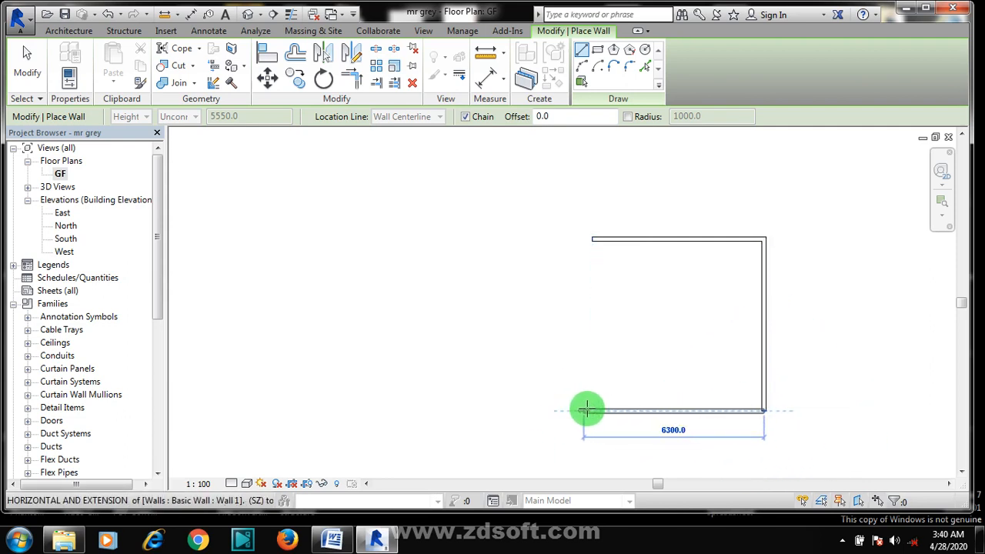
Add a 6000 bottom wall running left and close the square room with a wall up to the starting end
text(6000)
key(Return)
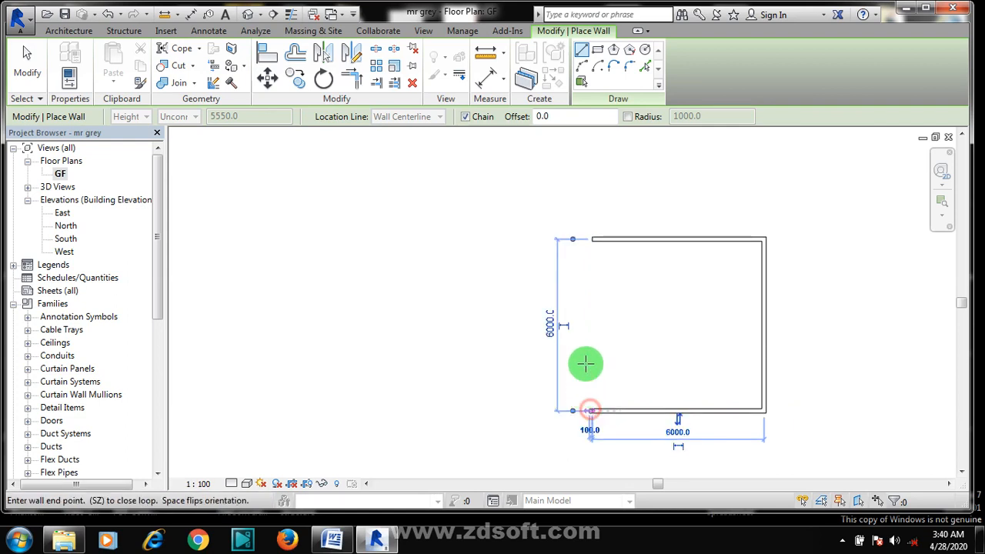
click(591, 239)
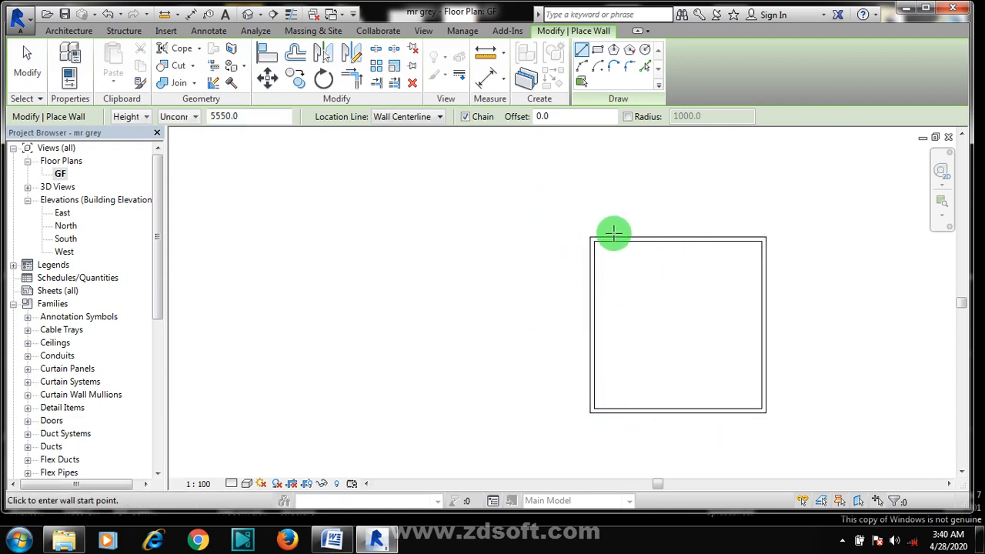
key(Escape)
Offset a copy of the top wall 3000 inward to divide the room horizontally
scroll(792, 261, up, 1)
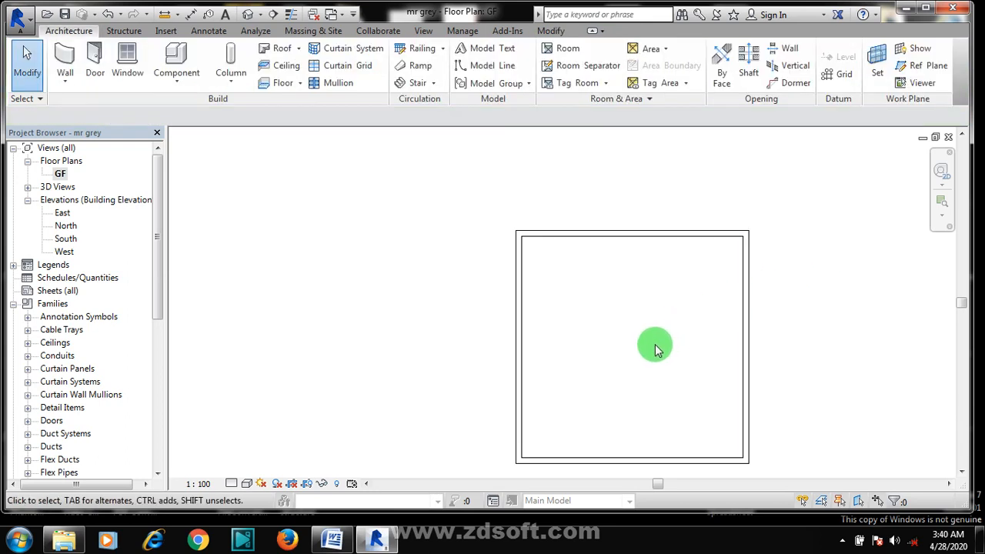
key(o)
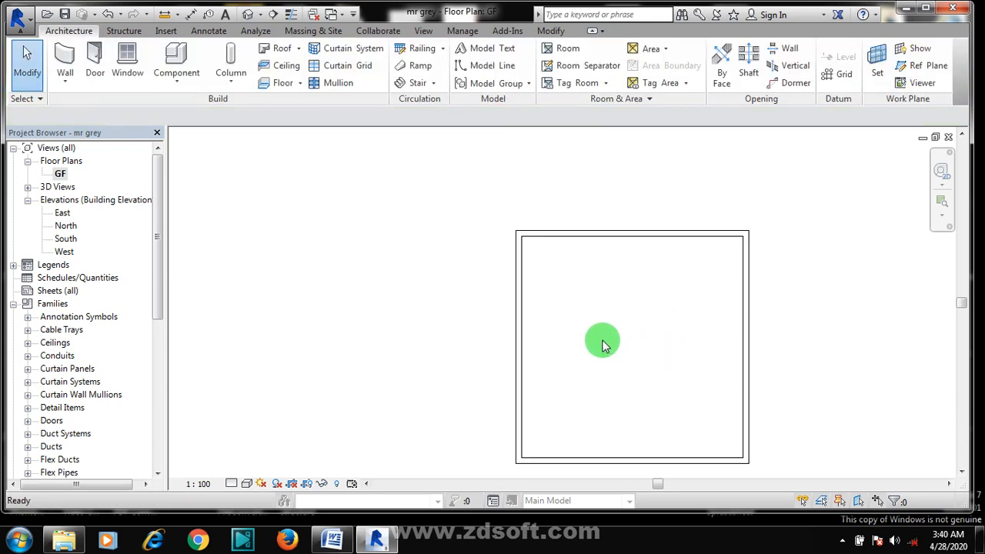
key(f)
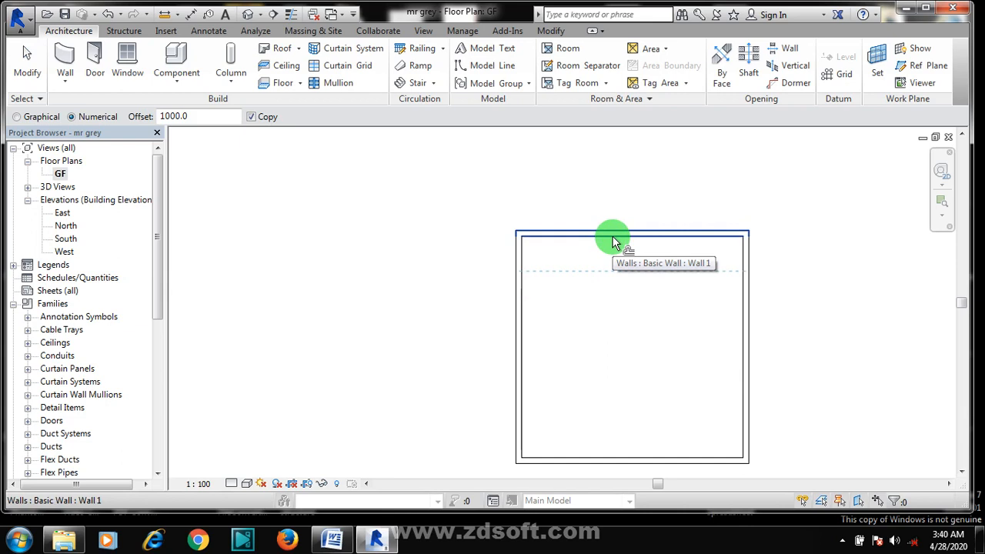
double_click(197, 114)
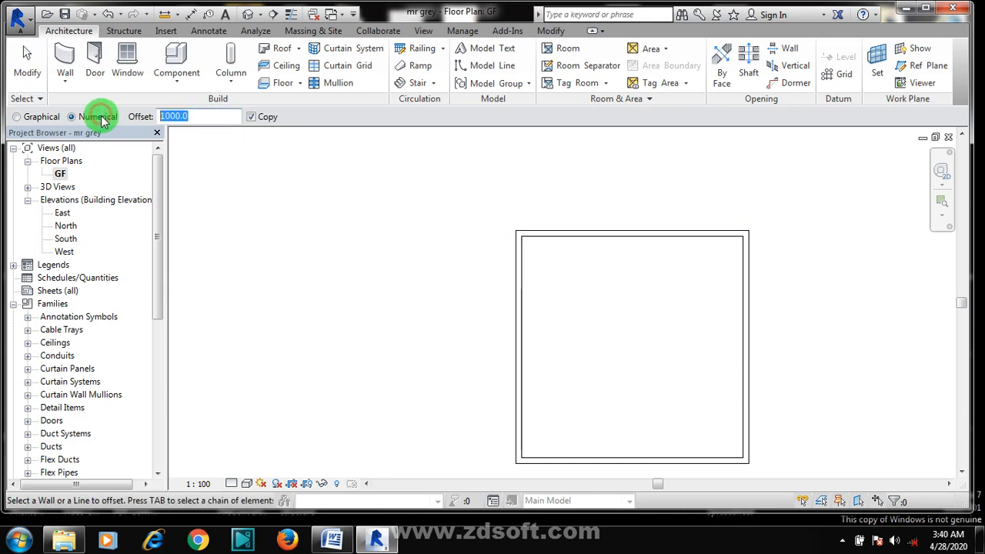
text(3000)
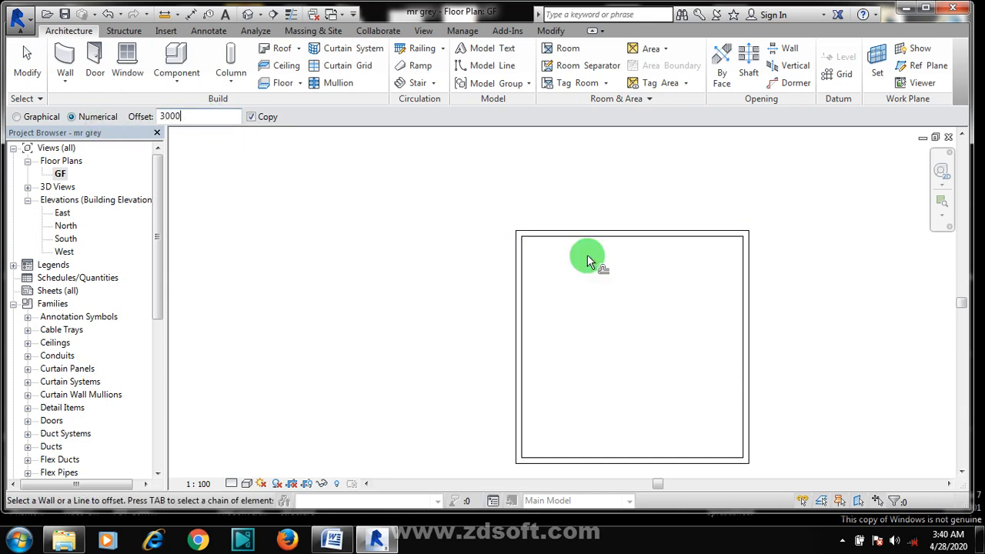
click(648, 239)
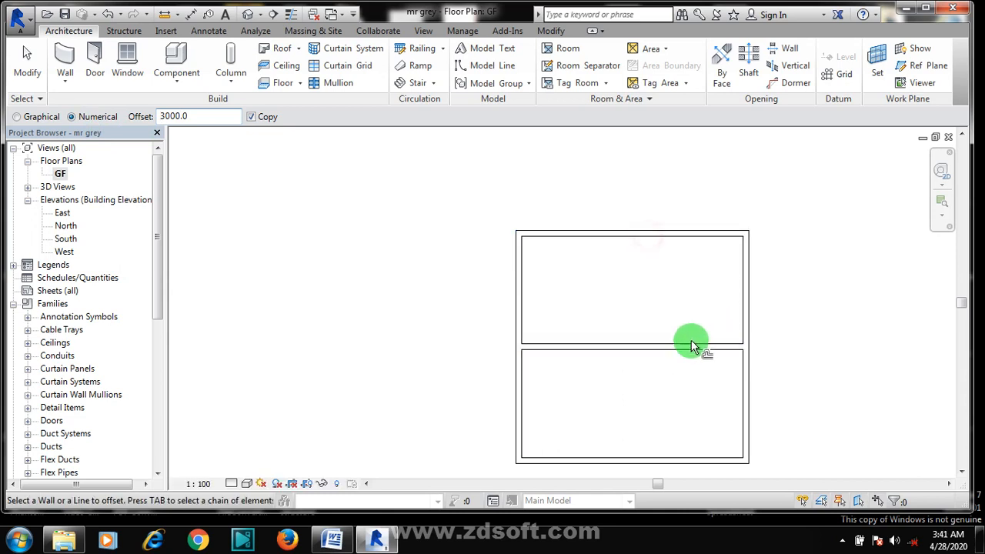
key(Escape)
Open the 3D view to inspect the square room and its dividing wall
scroll(606, 319, down, 5)
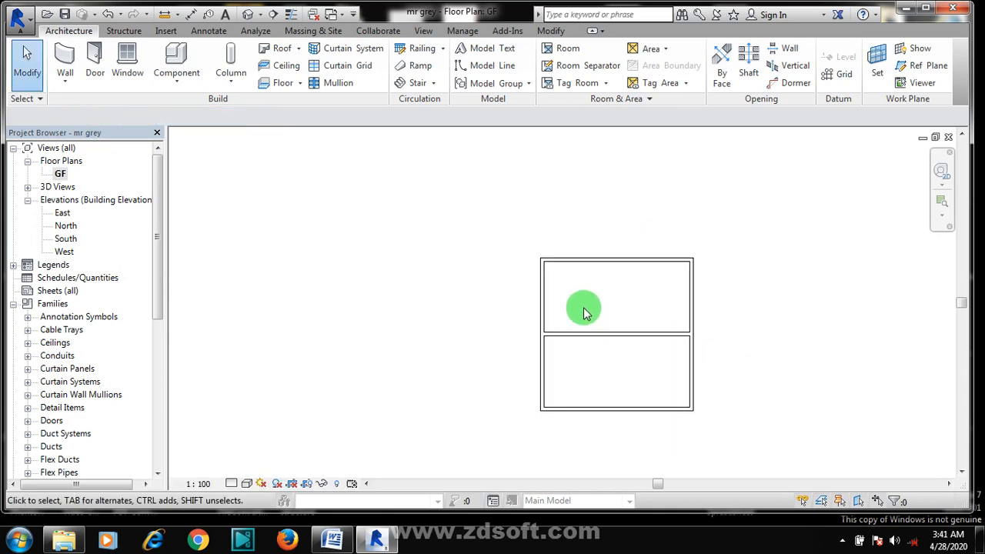
scroll(660, 327, up, 2)
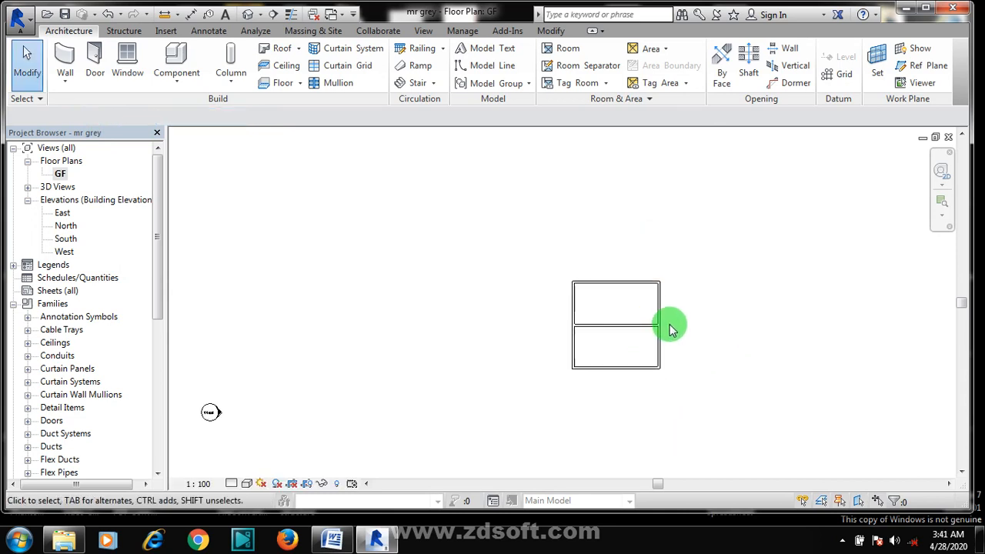
click(419, 32)
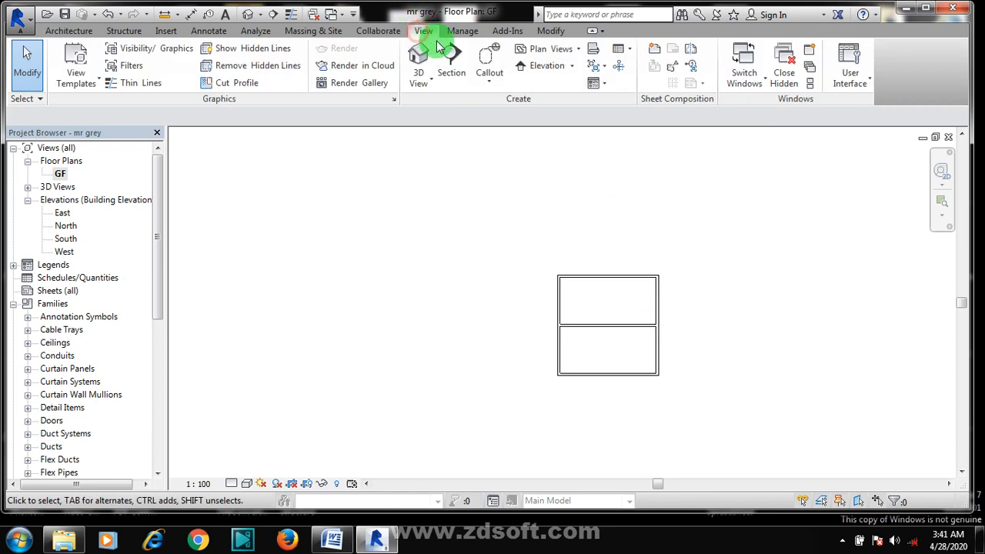
click(418, 58)
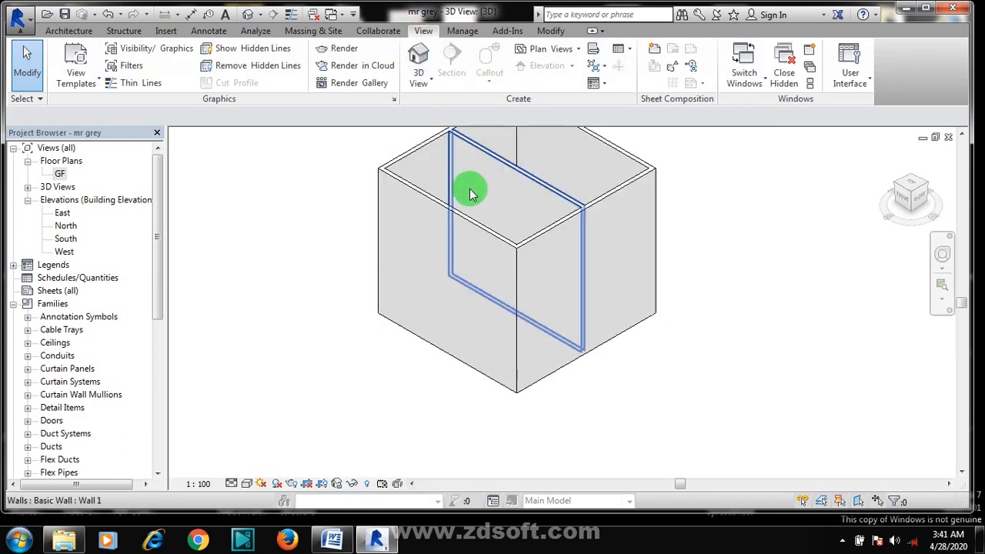
Return to the GF floor plan and select all the walls of the room
click(67, 31)
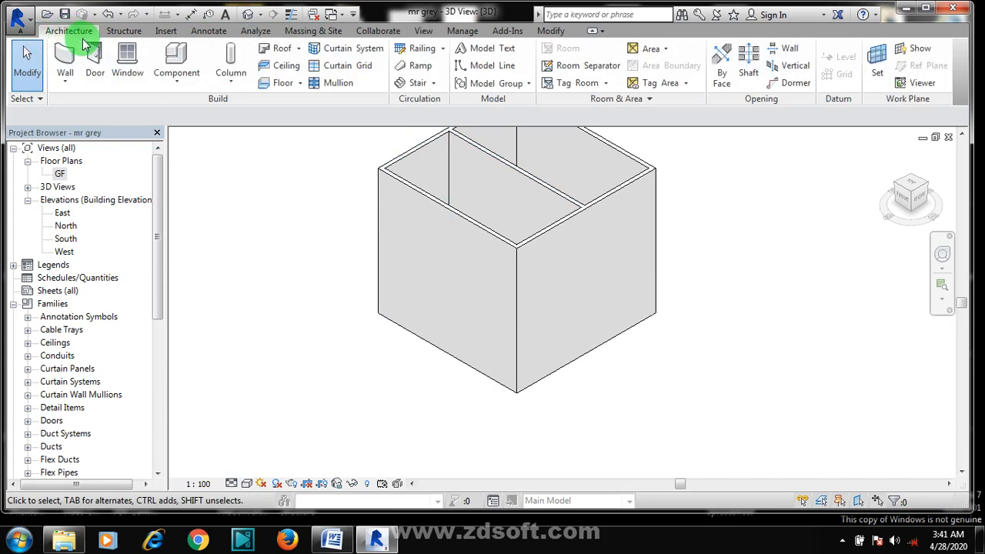
click(76, 160)
double_click(61, 174)
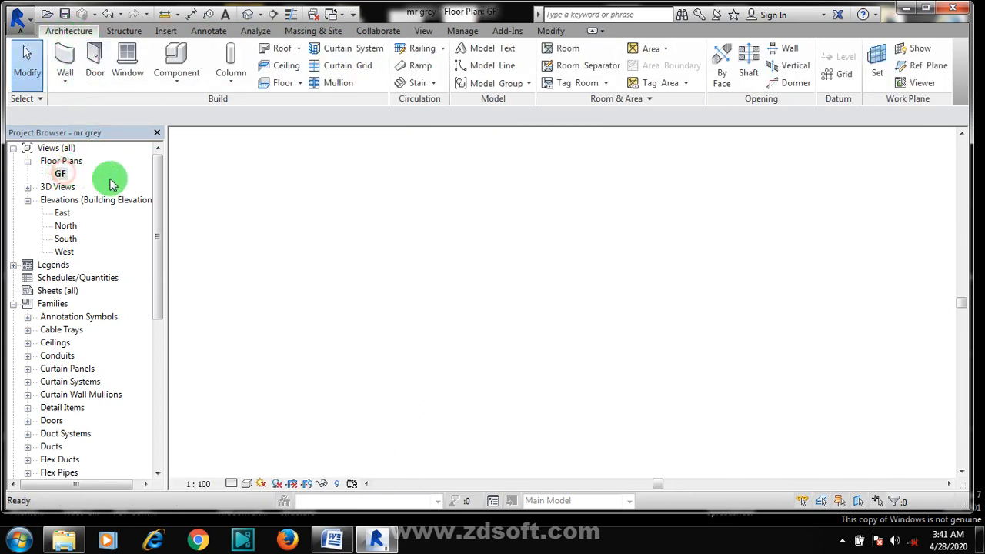
scroll(670, 362, up, 3)
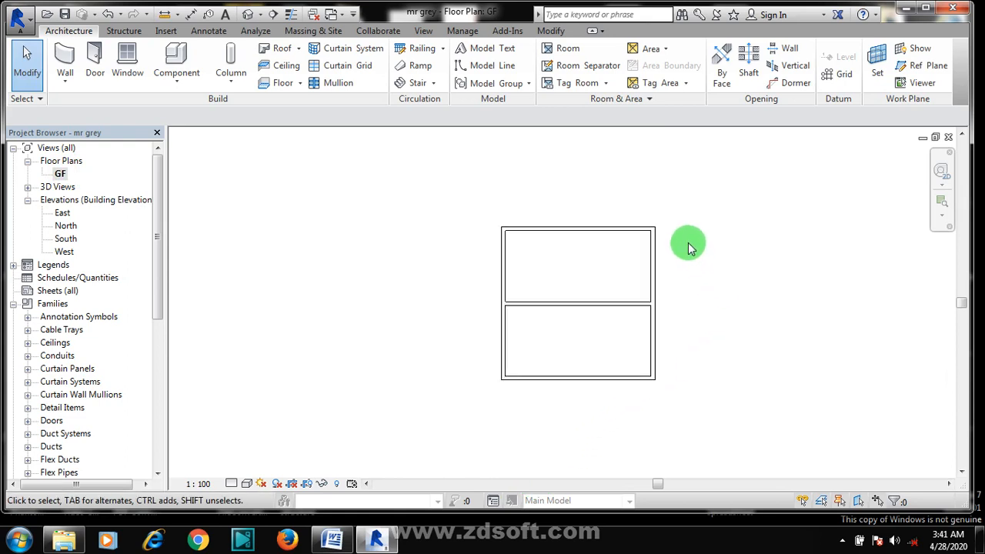
drag(681, 210, 410, 428)
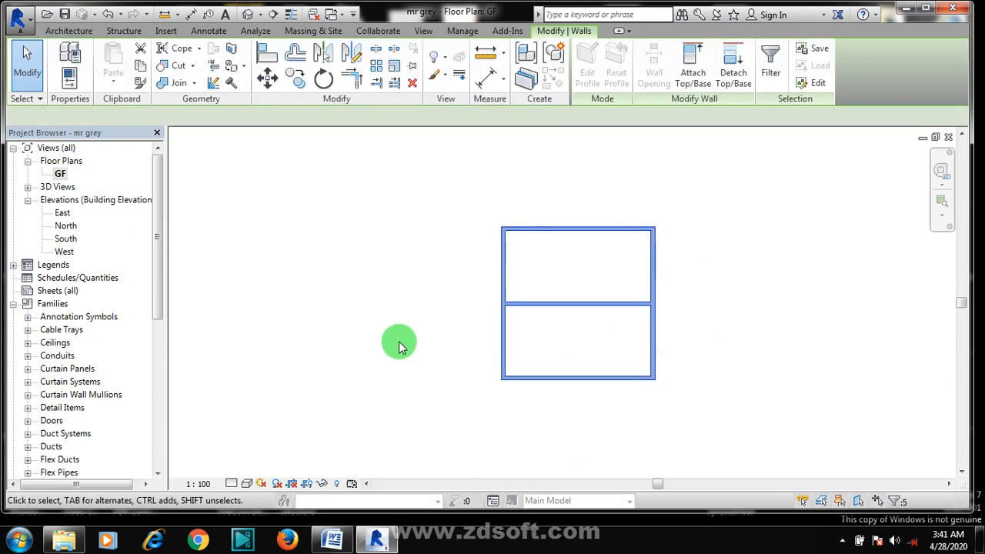
key(o)
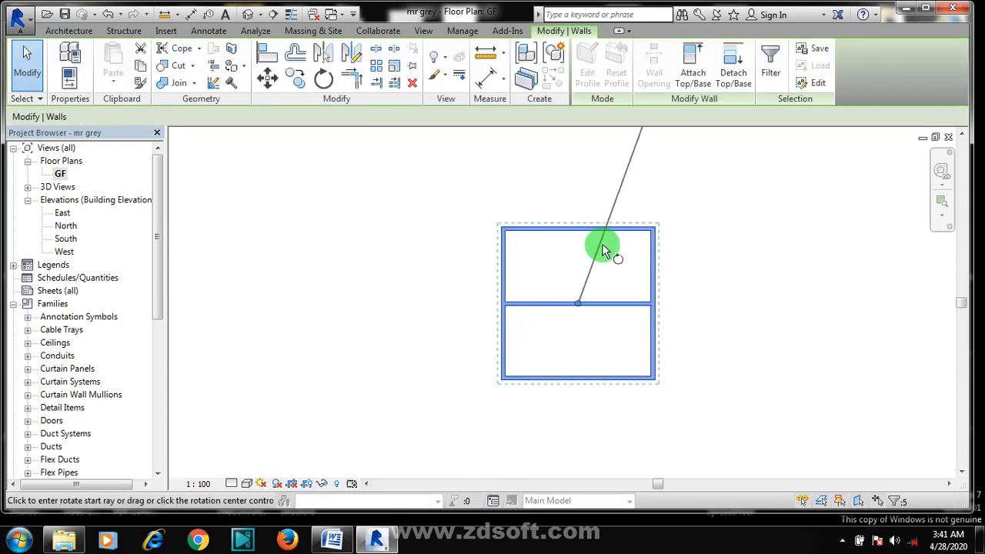
click(578, 176)
key(Escape)
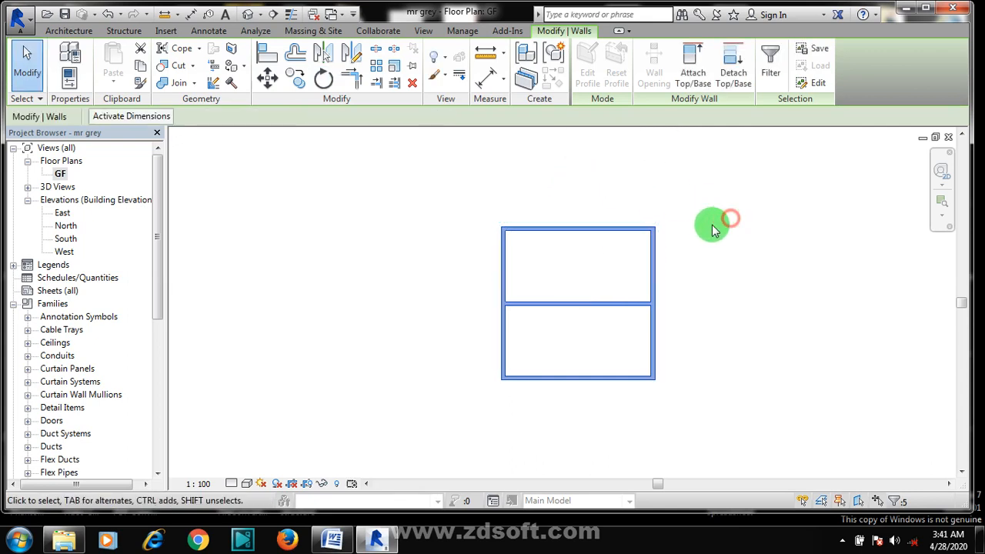
Rotate the selected walls about 90 degrees clockwise around their centre, from a vertical start ray
key(r)
key(o)
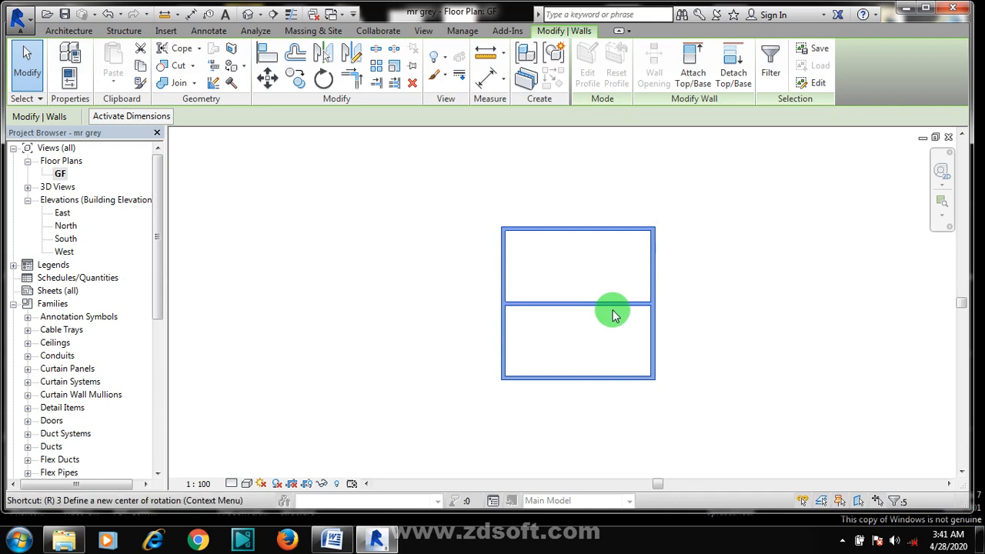
click(580, 198)
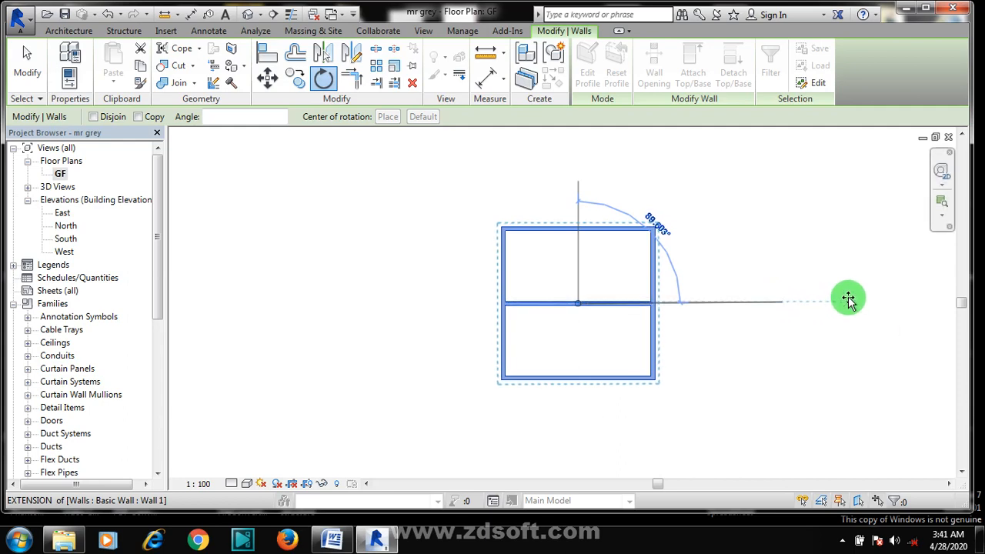
click(848, 301)
key(Escape)
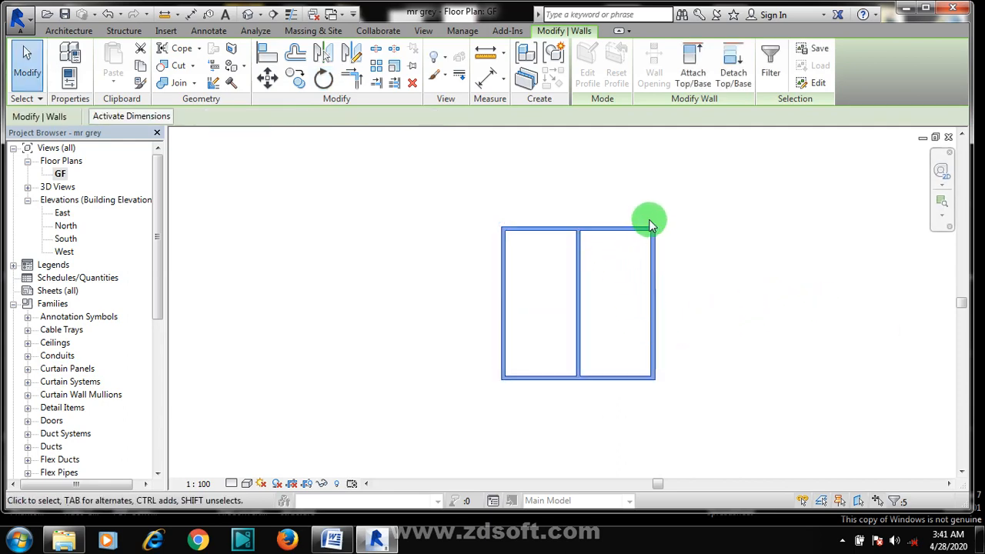
Try rotating the selected walls about 90 degrees clockwise around their centre from a horizontal start ray, and undo the rotation
key(r)
key(o)
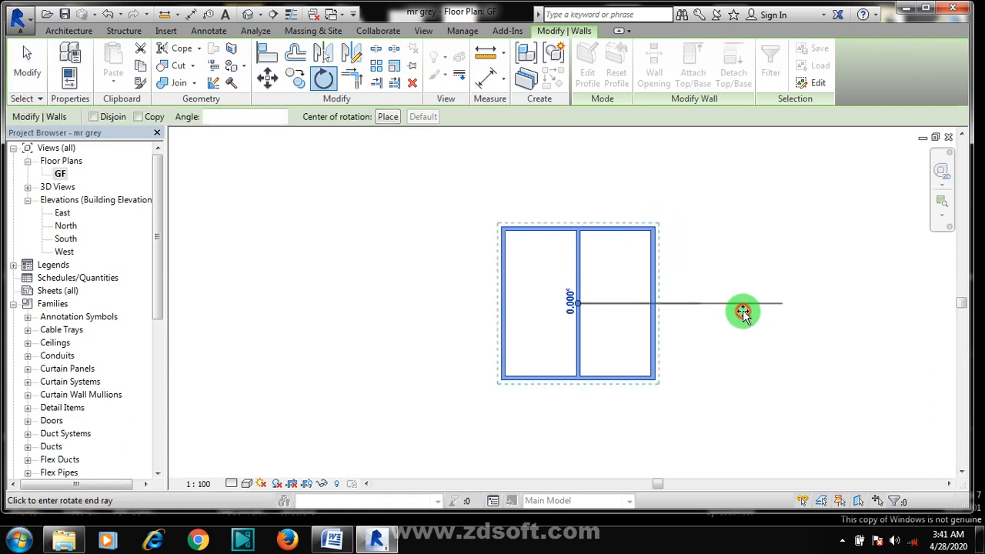
click(741, 311)
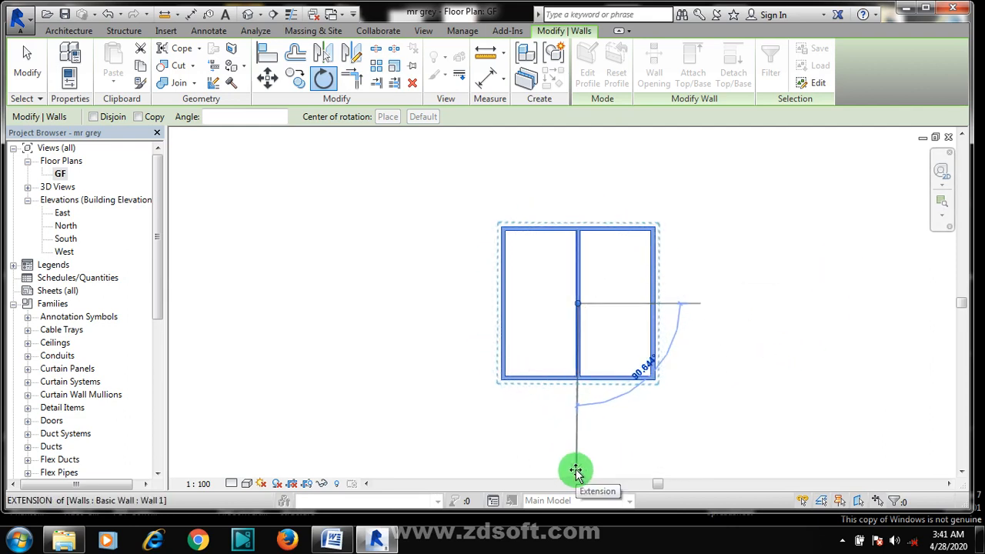
click(576, 471)
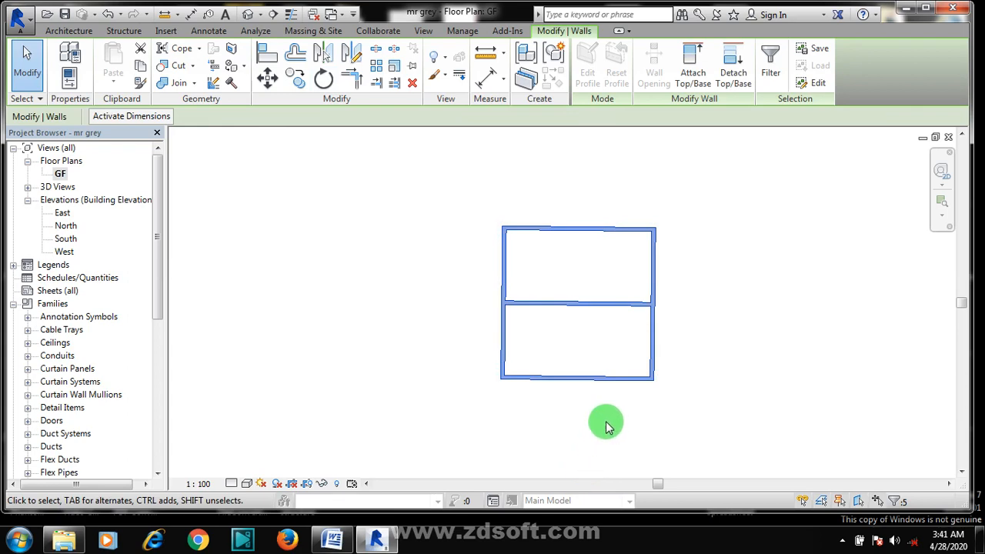
key(ctrl+z)
Select all the room's walls and rotate them exactly 90 degrees clockwise around their centre, from a horizontal start ray
drag(679, 223, 419, 396)
key(r)
key(o)
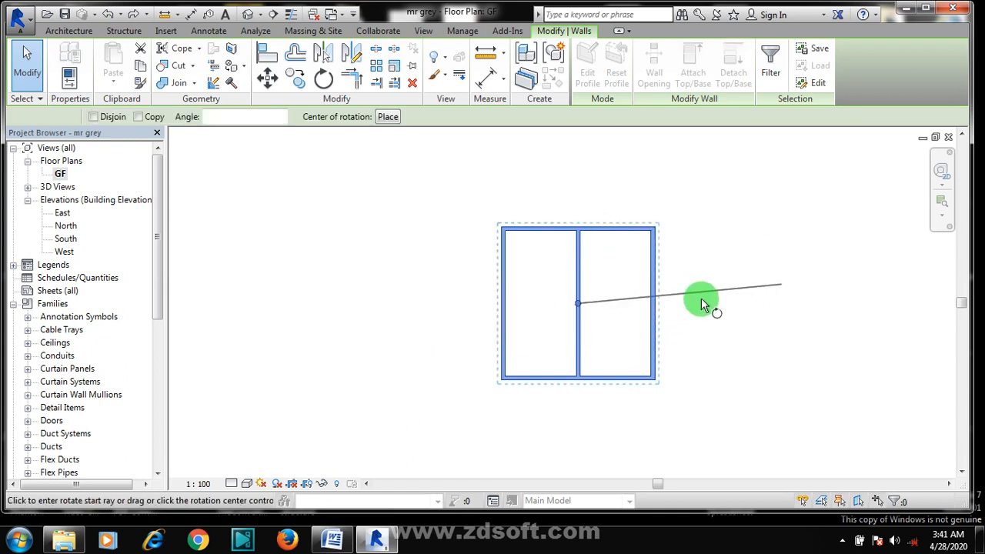
click(718, 304)
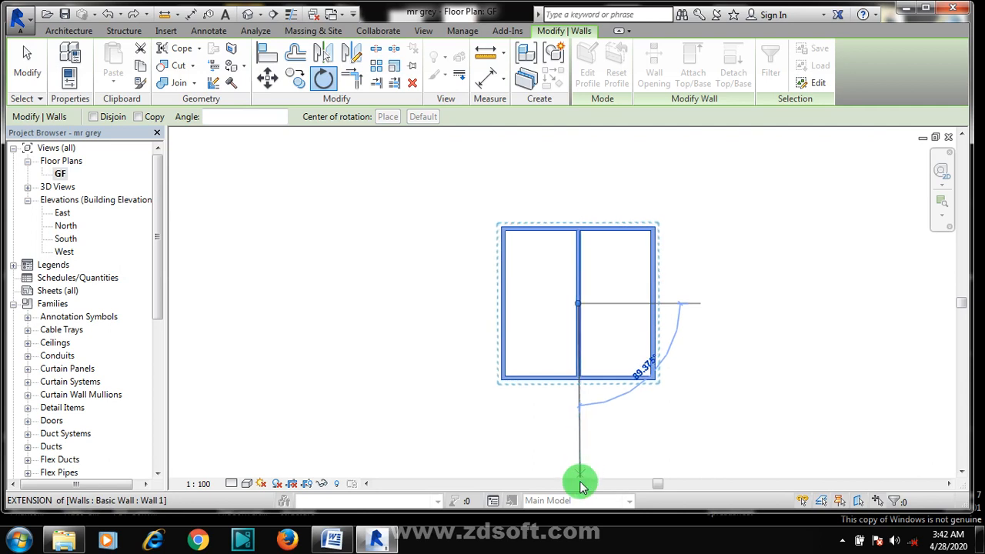
scroll(685, 279, down, 1)
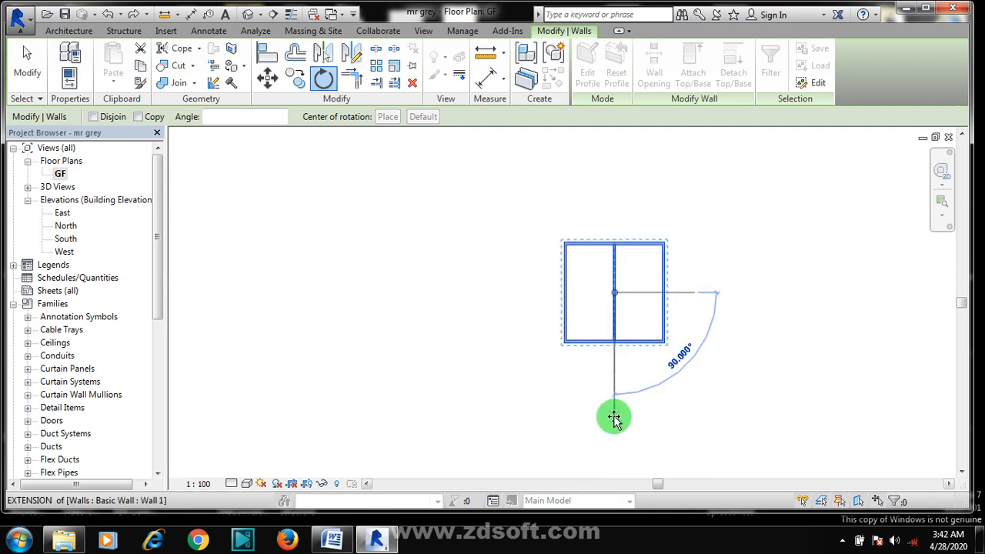
click(608, 464)
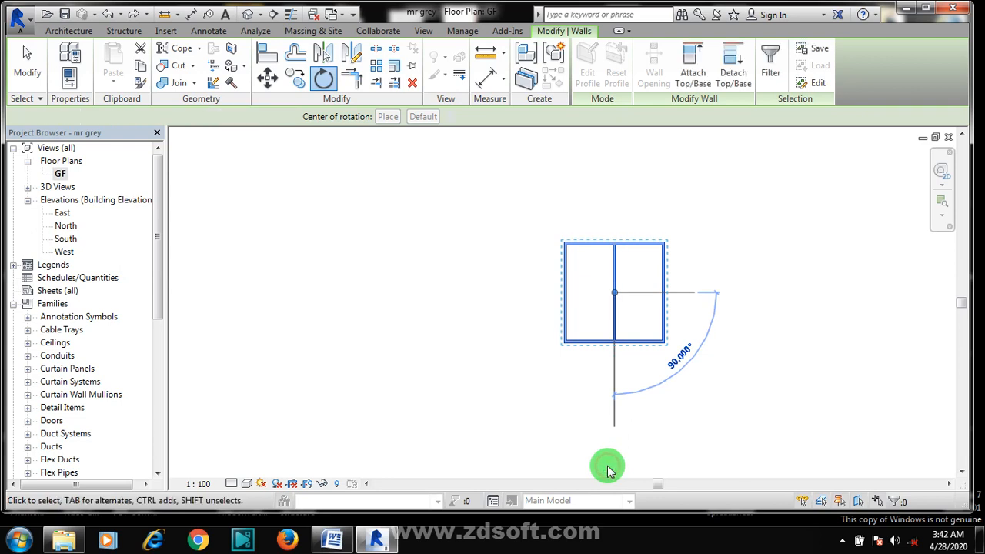
scroll(665, 293, up, 2)
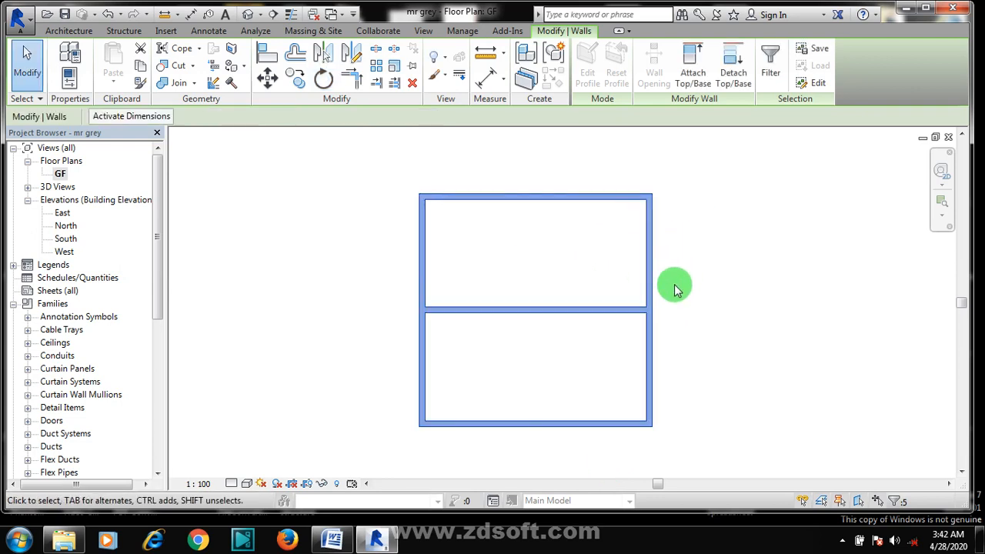
scroll(673, 282, up, 2)
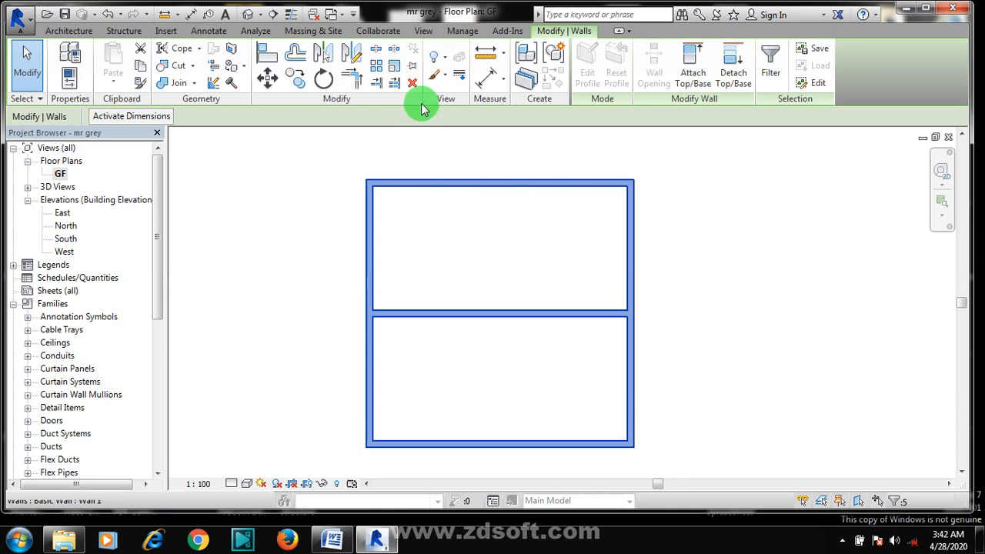
click(502, 55)
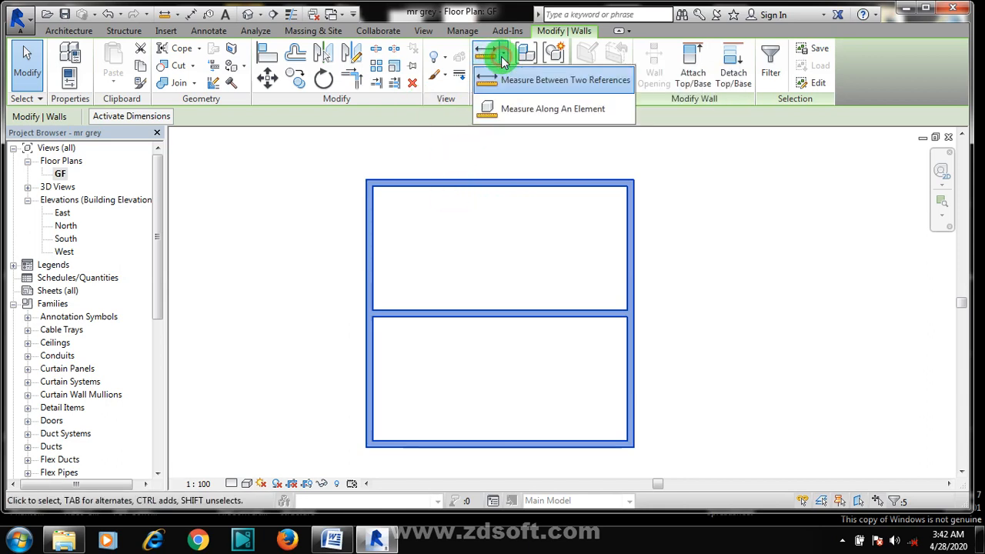
click(503, 60)
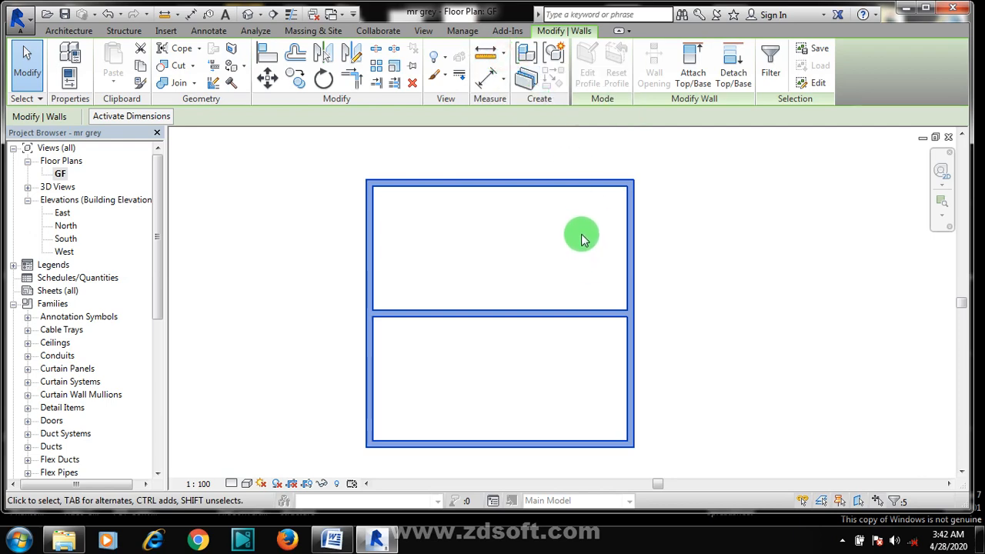
scroll(365, 221, down, 2)
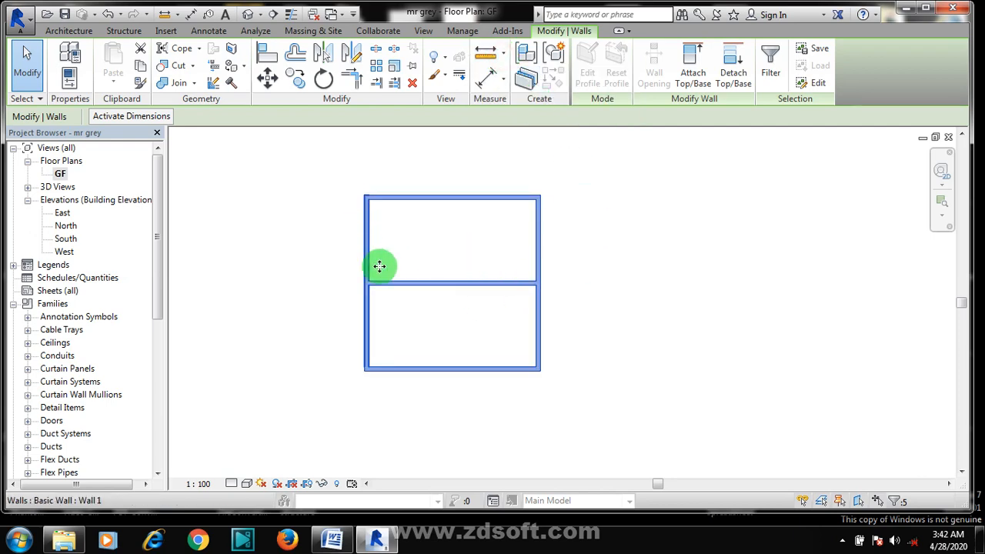
scroll(408, 365, up, 3)
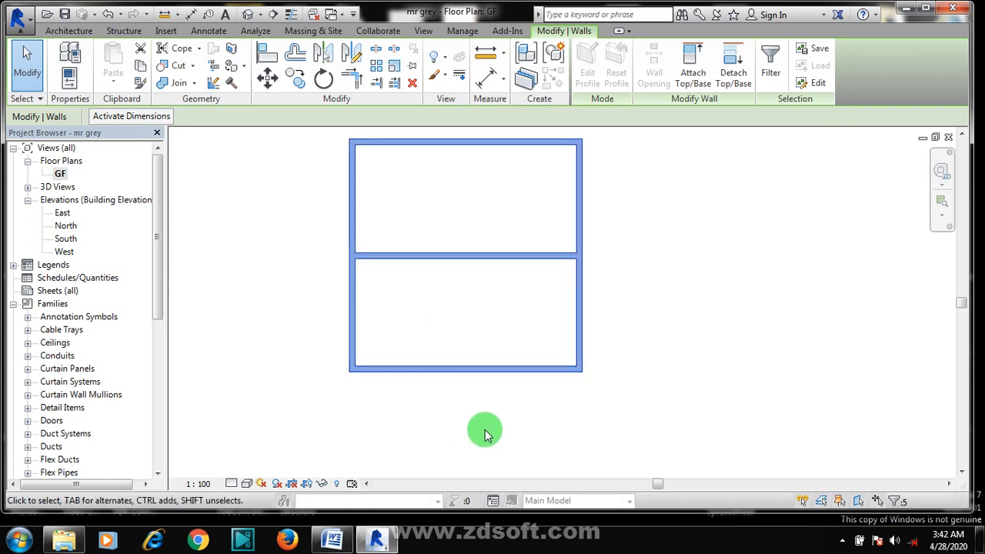
Place a door in the room's bottom wall, 4300 from the left wall and 1700 from the right wall
click(81, 31)
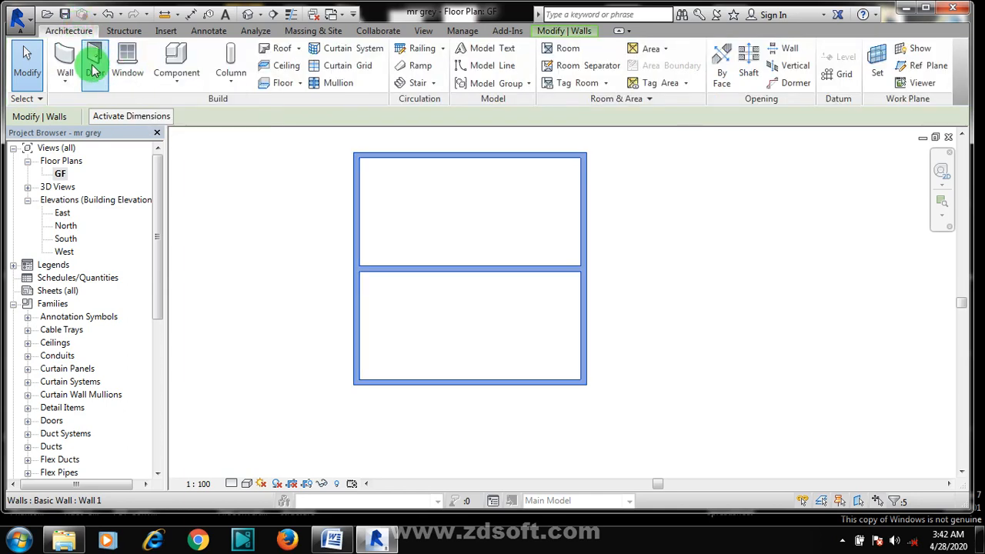
click(96, 61)
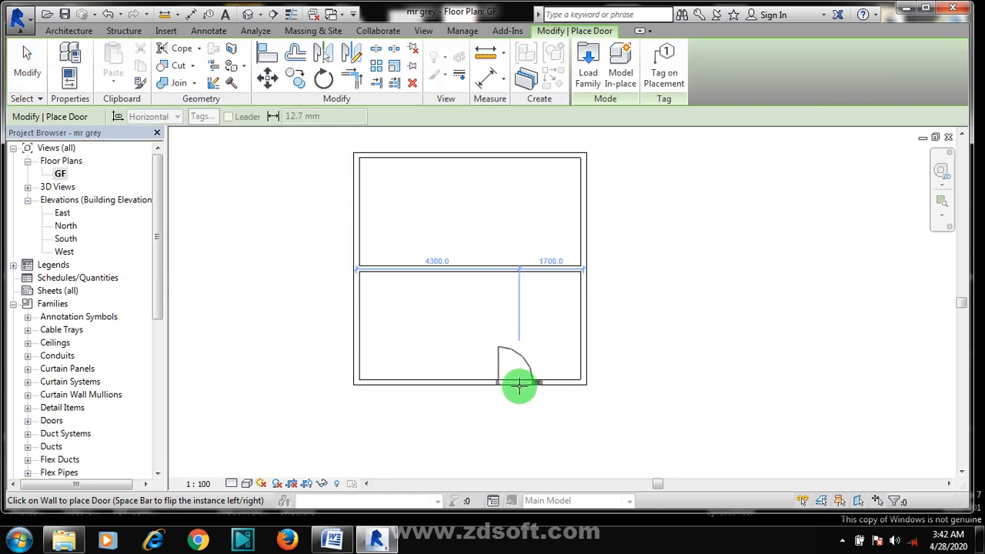
click(519, 387)
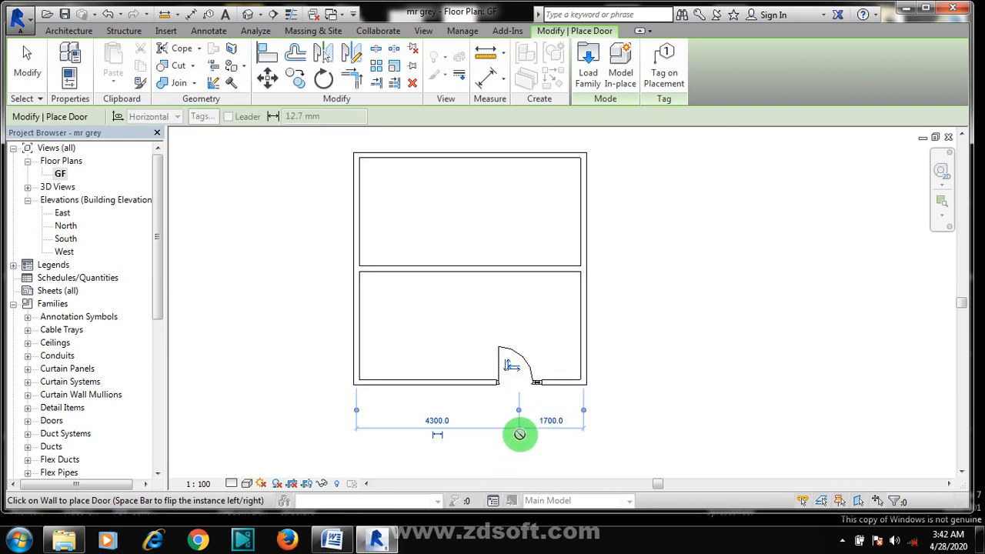
Open the 3D view and inspect the door in the outer wall up close
click(423, 30)
click(419, 62)
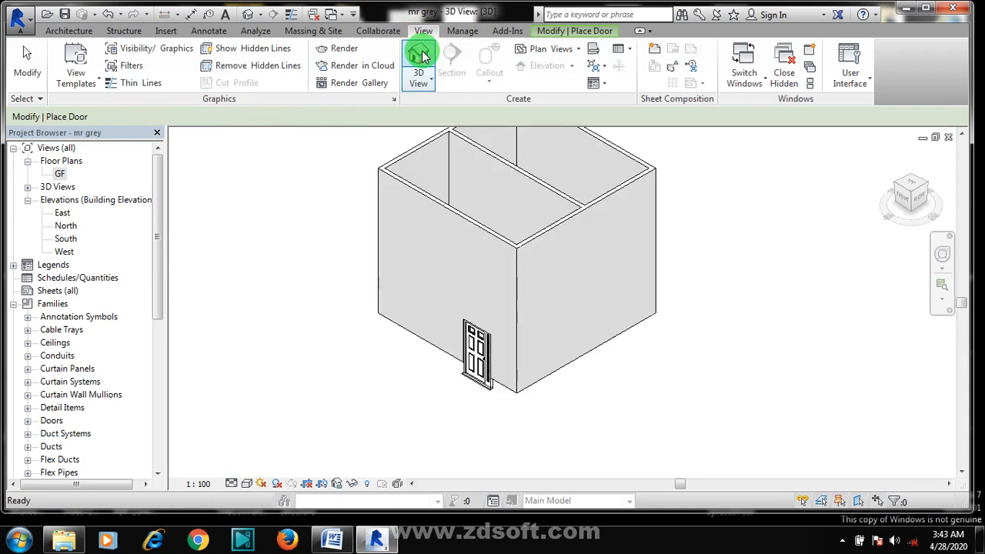
scroll(450, 402, up, 3)
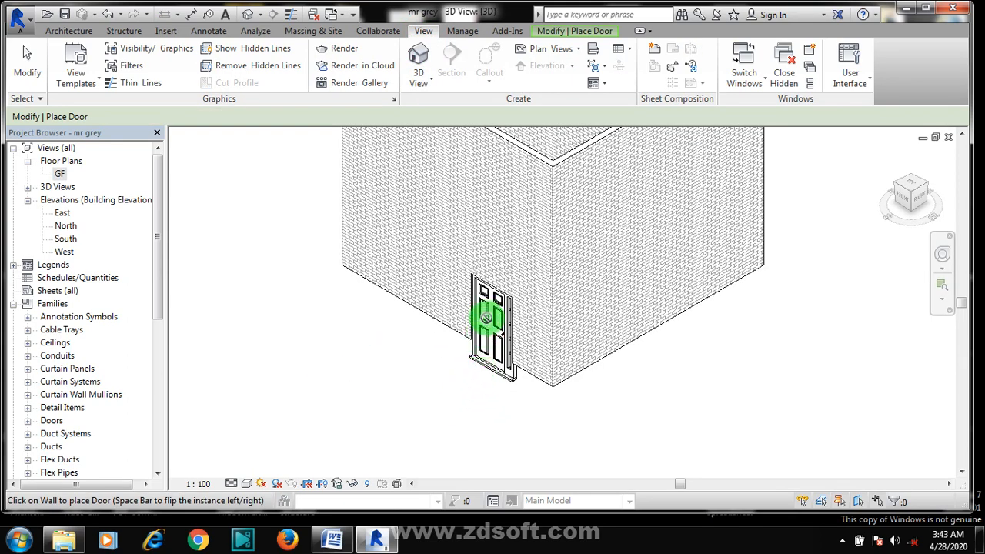
scroll(534, 389, up, 2)
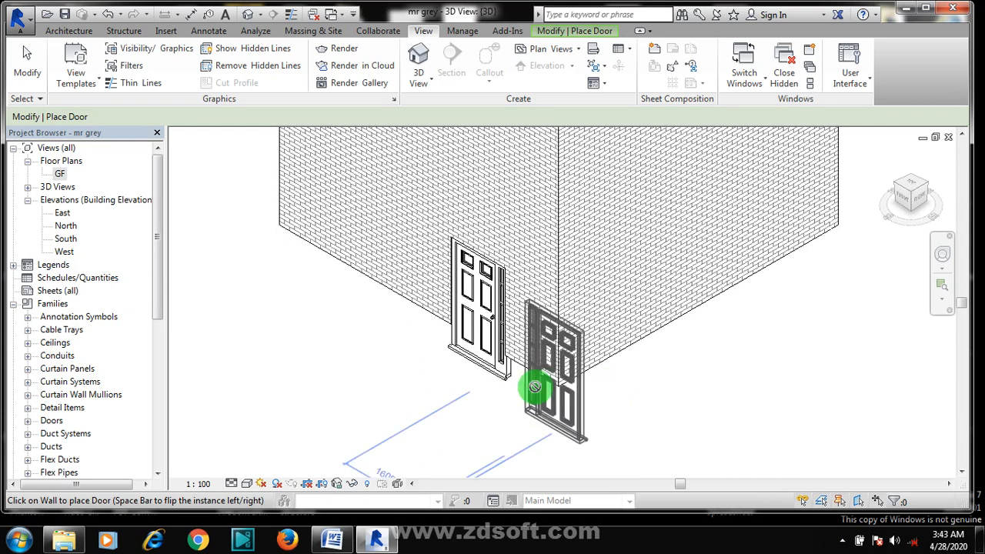
scroll(505, 432, down, 2)
scroll(510, 431, down, 2)
scroll(451, 387, up, 2)
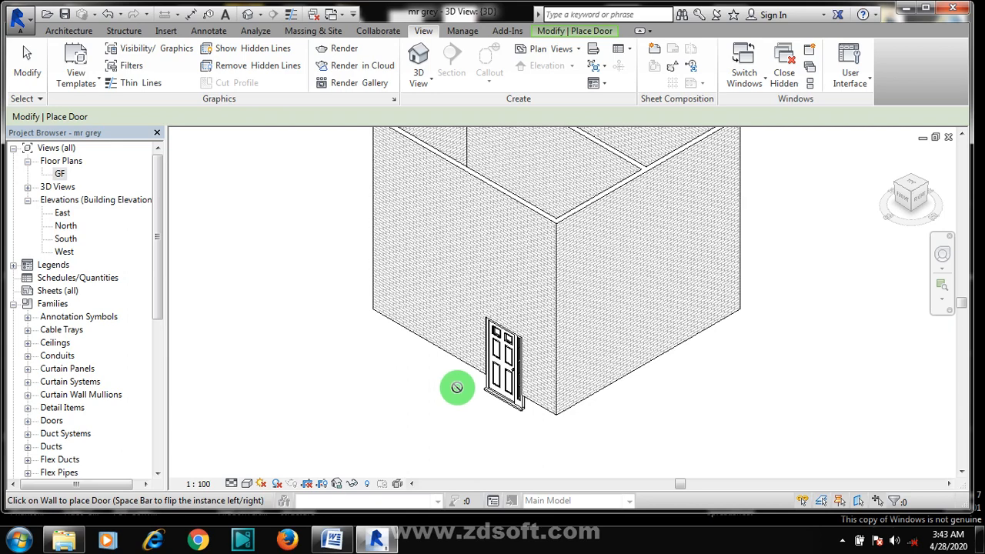
Return to the GF floor plan and place a window in the bottom wall, 1800 from the left wall and 2500 from the door
click(65, 175)
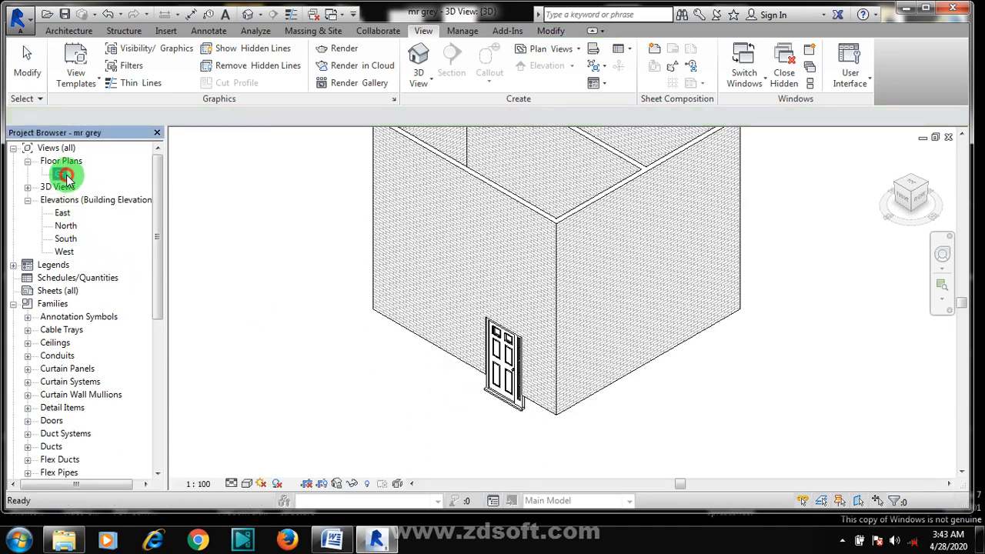
double_click(66, 176)
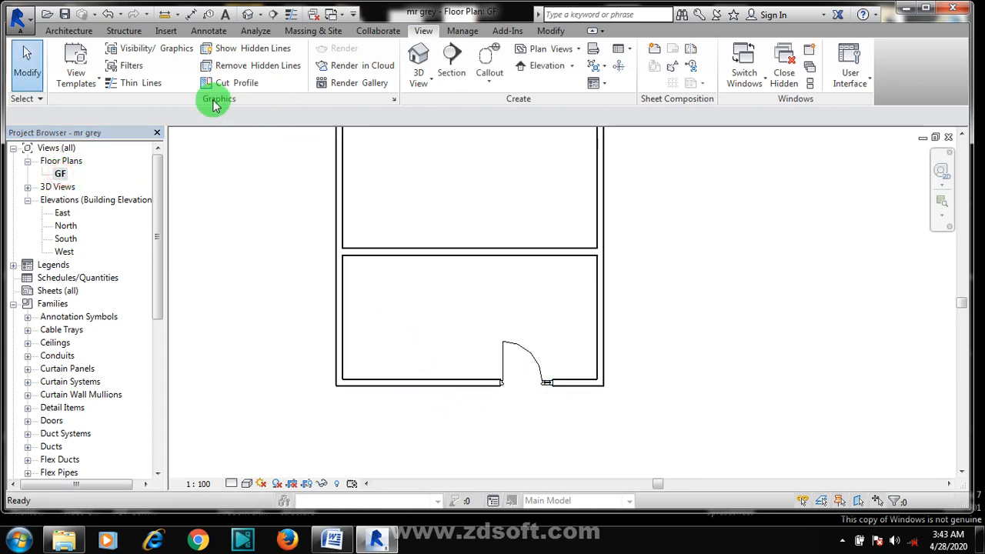
click(68, 32)
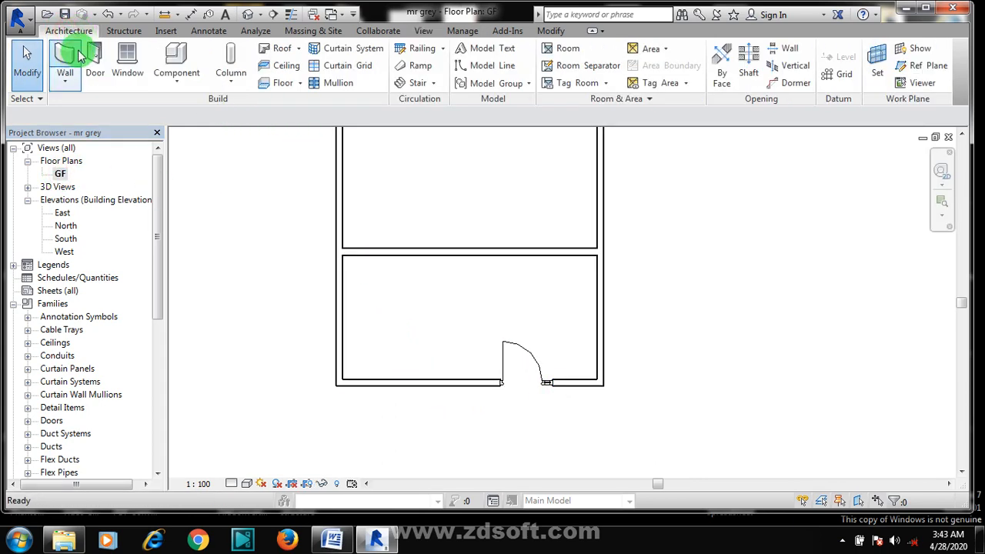
click(132, 60)
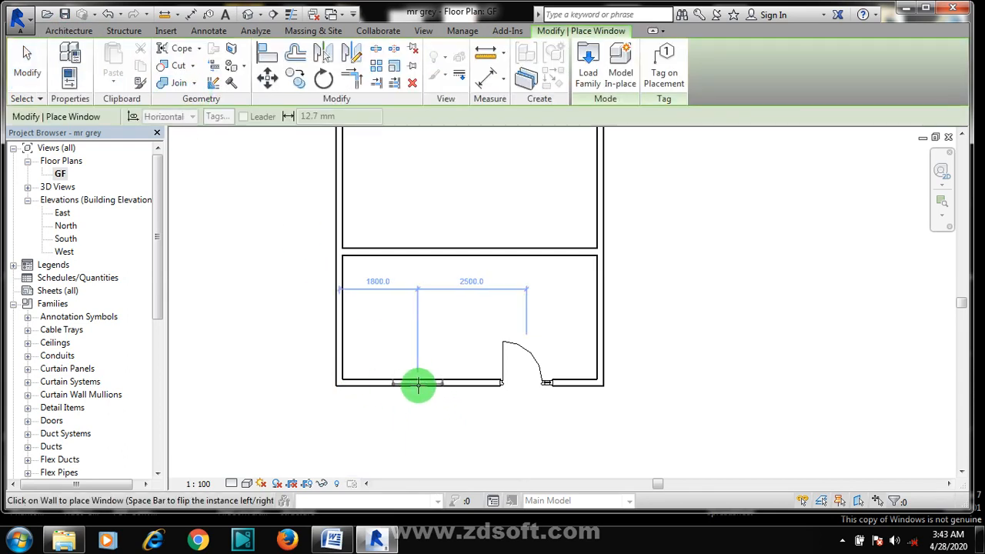
click(418, 385)
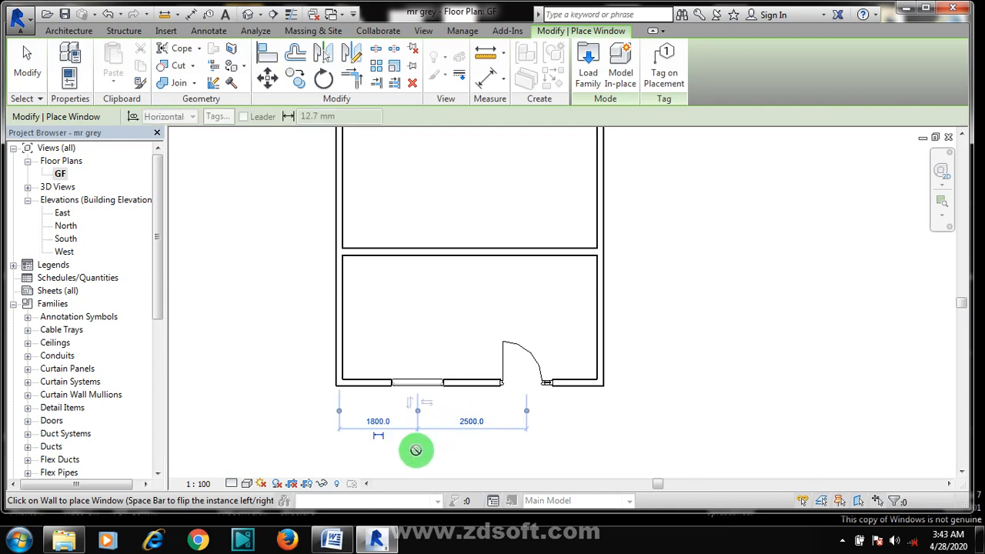
key(Escape)
key(Escape)
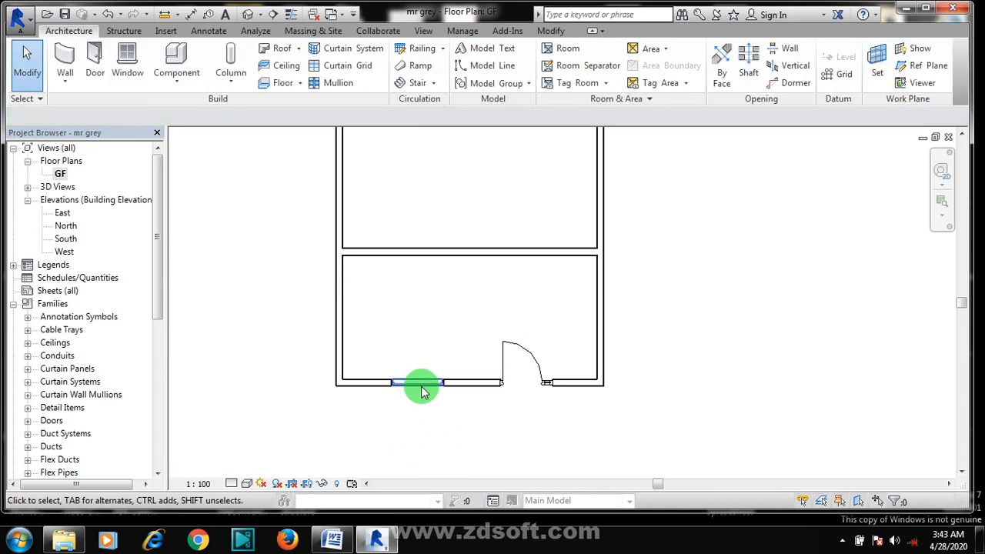
Shift the window along the bottom wall until it sits about 2000 from the left wall
click(421, 386)
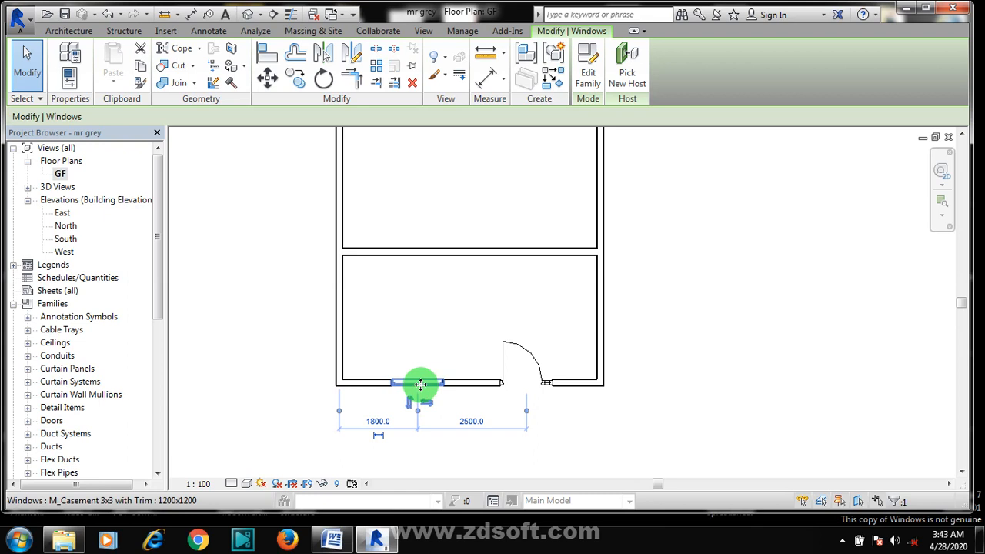
drag(424, 385, 433, 388)
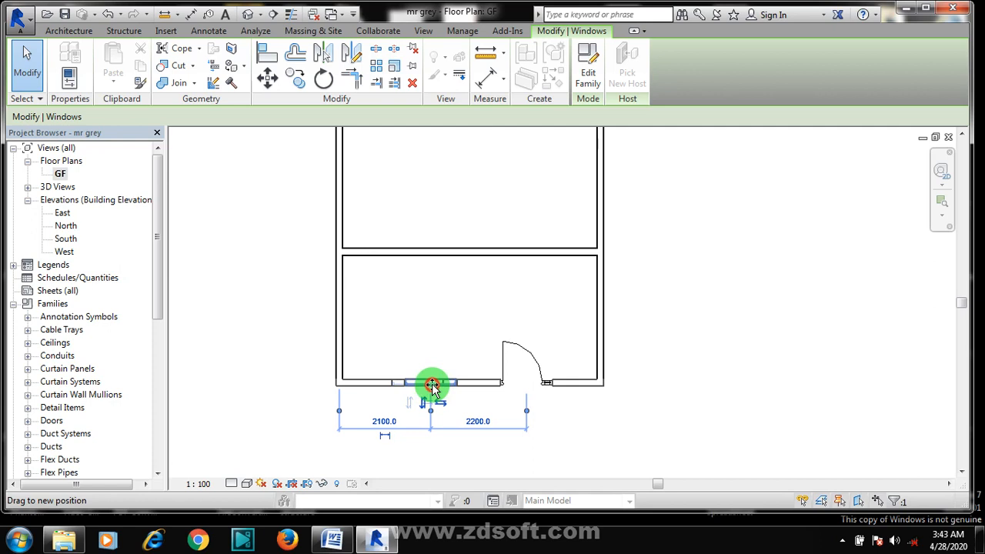
drag(435, 388, 429, 384)
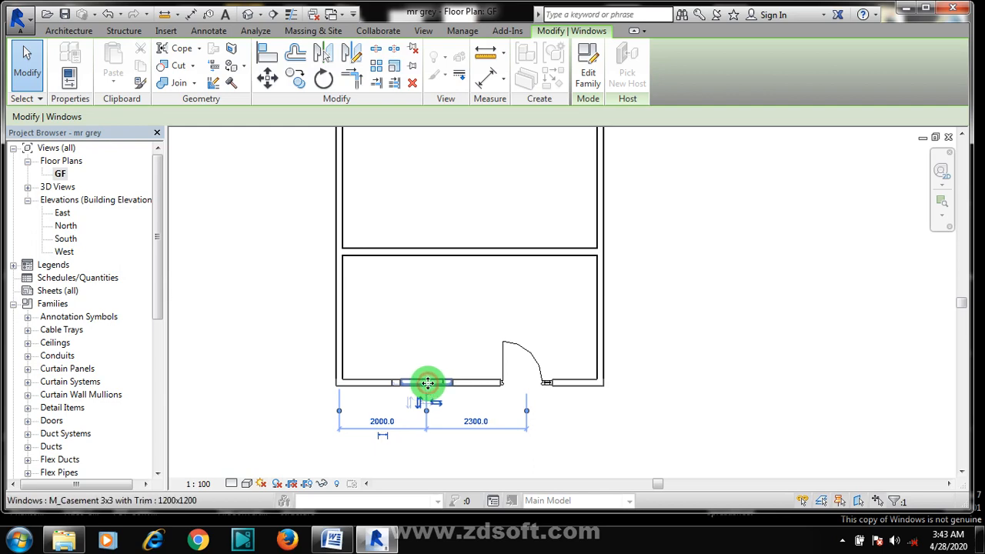
click(429, 455)
Set the distance between the window and the door to 2000 and deselect the window
click(437, 389)
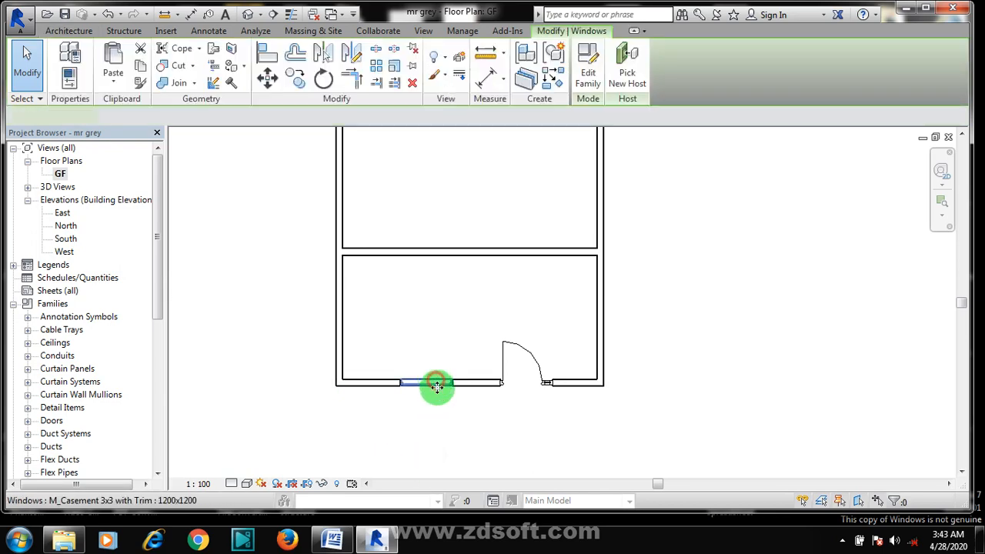
click(480, 419)
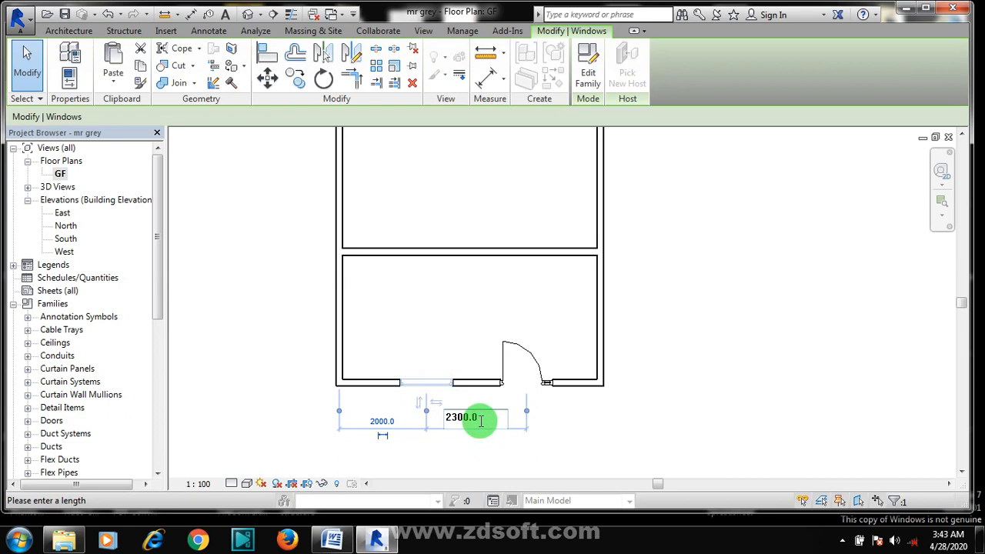
drag(465, 419, 403, 422)
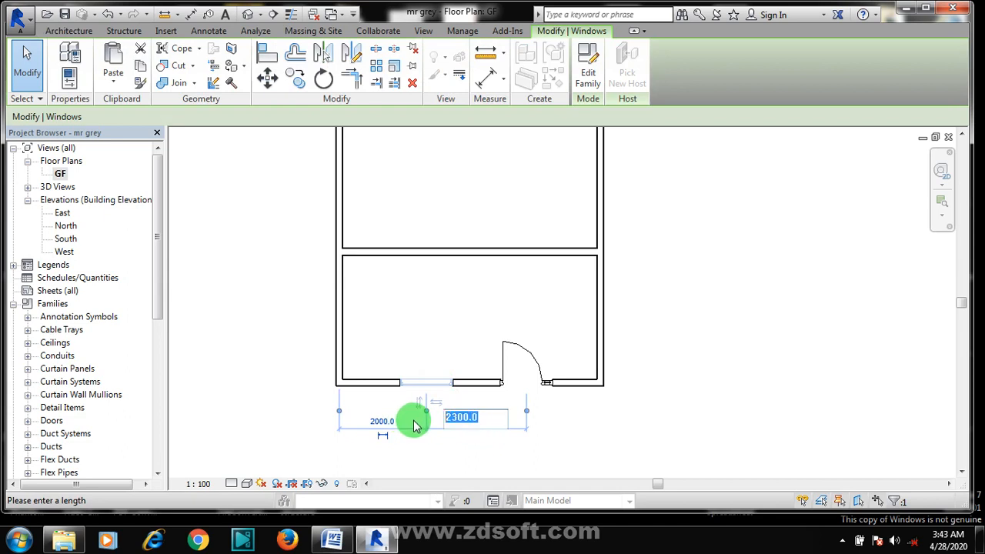
text(2000)
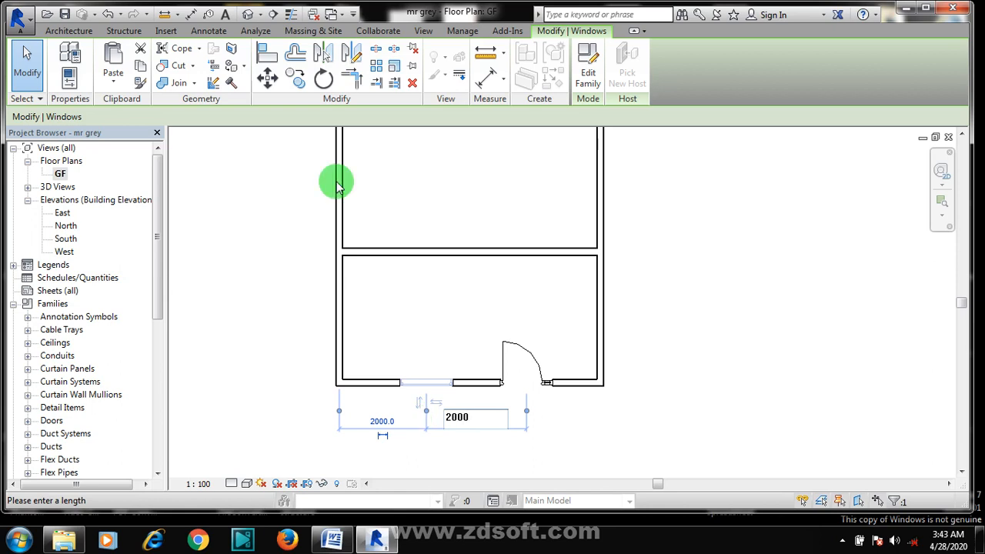
key(Return)
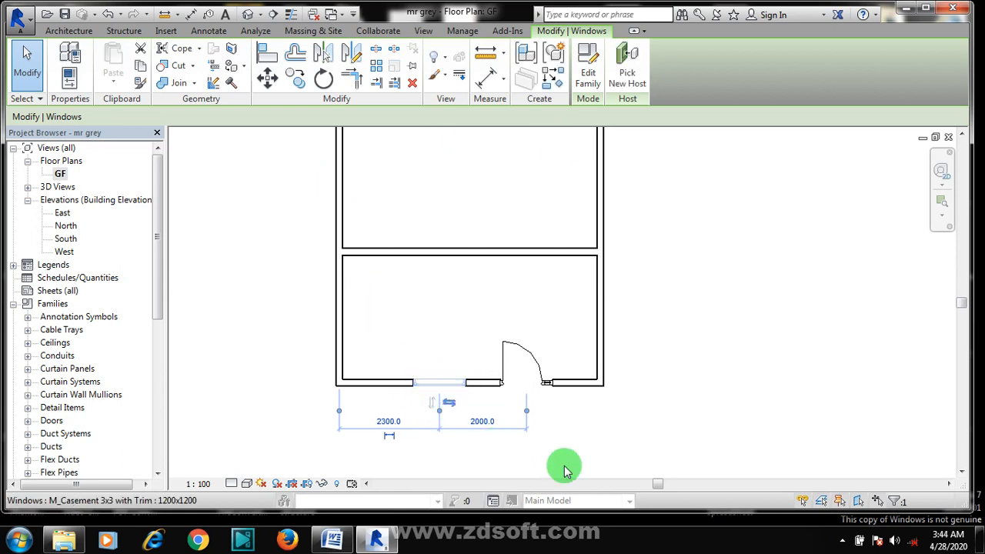
click(571, 431)
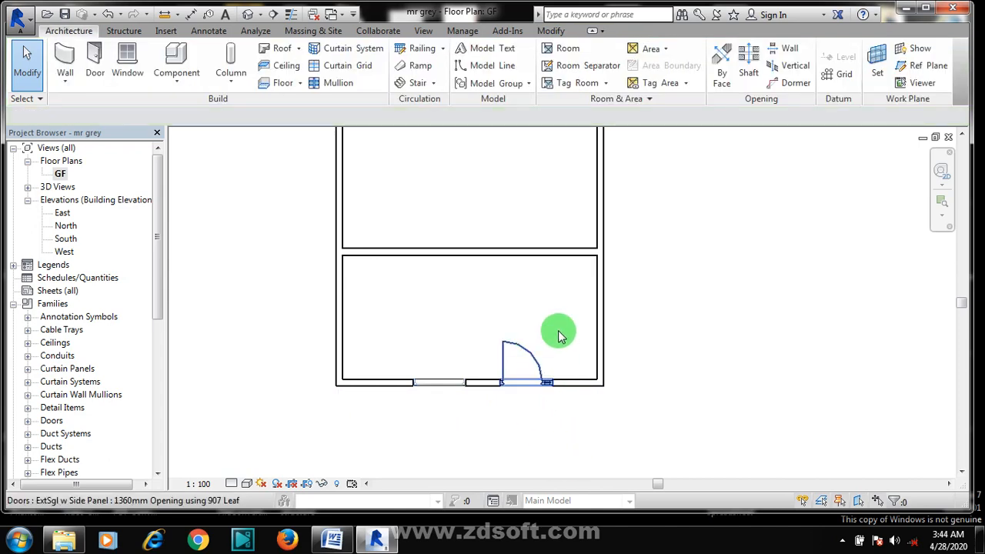
scroll(601, 367, down, 2)
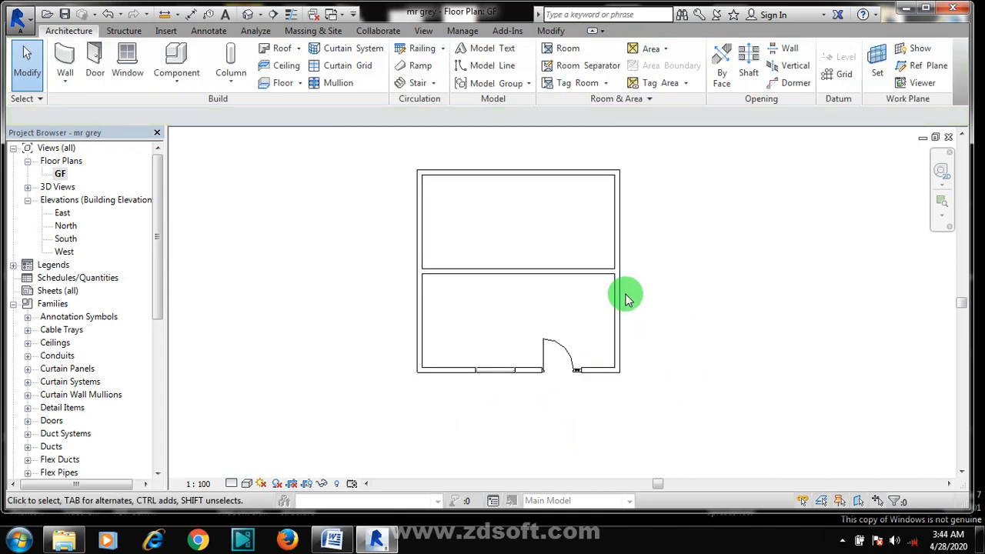
scroll(629, 299, up, 1)
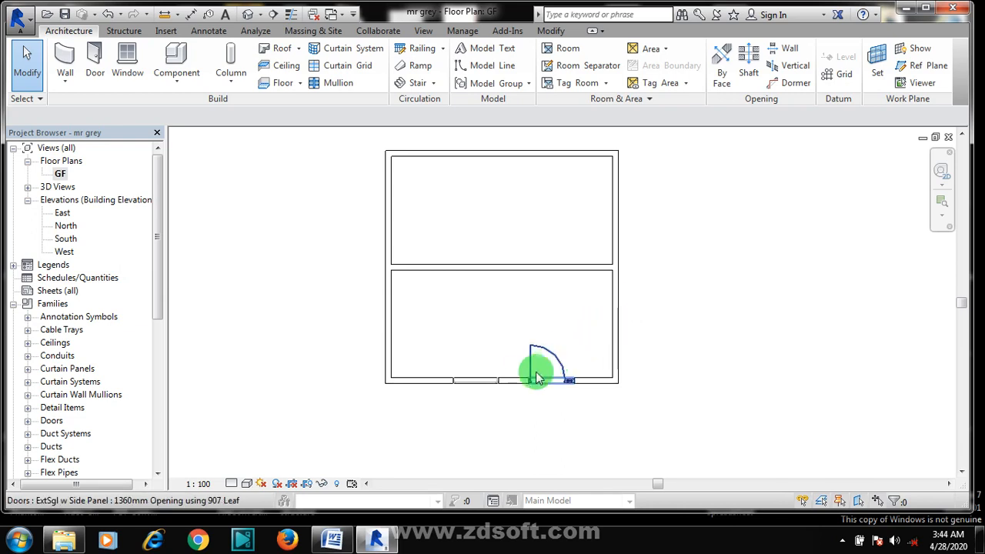
click(551, 352)
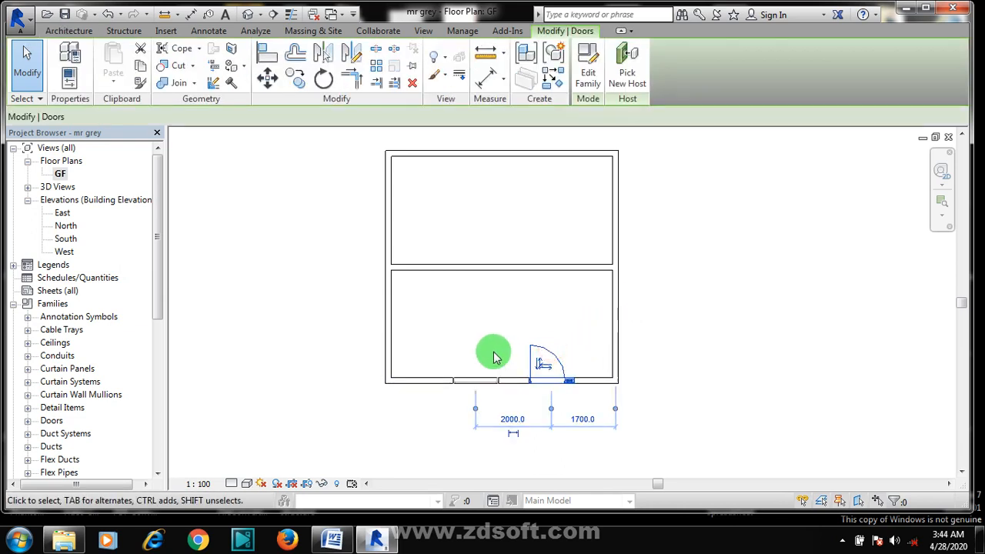
right_click(499, 351)
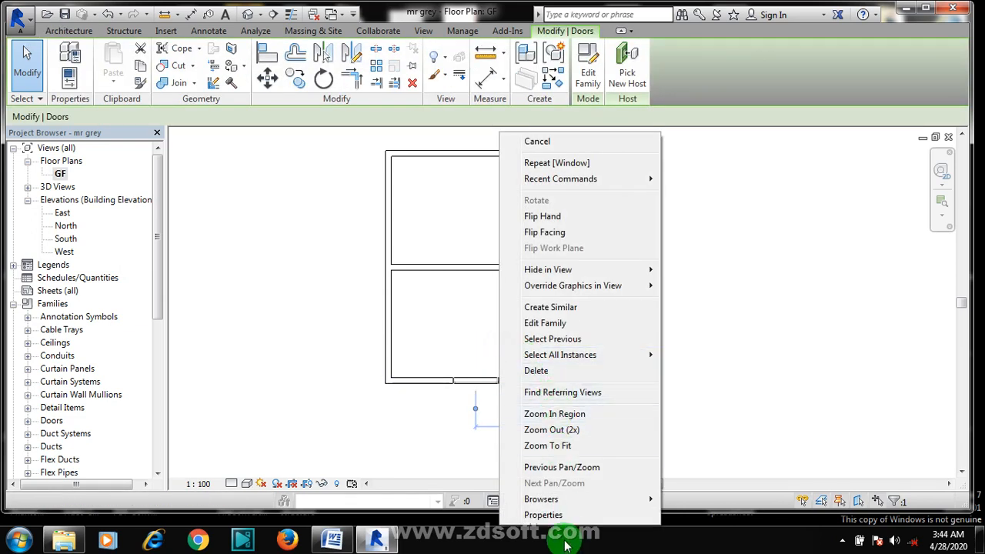
click(455, 438)
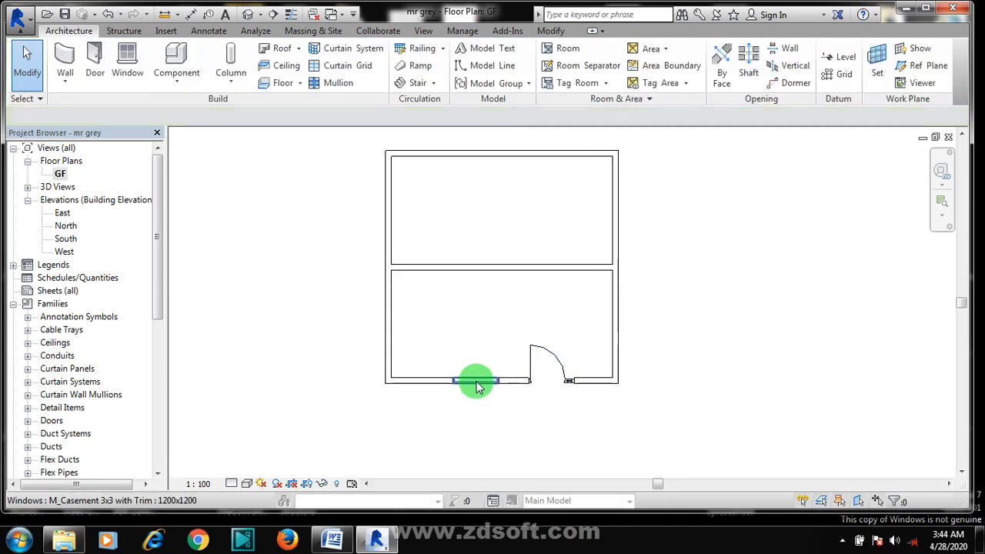
Open the type properties of the window in the bottom wall and switch its type to 600x600
click(477, 383)
right_click(476, 383)
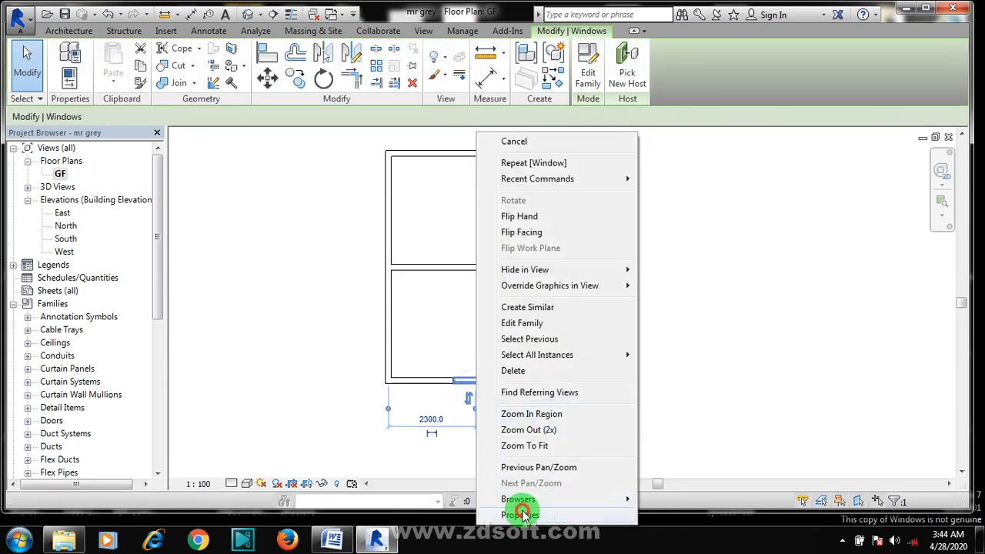
click(522, 515)
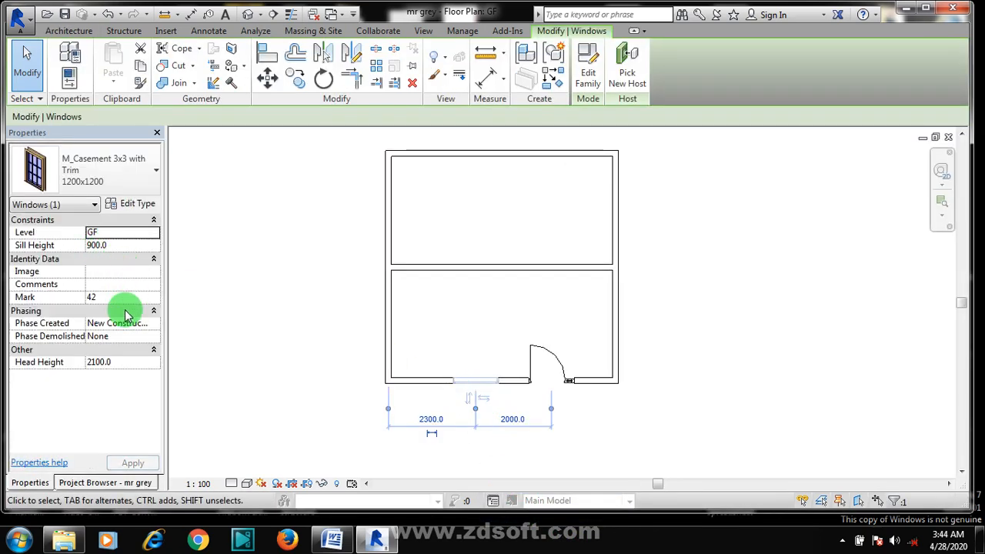
click(127, 206)
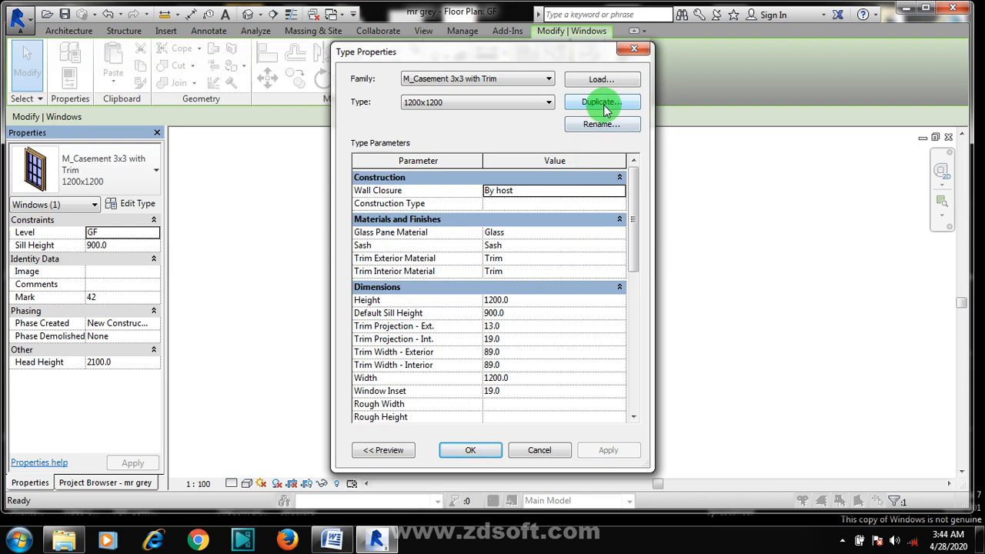
click(533, 106)
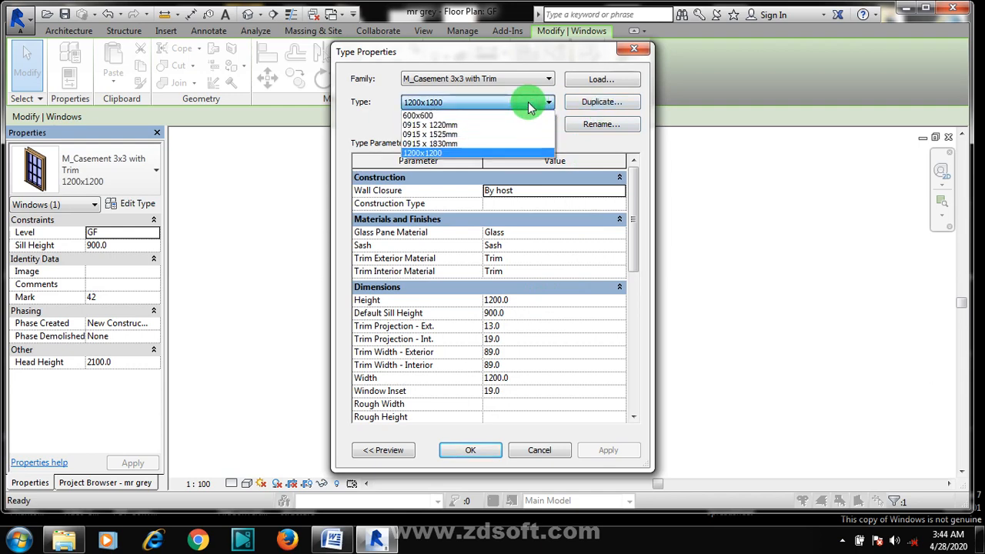
click(424, 115)
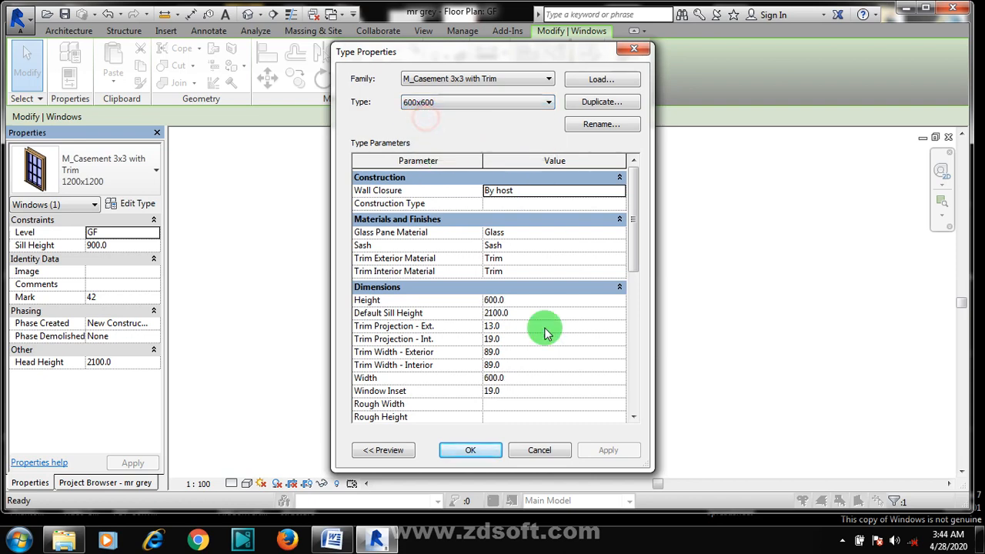
click(477, 451)
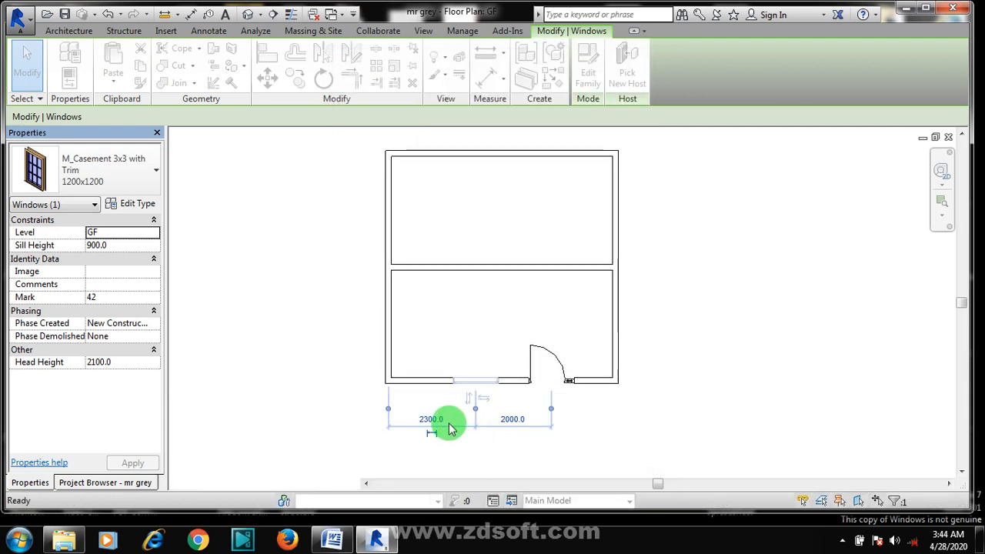
Reopen the window's type properties, choose the 1200x1200 type and duplicate it under the name 1500 x 1500
right_click(476, 383)
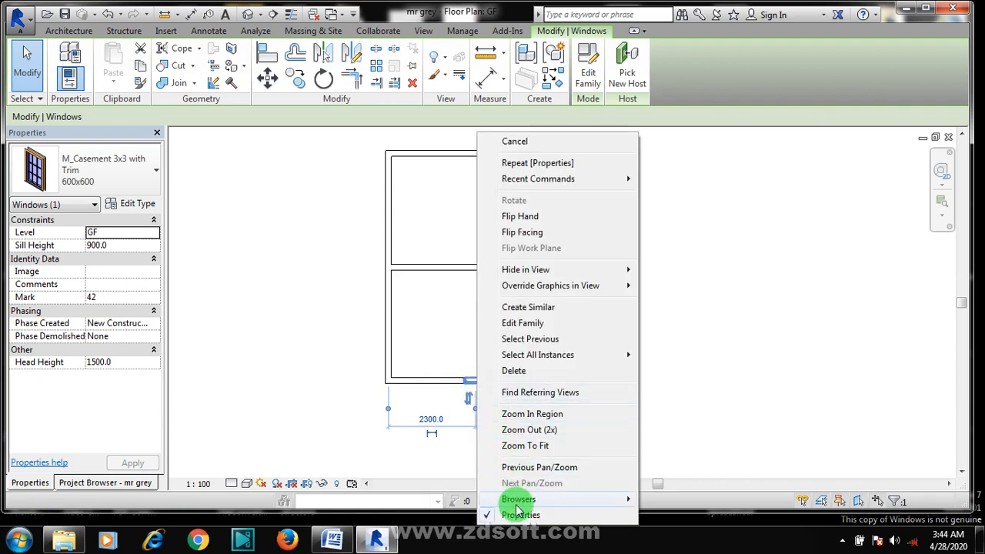
click(132, 202)
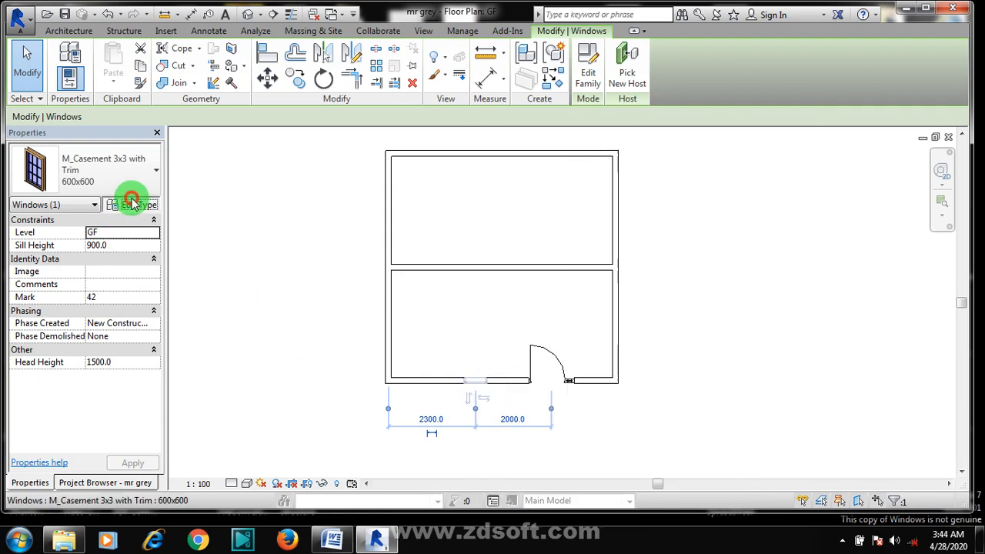
click(505, 100)
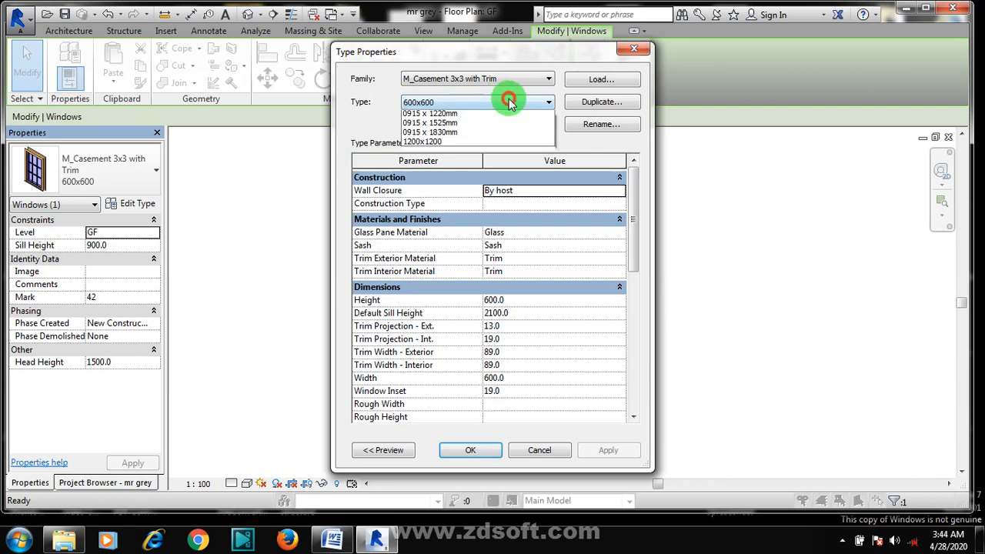
click(466, 153)
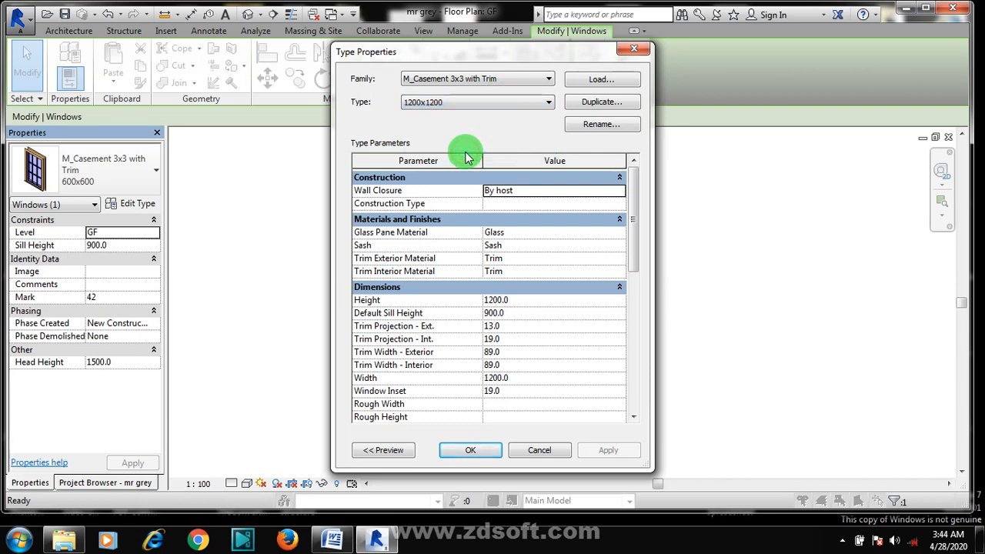
click(602, 103)
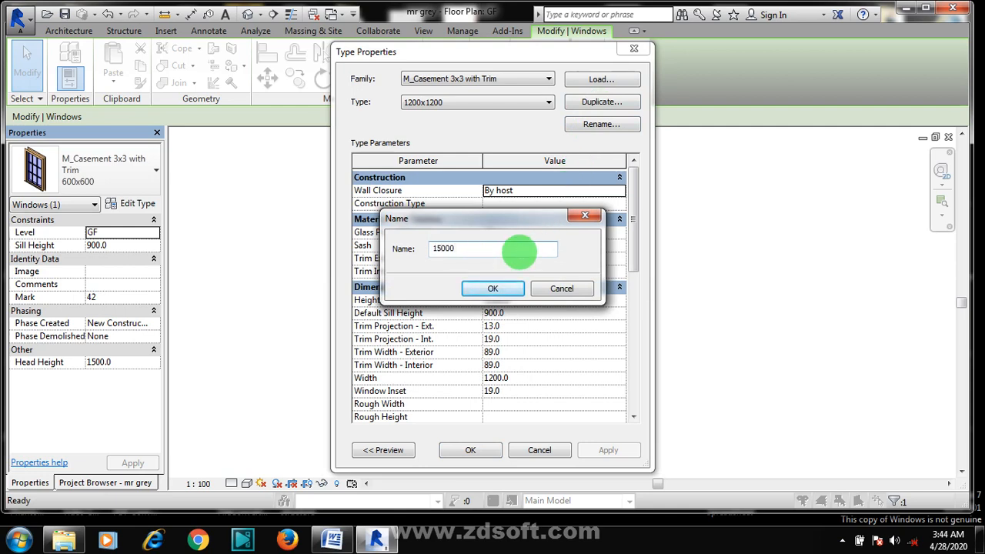
click(496, 248)
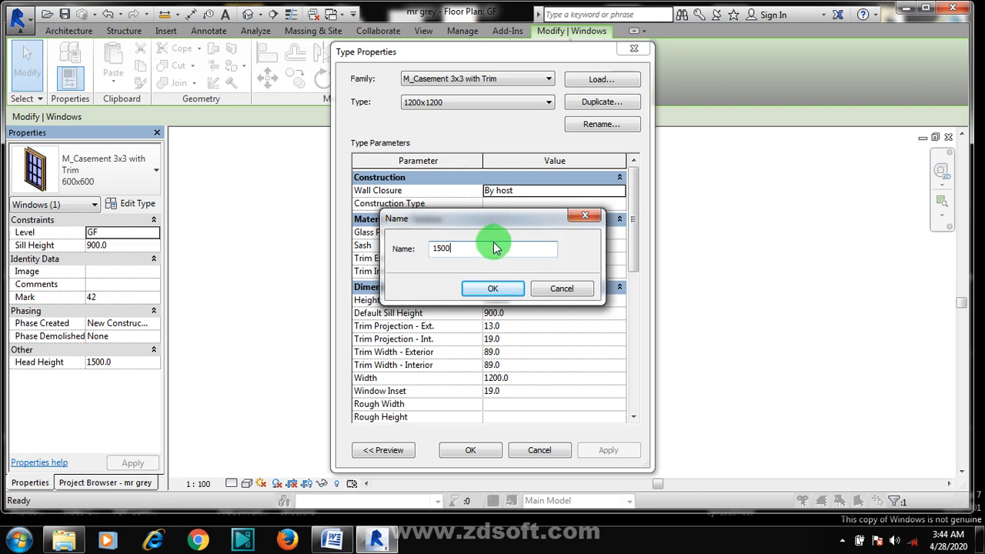
text(x 1500)
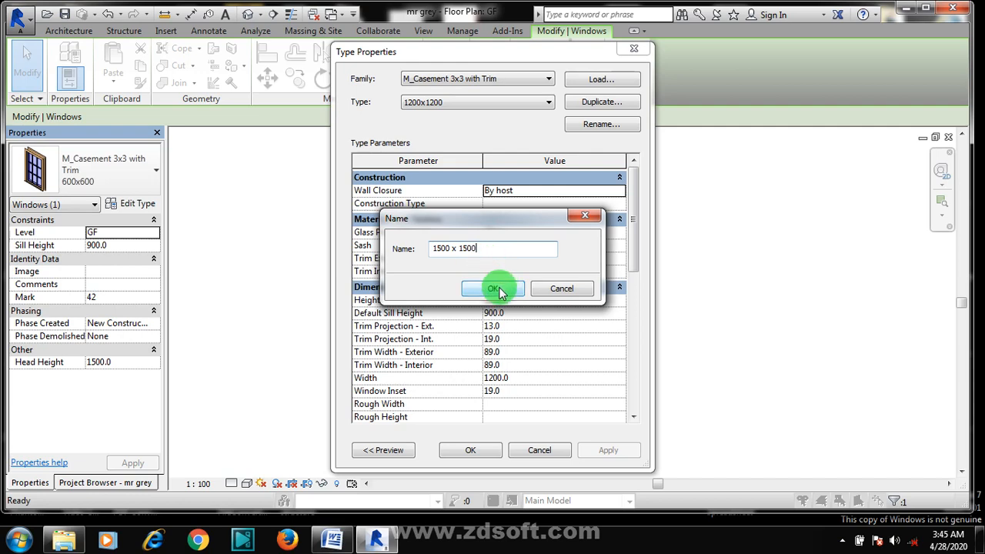
click(494, 288)
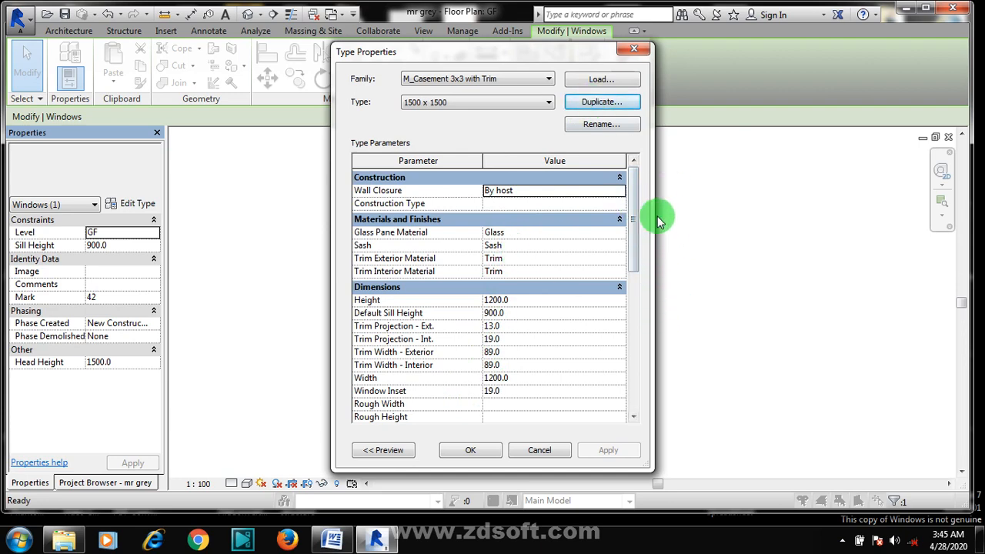
Set both the height and the width of the 1500 x 1500 window type to 1500
drag(636, 215, 633, 238)
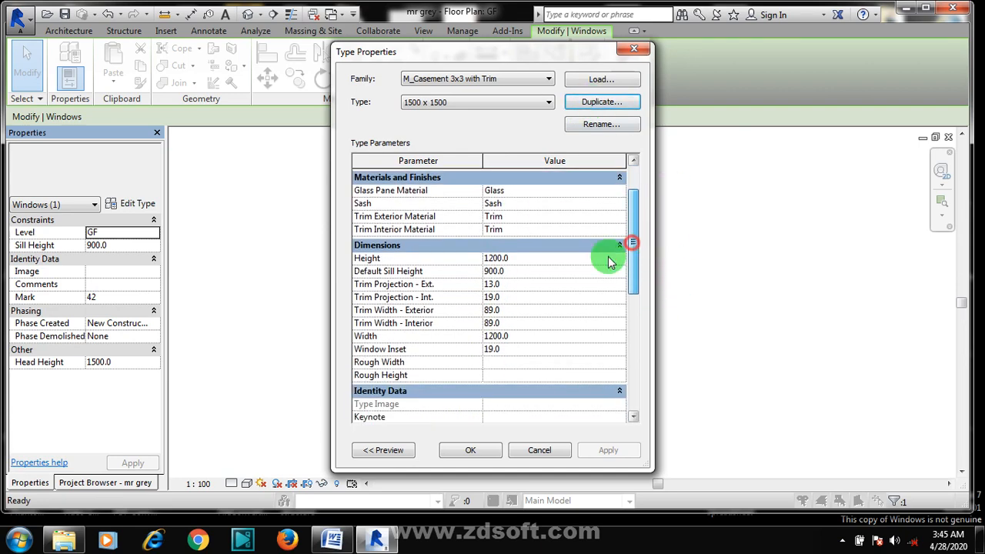
click(512, 258)
double_click(517, 271)
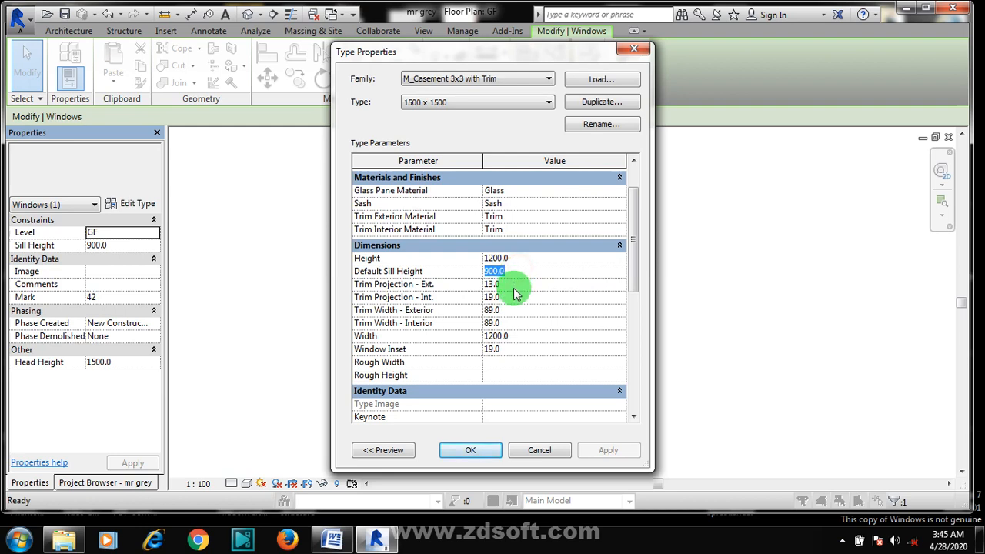
mouse_move(635, 249)
mouse_down()
mouse_move(643, 320)
mouse_move(634, 263)
mouse_up()
double_click(515, 281)
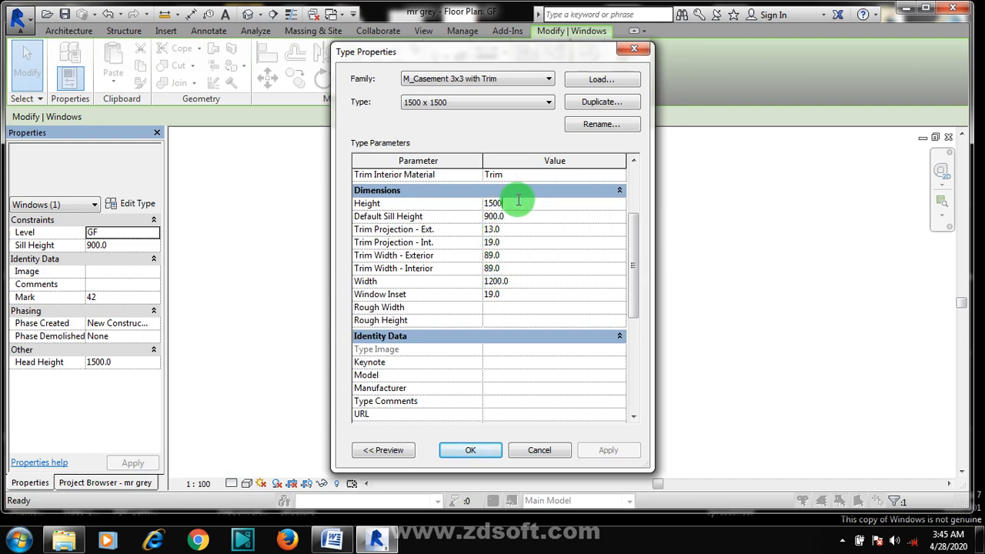
double_click(524, 279)
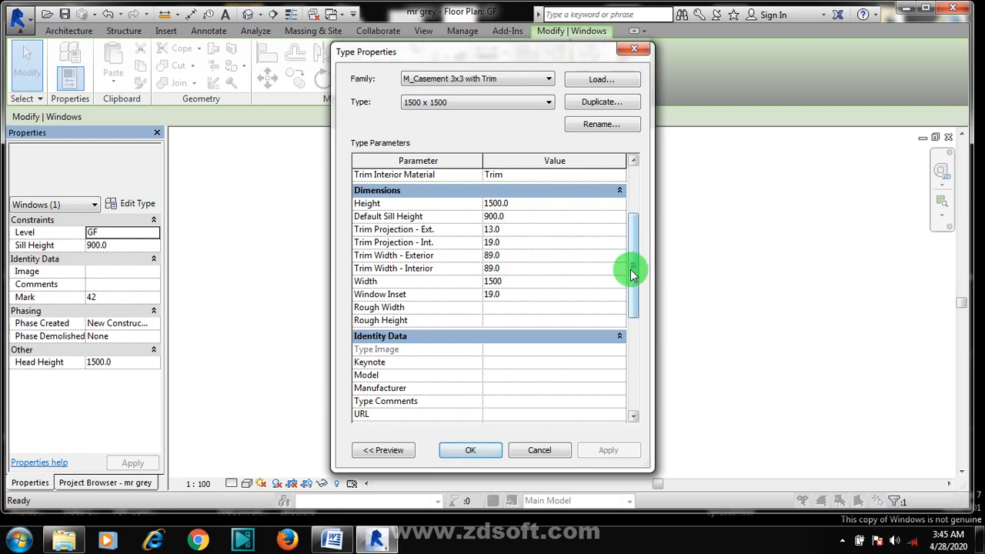
Look over the window type's materials and open the Material Browser for the glass pane material
drag(632, 269, 644, 202)
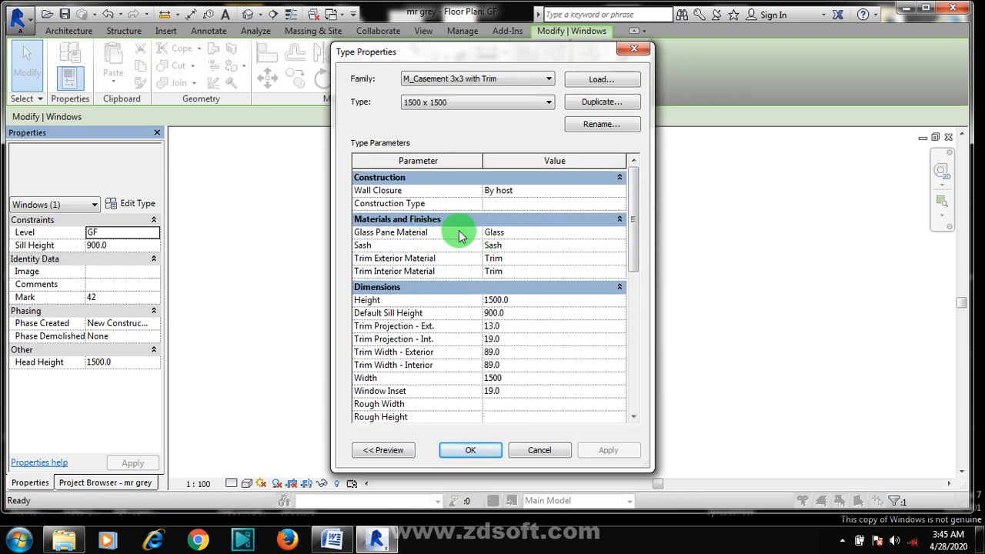
click(548, 238)
click(555, 237)
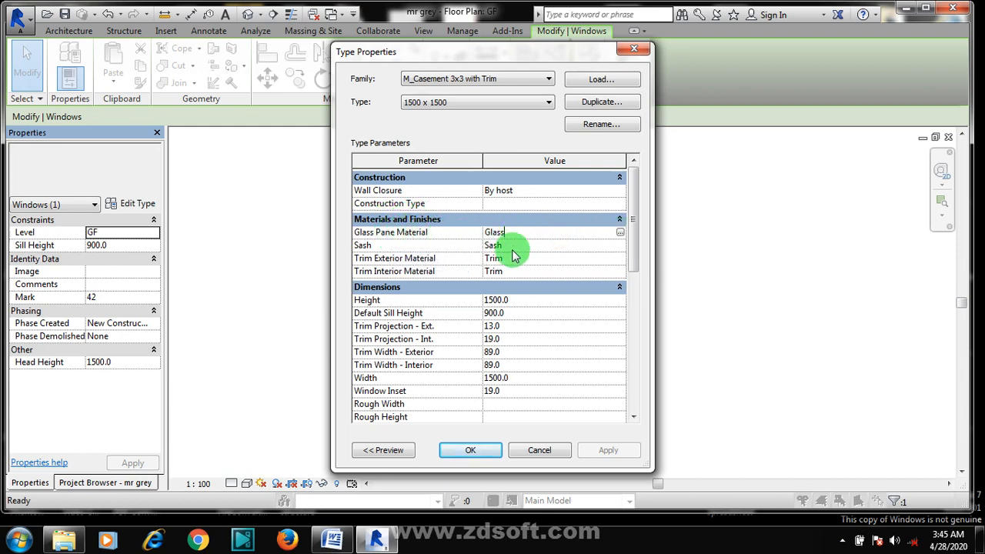
click(510, 246)
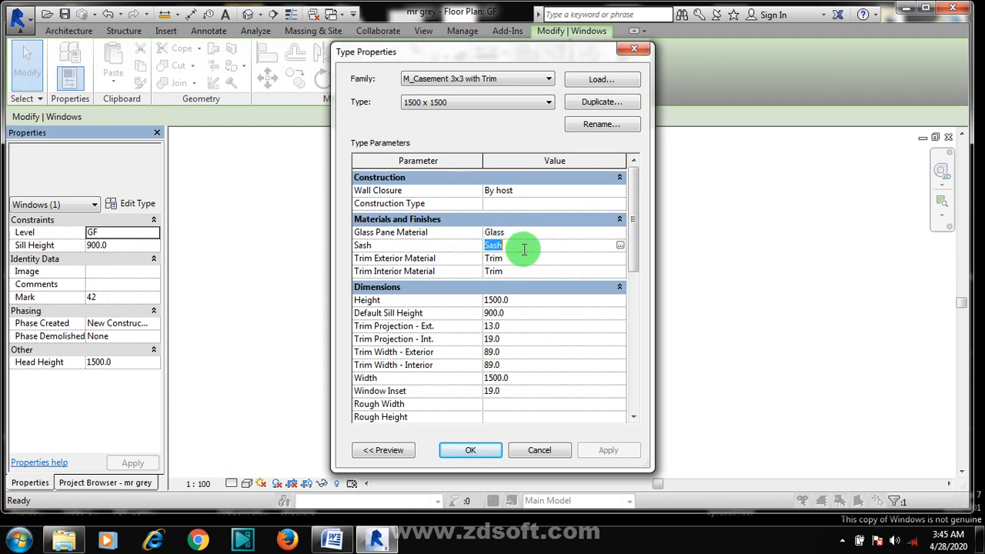
click(618, 236)
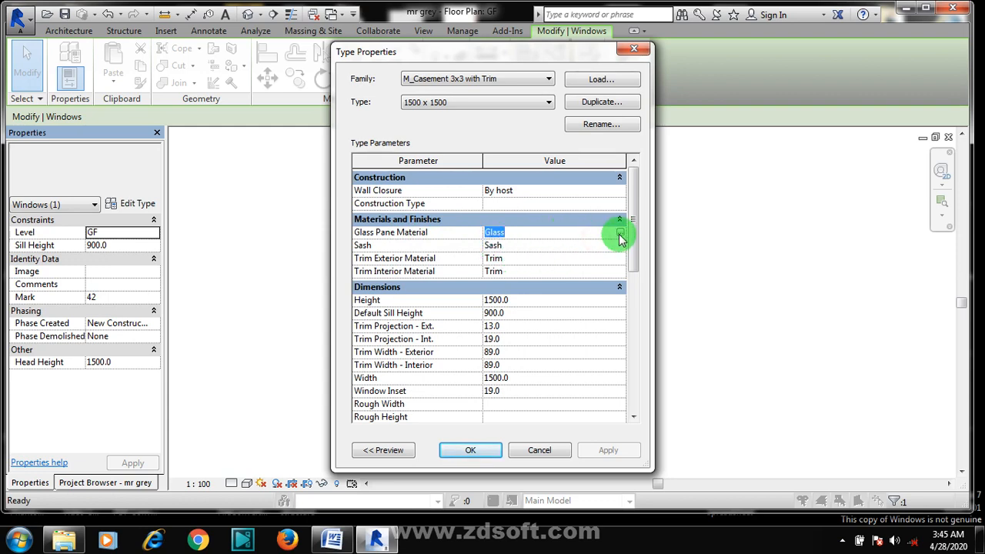
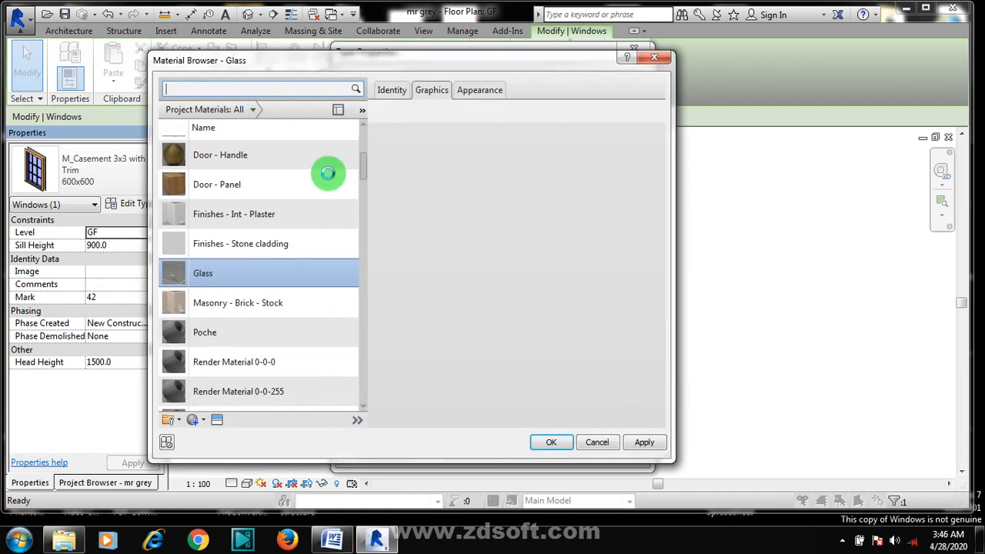
Search the project materials for "do" and "concrete", check the material categories, and close the browser with Glass kept as the pane material
drag(363, 177, 359, 223)
click(201, 90)
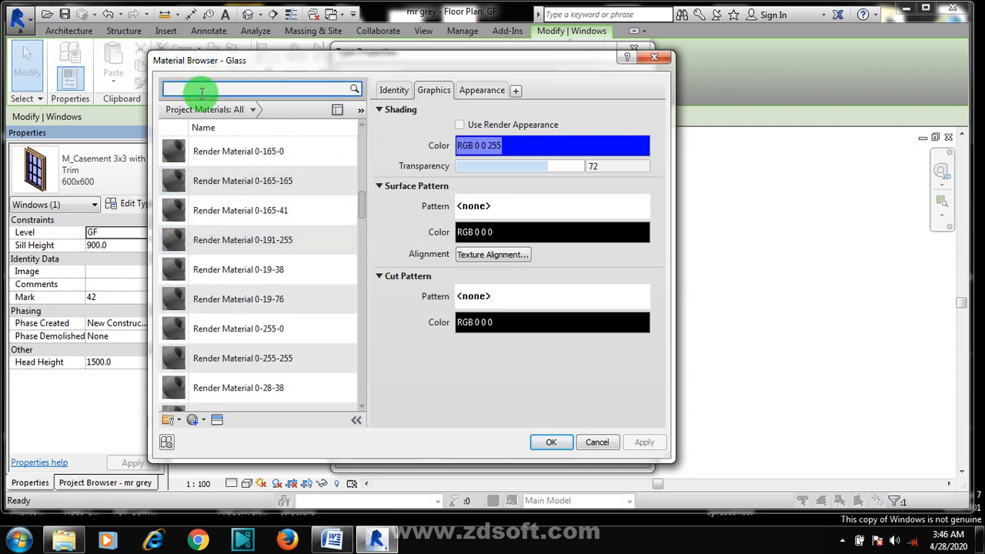
text(w)
key(BackSpace)
text(do)
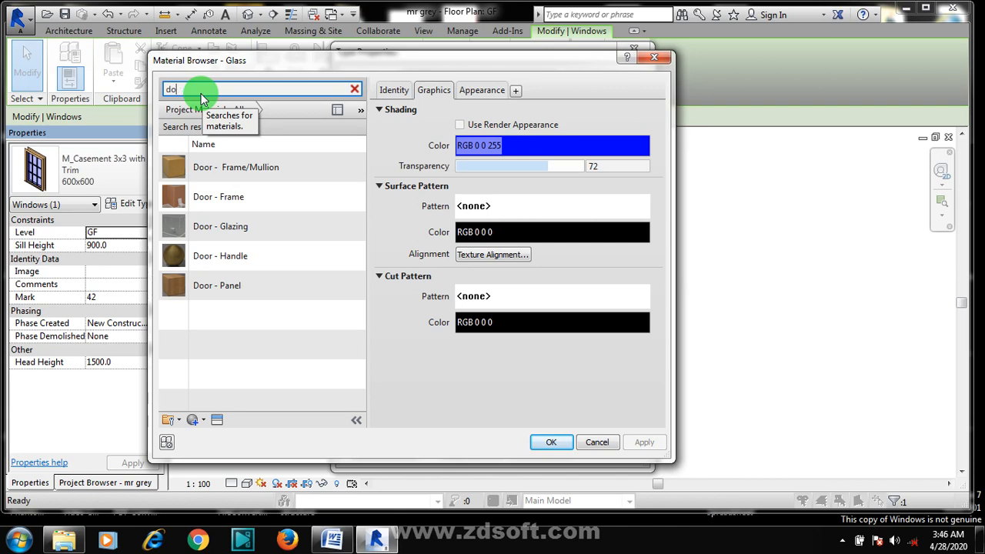
key(BackSpace)
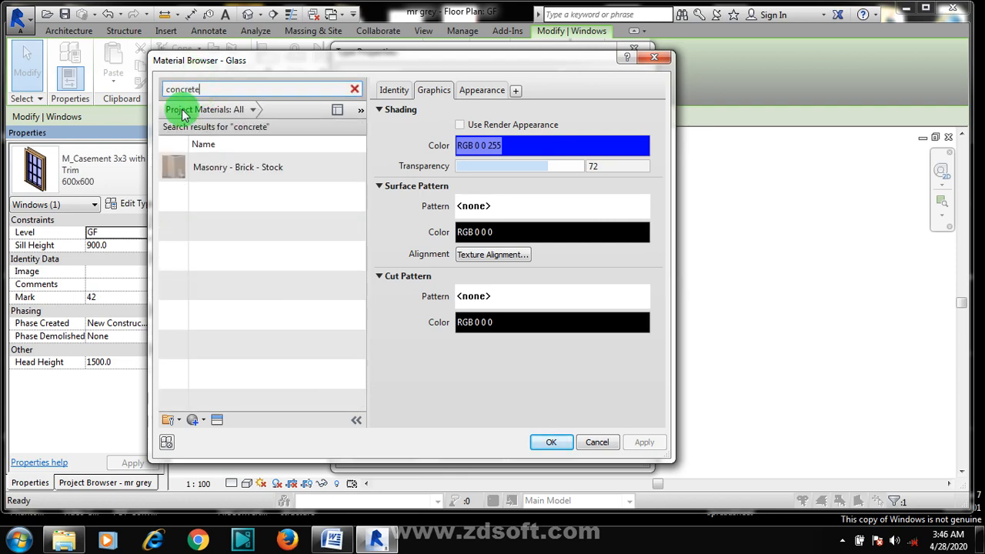
click(252, 112)
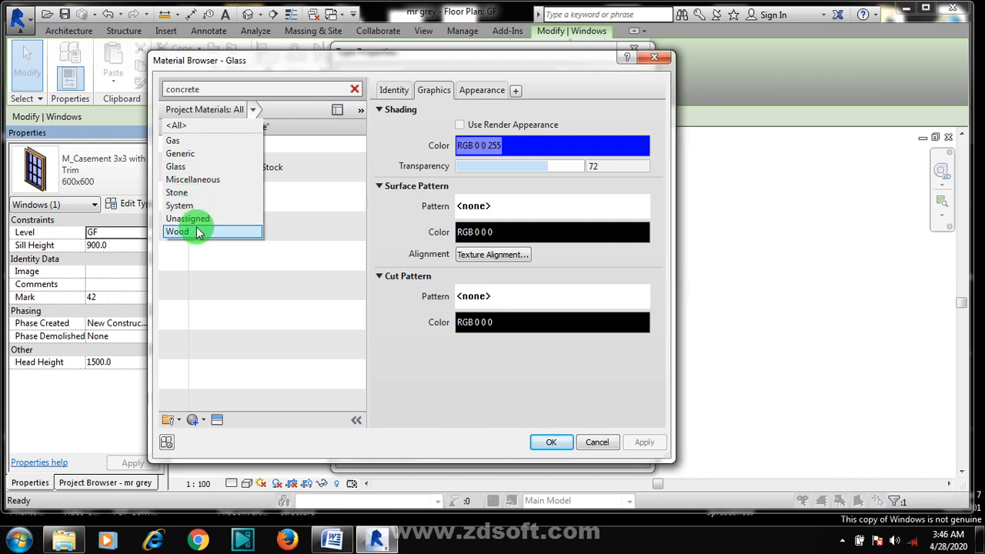
click(187, 129)
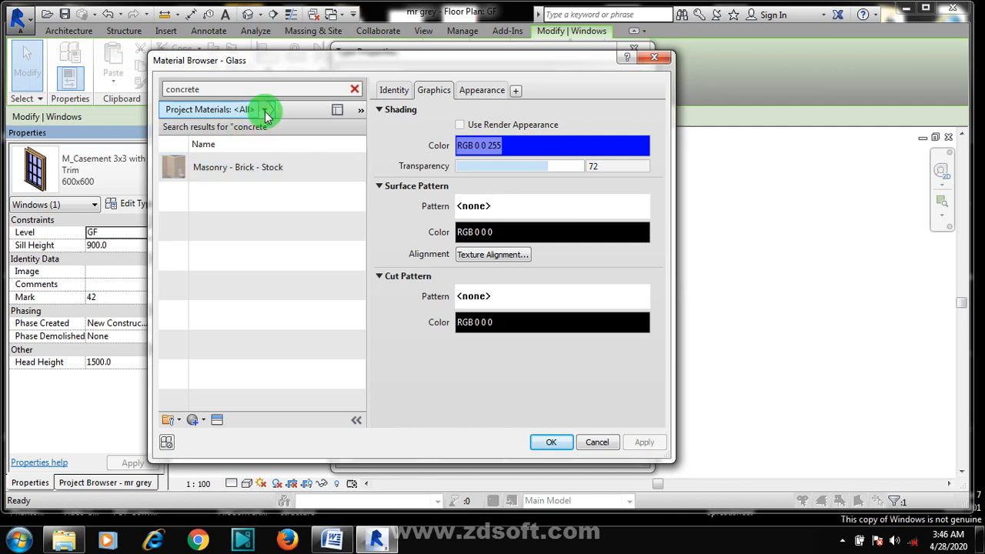
click(551, 443)
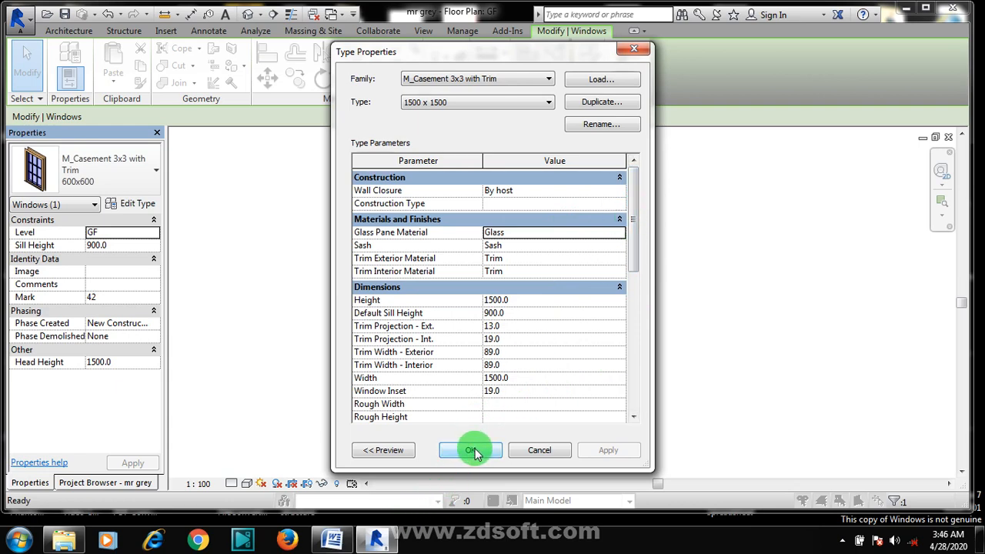
Change the selected front-wall window to the 1200x1200 type of M_Casement 3x3 with Trim
click(483, 102)
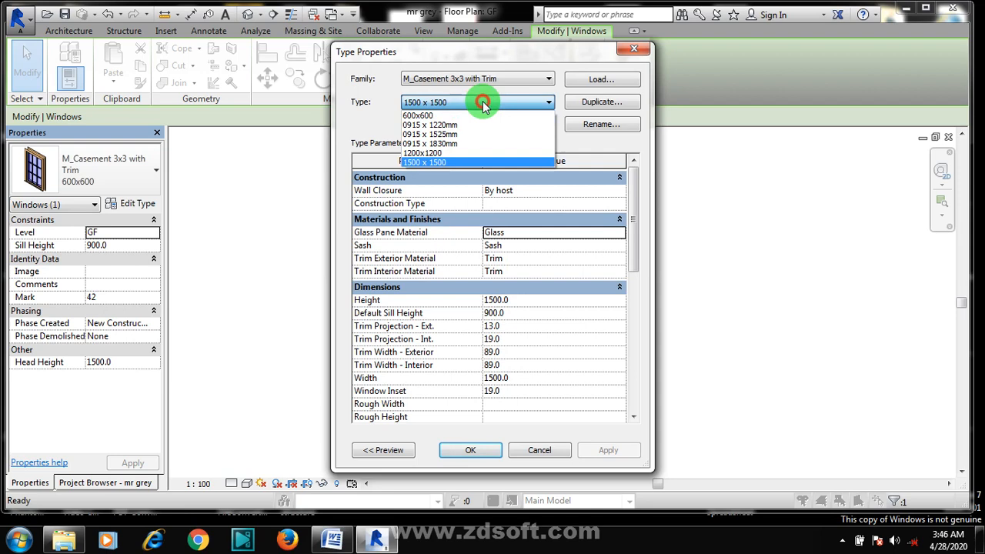
click(443, 153)
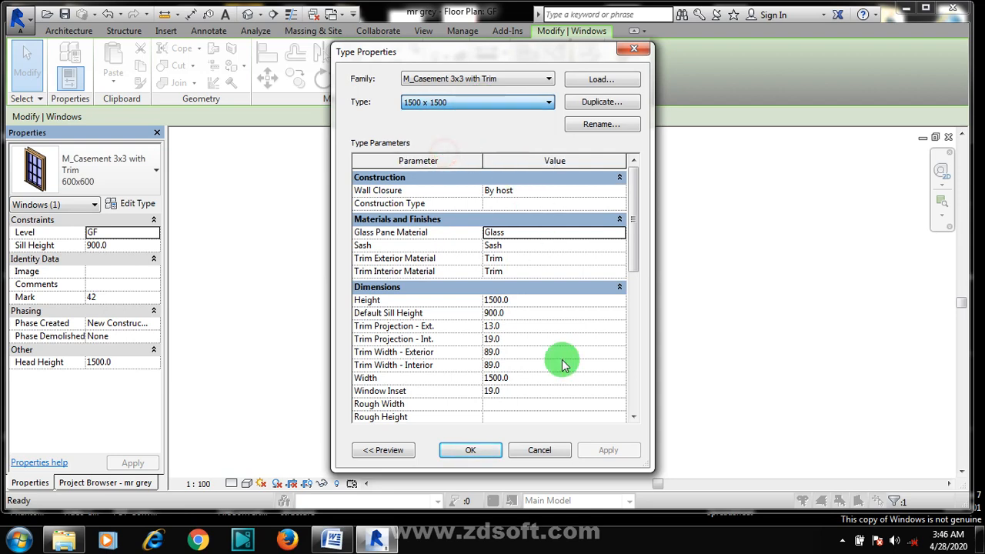
click(470, 450)
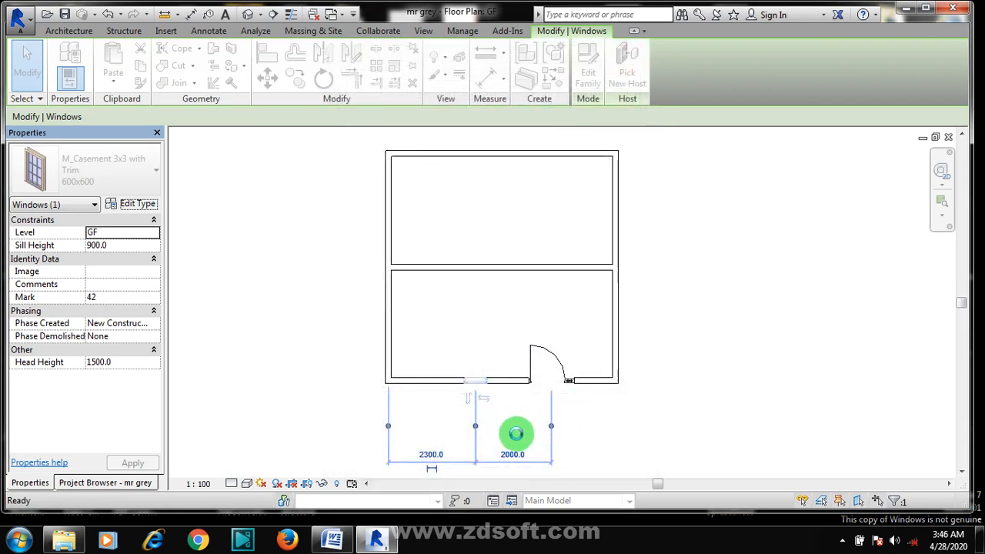
click(524, 420)
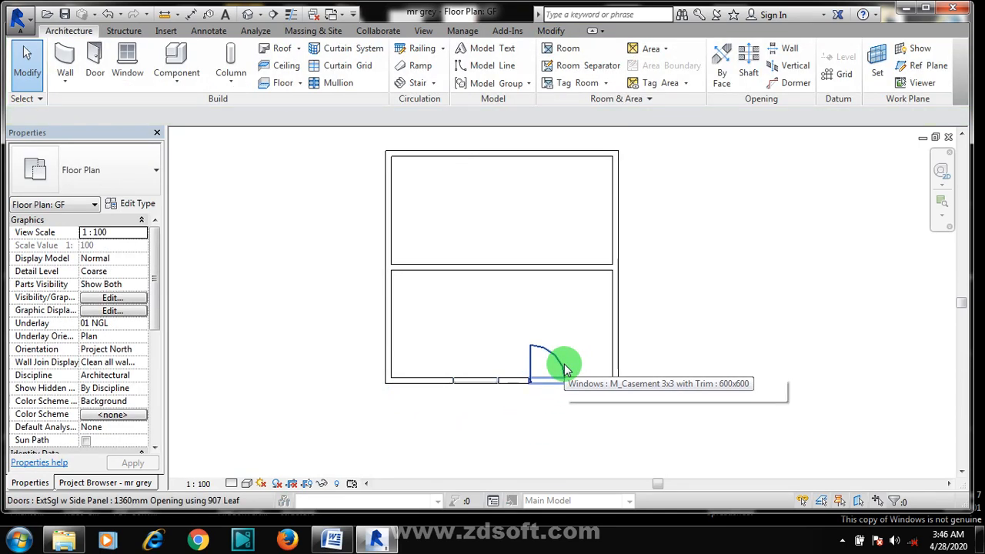
Review the types assigned to the front-wall window and door, and examine the door types available in the project
click(485, 385)
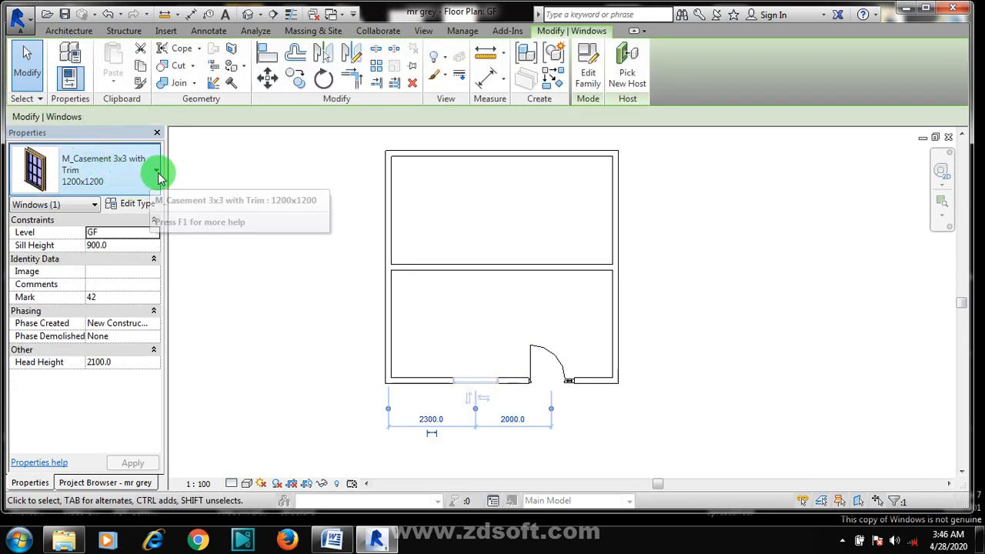
click(159, 175)
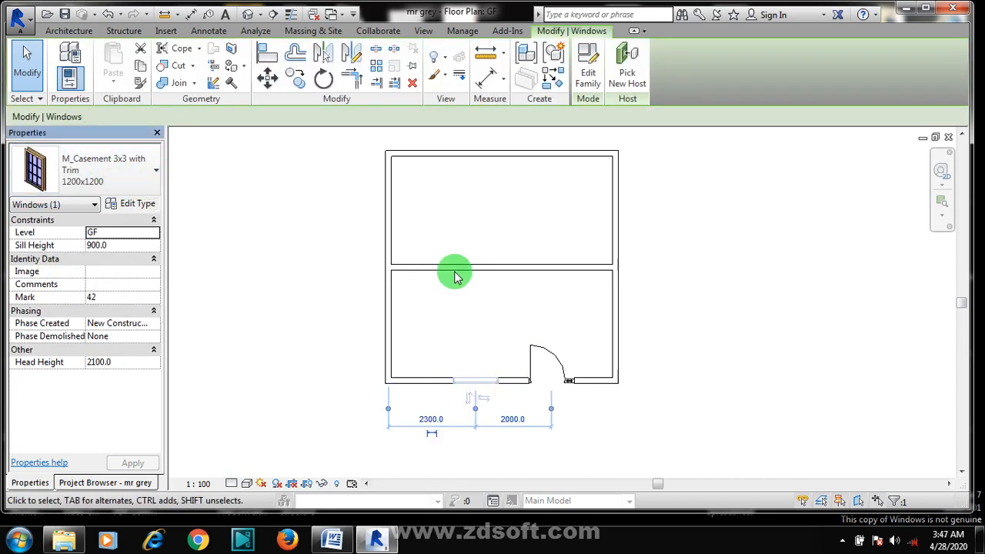
click(454, 298)
click(556, 355)
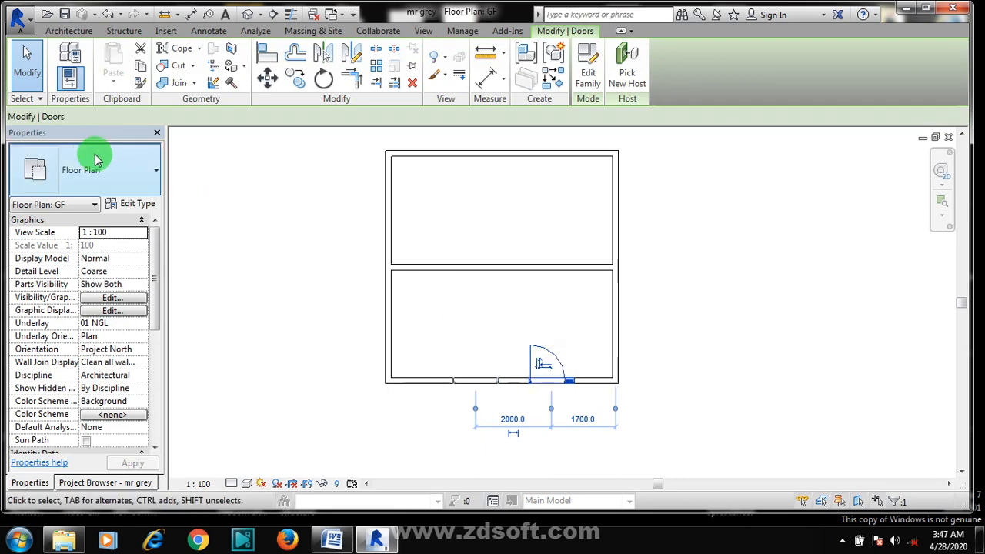
click(149, 174)
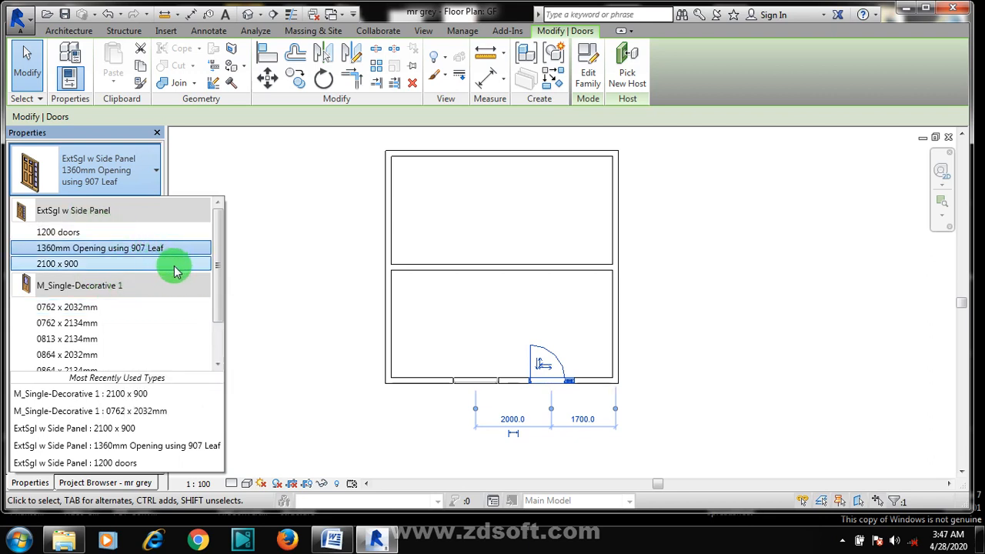
drag(221, 254, 231, 215)
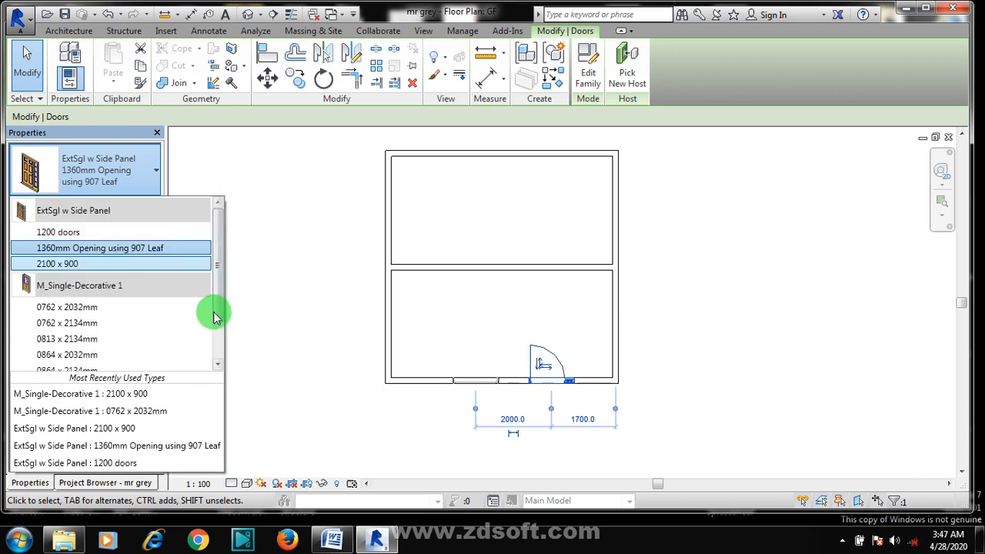
click(239, 184)
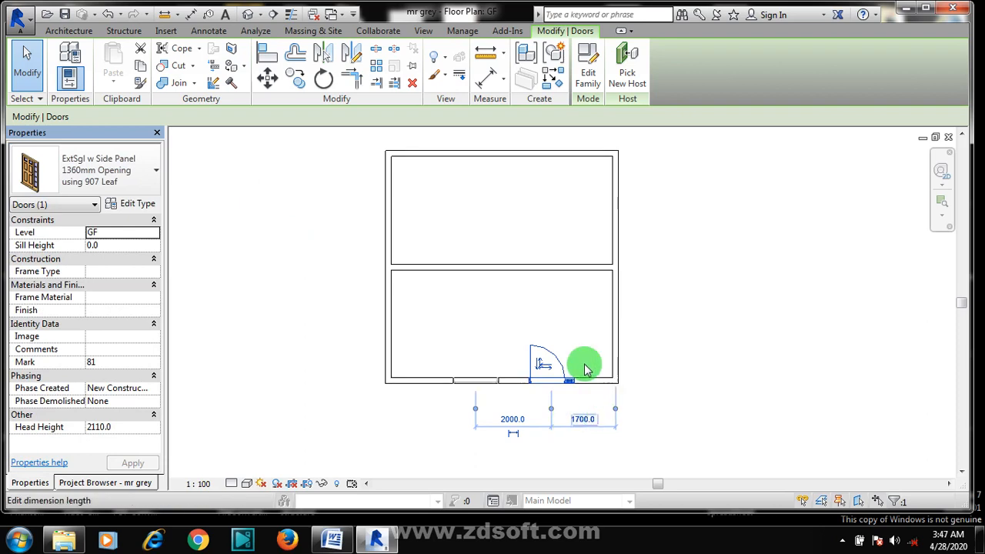
click(500, 319)
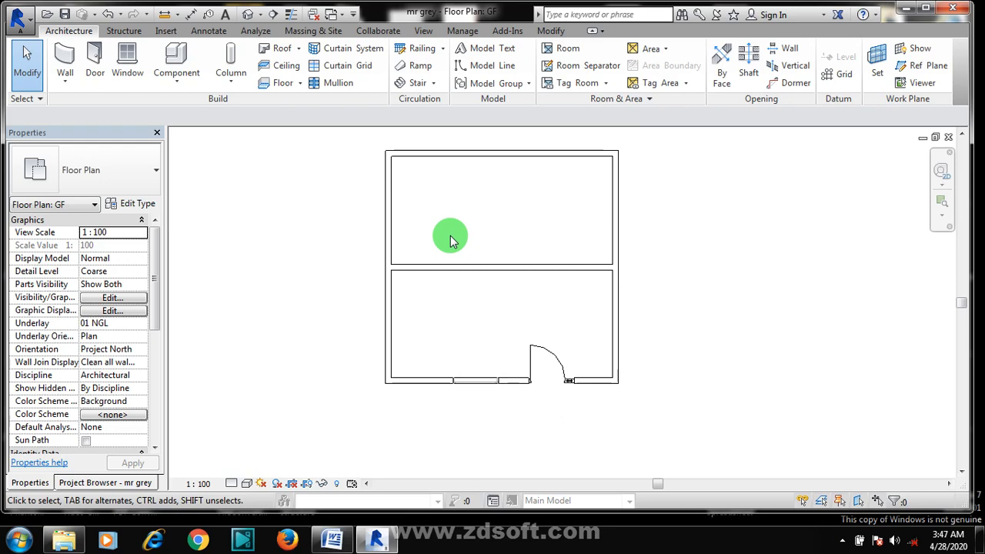
Open the default 3D view with the front wall's window and door in sight
click(422, 31)
click(417, 60)
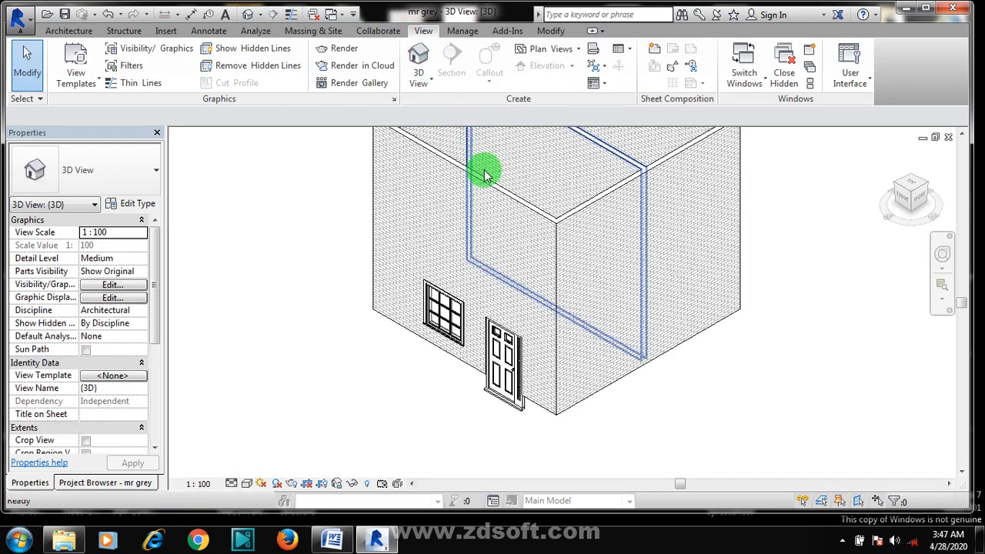
scroll(474, 448, down, 1)
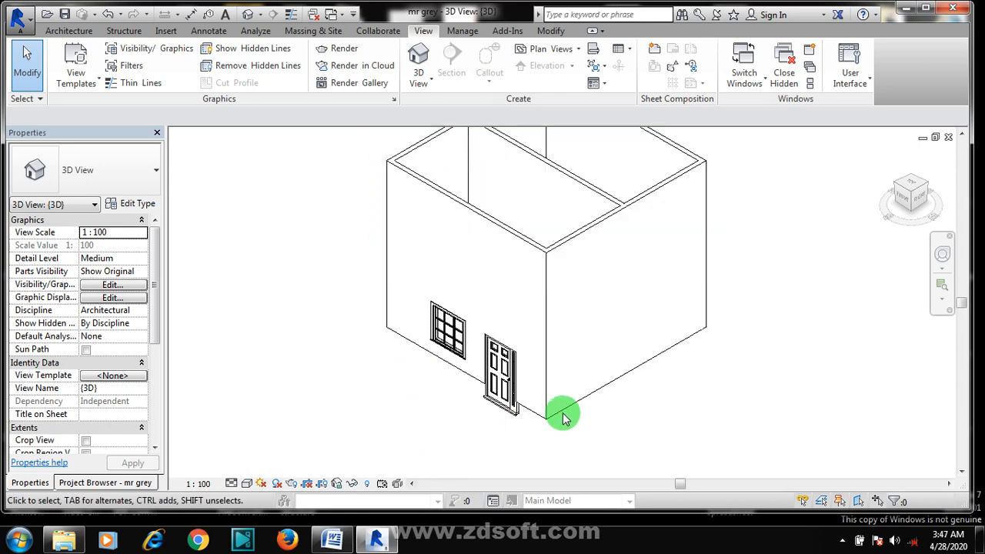
scroll(531, 409, down, 1)
scroll(539, 396, up, 2)
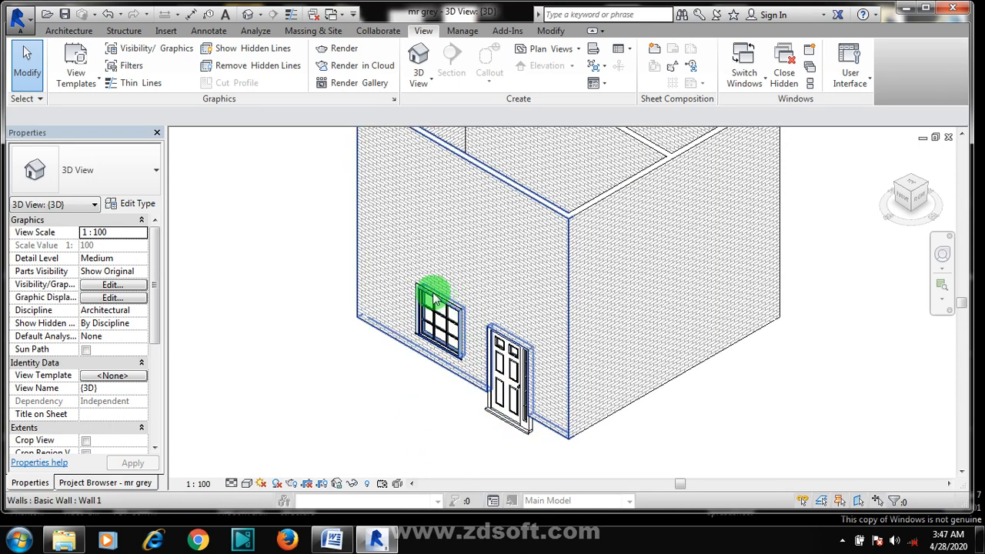
Try setting the vertical distance between the front door's head and the top of the wall to 900
click(512, 369)
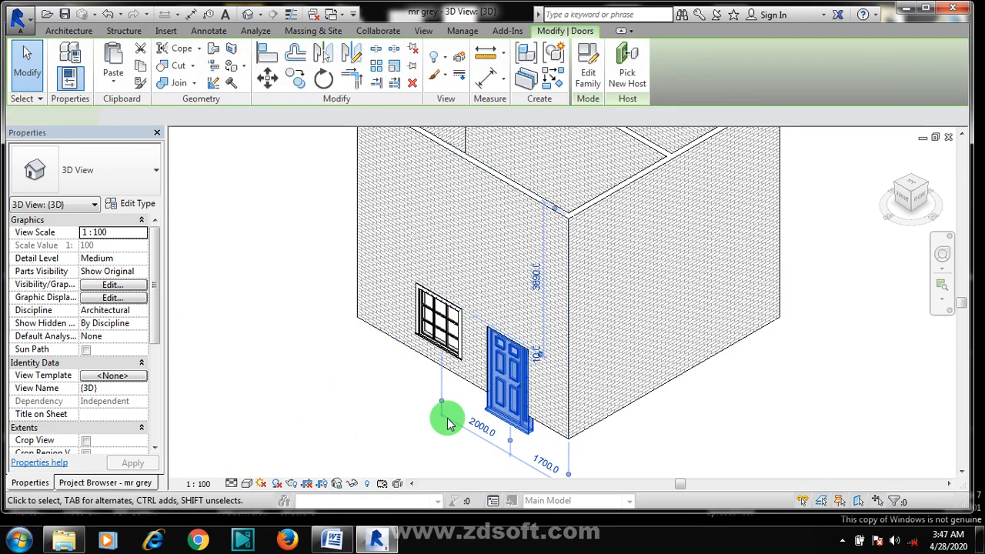
scroll(559, 275, up, 5)
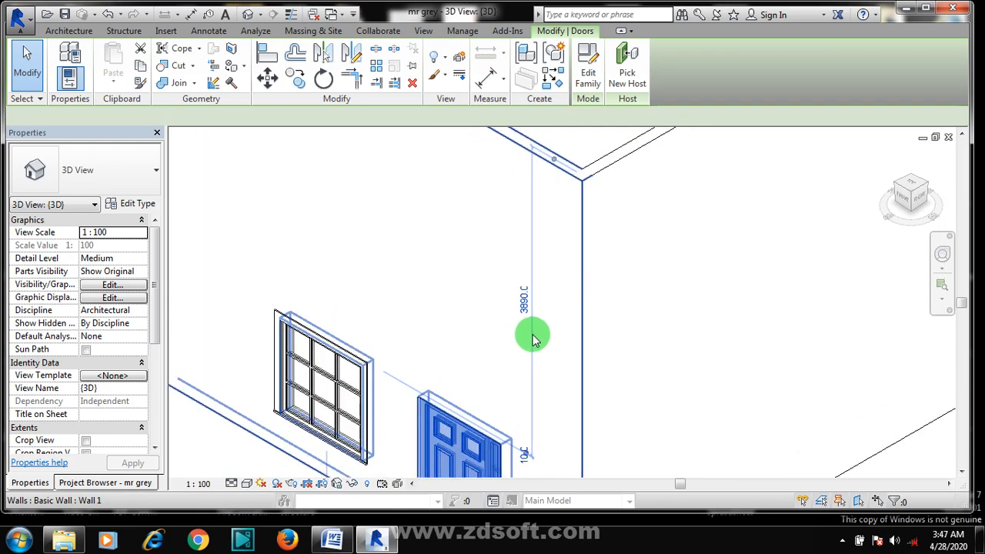
scroll(534, 294, up, 2)
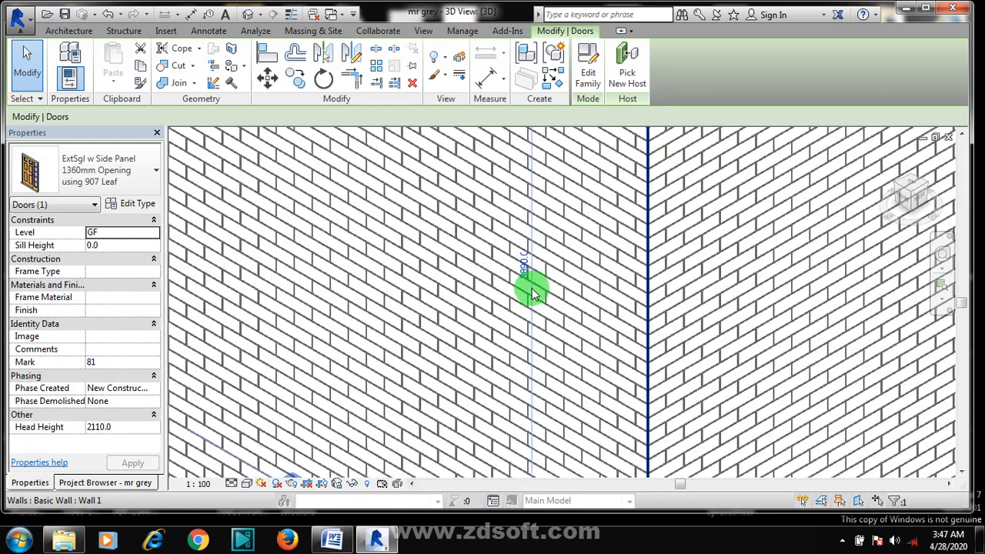
scroll(533, 292, down, 4)
scroll(534, 293, down, 1)
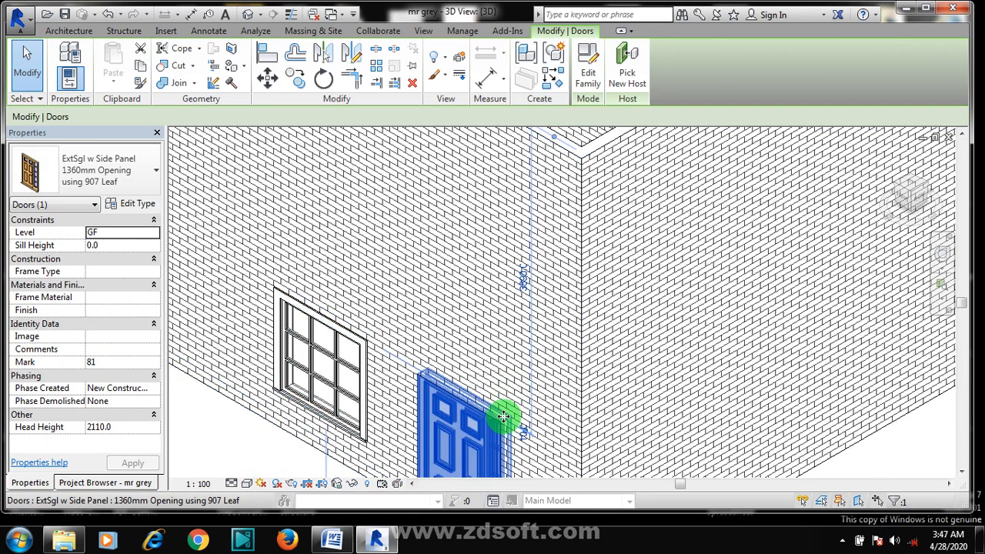
scroll(535, 323, down, 1)
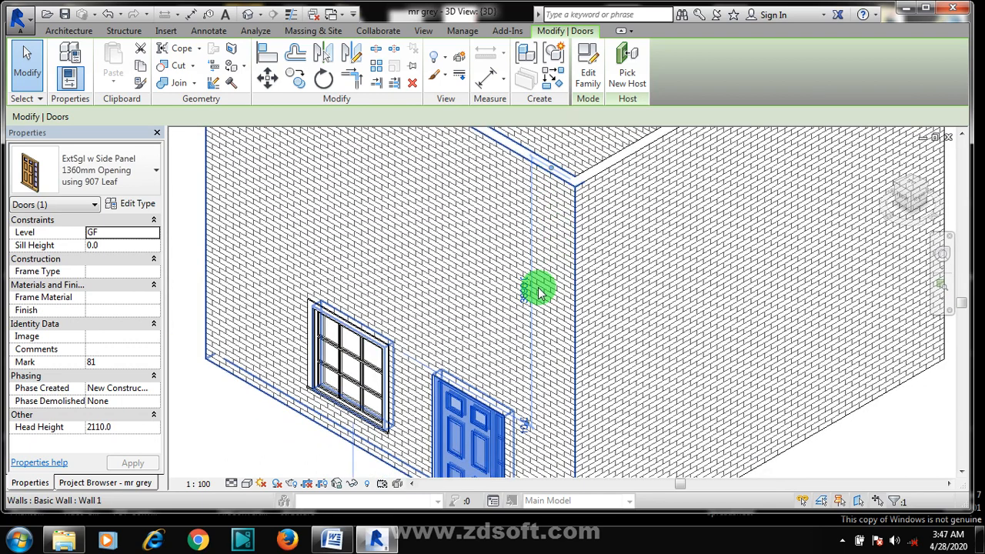
scroll(538, 292, up, 2)
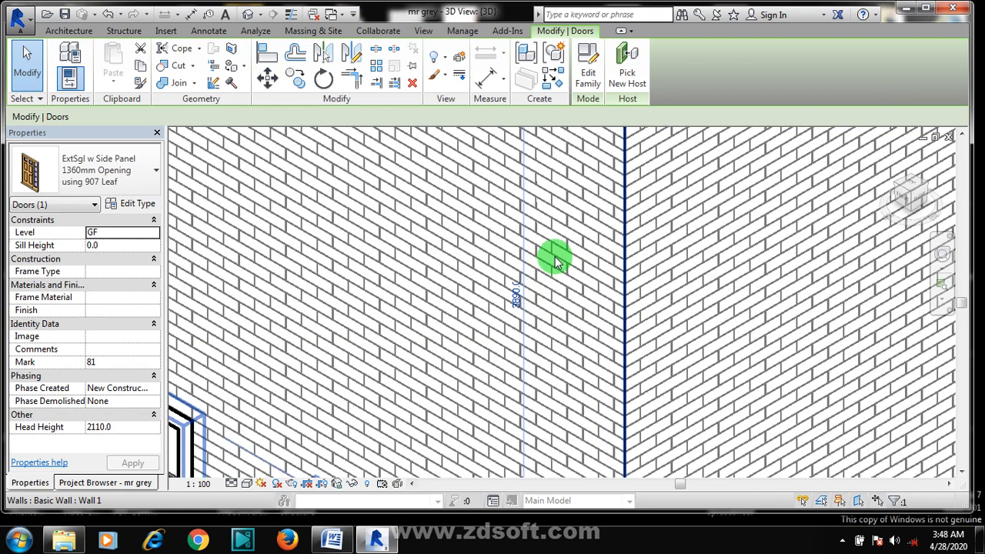
scroll(556, 261, down, 3)
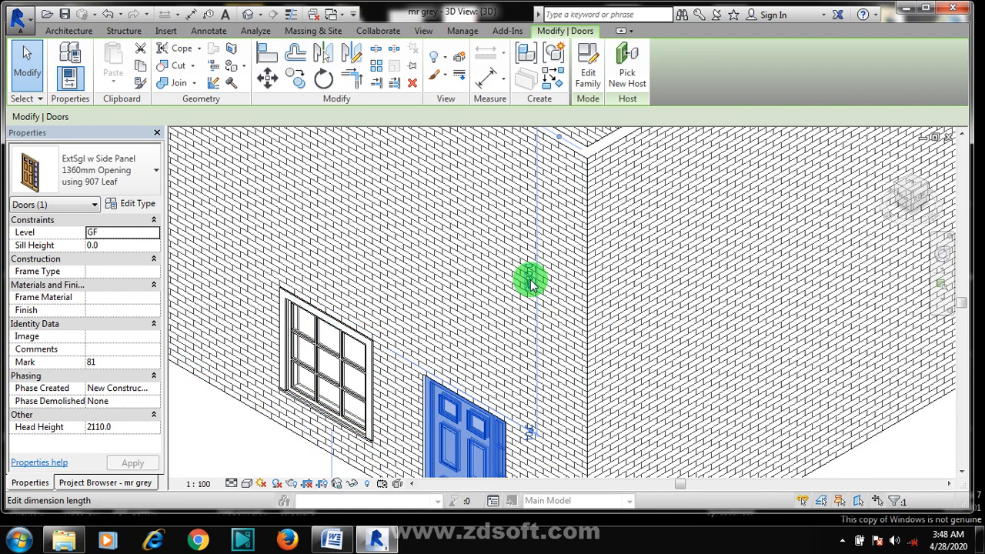
click(531, 283)
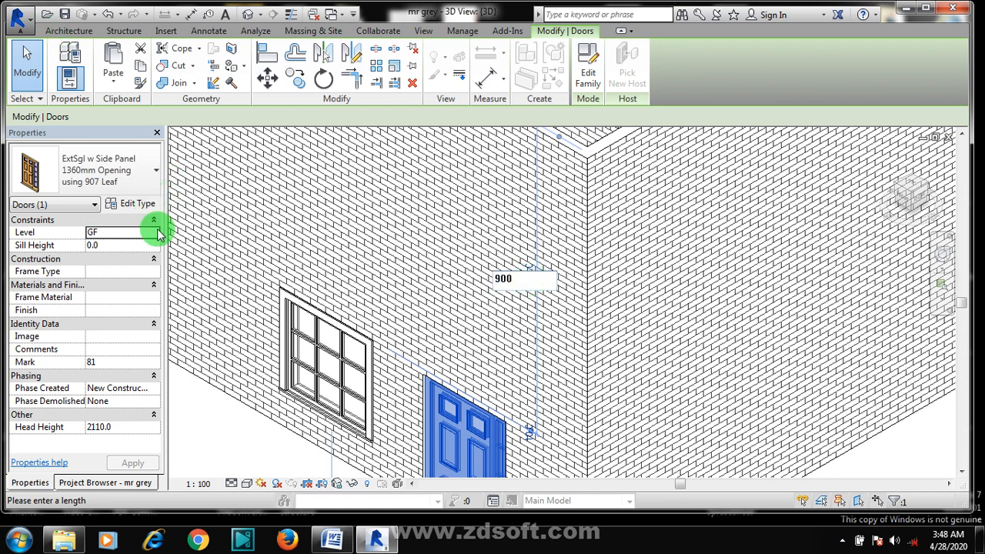
click(217, 231)
scroll(495, 298, down, 3)
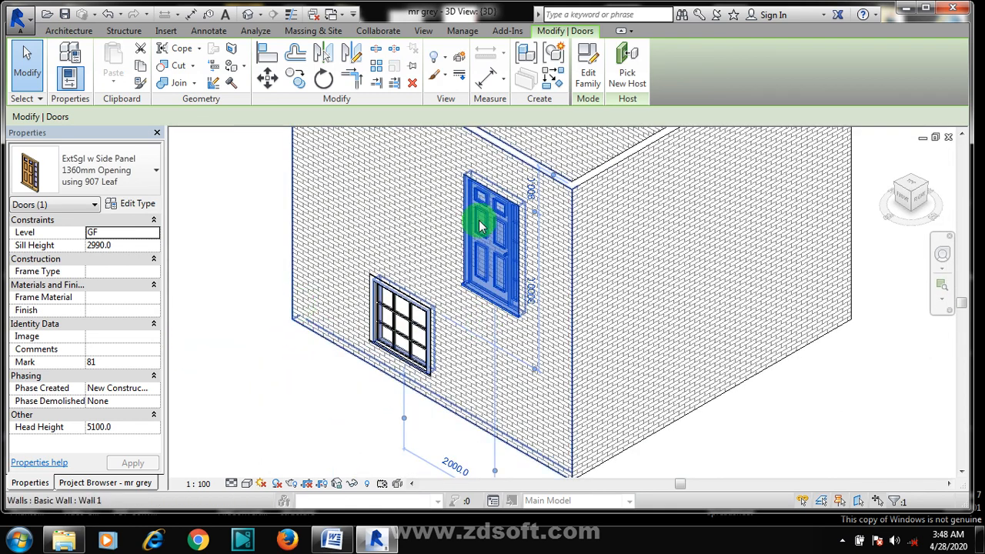
Try reducing the unconnected height of the front wall to 3000 with the door in its raised position
click(483, 134)
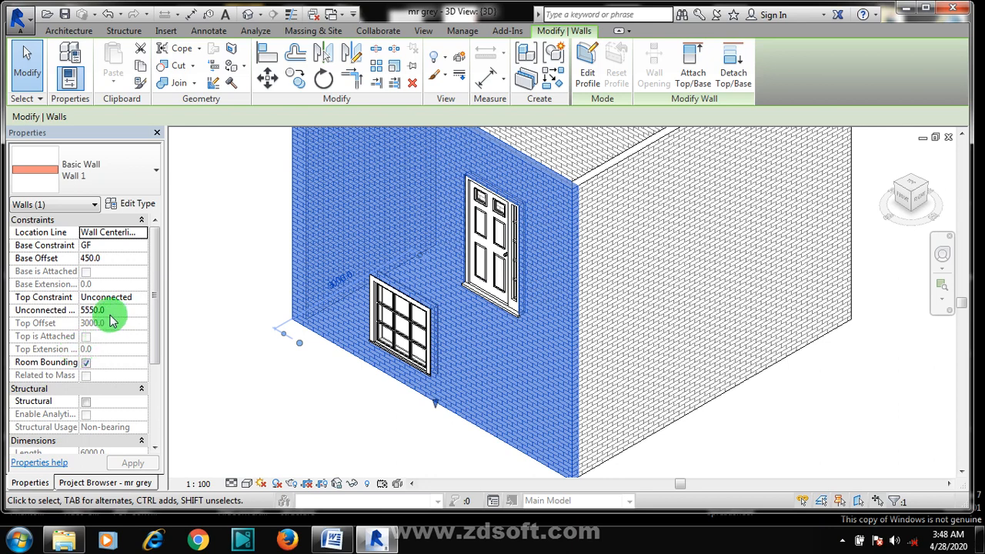
click(111, 311)
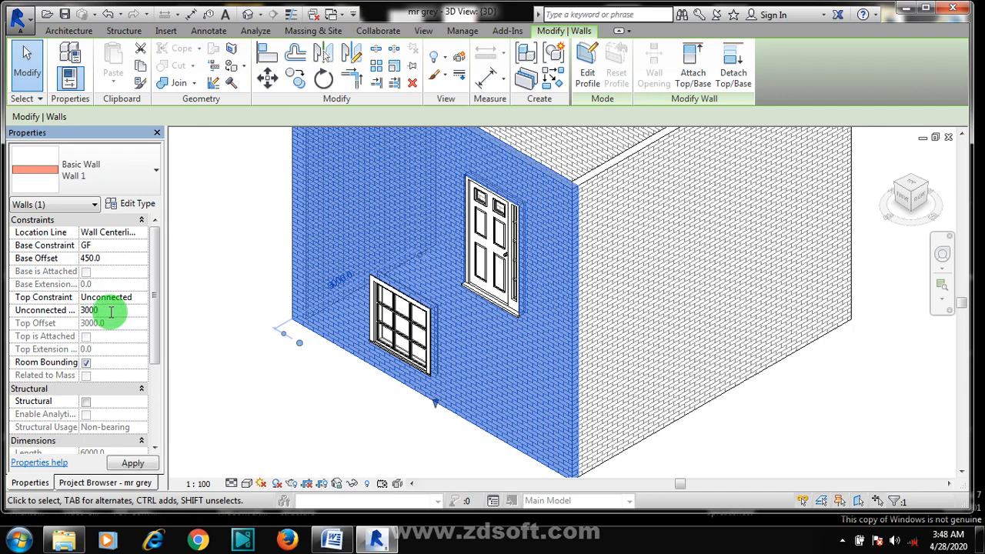
text(3000)
click(222, 327)
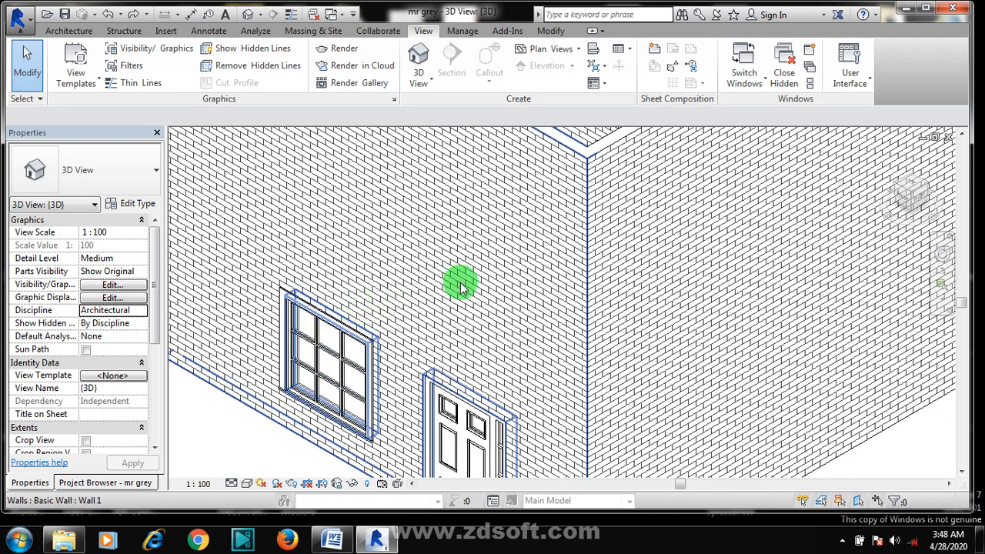
Set the unconnected height of the front wall containing the window and door to 3000
scroll(459, 283, down, 2)
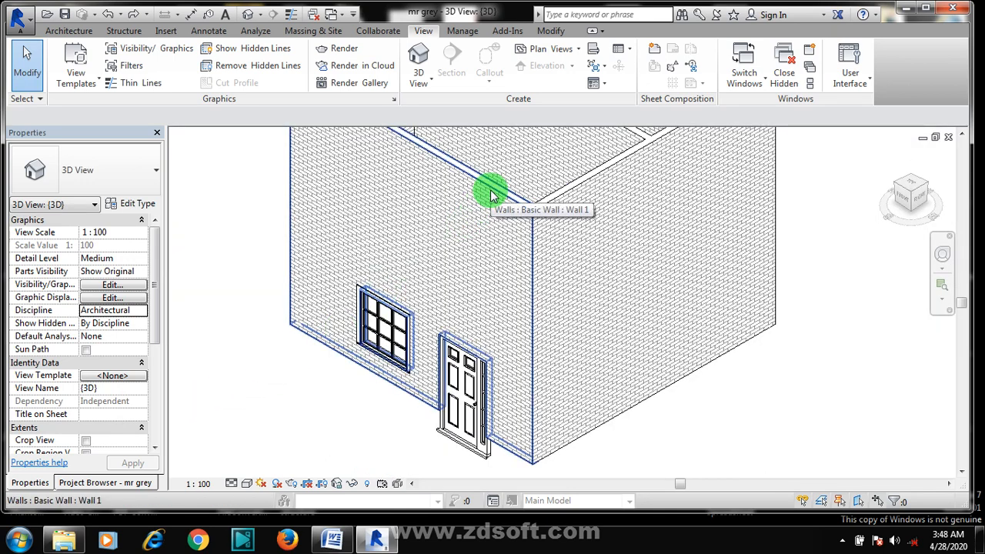
click(491, 194)
click(139, 309)
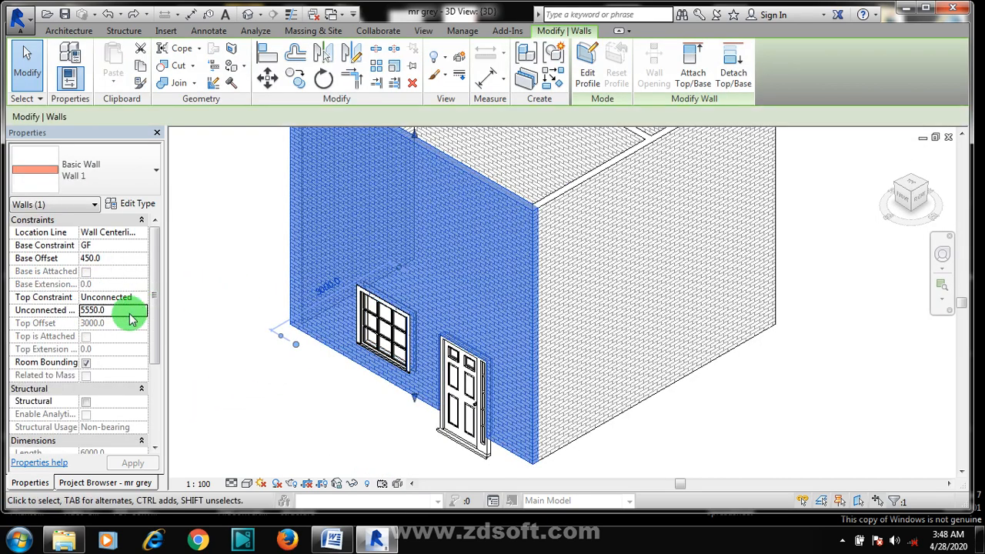
drag(108, 312, 60, 316)
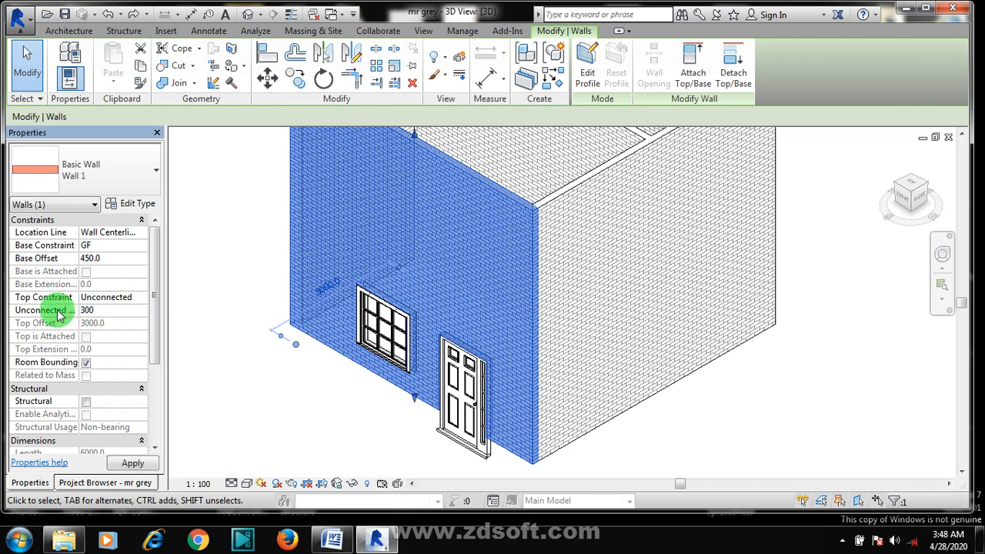
click(231, 275)
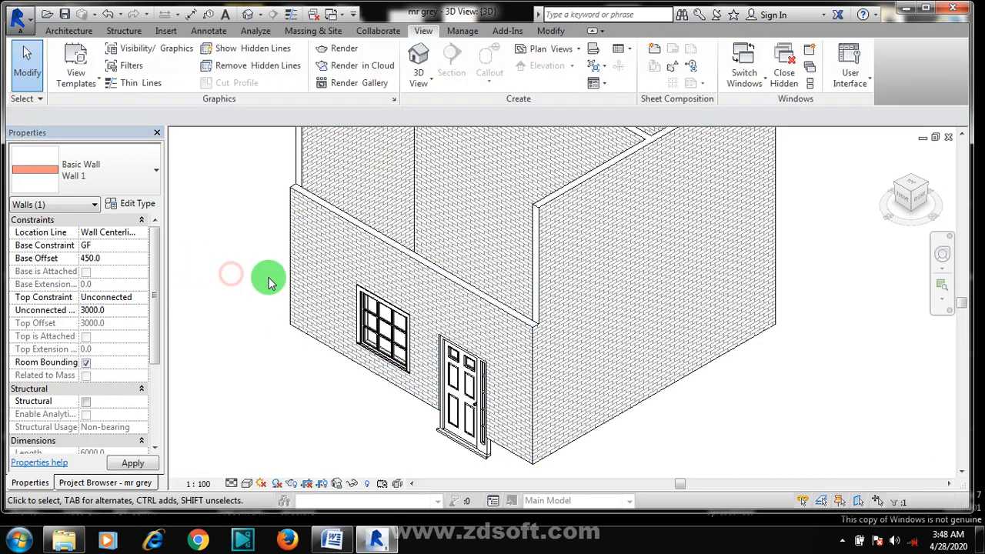
Set the unconnected height of the side wall adjoining the door end of the front wall to 3000
click(582, 188)
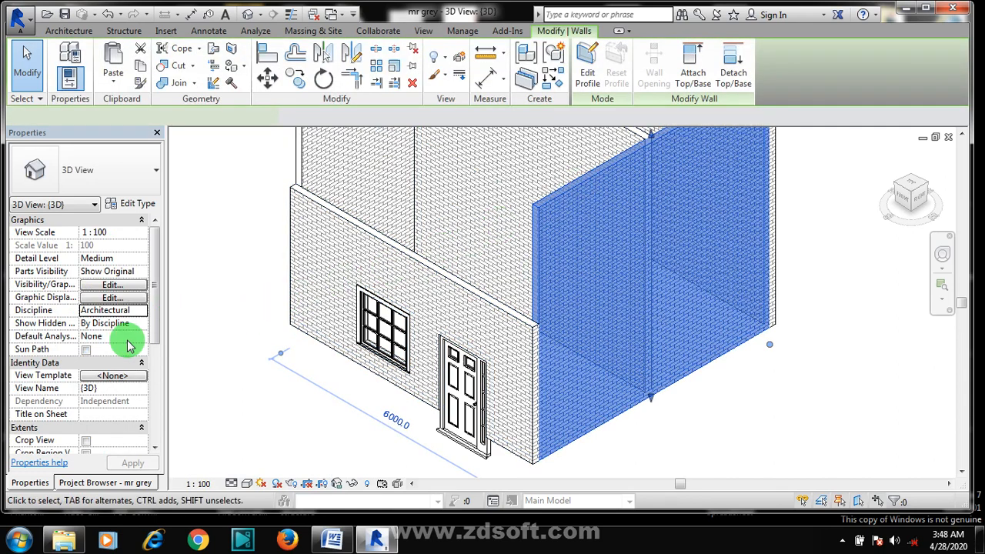
click(108, 312)
click(109, 310)
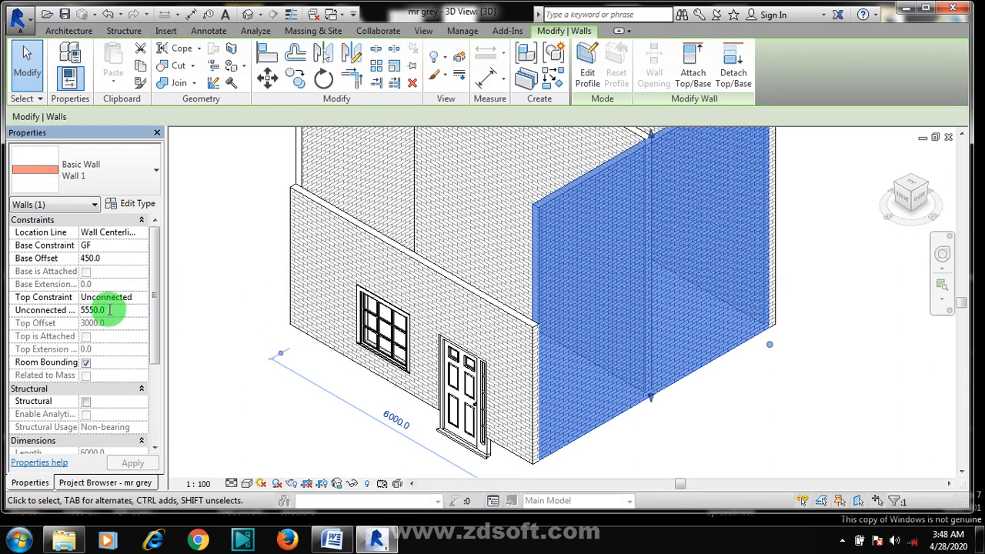
drag(109, 310, 73, 311)
text(3000)
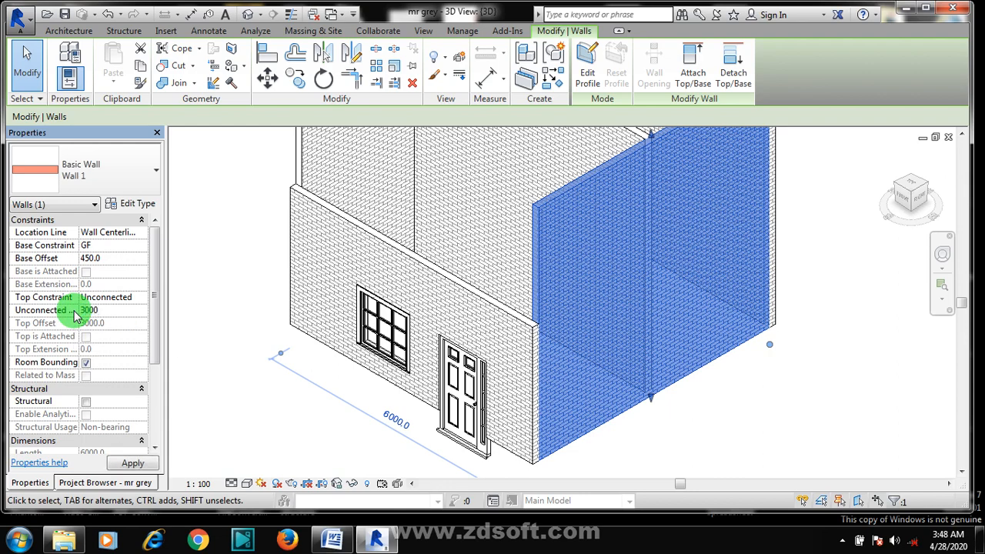
click(223, 284)
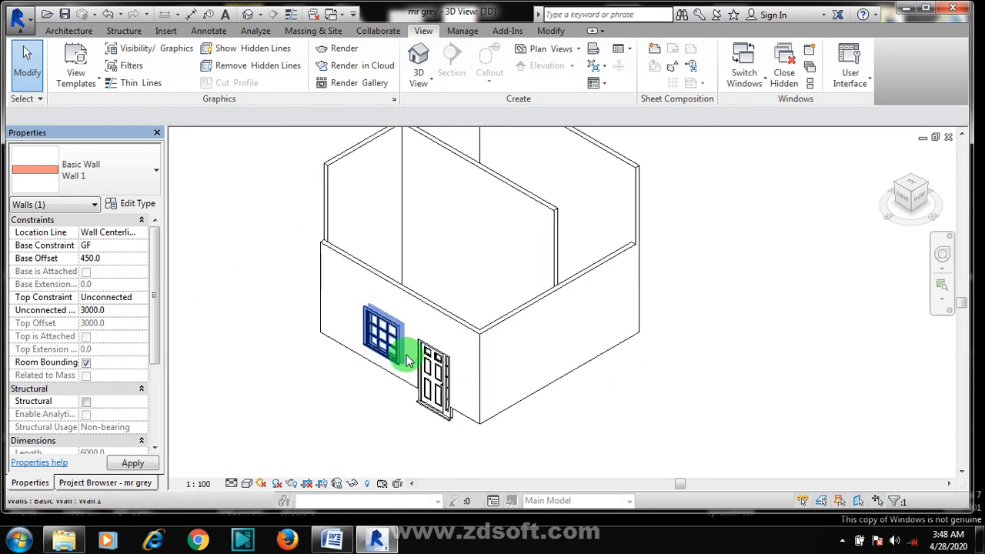
key(Escape)
Set the unconnected height of the interior partition and the two remaining outer walls to 3000
click(471, 171)
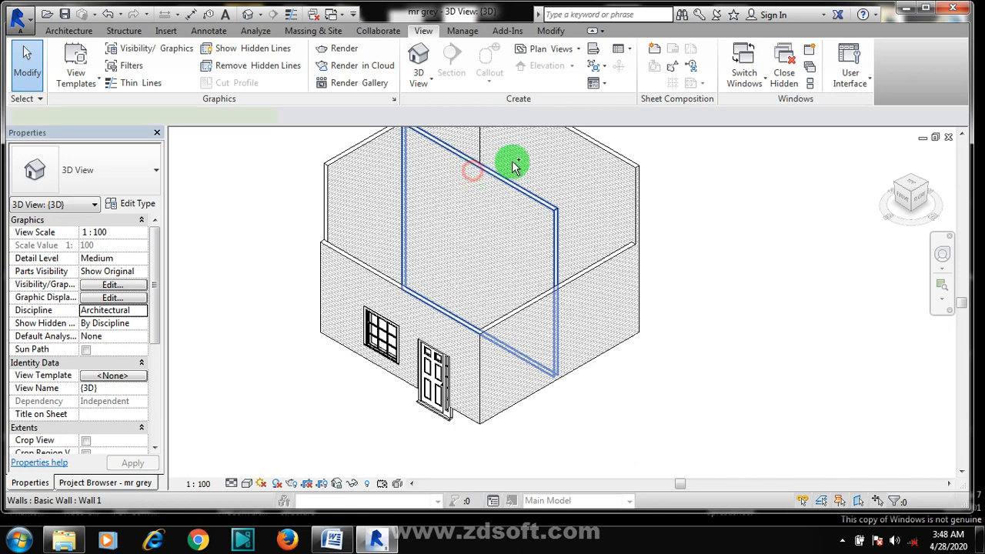
ctrl+click(567, 147)
ctrl+click(387, 150)
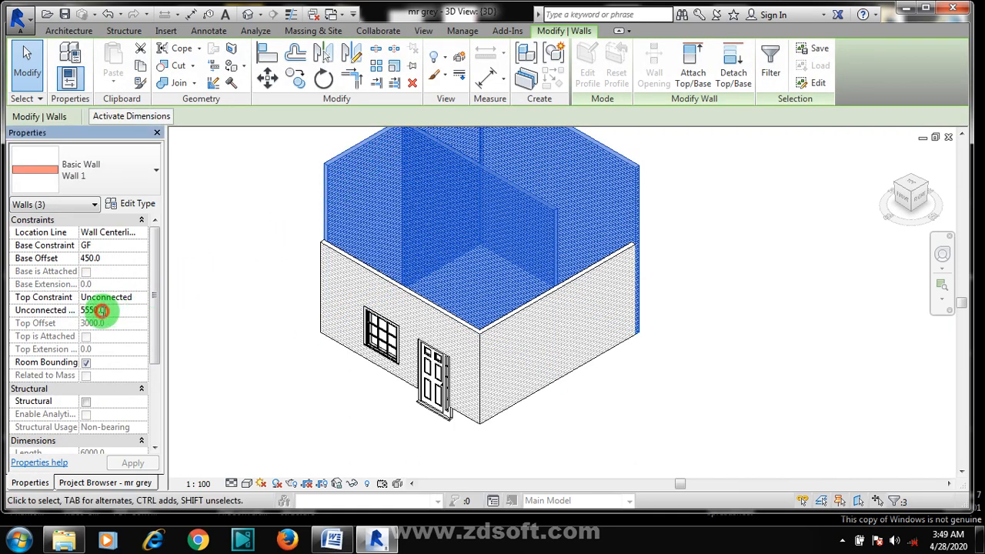
drag(102, 310, 82, 312)
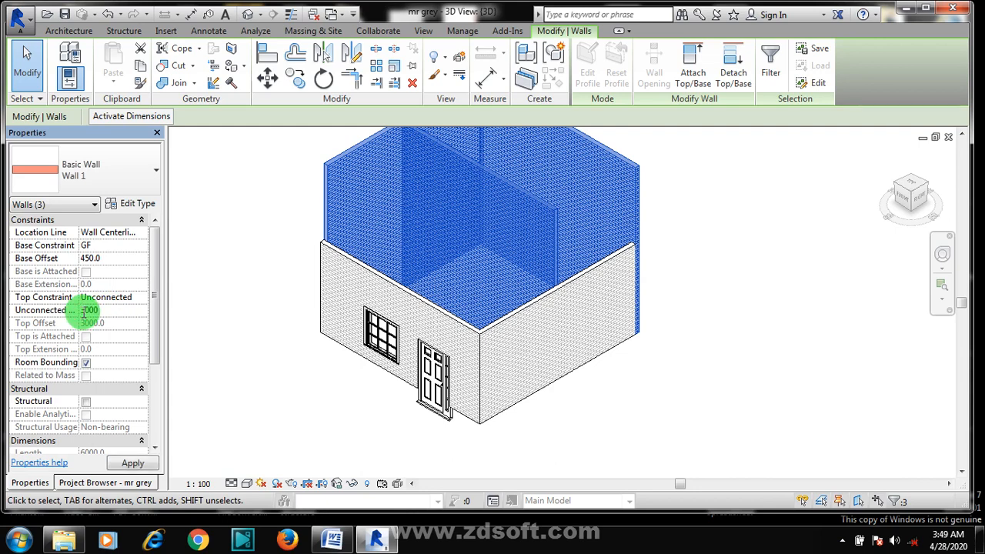
click(238, 325)
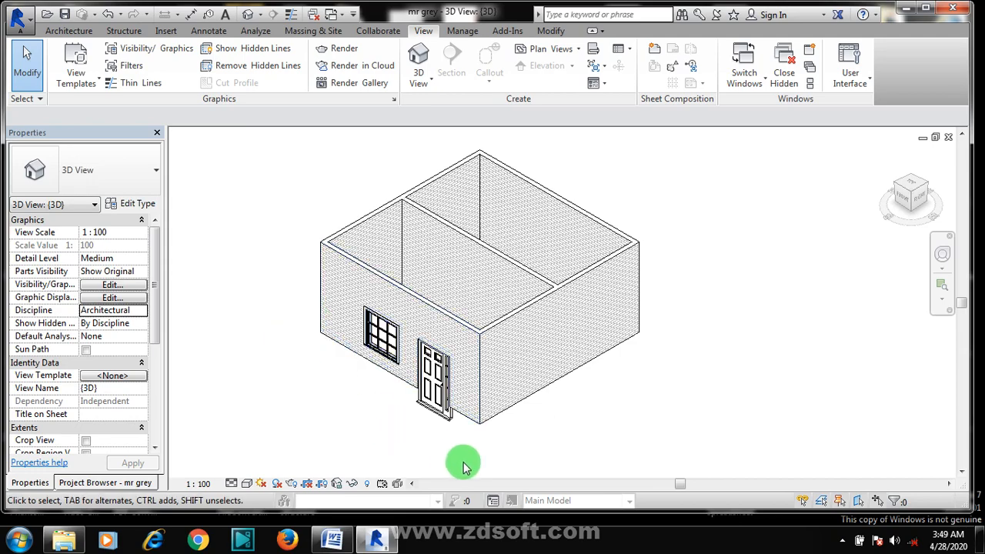
scroll(464, 467, up, 5)
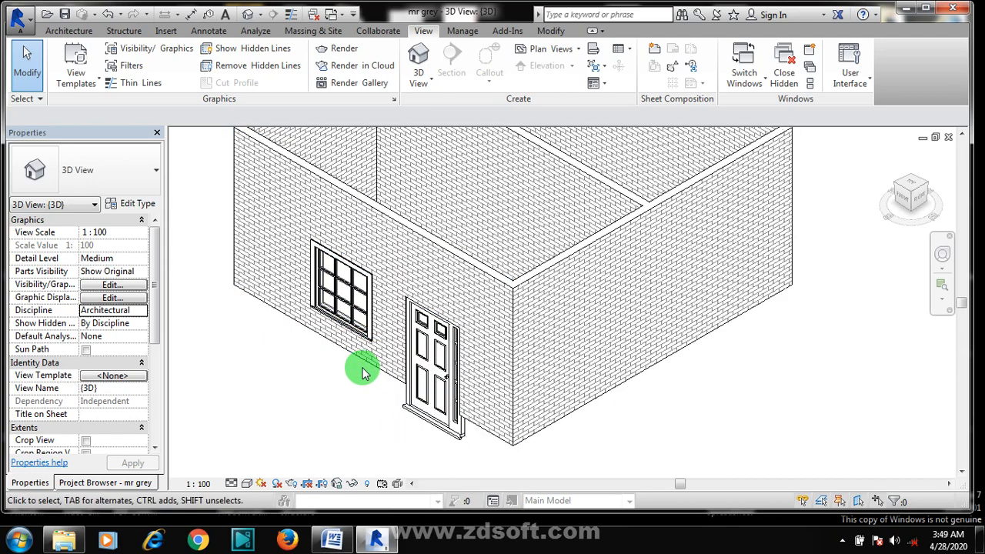
scroll(582, 390, down, 3)
scroll(402, 293, up, 4)
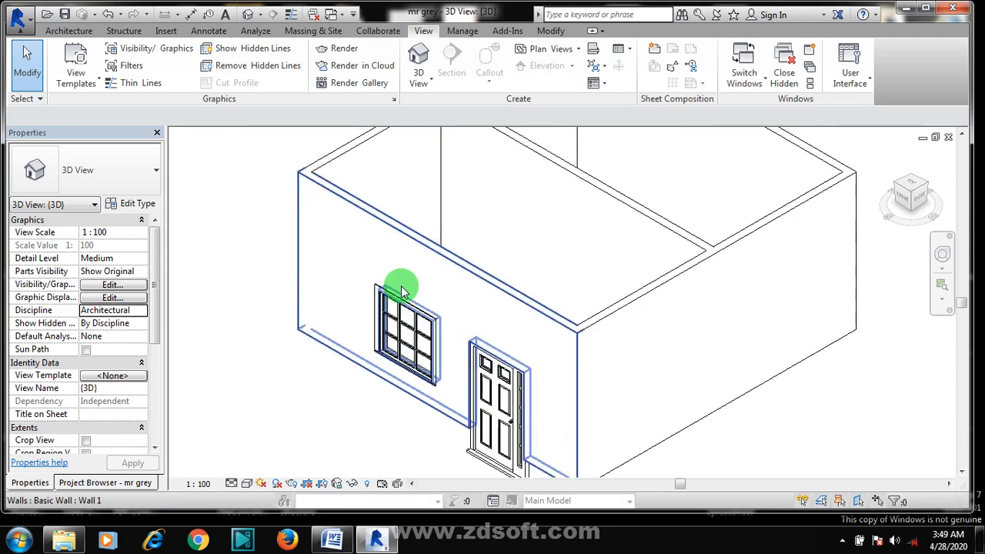
scroll(402, 291, down, 2)
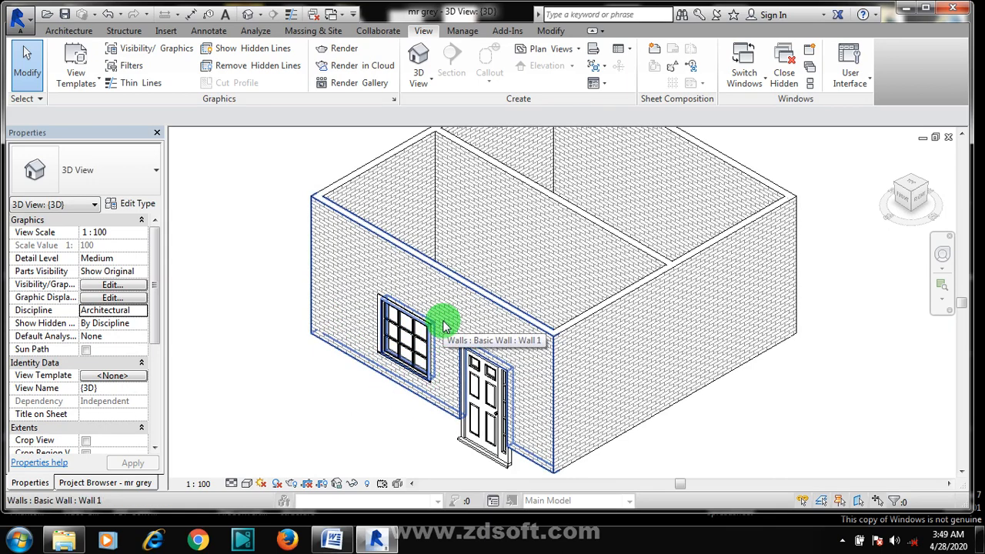
scroll(405, 368, up, 2)
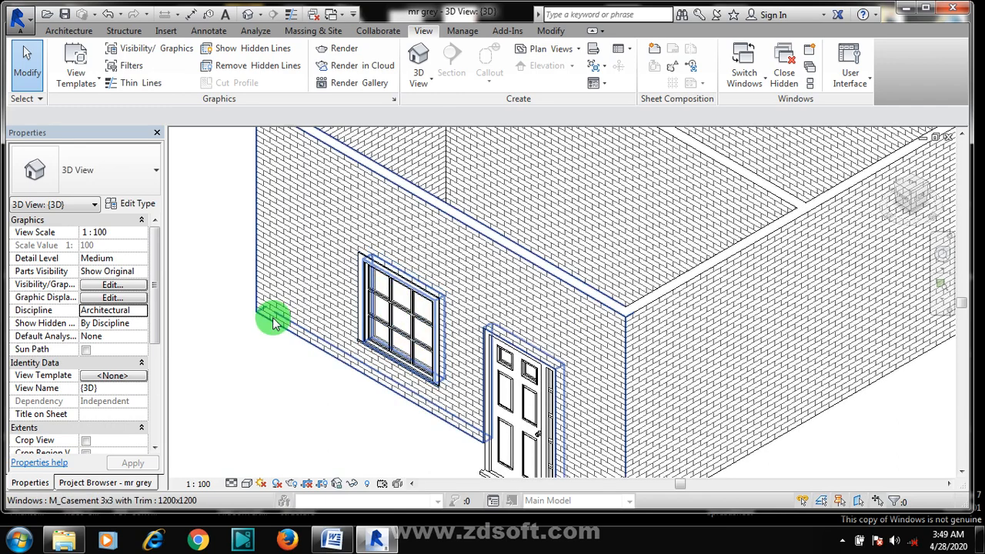
scroll(262, 316, down, 4)
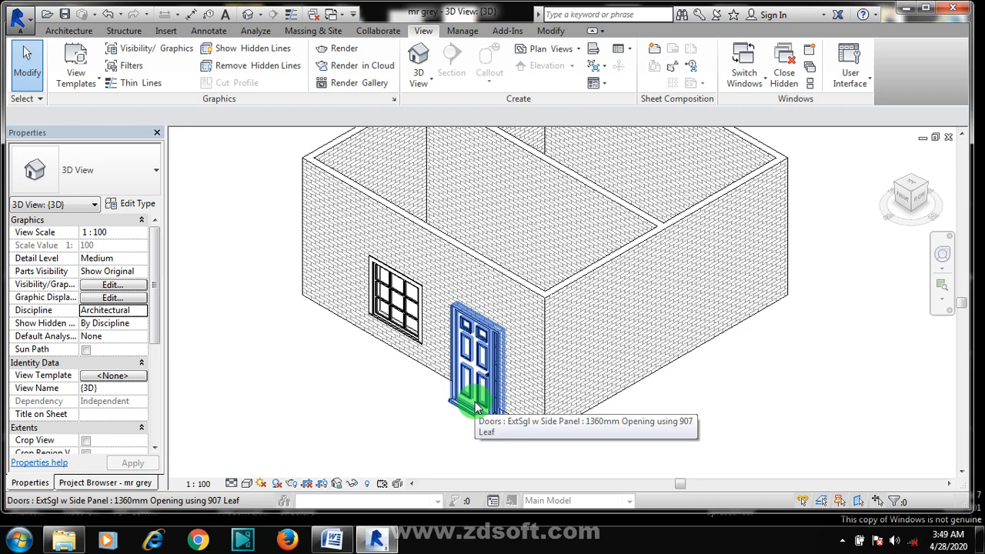
click(844, 542)
click(853, 466)
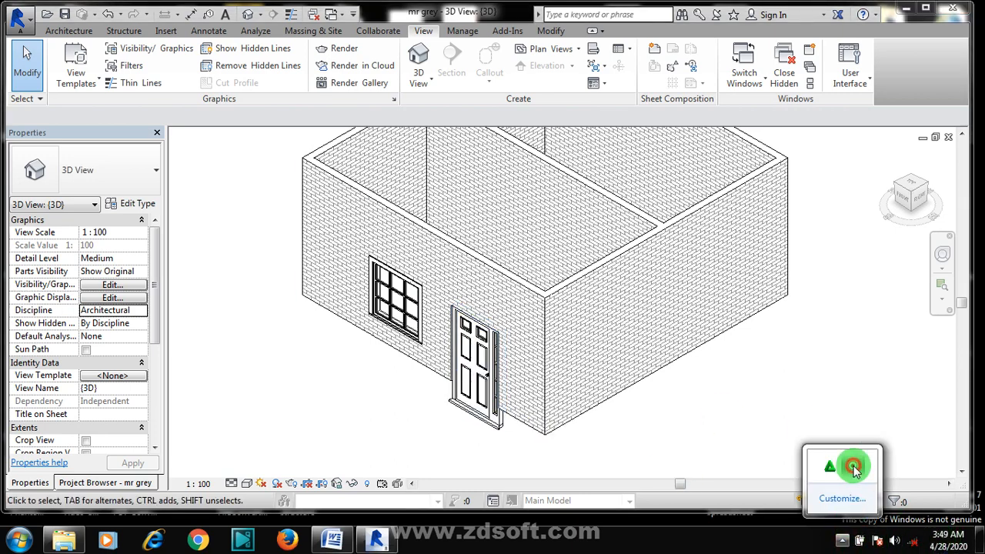
click(799, 391)
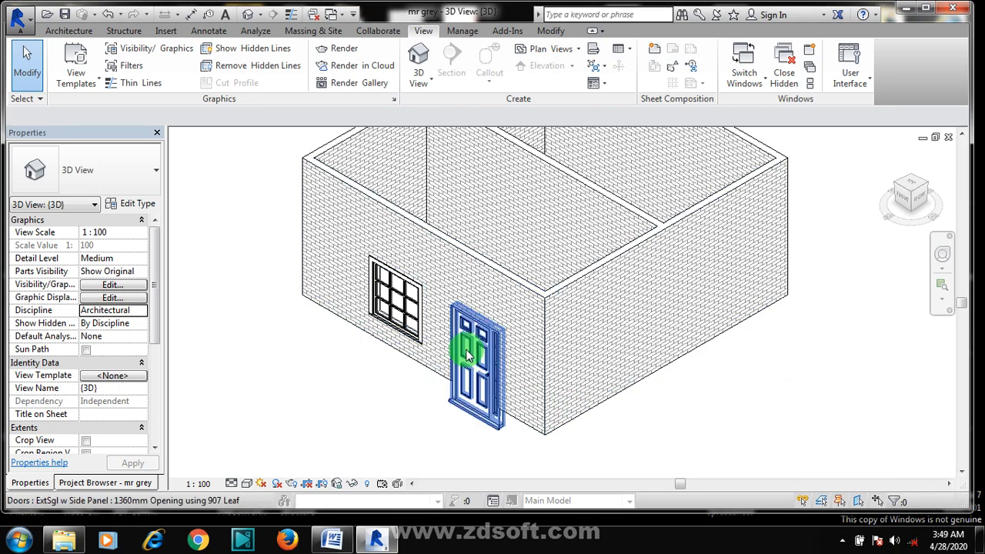
Set the vertical distance between the front door's head and the top of the wall to 900
click(495, 418)
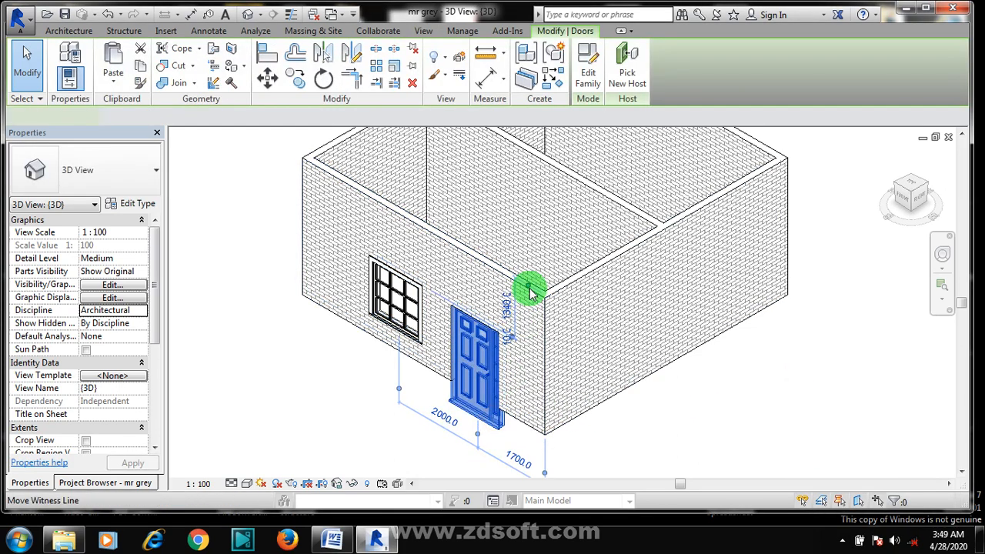
scroll(529, 303, up, 4)
scroll(506, 324, up, 2)
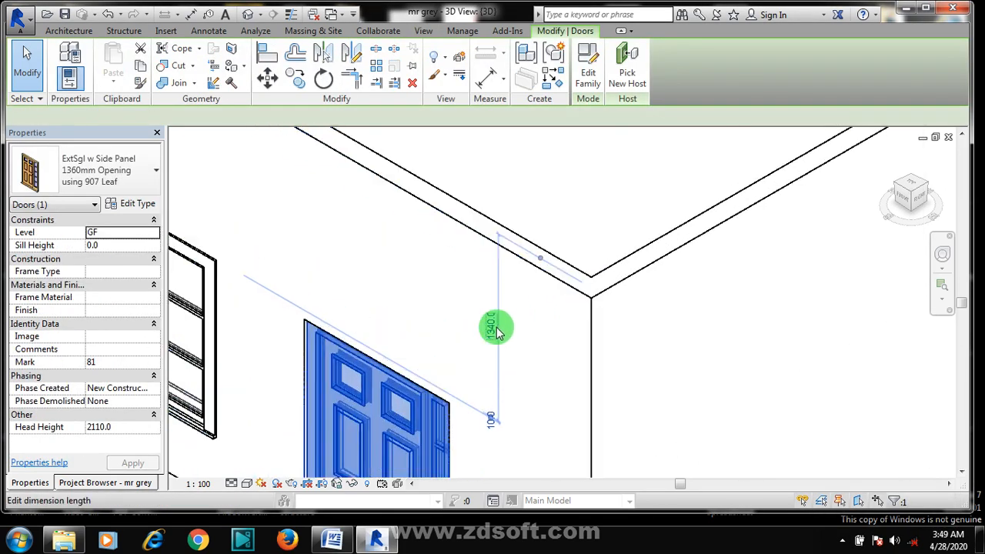
scroll(492, 331, up, 2)
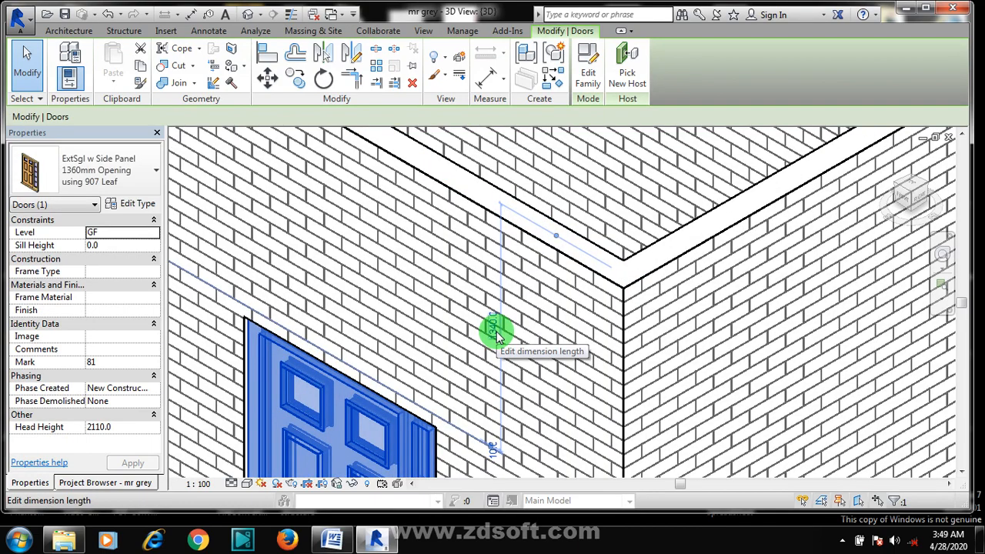
click(495, 331)
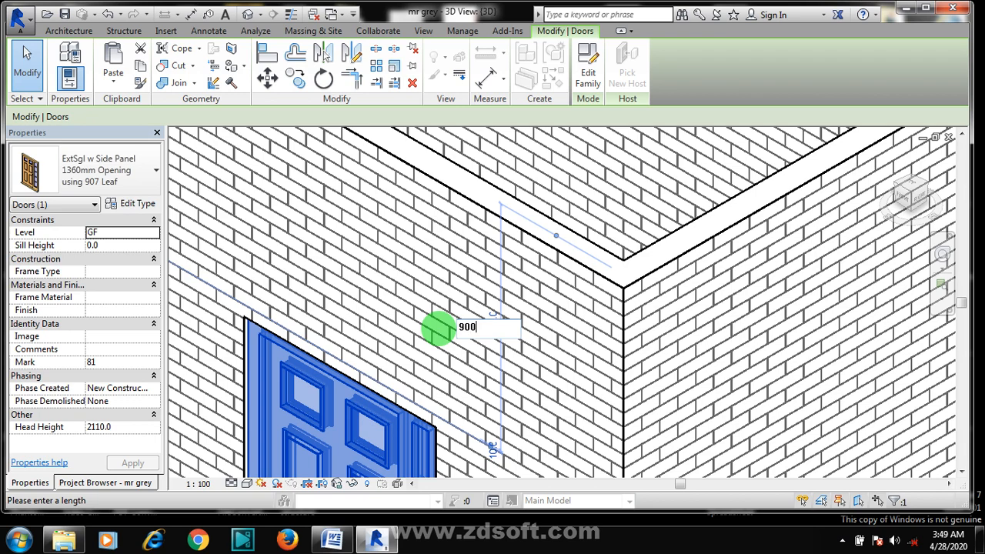
text(900)
key(Return)
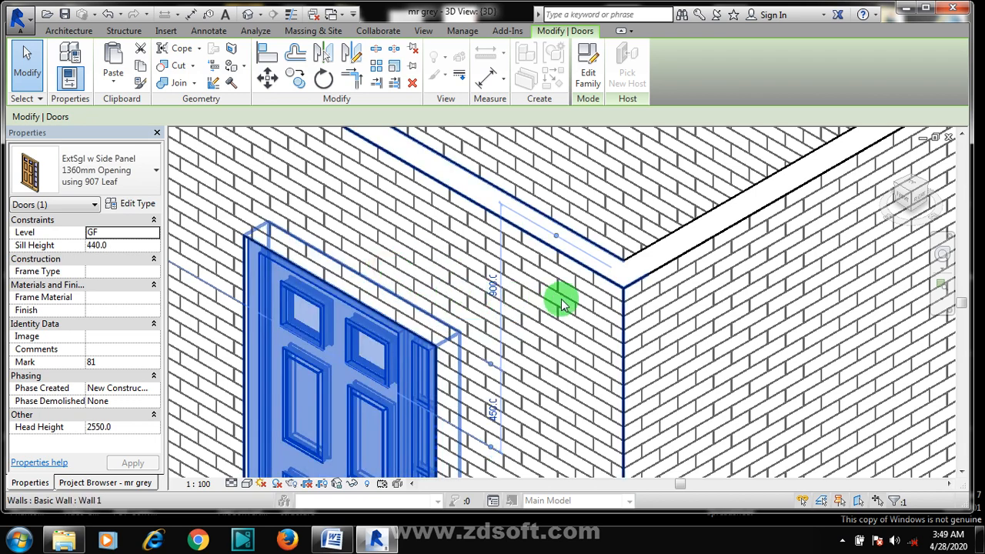
scroll(567, 289, down, 5)
click(311, 377)
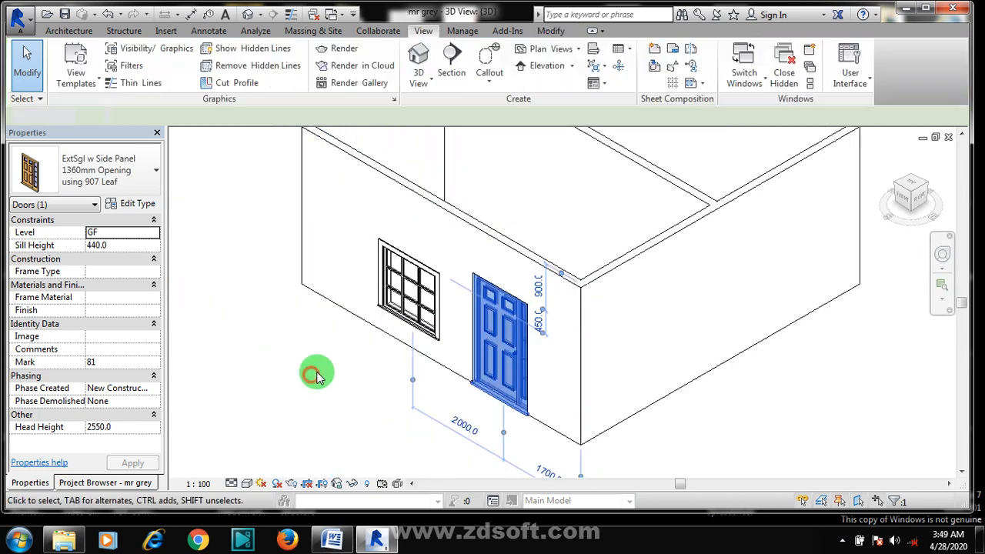
Align the front window's head with the door's head by setting the vertical distance between them to 0
click(425, 279)
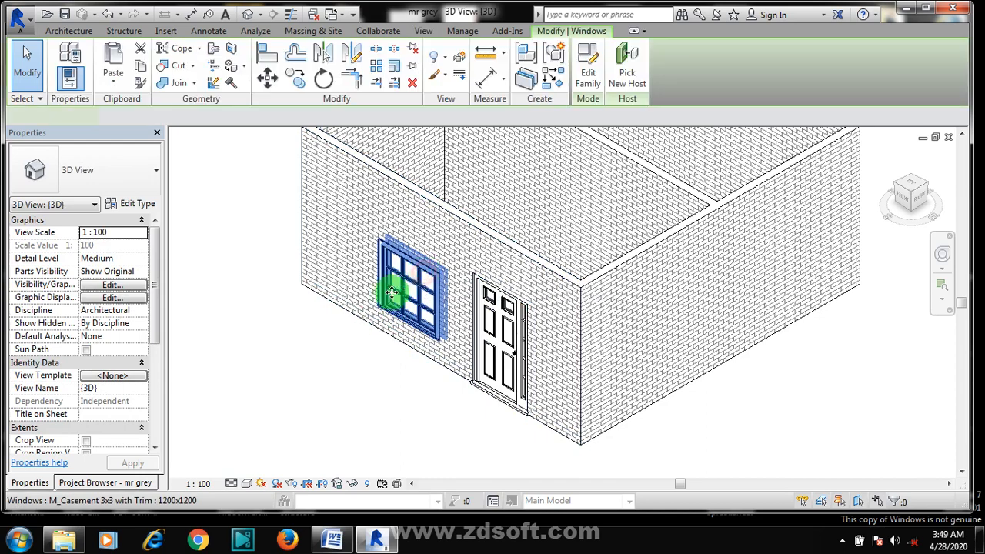
scroll(442, 275, up, 2)
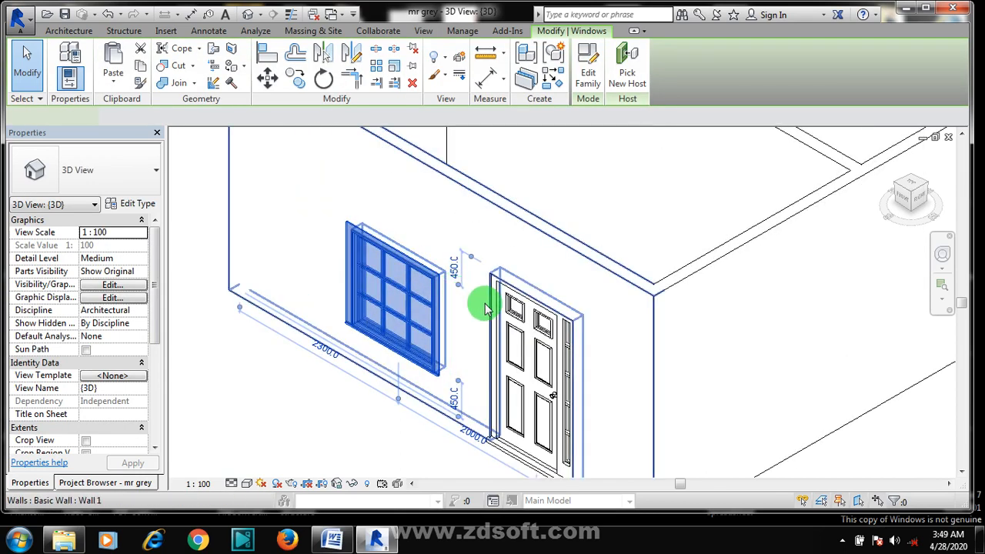
scroll(501, 270, up, 3)
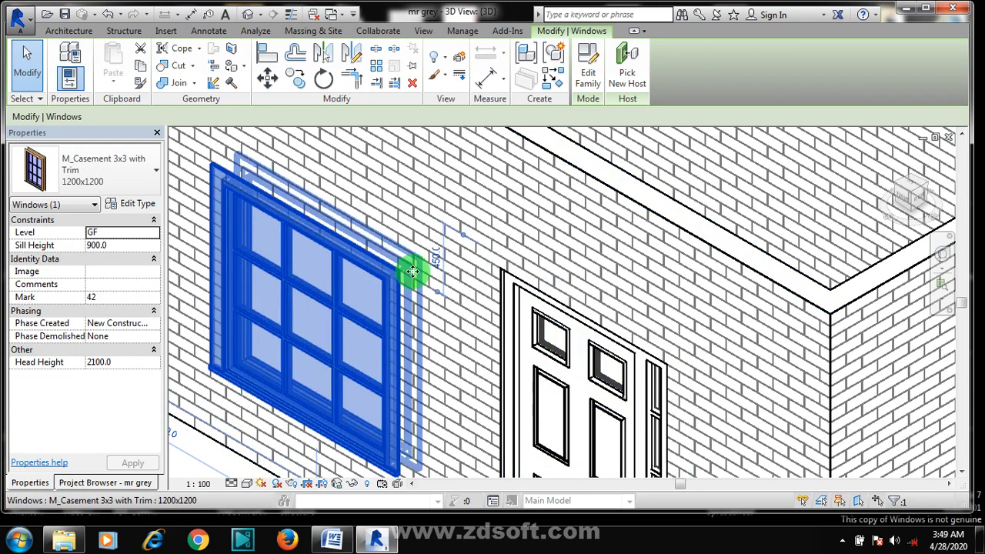
scroll(413, 274, up, 2)
click(452, 252)
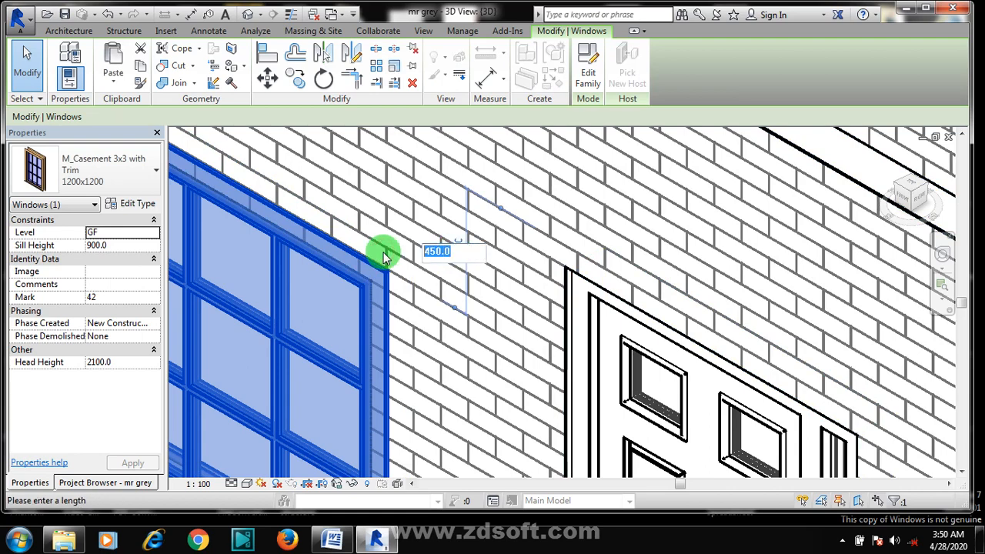
text(0)
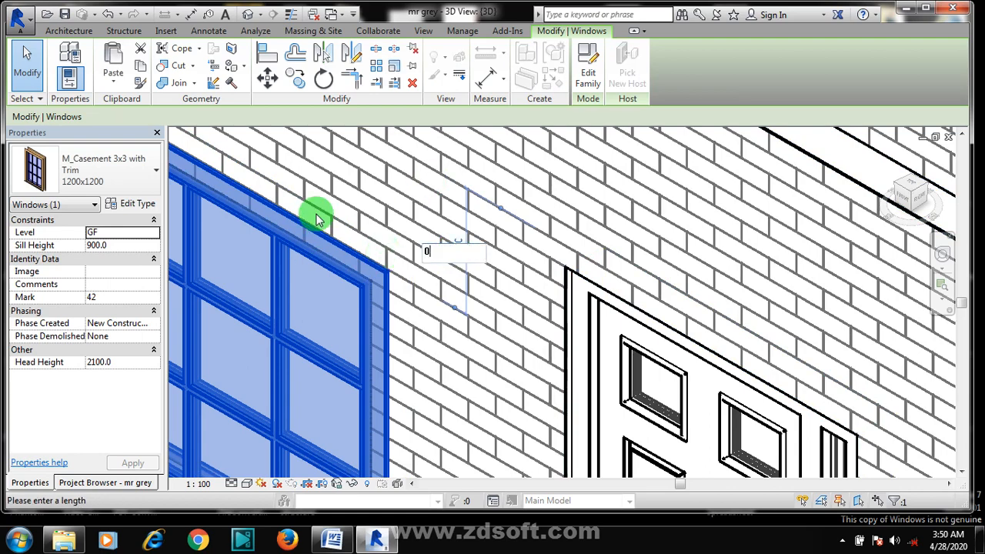
key(Return)
scroll(508, 235, down, 5)
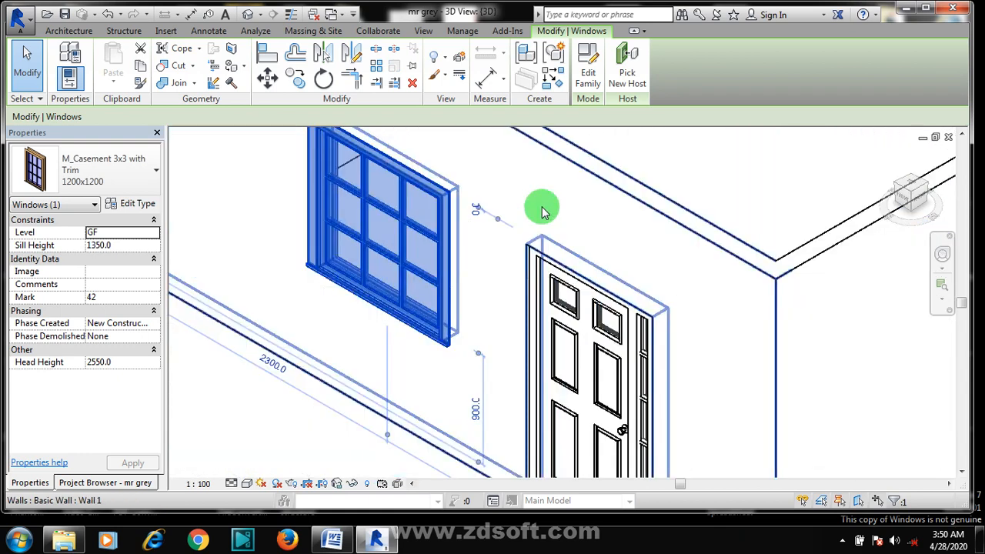
click(275, 334)
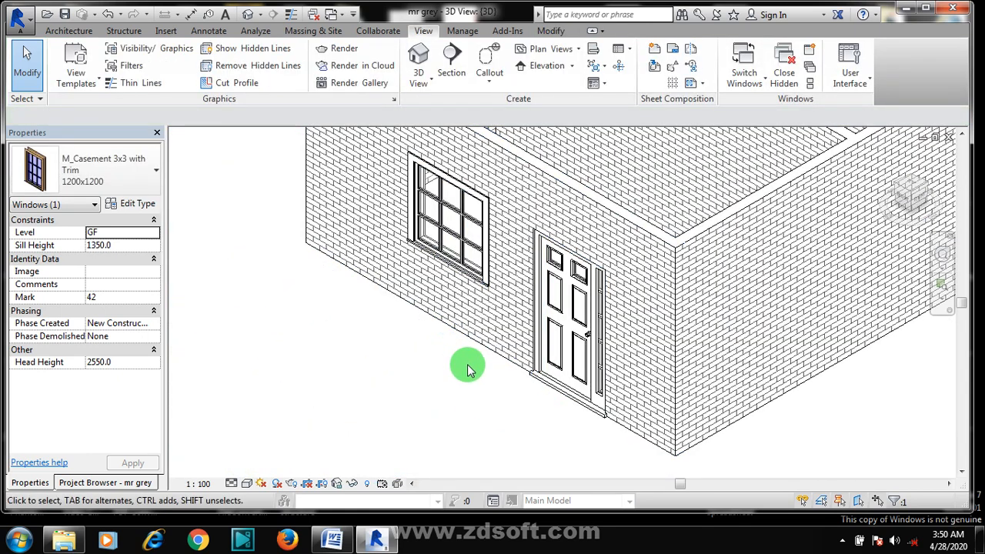
scroll(400, 335, down, 2)
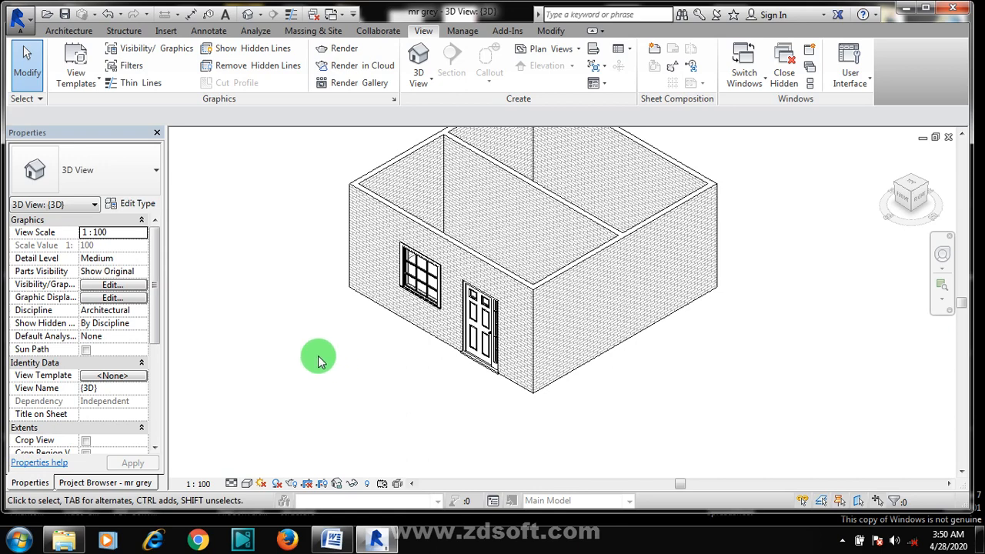
Close the element properties and open the GF floor plan view
click(157, 135)
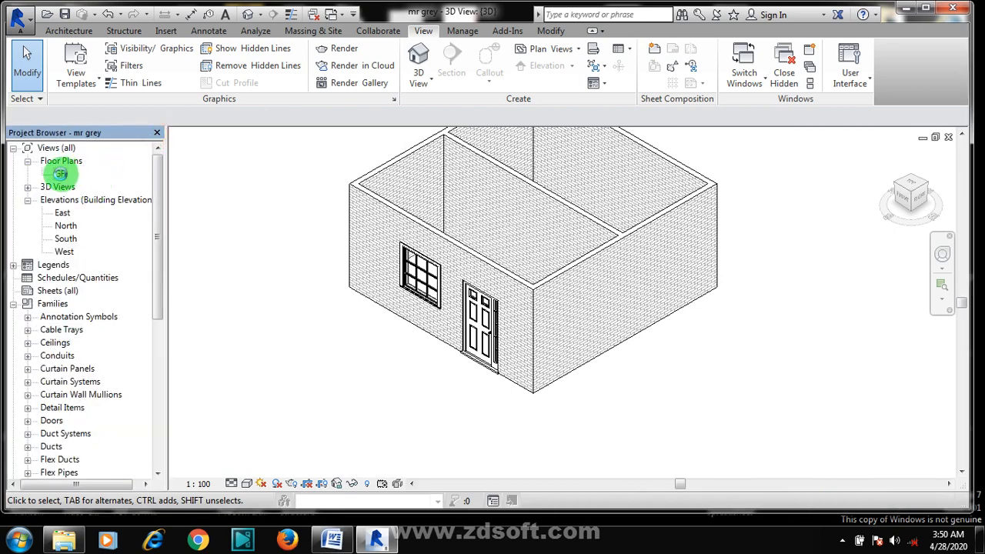
double_click(61, 175)
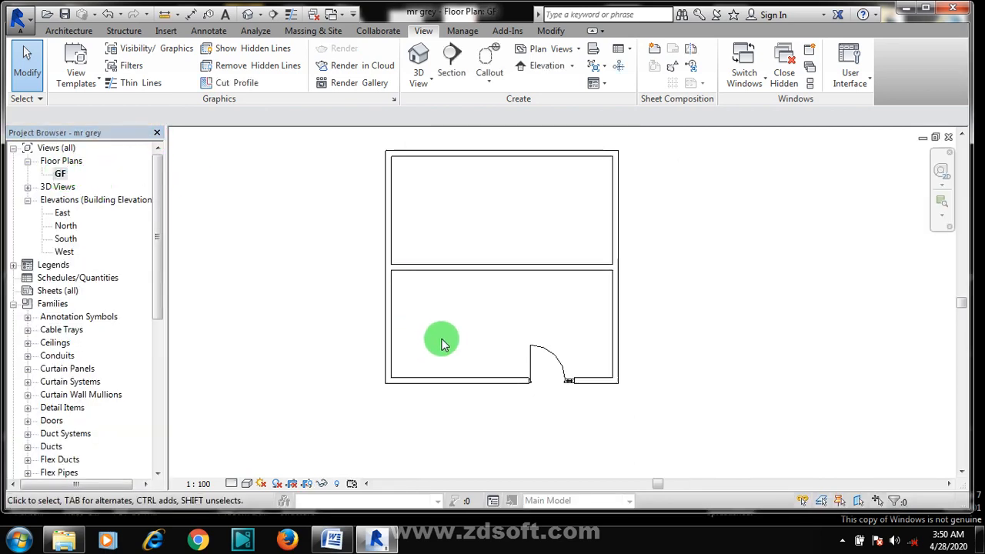
scroll(598, 336, down, 2)
scroll(606, 330, up, 1)
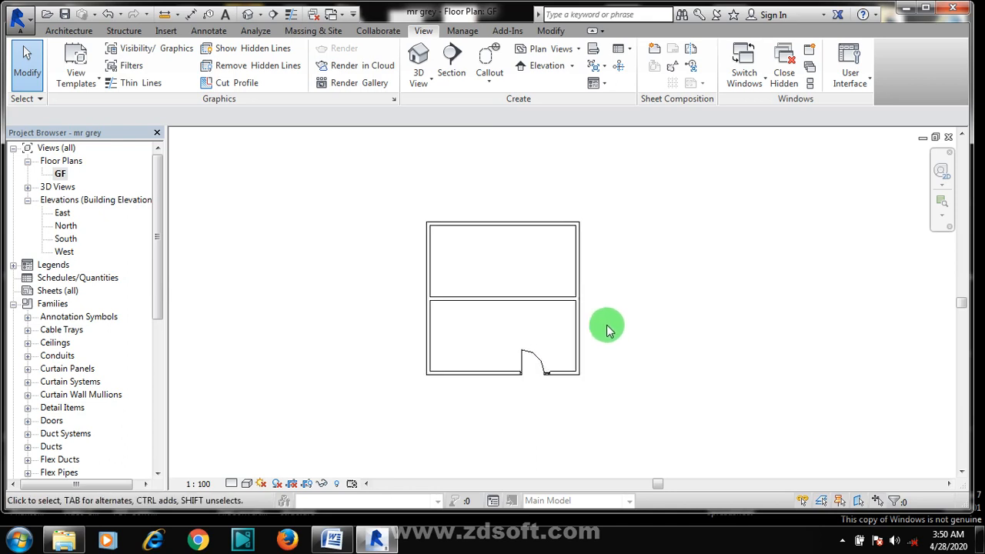
scroll(538, 347, up, 3)
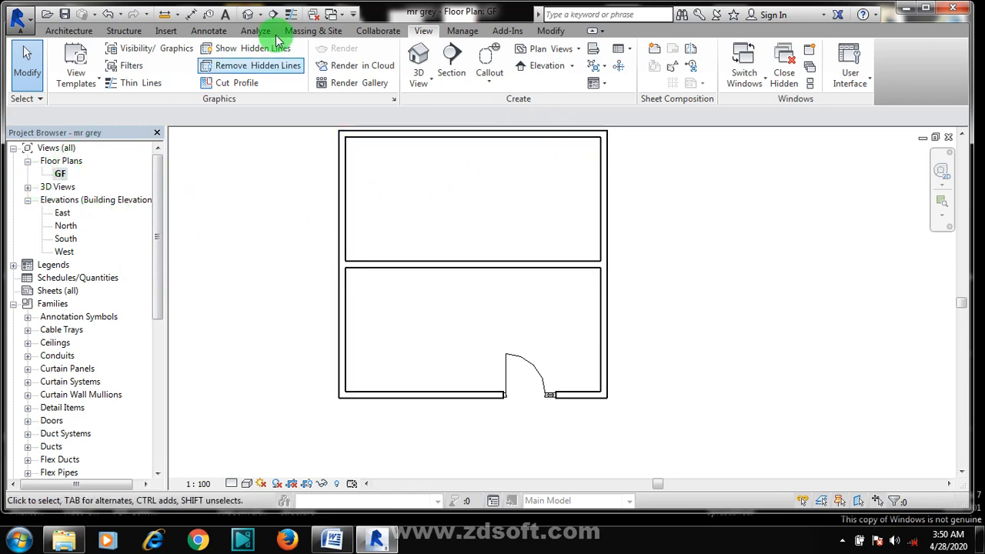
Sketch a roof by footprint around the four outer walls, with slope-defining edges and a 600 overhang
click(77, 32)
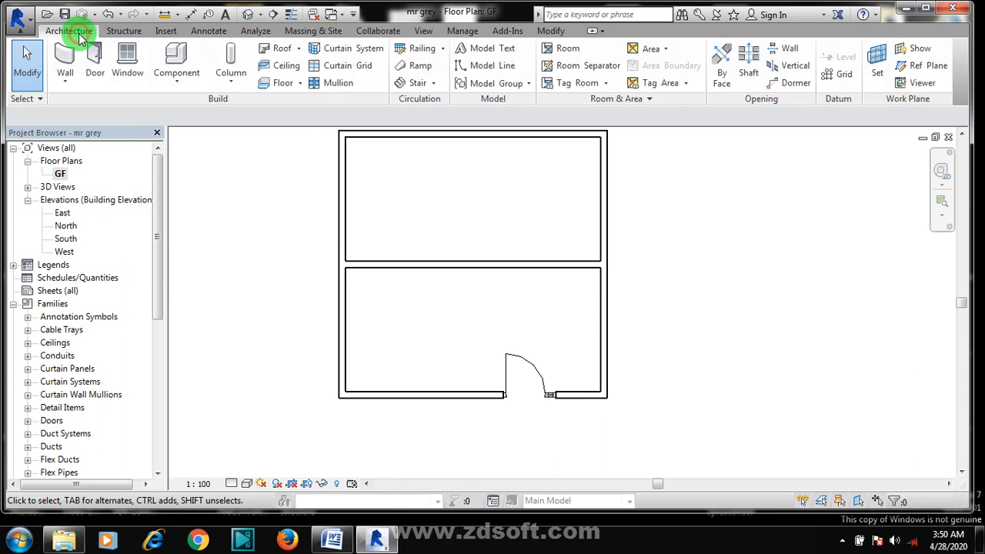
click(301, 49)
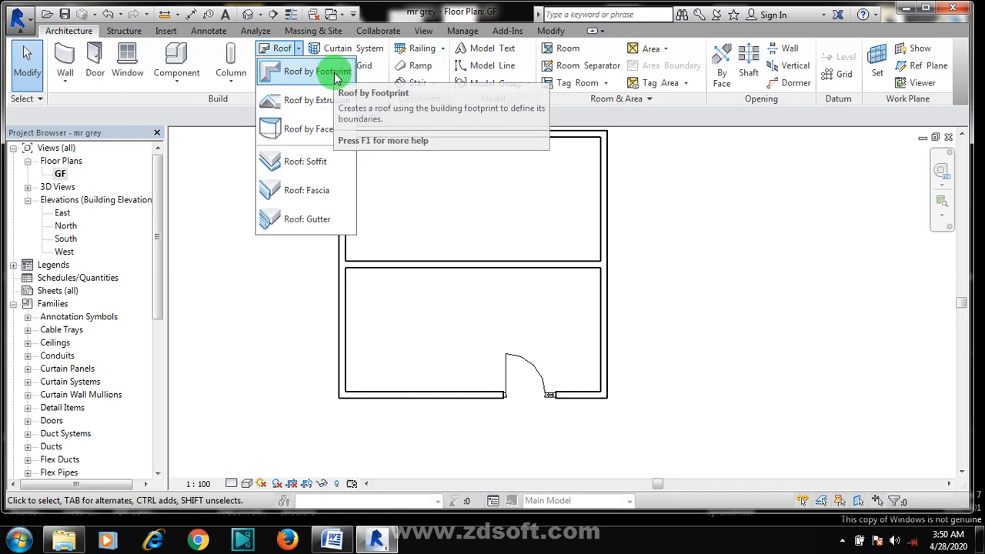
click(333, 74)
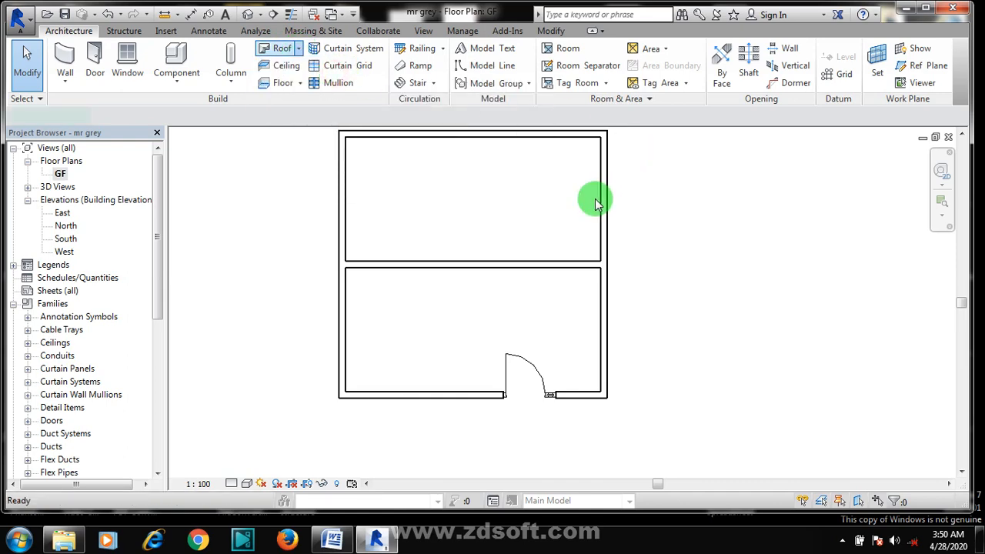
scroll(621, 262, down, 3)
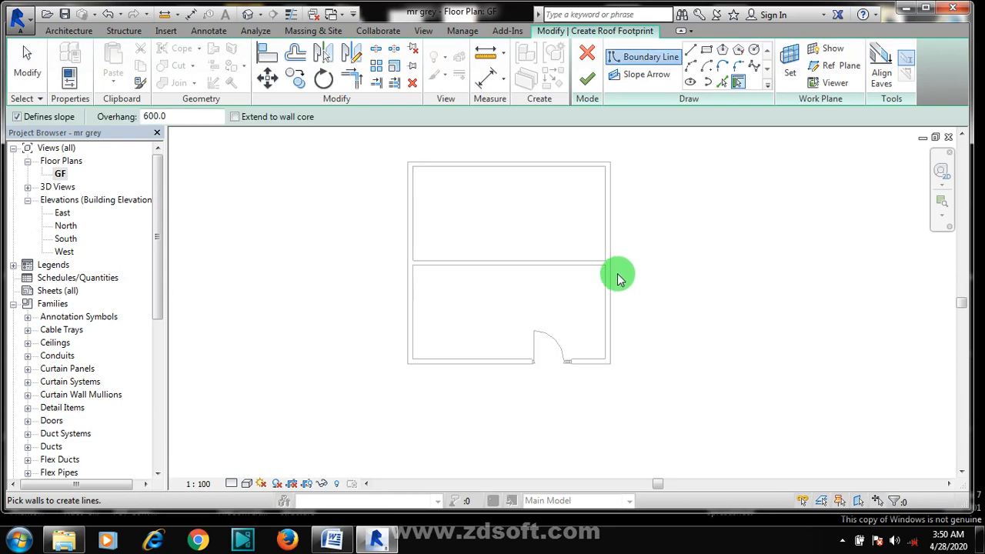
scroll(569, 182, up, 2)
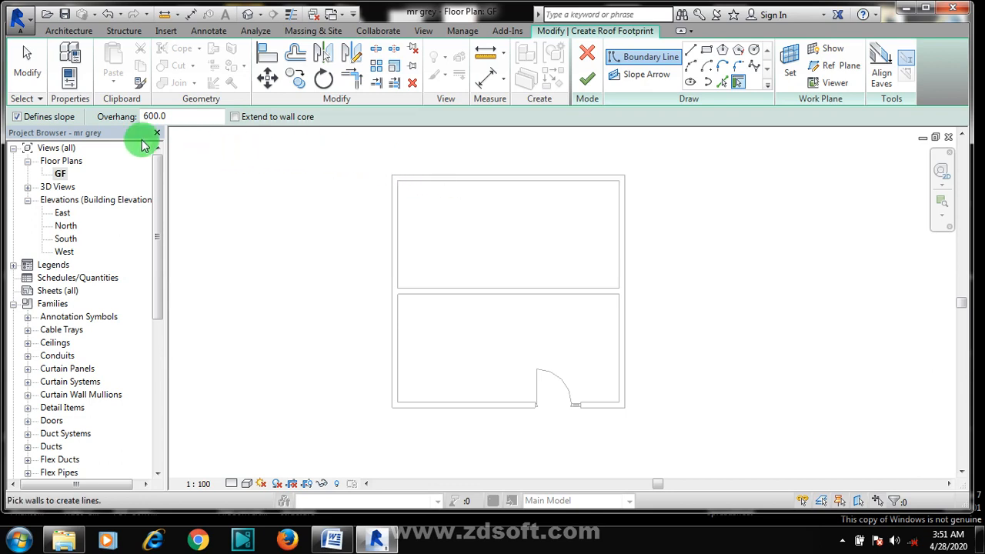
click(517, 179)
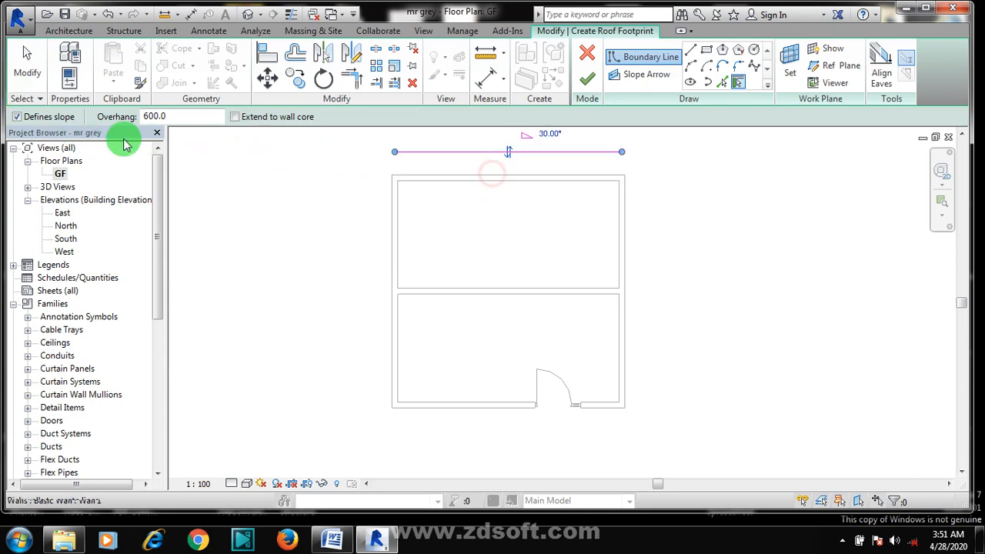
click(391, 249)
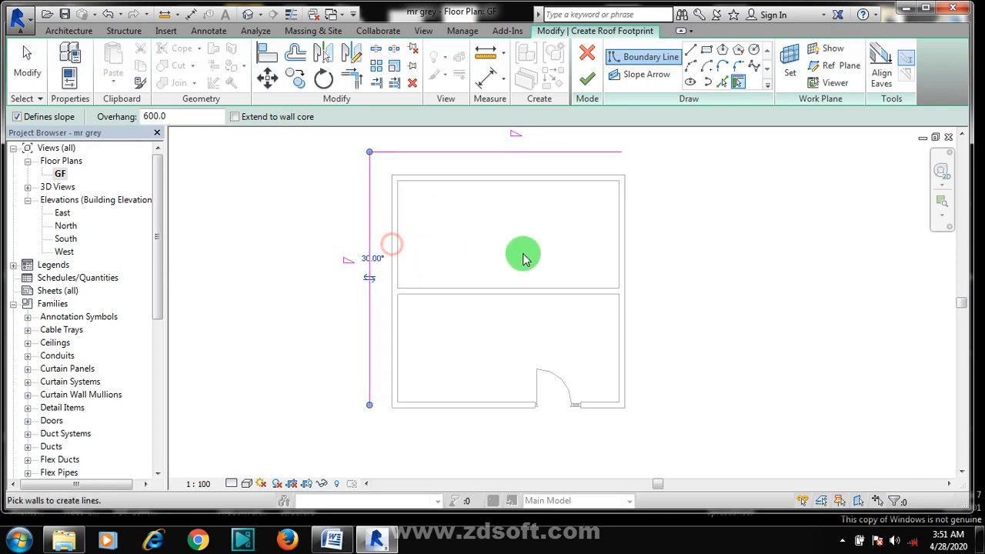
click(623, 260)
click(476, 401)
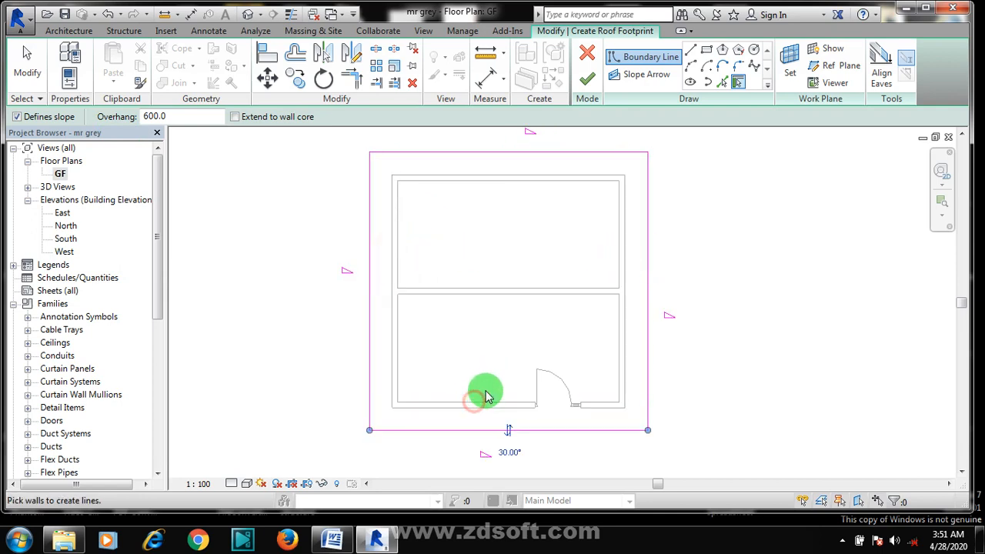
scroll(640, 277, down, 3)
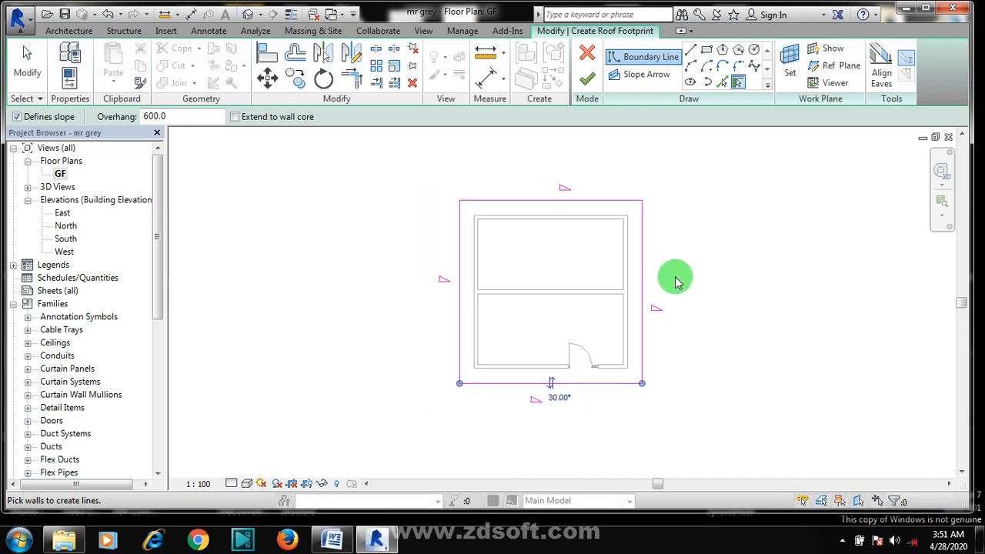
Finish the roof footprint and try to attach the highlighted walls to the roof
click(589, 79)
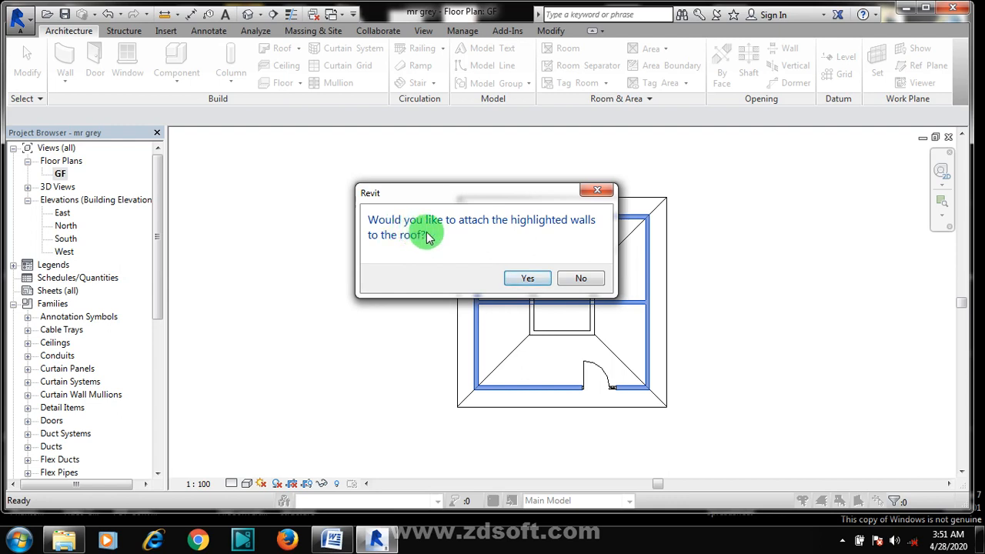
click(544, 279)
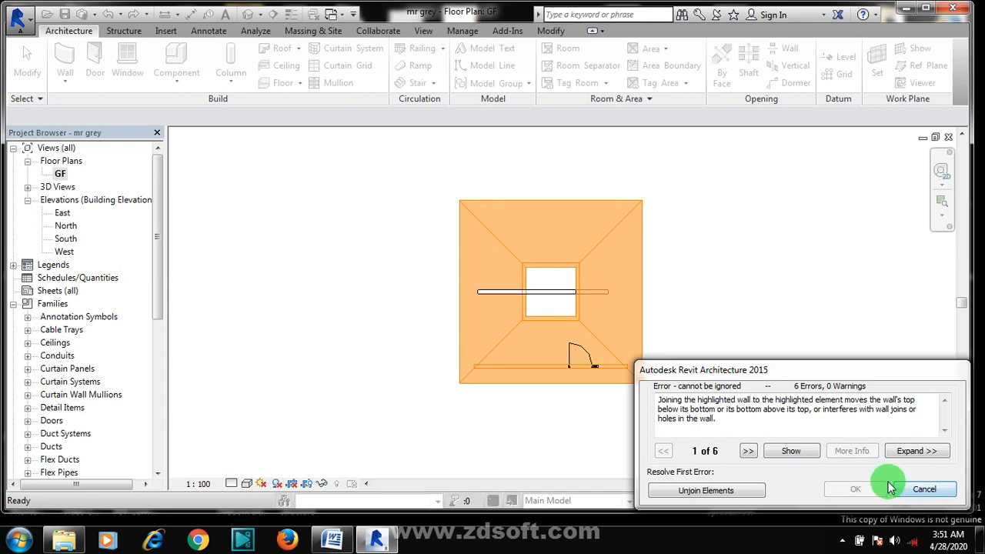
click(933, 489)
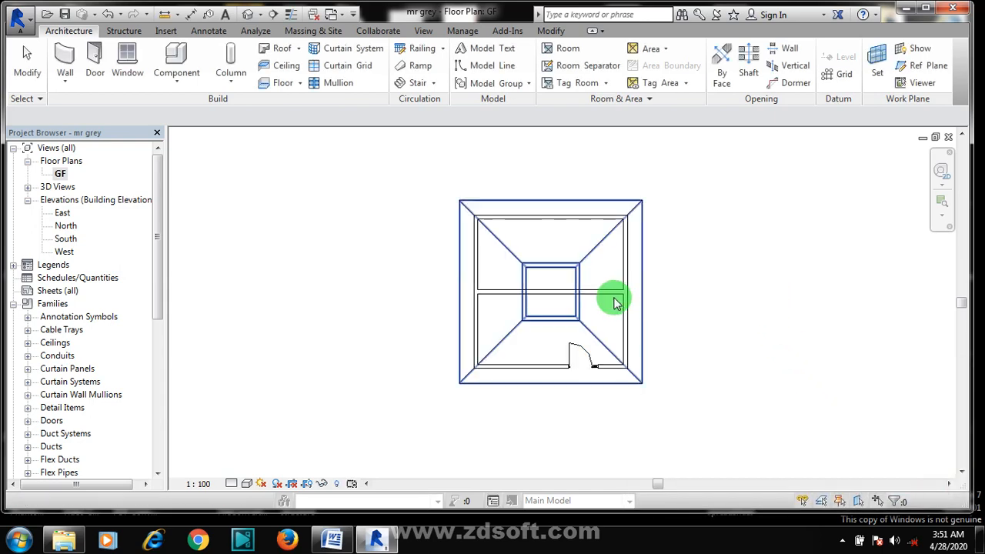
Clear the roof selection and open the 3D view to check where the roof sits on the building
click(630, 206)
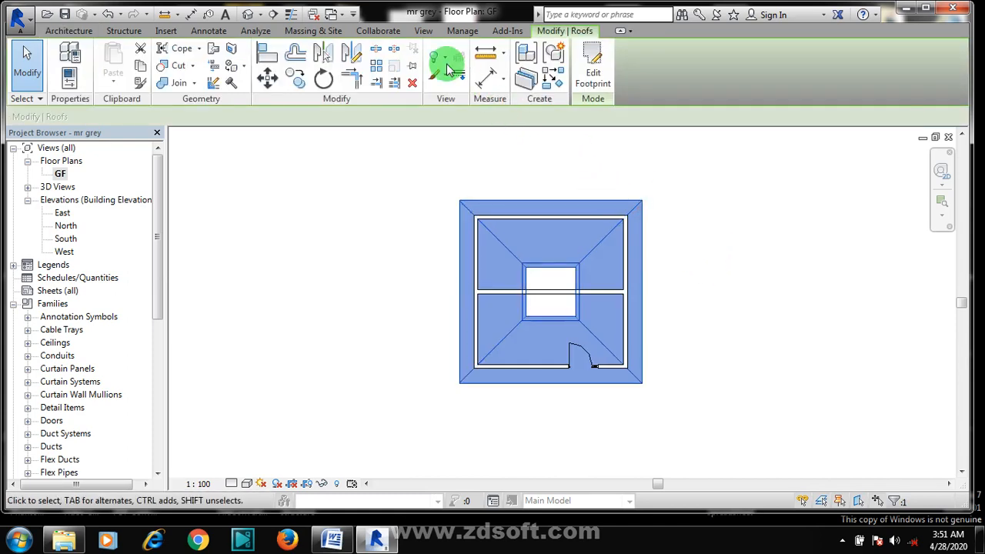
key(Escape)
click(425, 30)
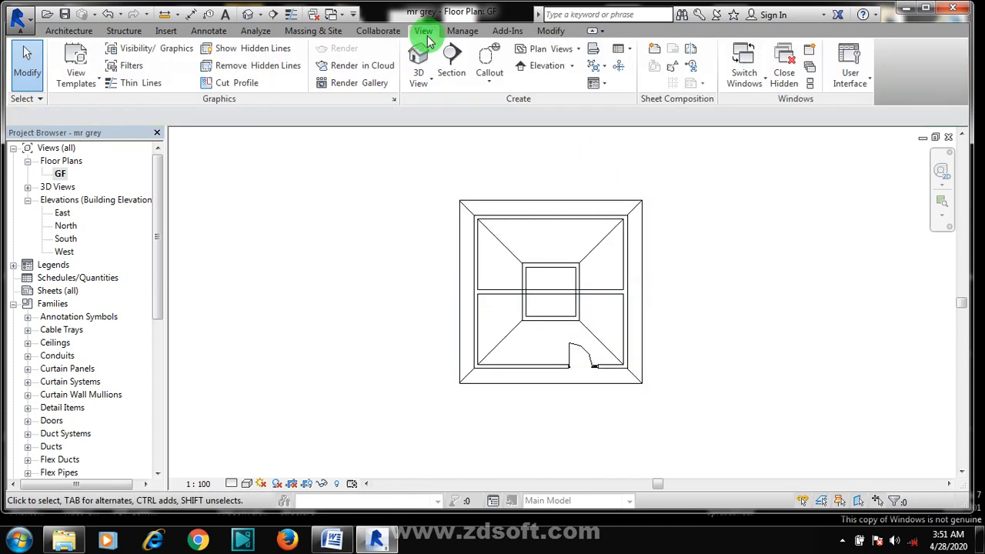
click(418, 58)
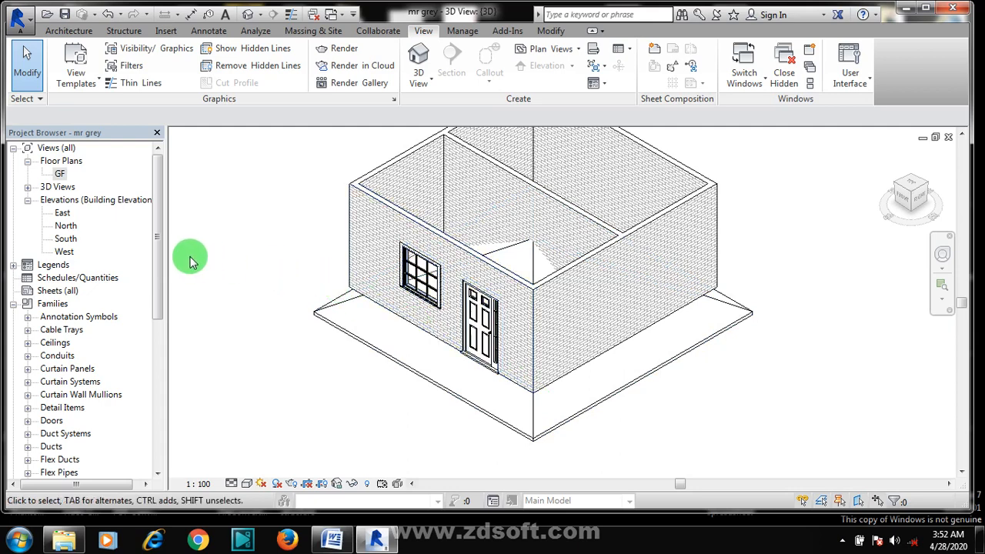
Return to the GF floor plan, reopen the roof's footprint sketch and finish it without attaching the walls
double_click(62, 175)
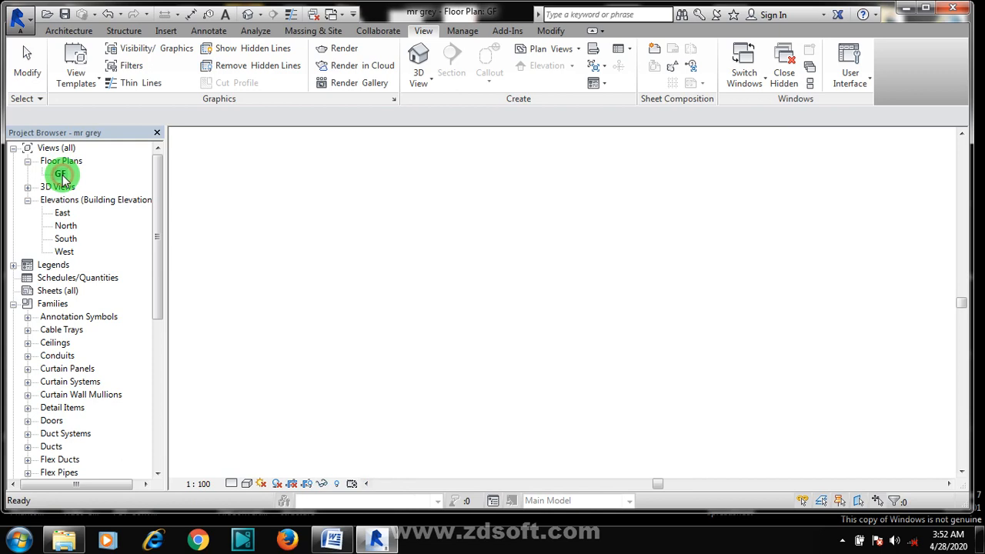
double_click(425, 330)
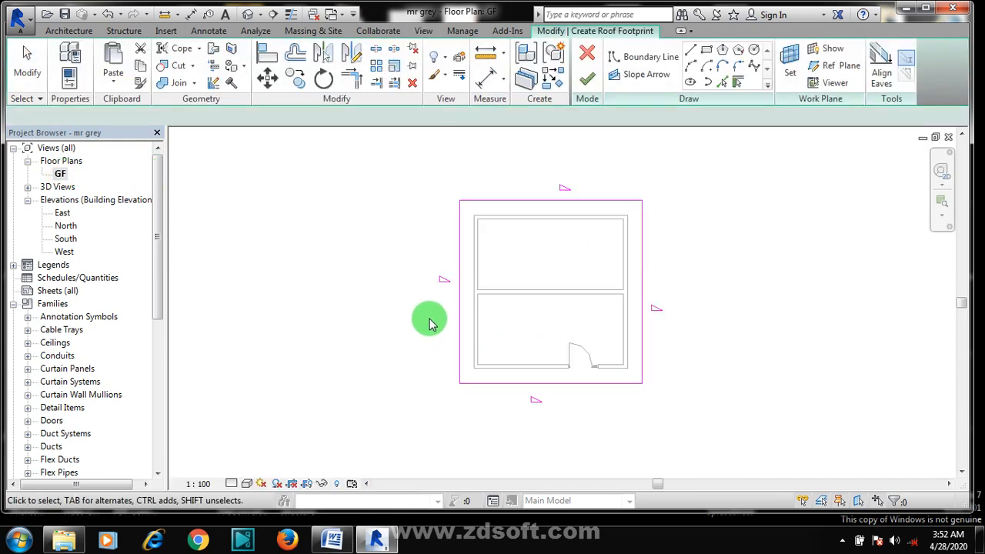
click(588, 83)
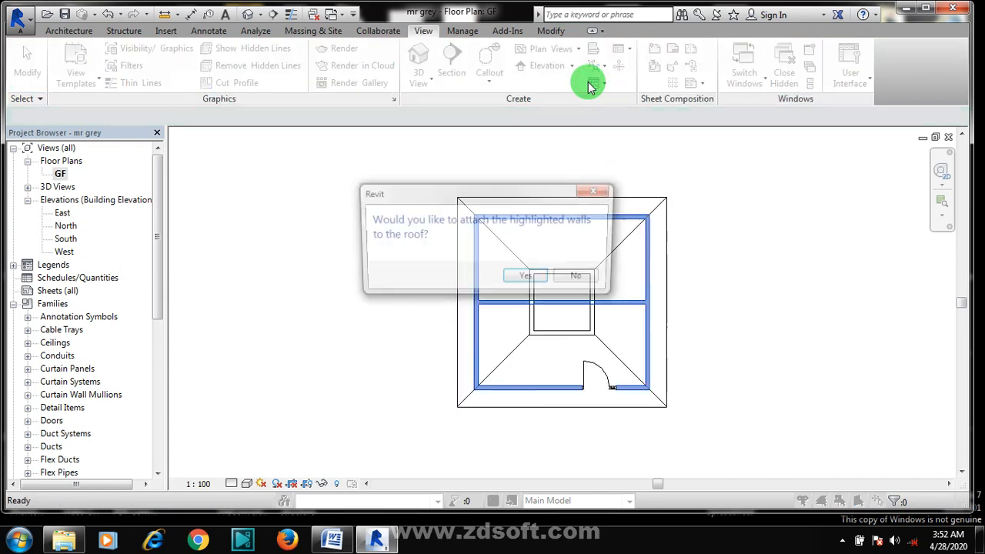
click(579, 279)
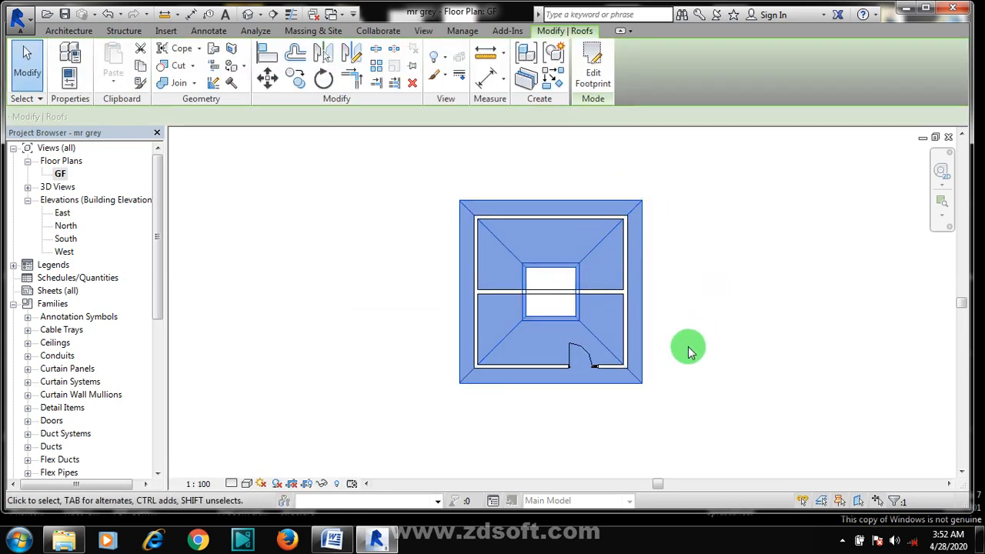
Open the roof's element properties to inspect its base level and base offset
click(385, 211)
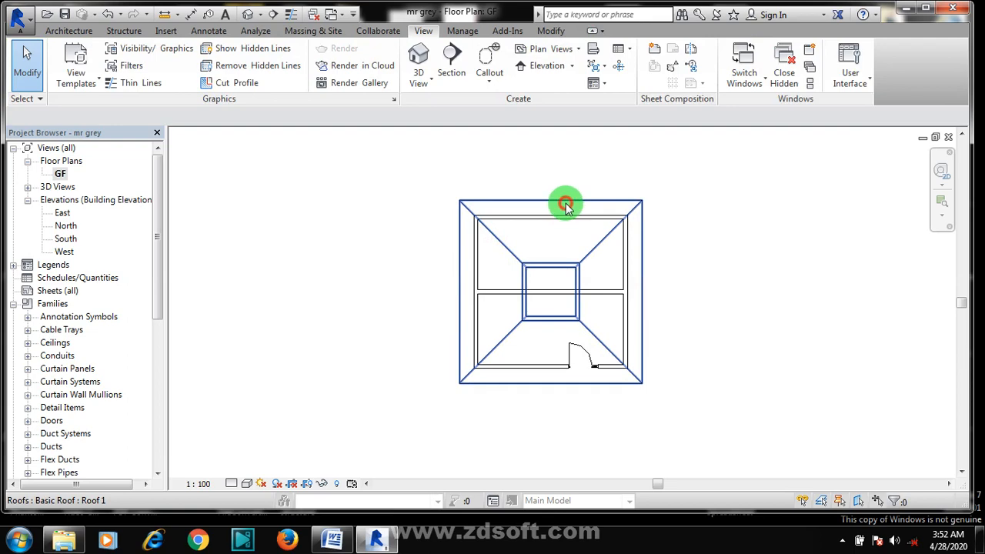
click(566, 205)
right_click(369, 206)
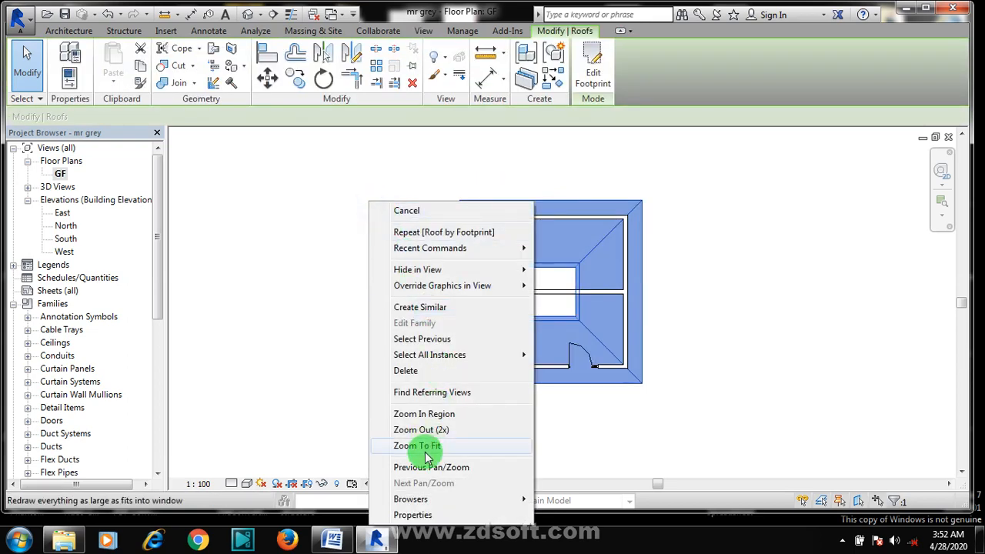
click(412, 515)
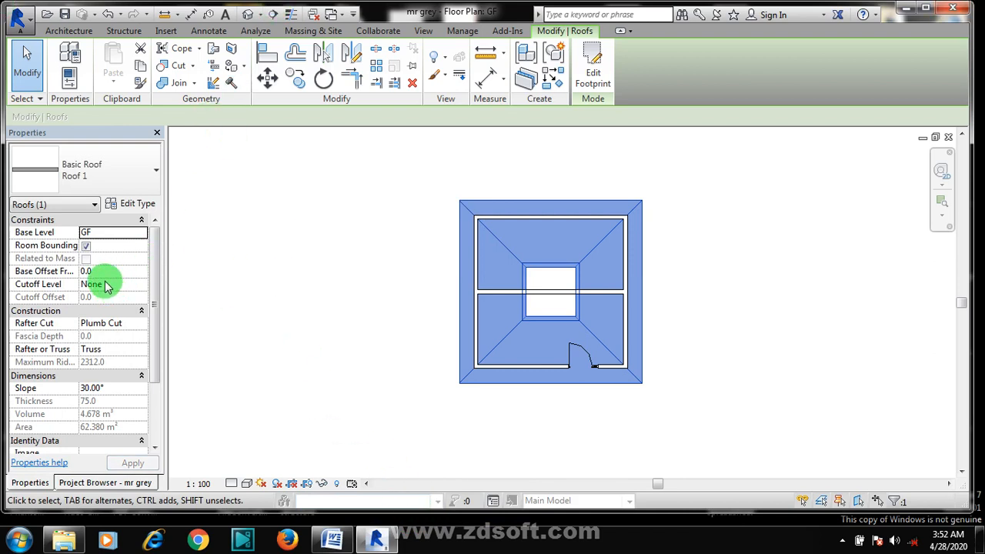
click(103, 271)
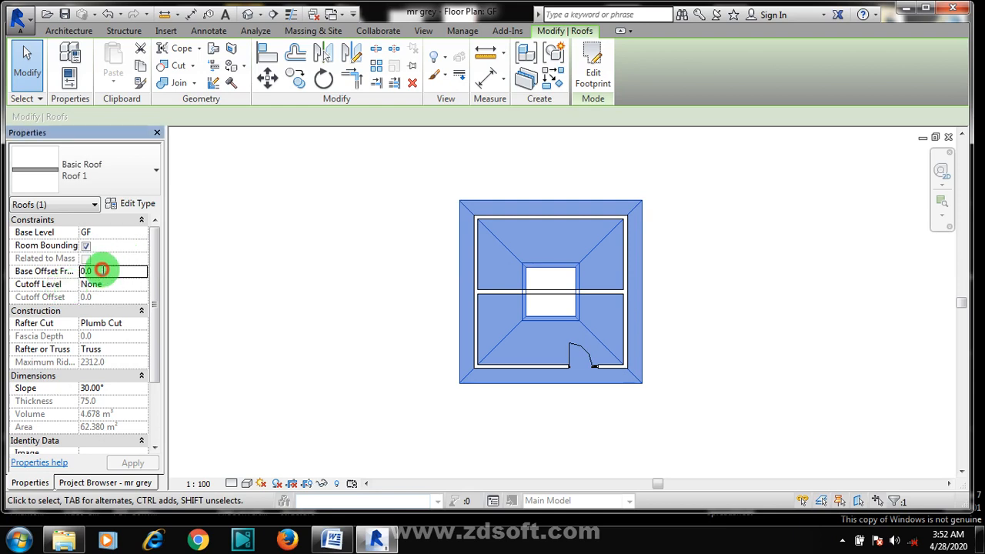
click(123, 233)
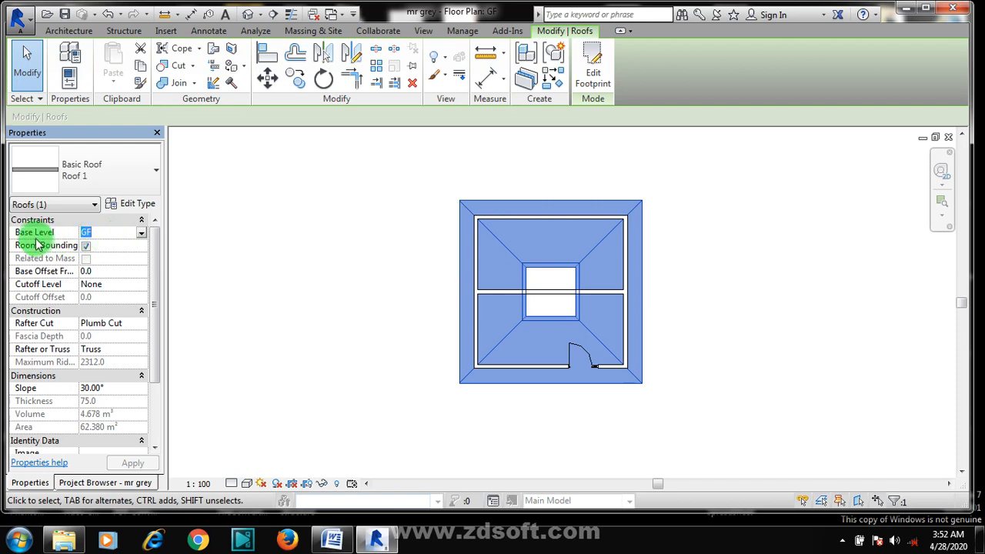
click(106, 232)
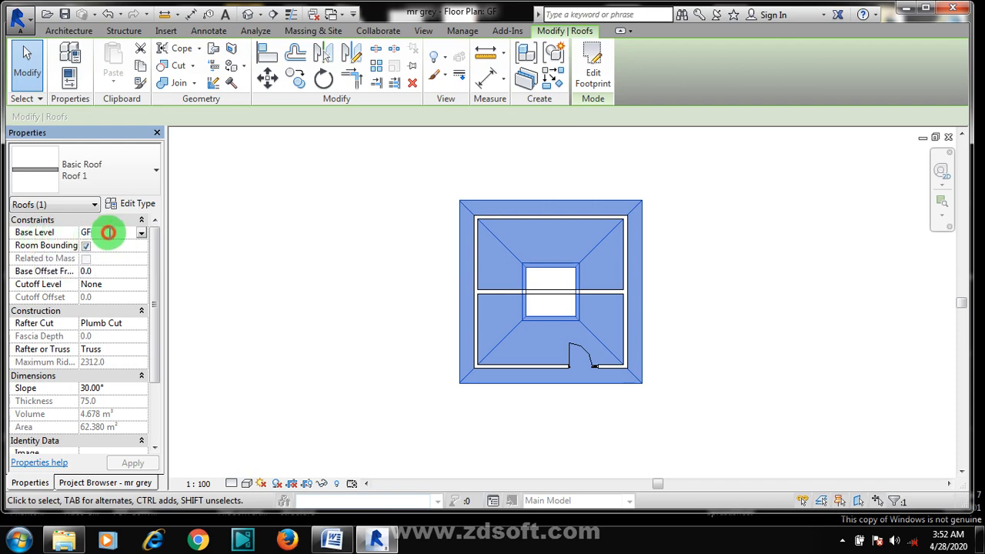
click(423, 262)
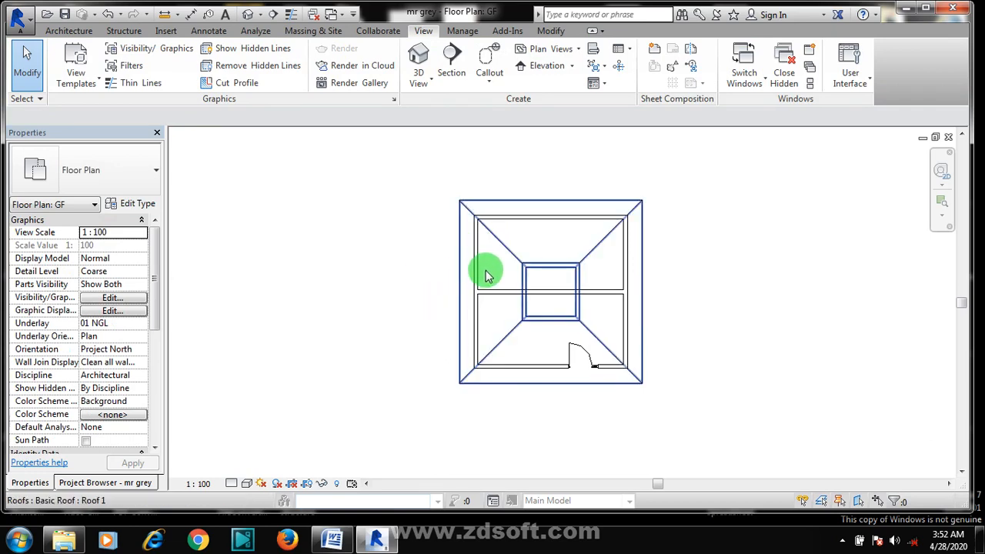
Set the roof's base level to 03 roof and apply the change
click(466, 276)
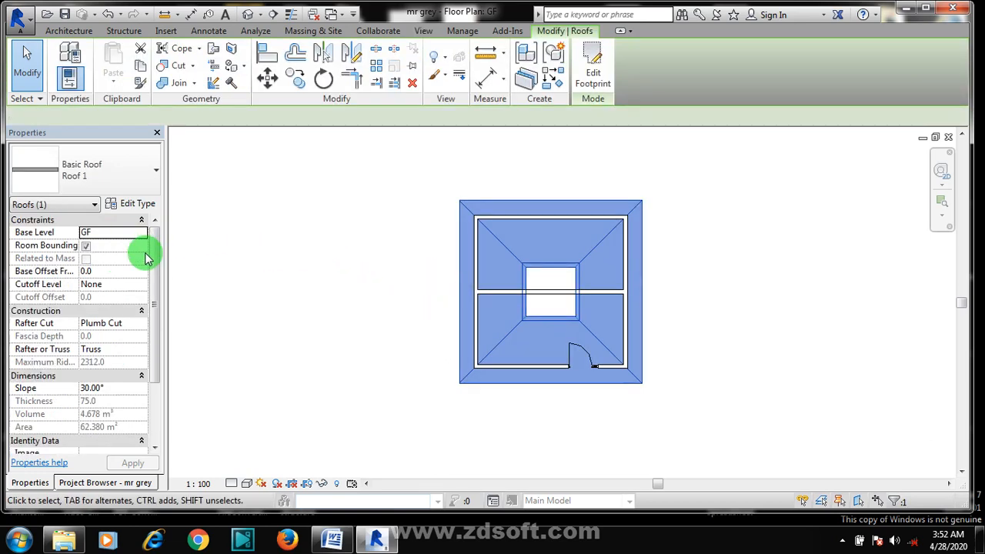
click(135, 233)
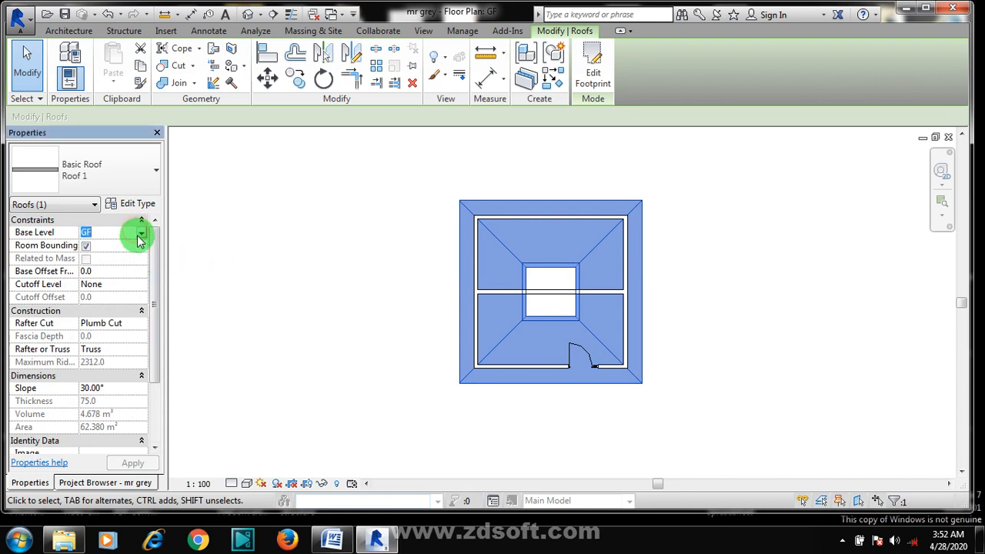
click(141, 233)
click(95, 267)
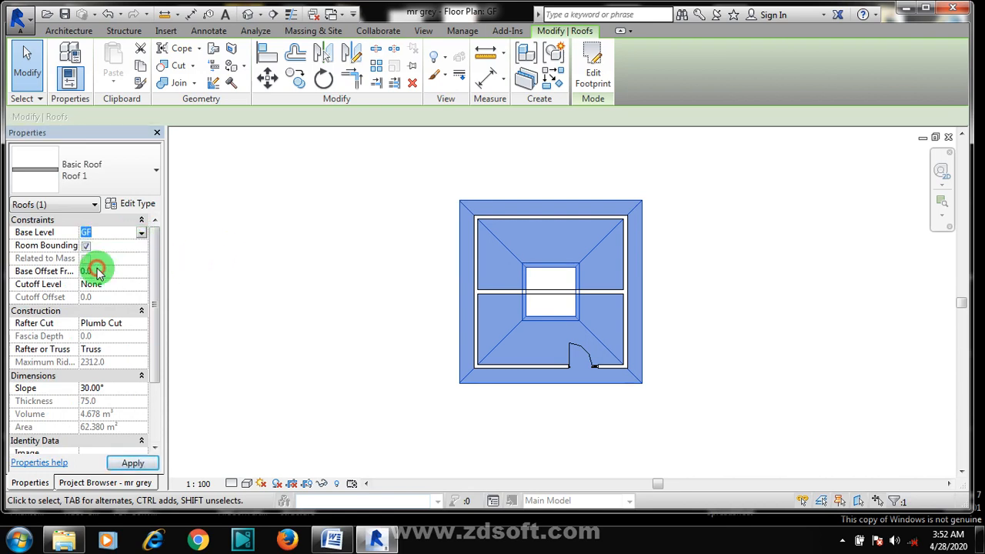
click(132, 463)
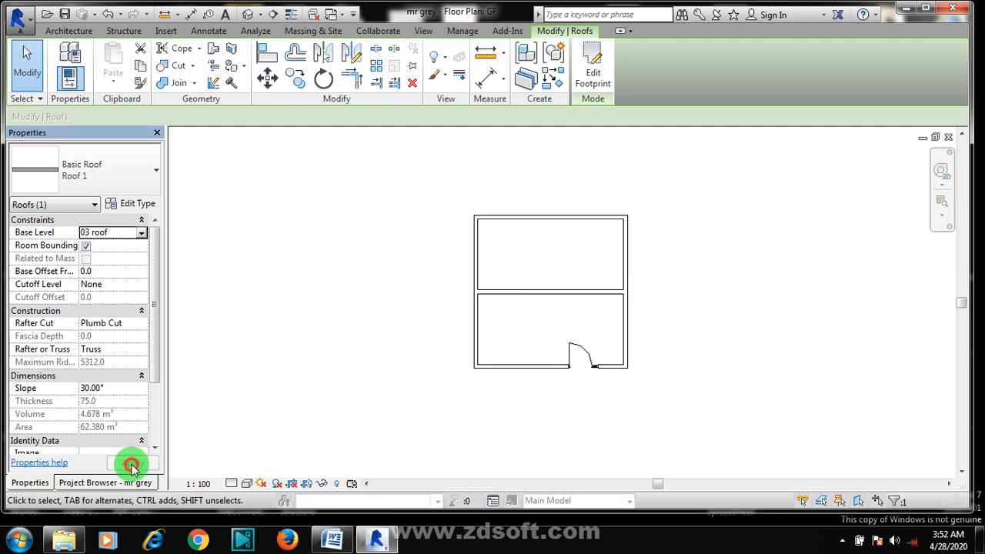
click(346, 357)
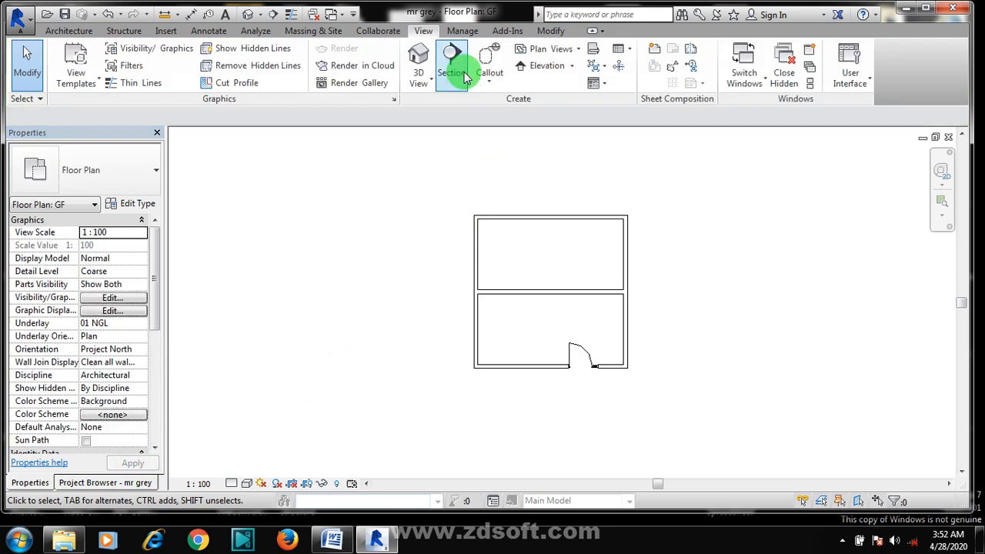
Examine the raised roof in the 3D view and compare its height with the tops of the walls
click(420, 57)
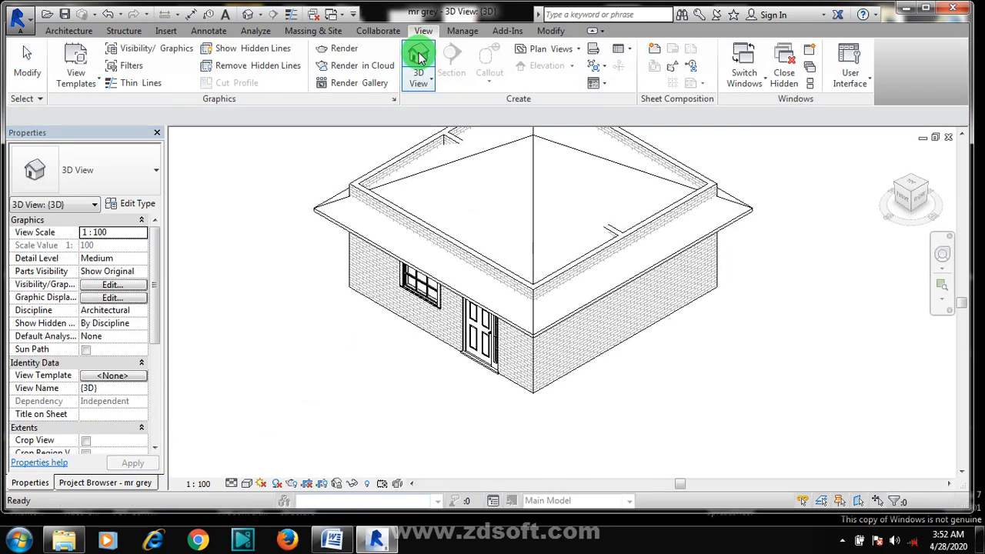
scroll(433, 393, down, 3)
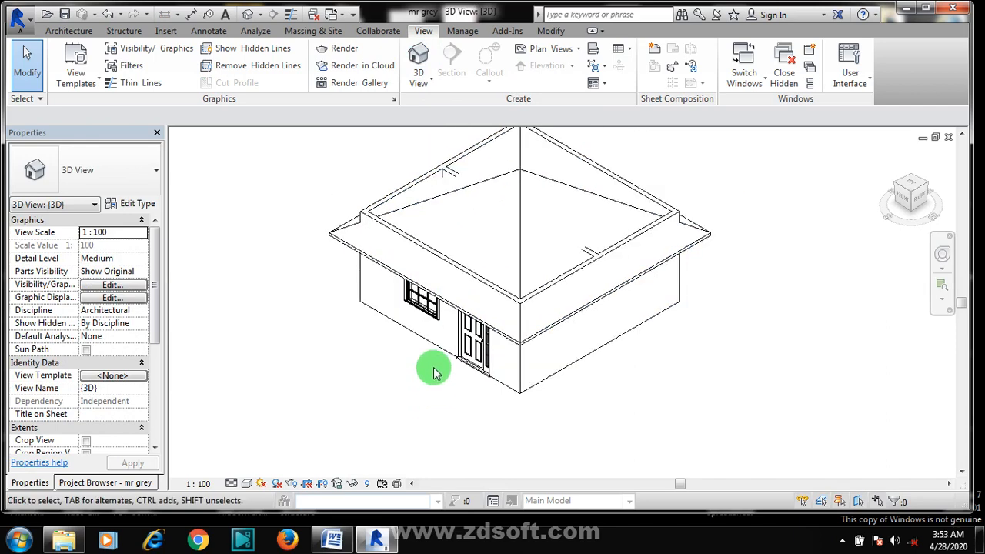
scroll(396, 278, up, 4)
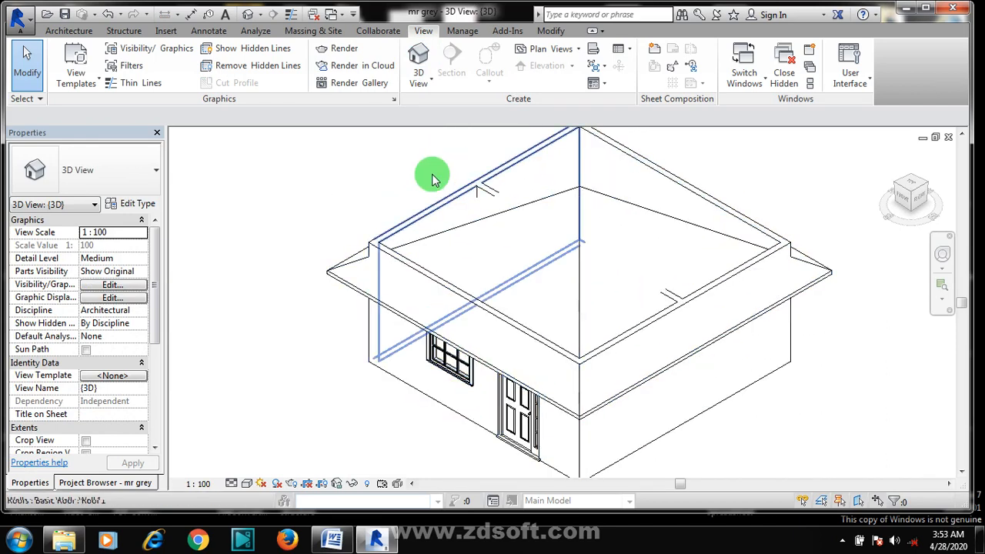
scroll(433, 178, down, 2)
scroll(551, 365, up, 1)
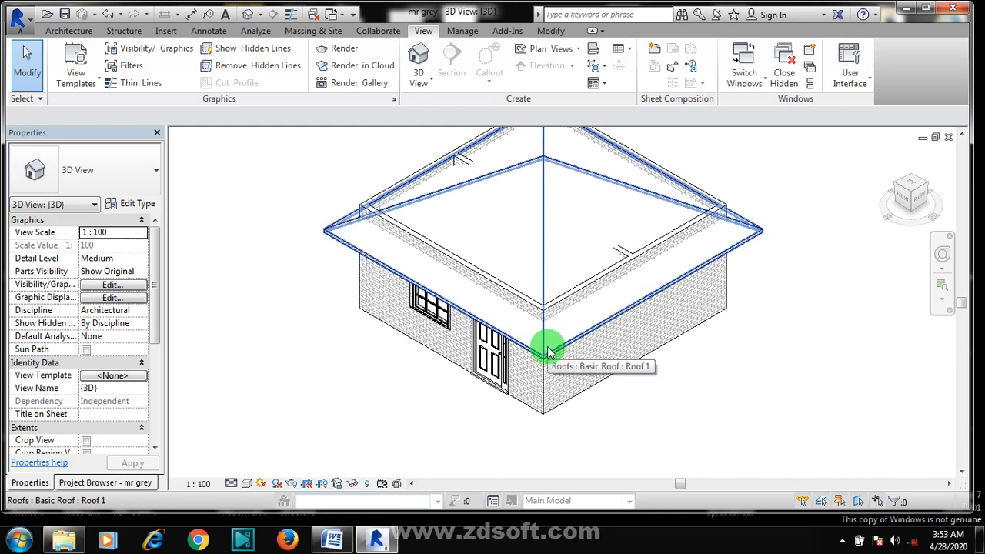
Set the roof's base offset from level 03 roof to 450
scroll(524, 279, up, 3)
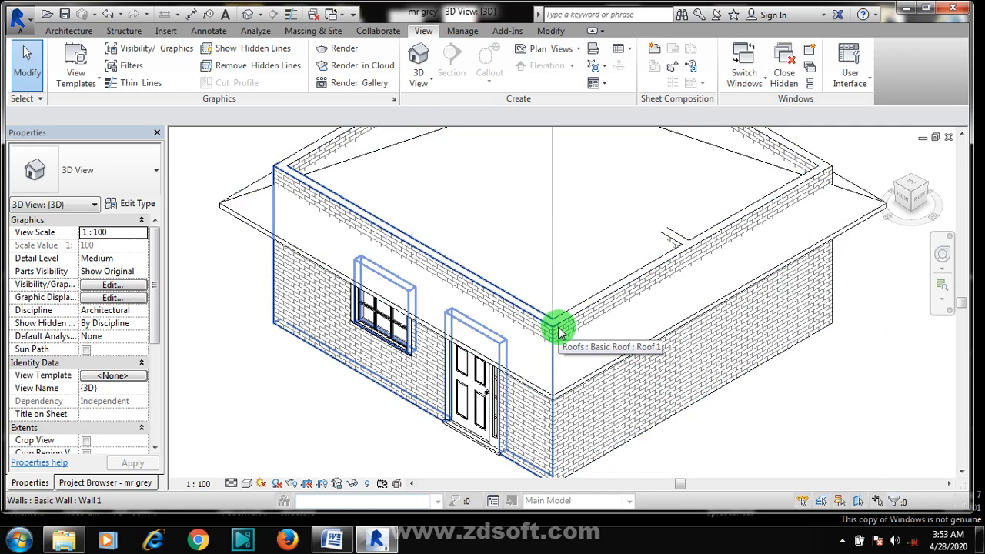
click(531, 379)
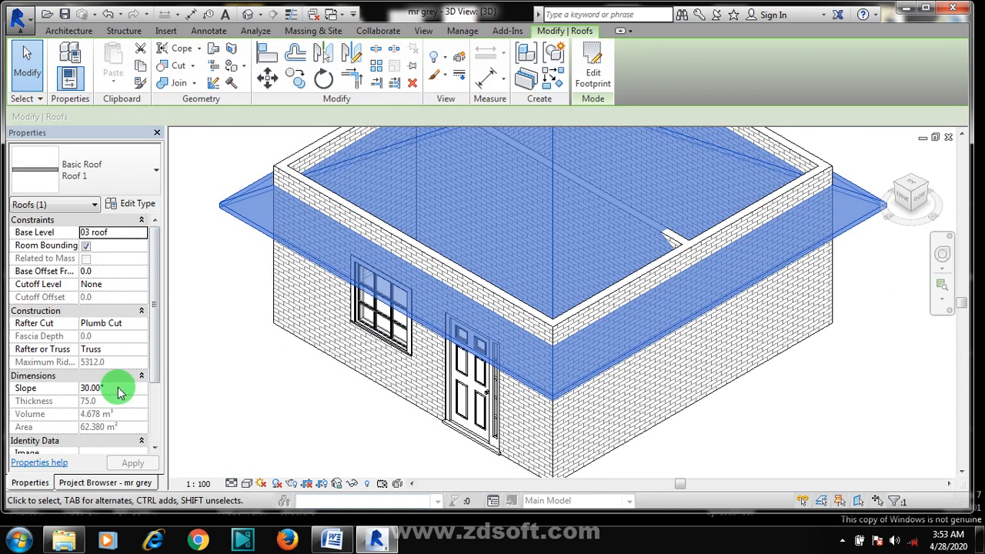
click(100, 271)
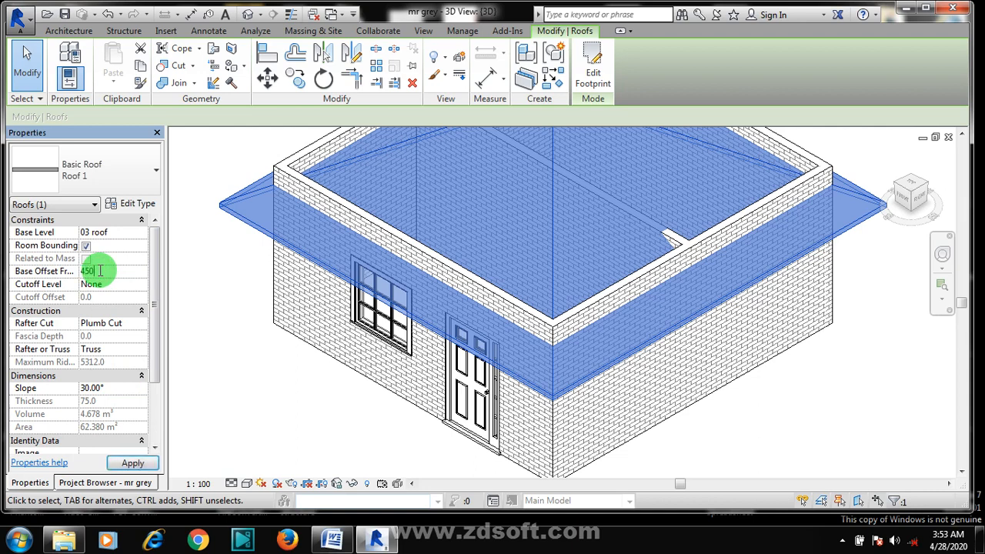
text(450)
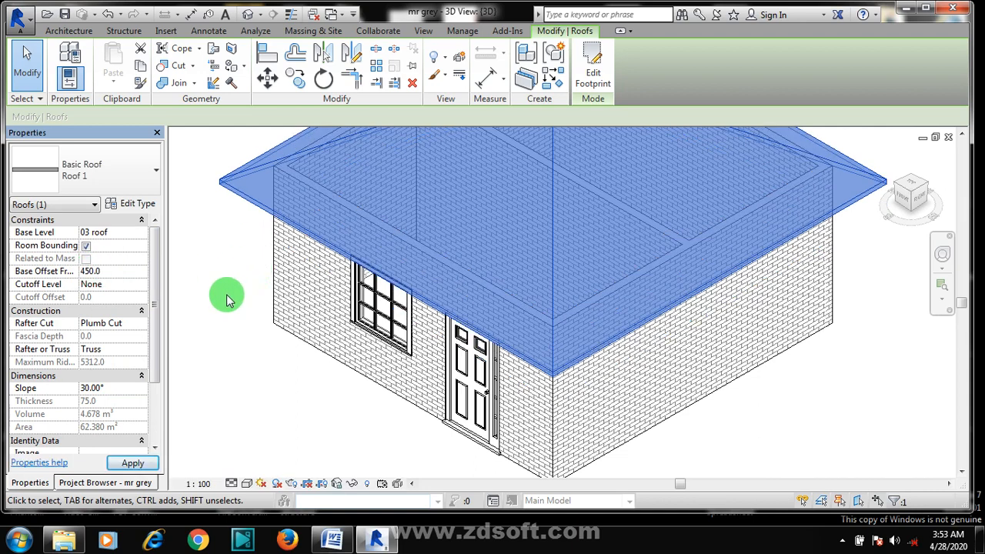
click(224, 299)
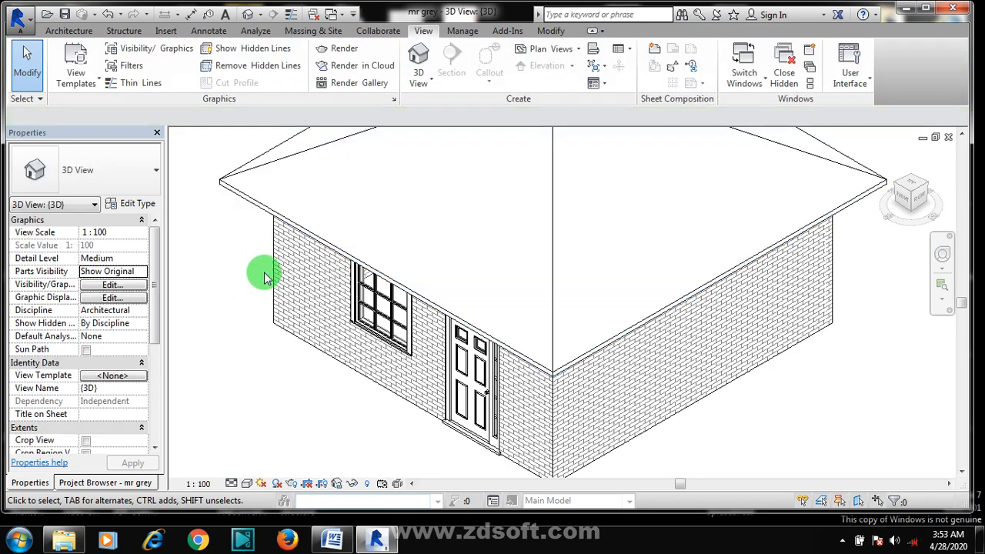
Examine the raised roof in the 3D view, checking its eaves and how it sits over the walls
scroll(393, 336, down, 3)
scroll(275, 358, up, 3)
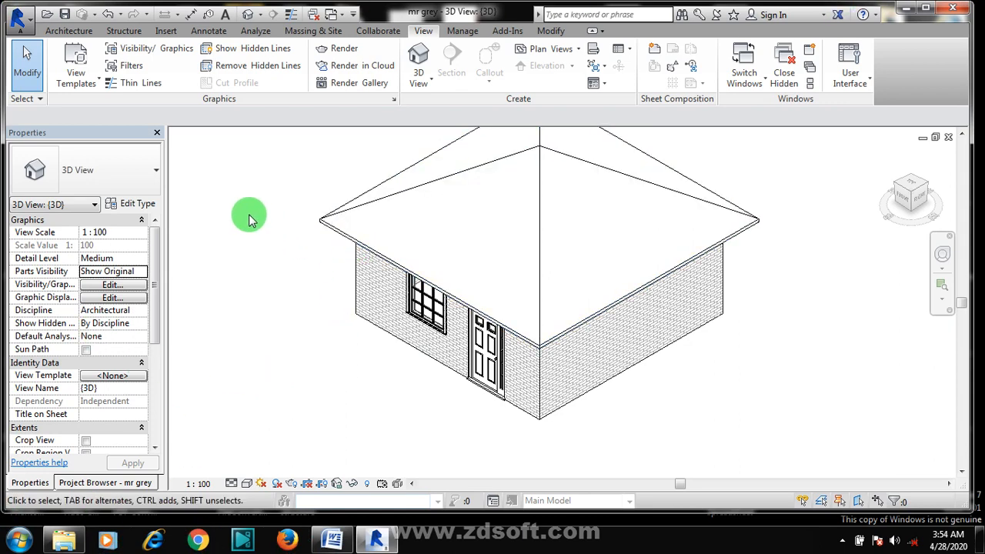
scroll(341, 233, up, 1)
scroll(341, 235, up, 3)
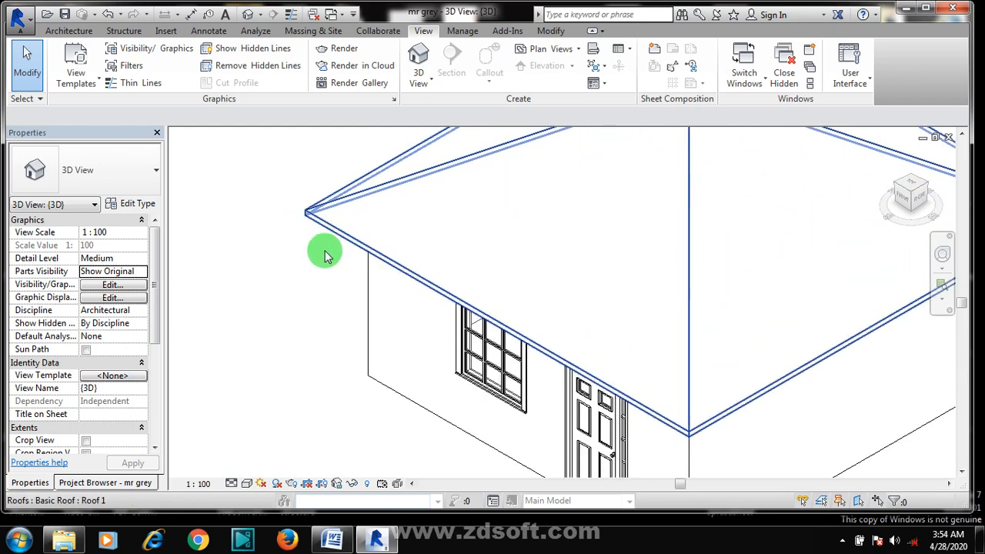
scroll(315, 286, down, 4)
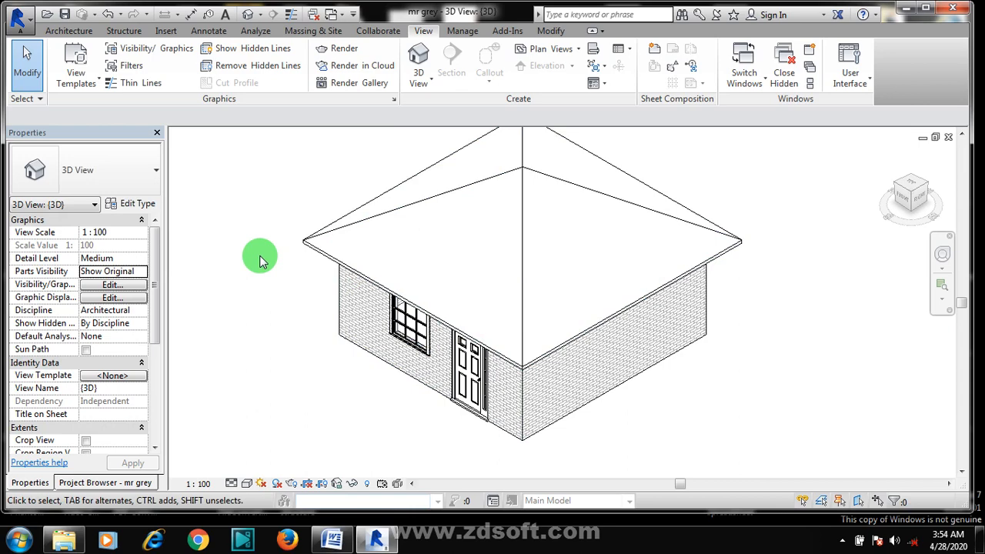
scroll(556, 337, down, 3)
scroll(690, 238, up, 2)
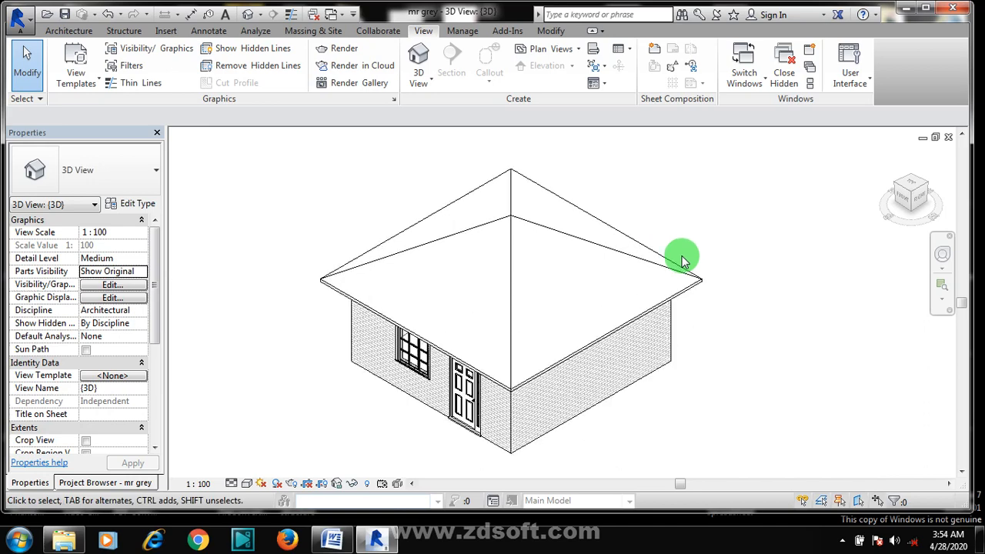
scroll(293, 285, up, 3)
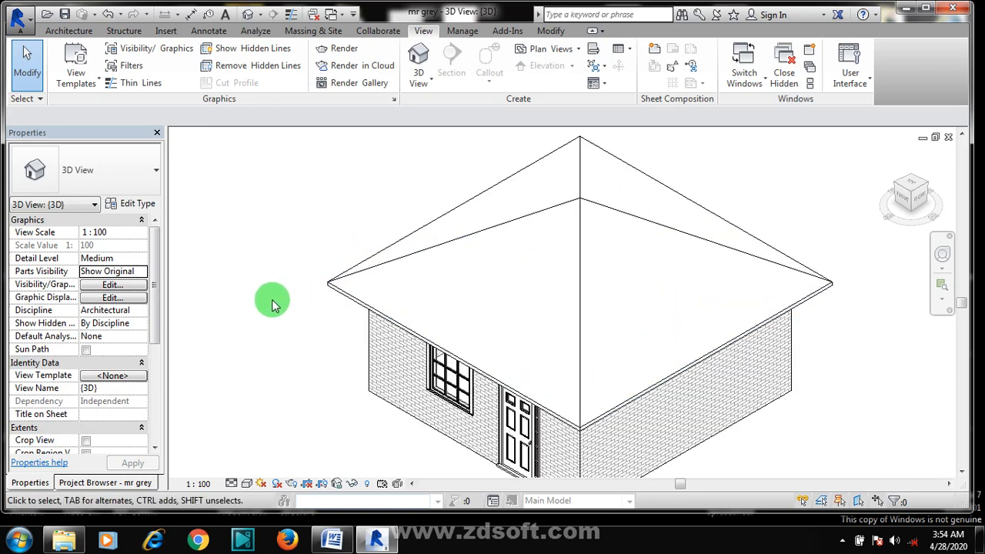
Edit the Roof 1 type's structure so its structural layer is 30 thick, and accept the type changes
click(326, 285)
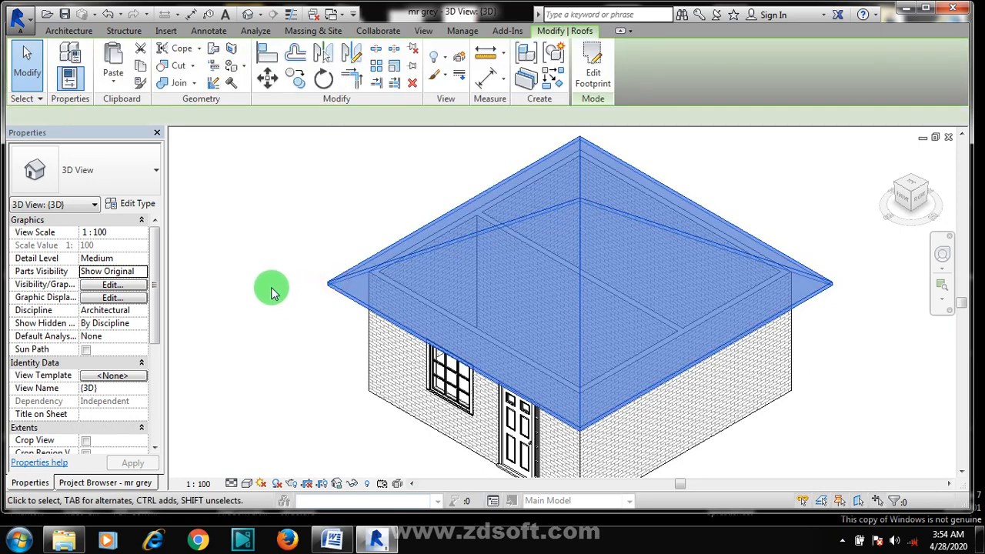
right_click(273, 291)
click(209, 301)
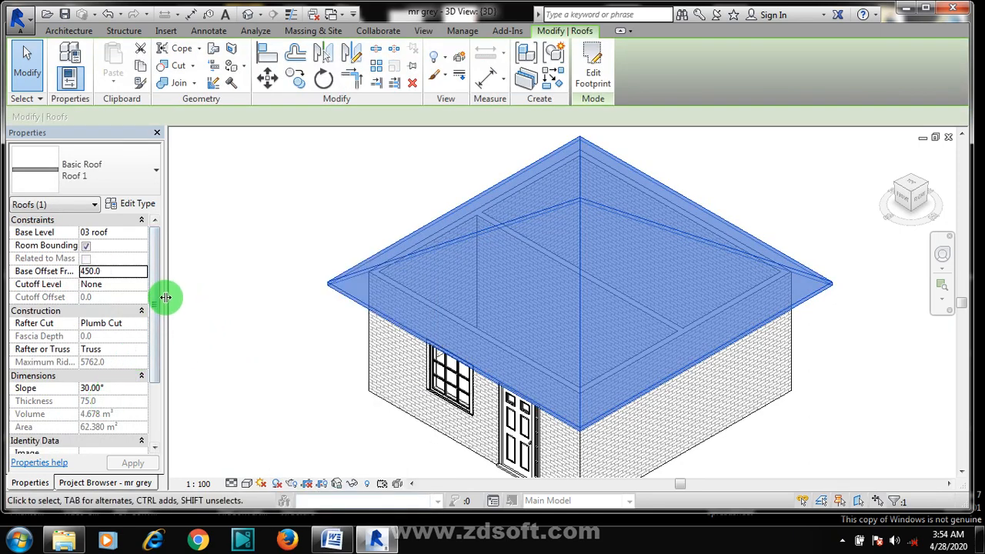
drag(157, 311, 154, 291)
click(127, 204)
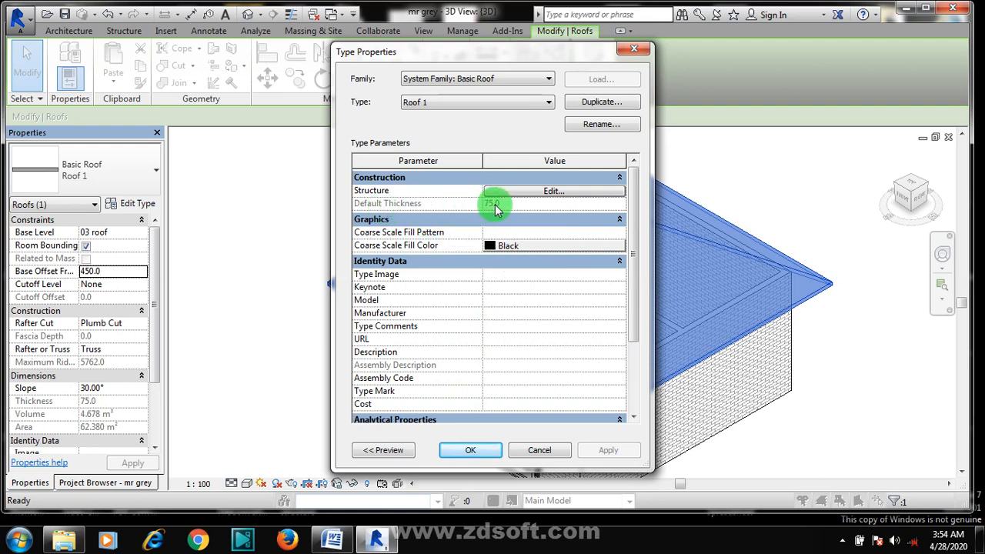
click(560, 191)
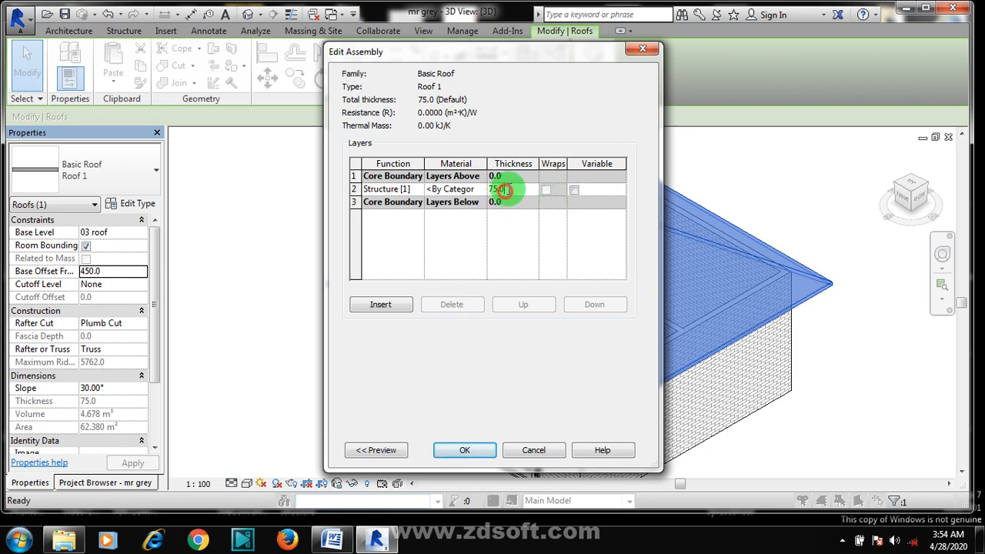
click(501, 190)
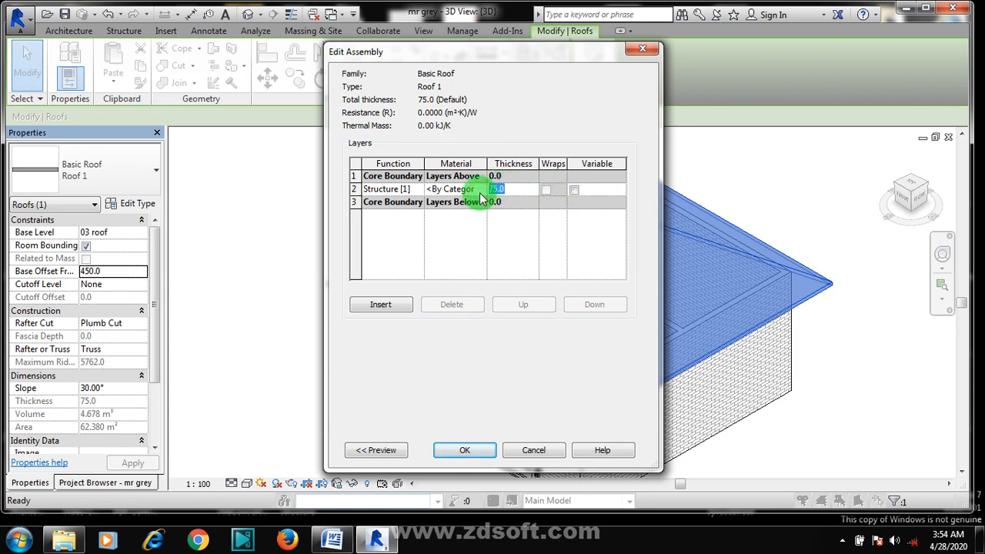
text(30)
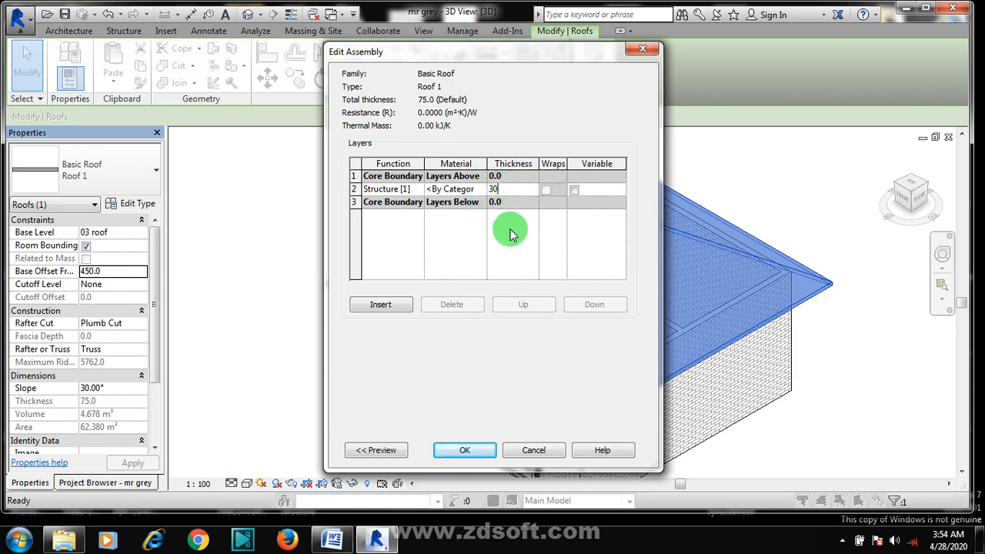
click(460, 450)
click(460, 450)
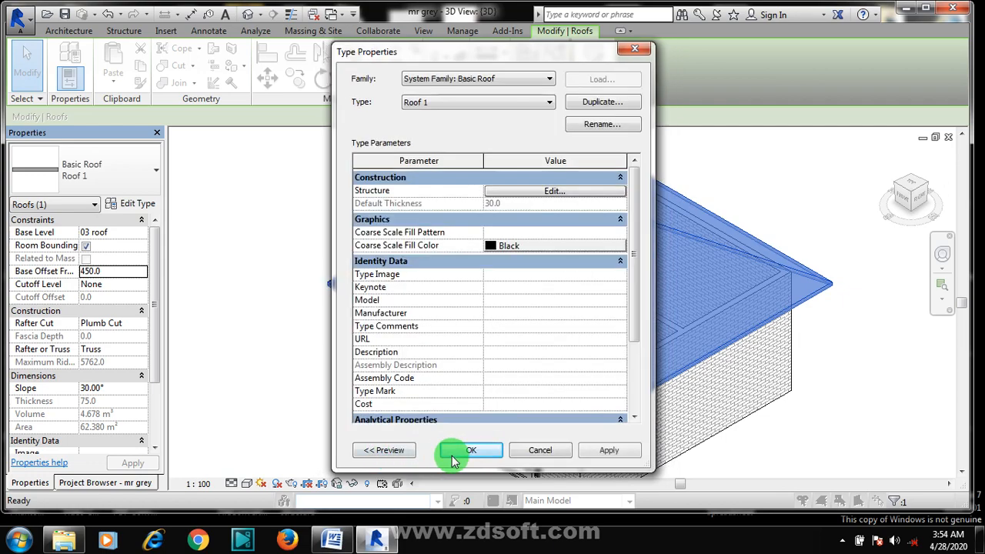
click(469, 449)
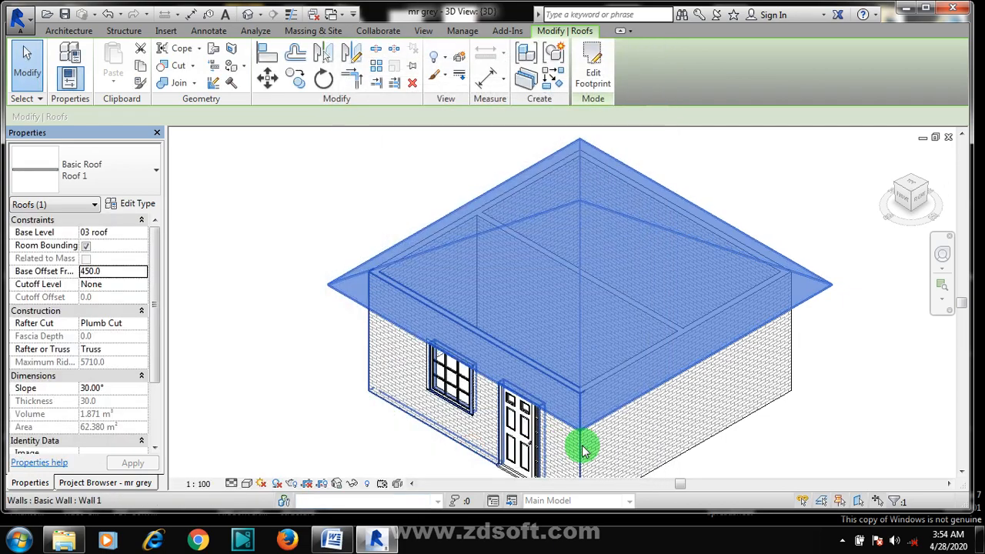
click(259, 345)
scroll(370, 354, up, 4)
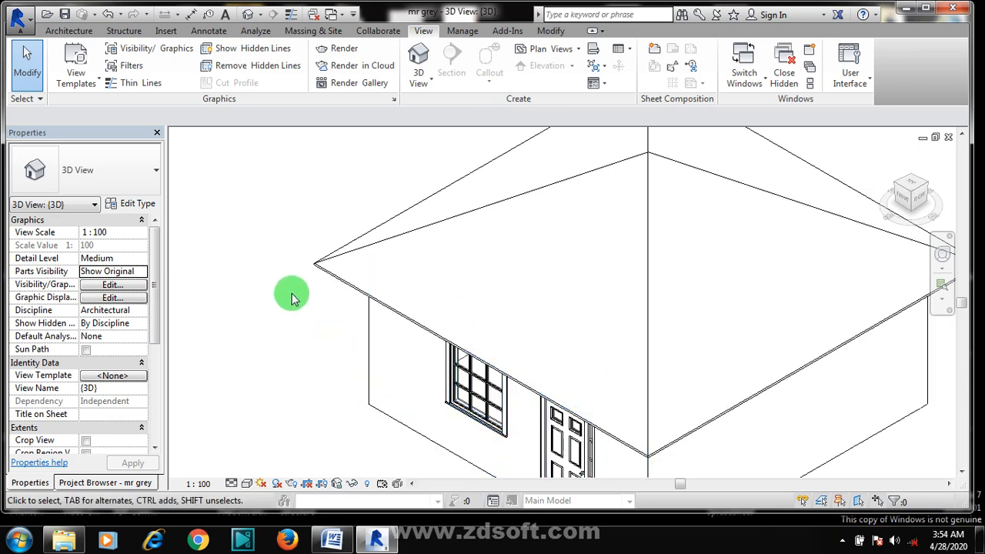
scroll(243, 273, down, 1)
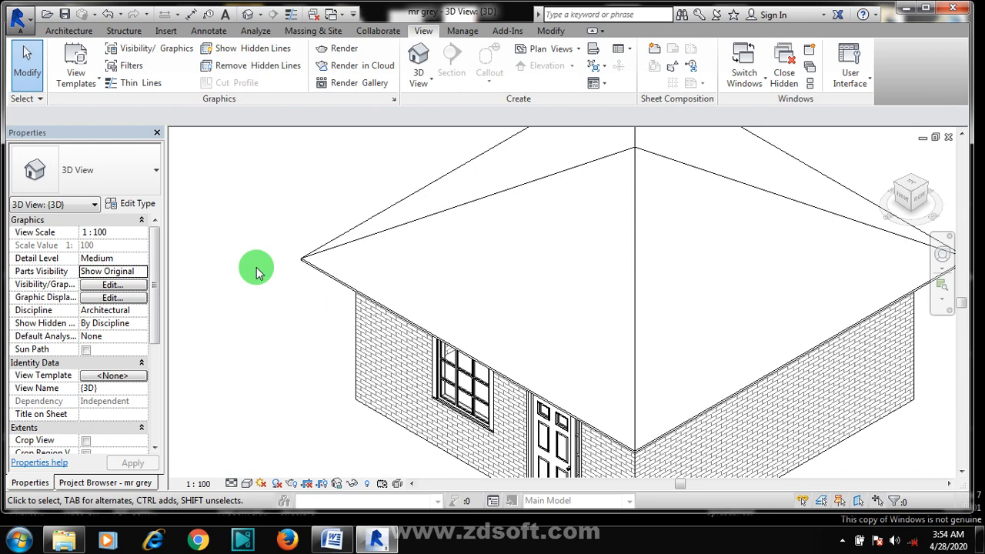
Edit the Wall 1 type's structure, setting the masonry layer's thickness to 230, and apply the type change
click(392, 365)
right_click(287, 340)
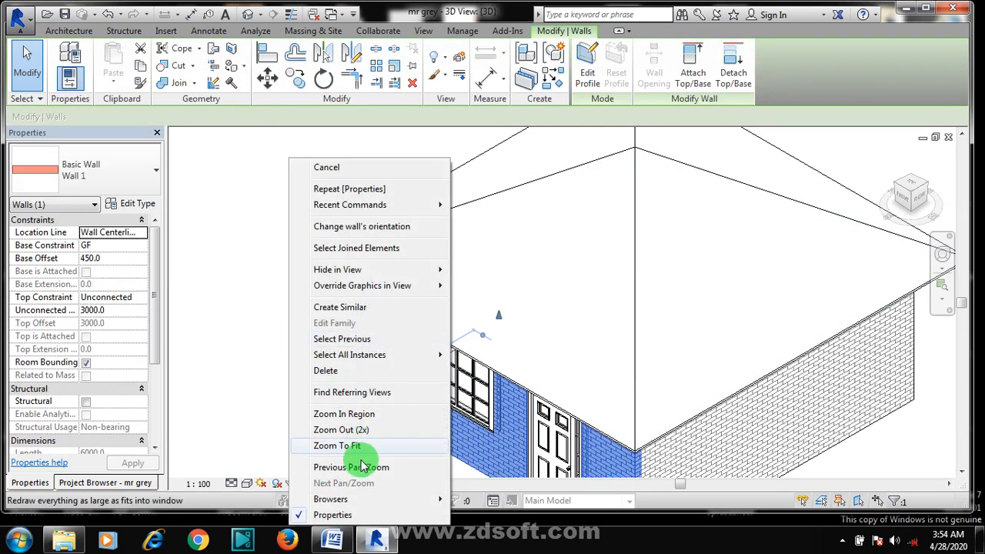
click(222, 357)
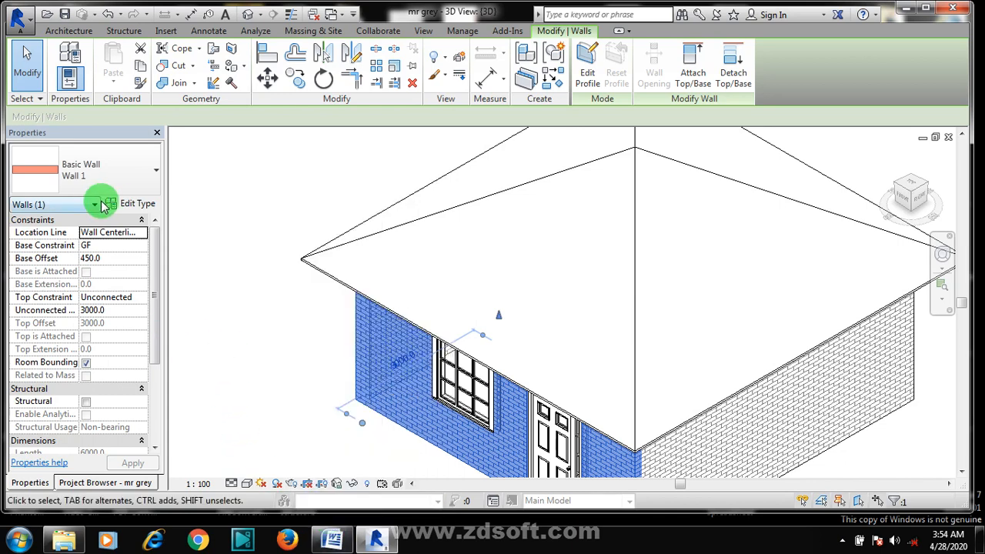
click(126, 204)
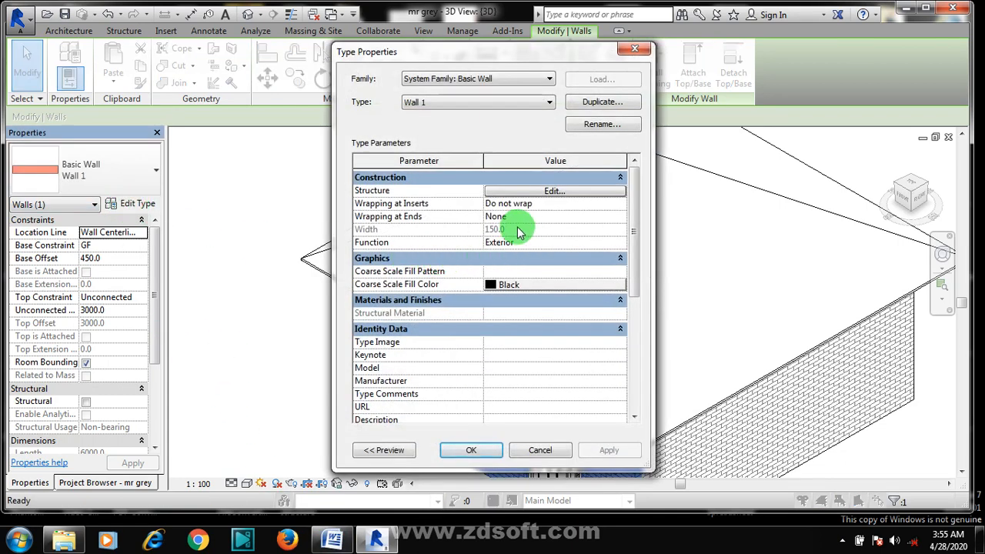
click(570, 192)
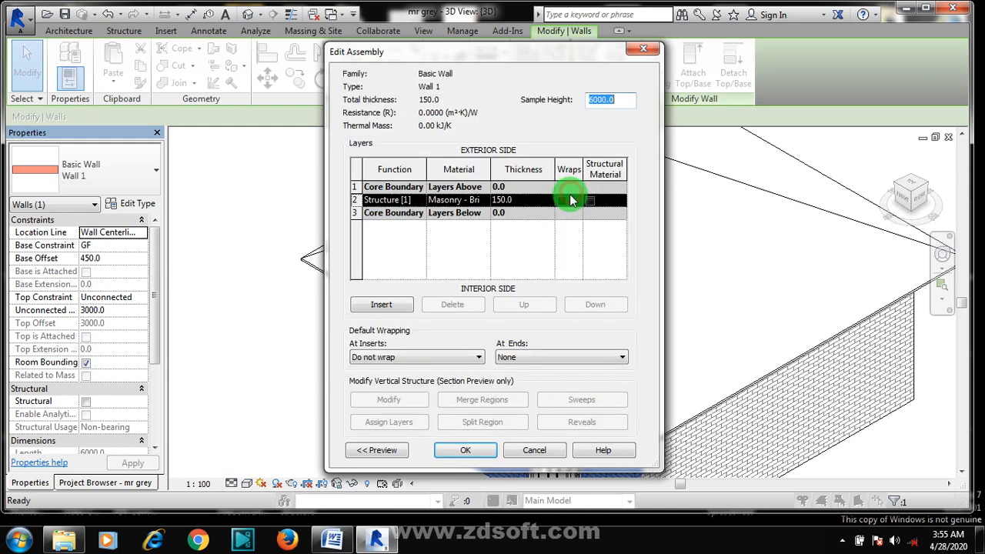
click(520, 199)
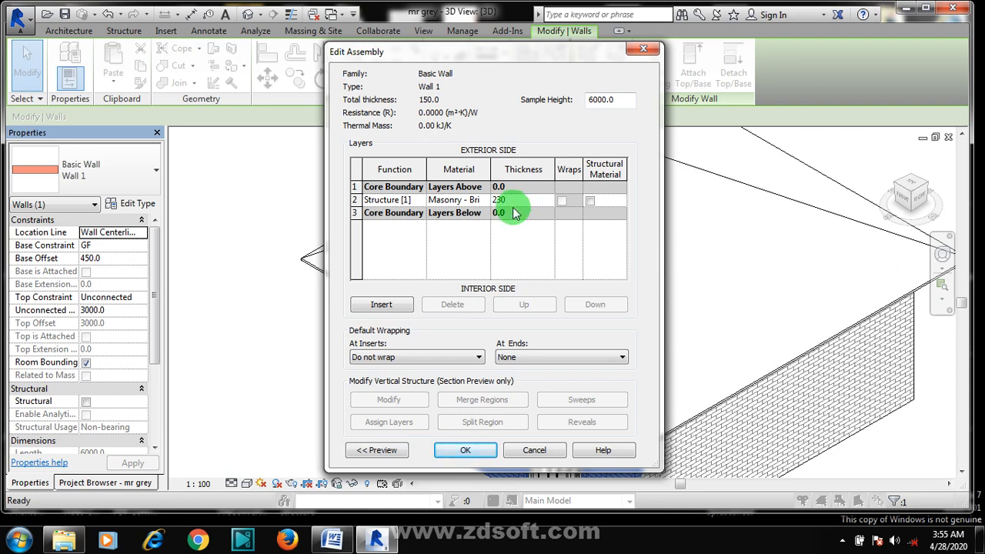
click(449, 453)
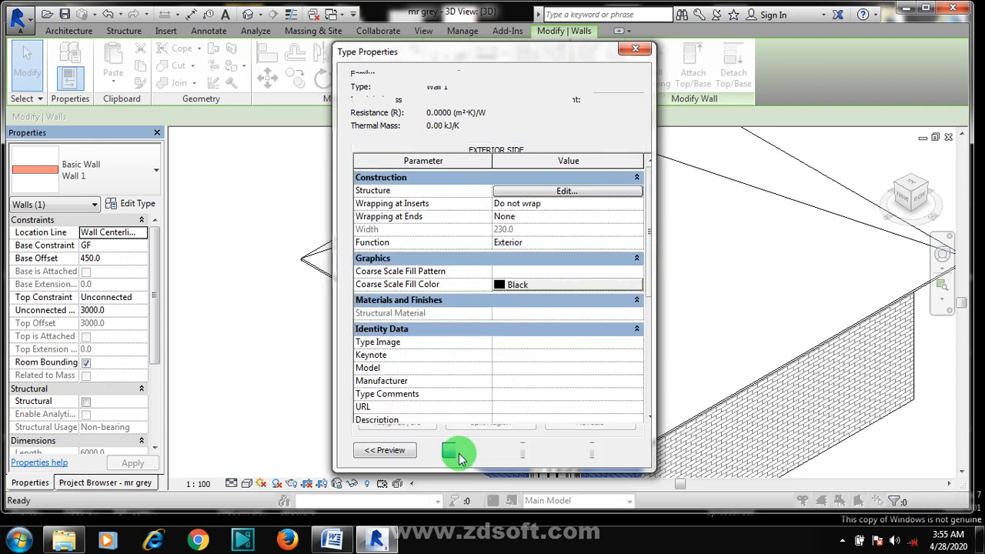
click(614, 452)
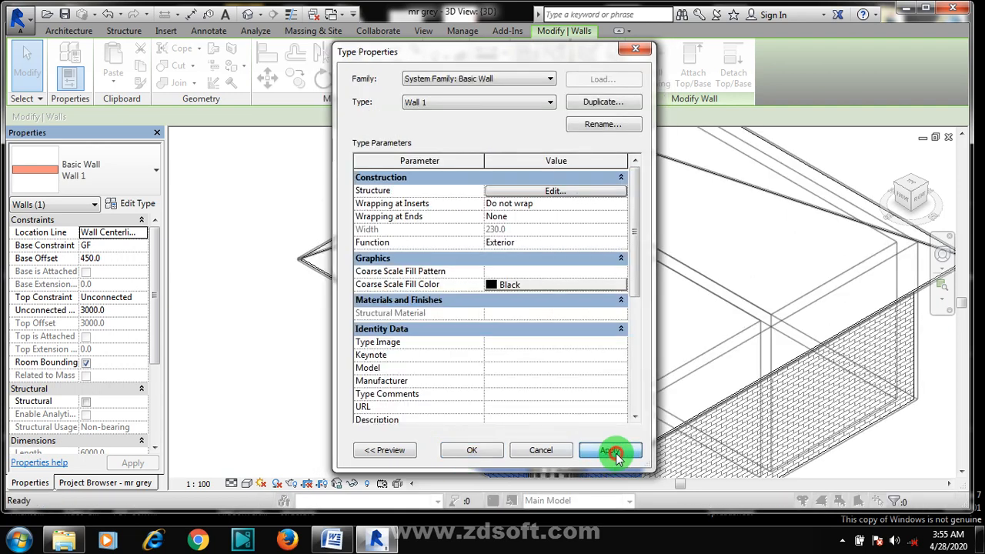
click(485, 452)
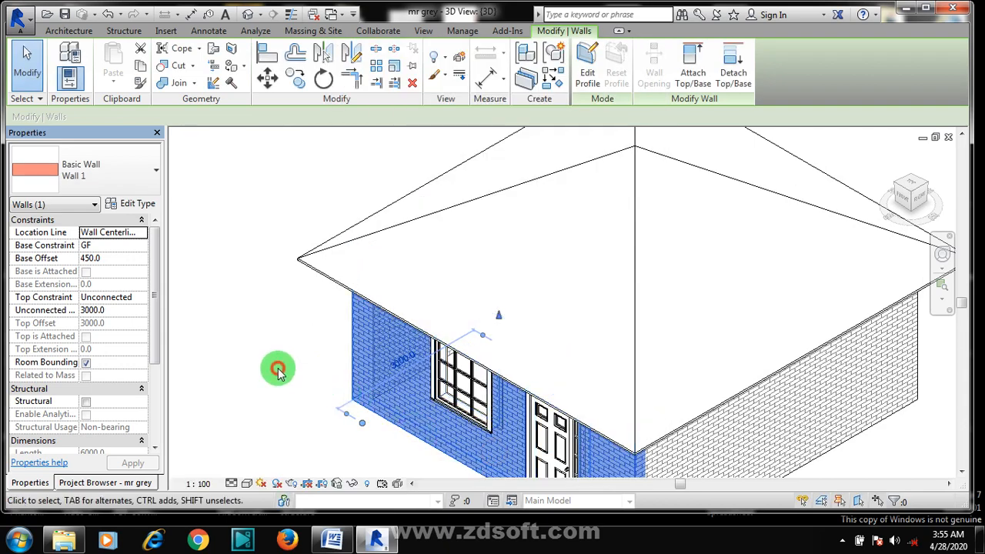
click(269, 350)
scroll(264, 333, down, 2)
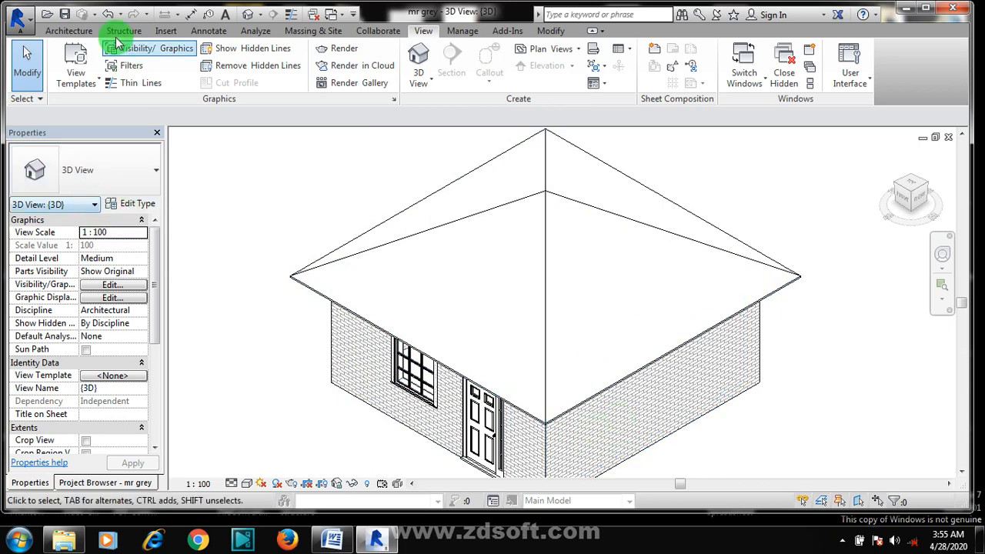
Check the width of the Wall 1 type on the front wall in the GF floor plan
click(159, 135)
click(61, 174)
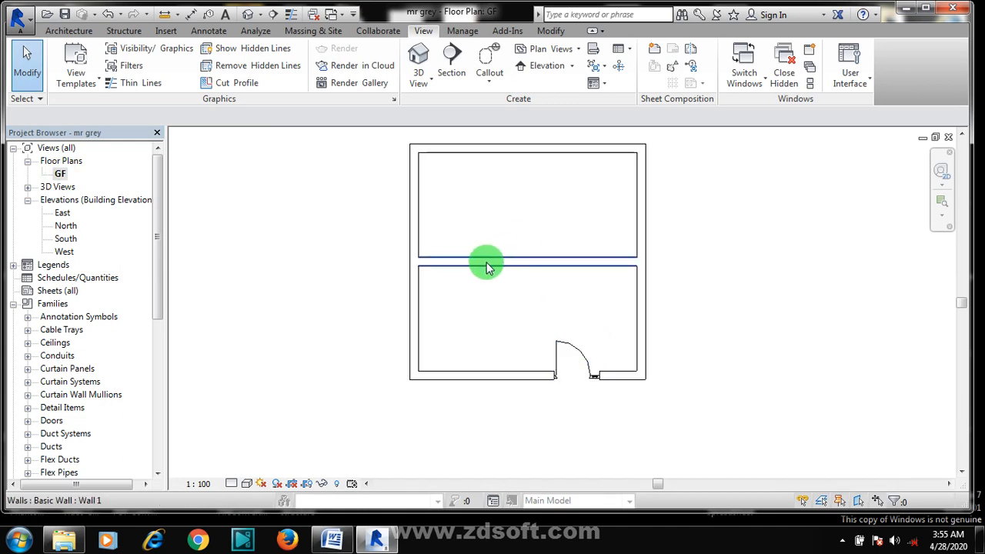
scroll(480, 378, up, 3)
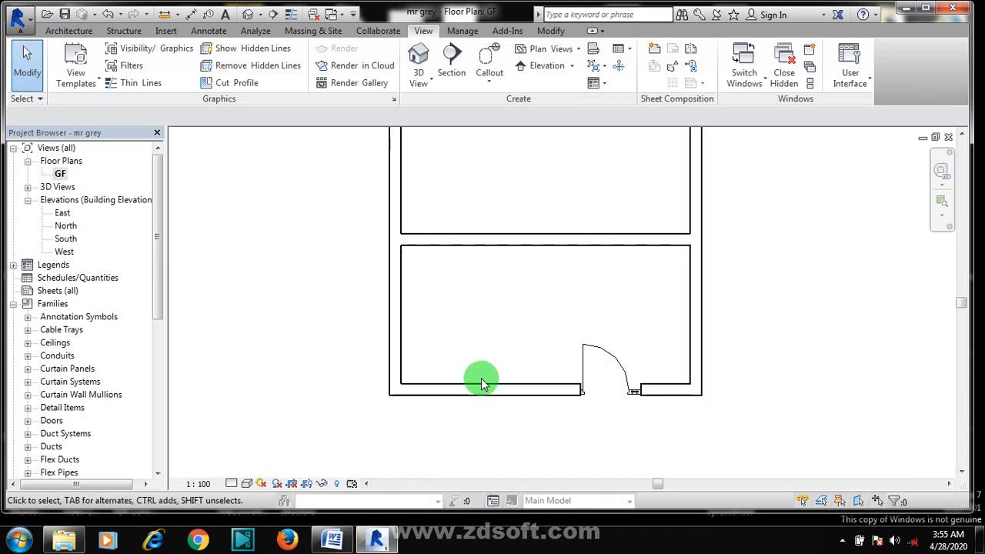
click(544, 400)
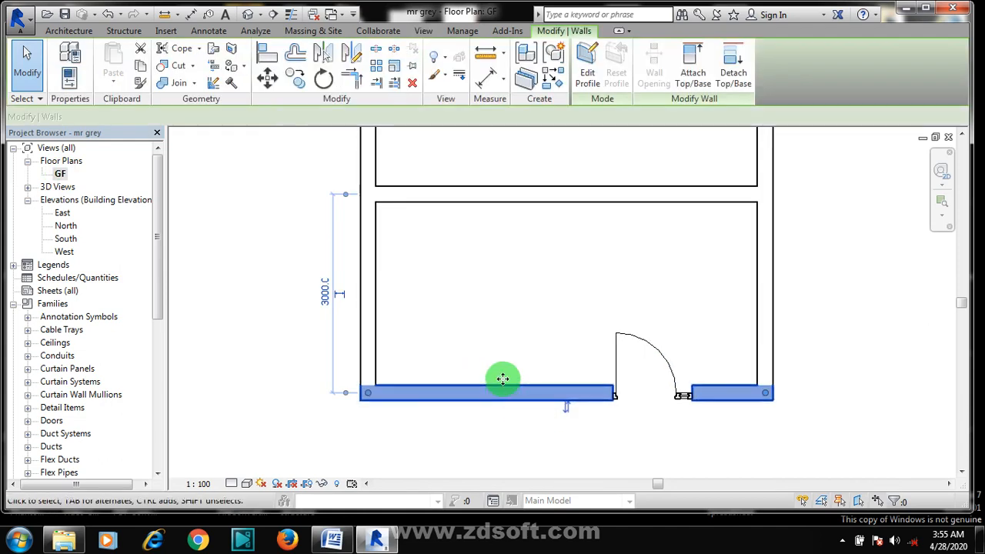
scroll(401, 374, down, 4)
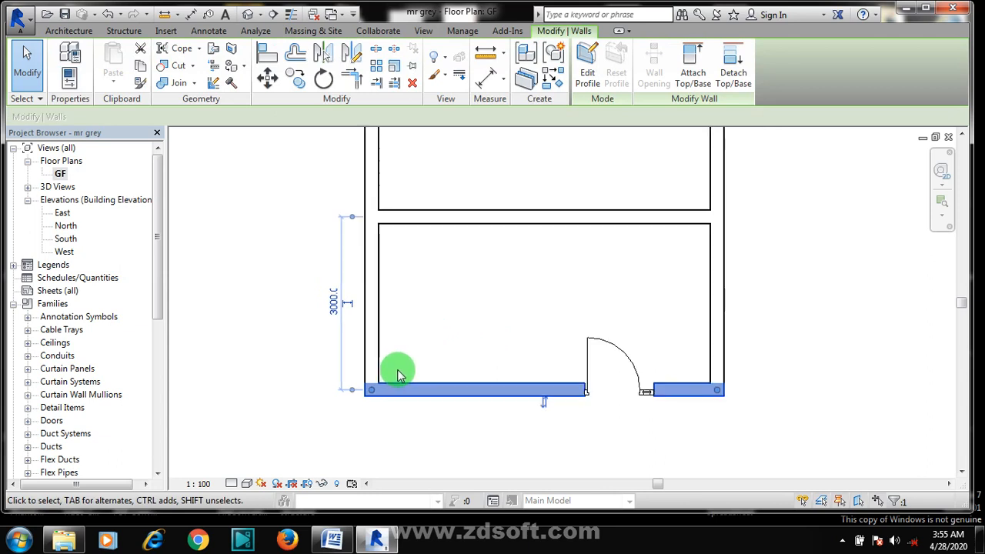
scroll(466, 401, up, 4)
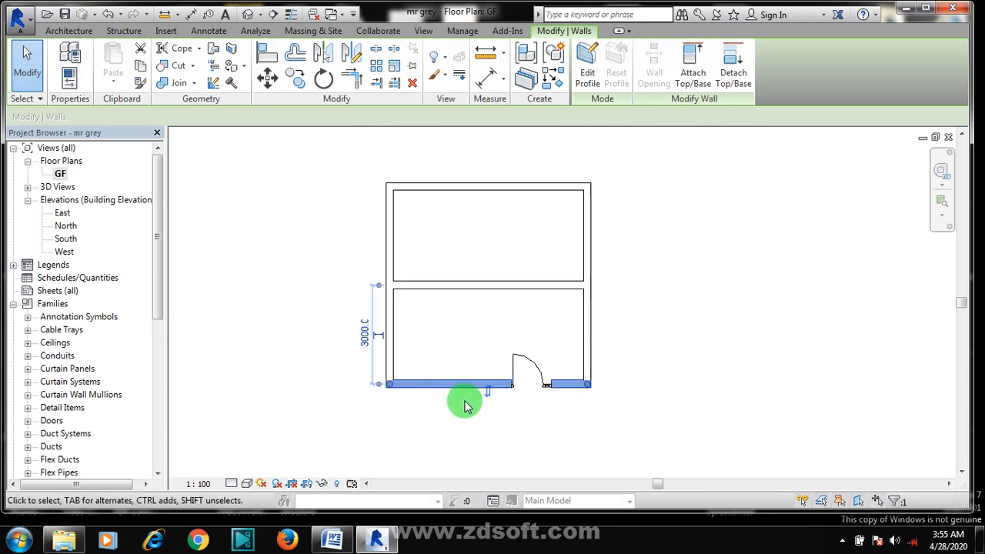
right_click(441, 326)
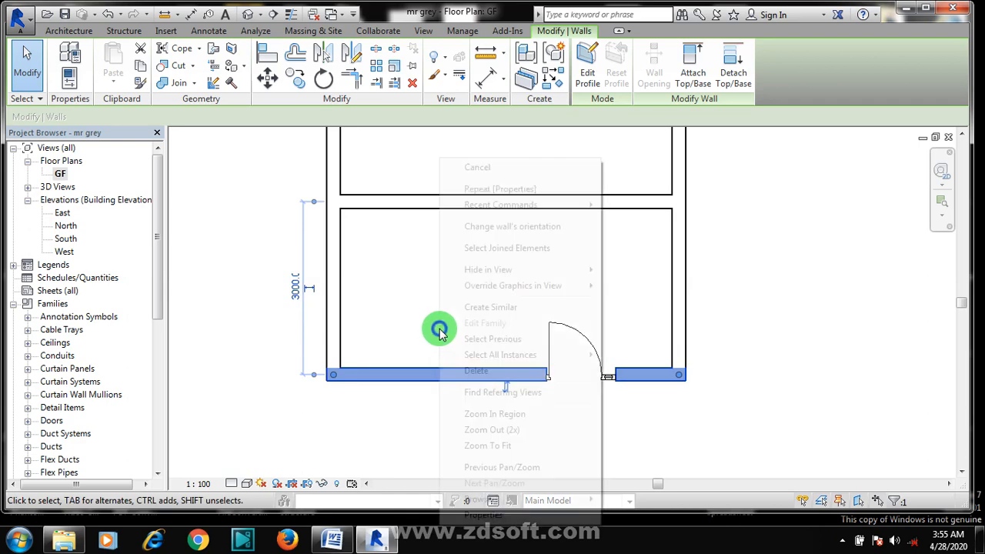
click(483, 515)
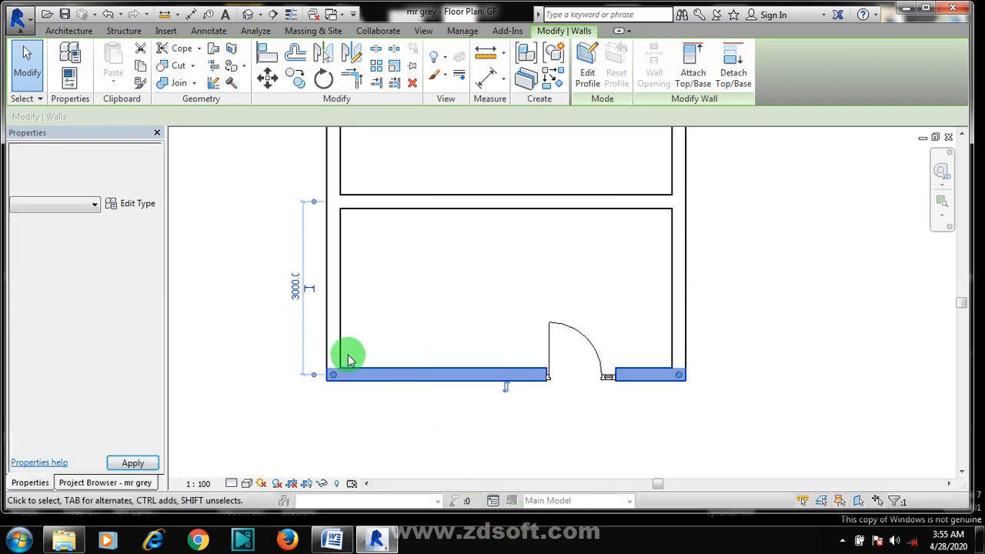
click(134, 202)
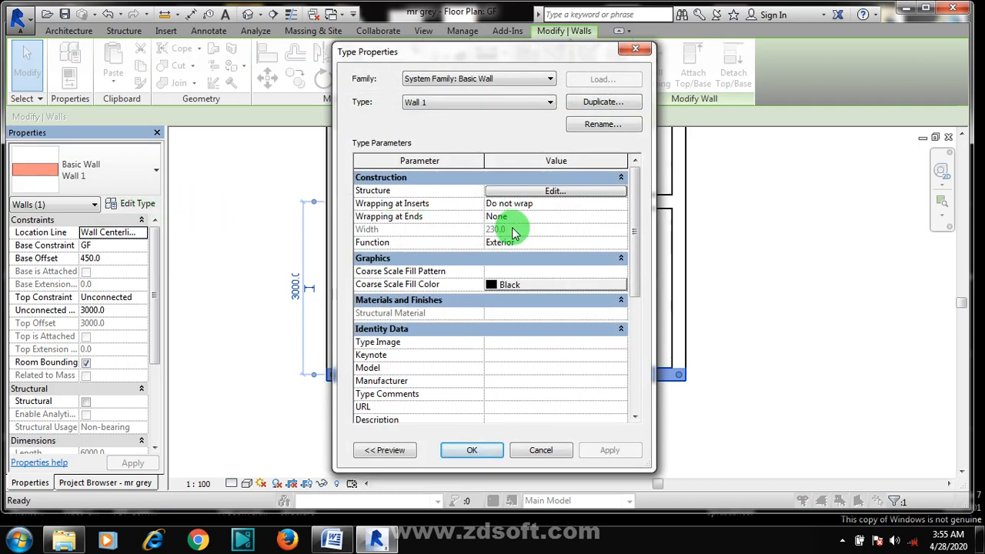
click(636, 49)
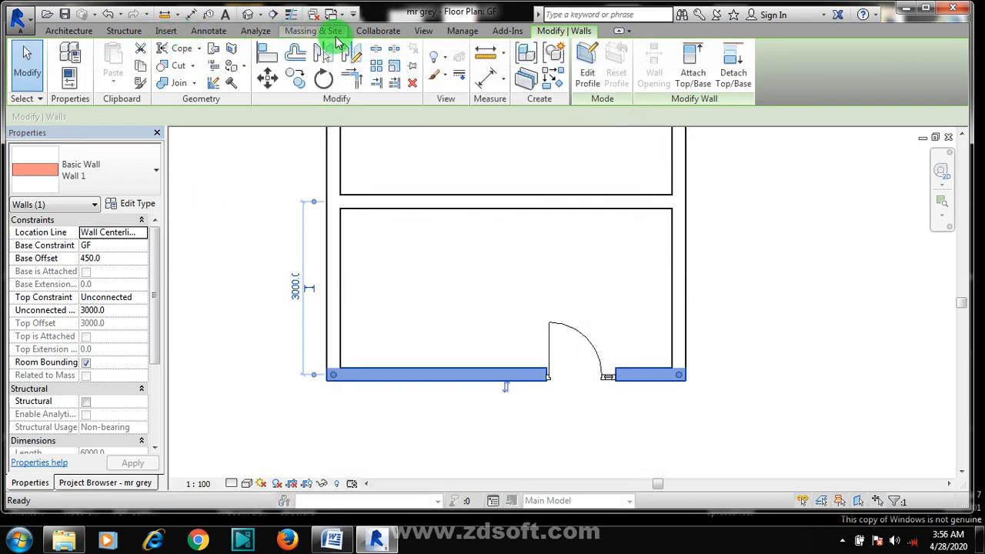
Return to the 3D view and start an in-place model in the Walls category named "conc facia"
click(423, 32)
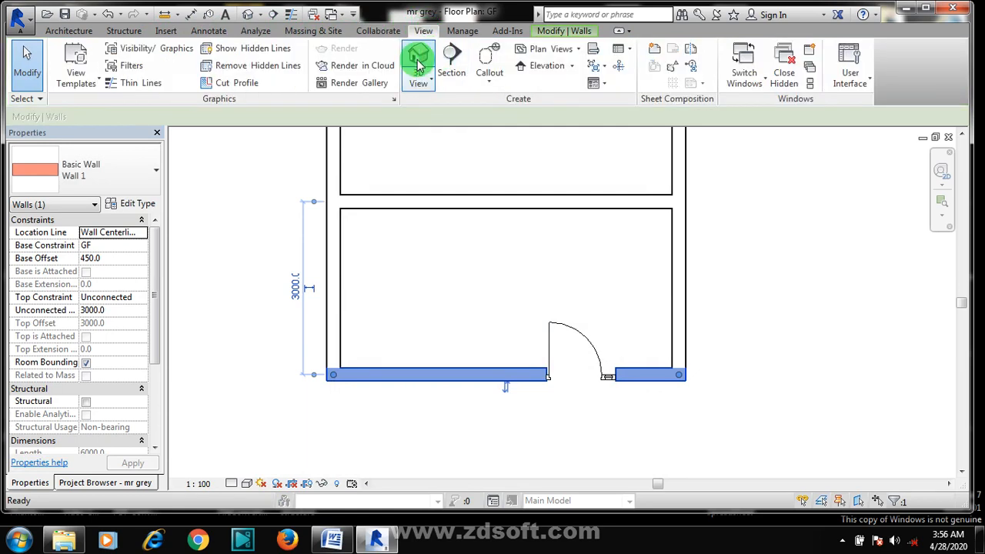
click(419, 58)
scroll(590, 467, up, 4)
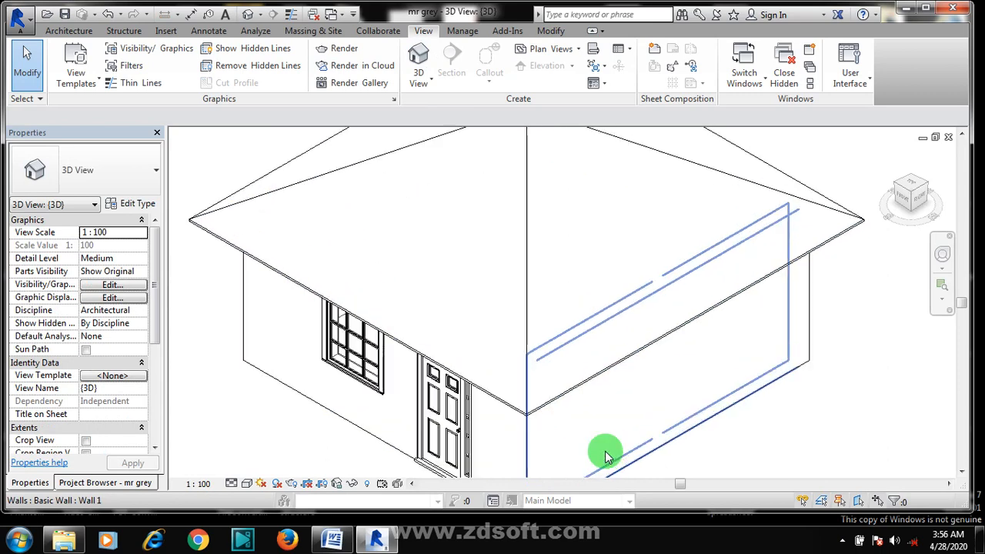
scroll(636, 393, down, 5)
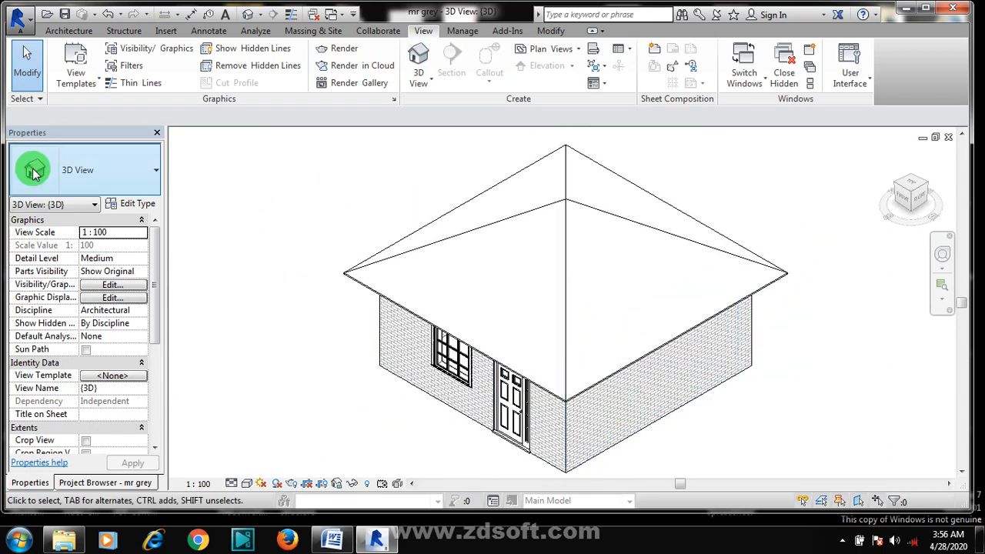
click(68, 33)
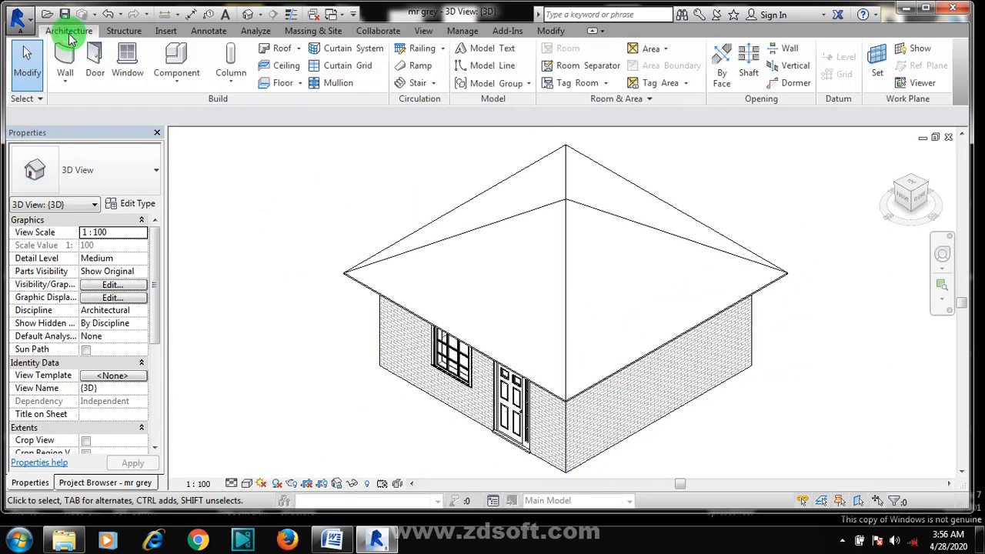
click(182, 81)
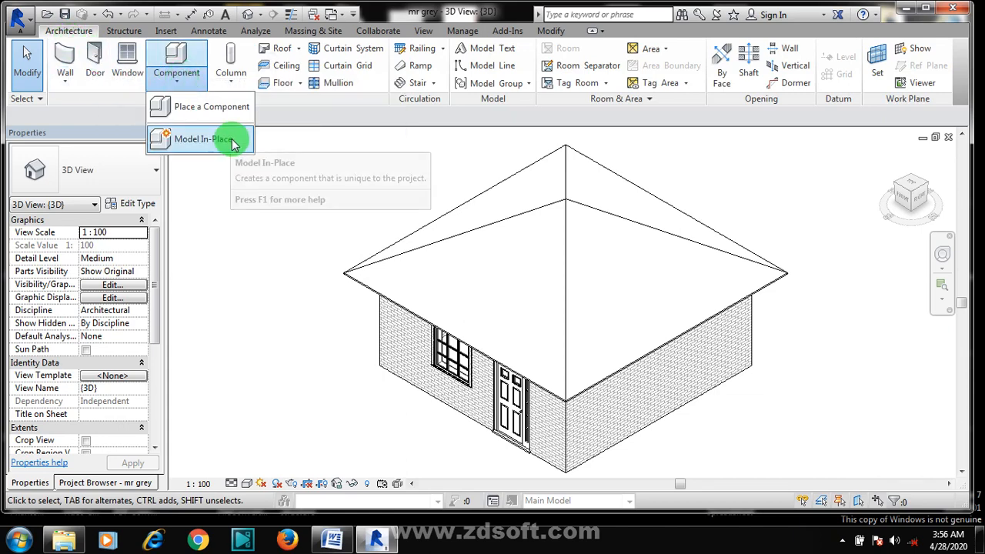
click(225, 139)
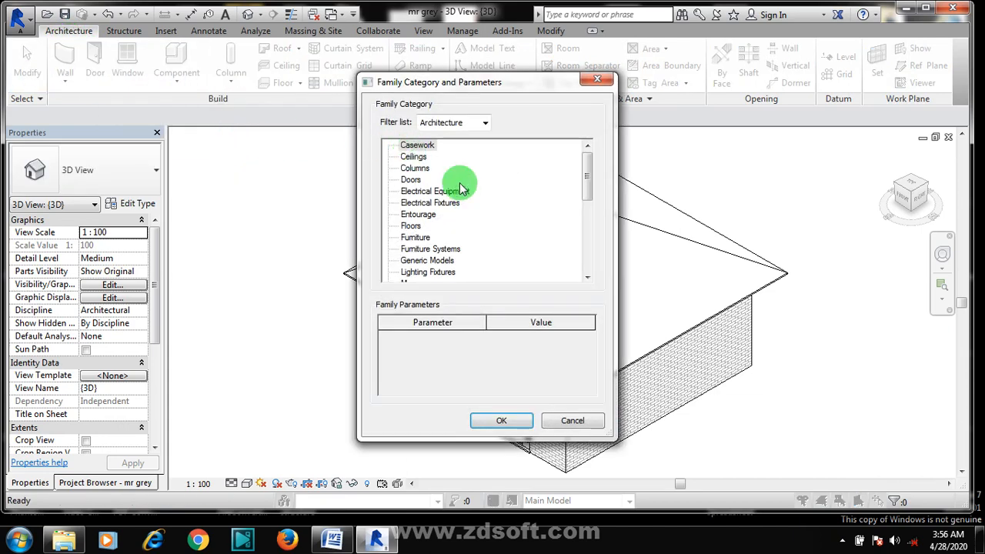
drag(590, 172, 587, 241)
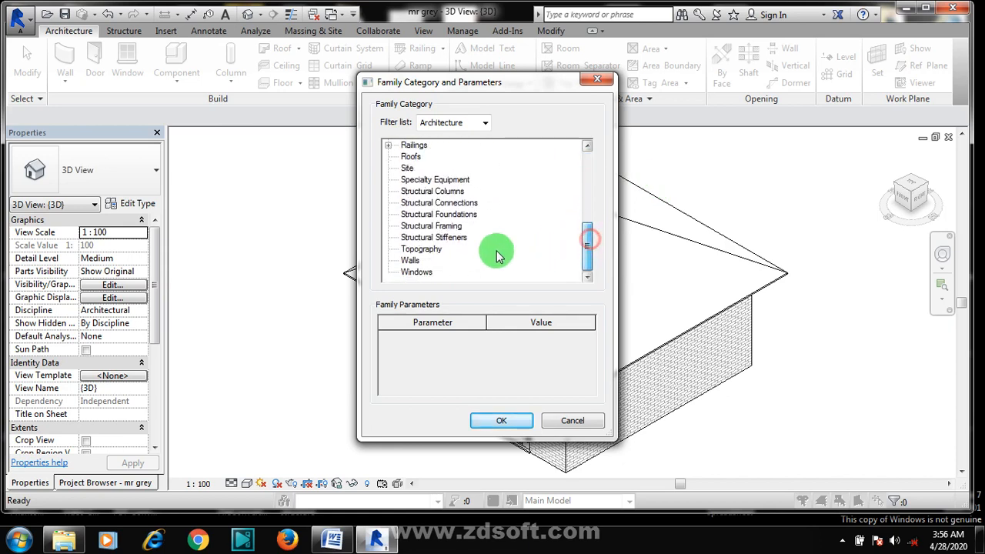
click(400, 262)
click(502, 420)
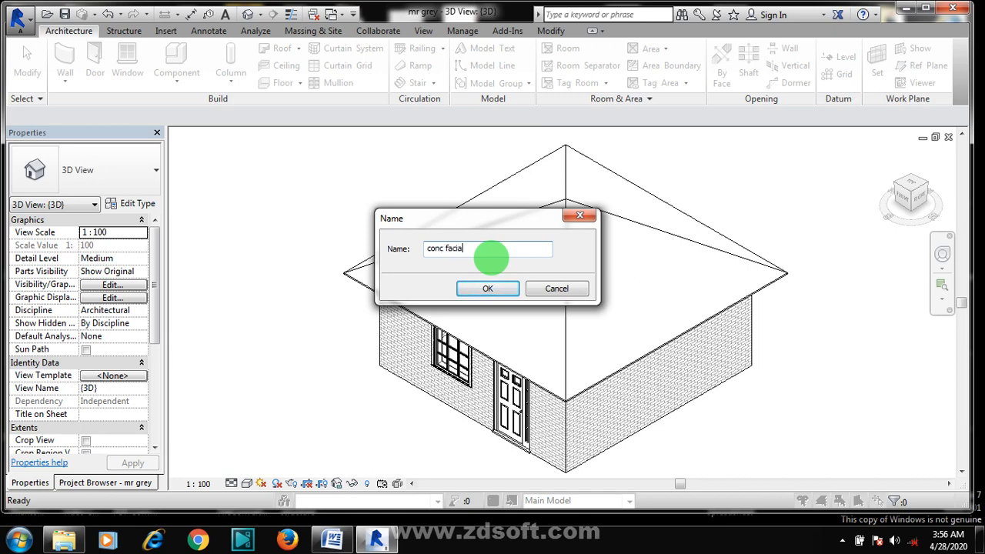
click(468, 289)
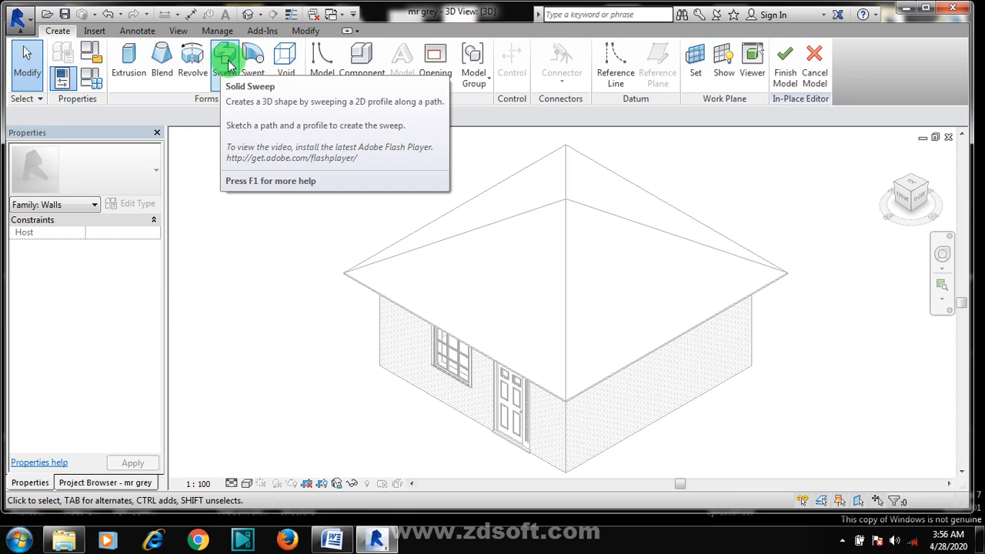
Start a solid sweep and define its path by picking the roof's four eave edges, accepting the path
click(228, 62)
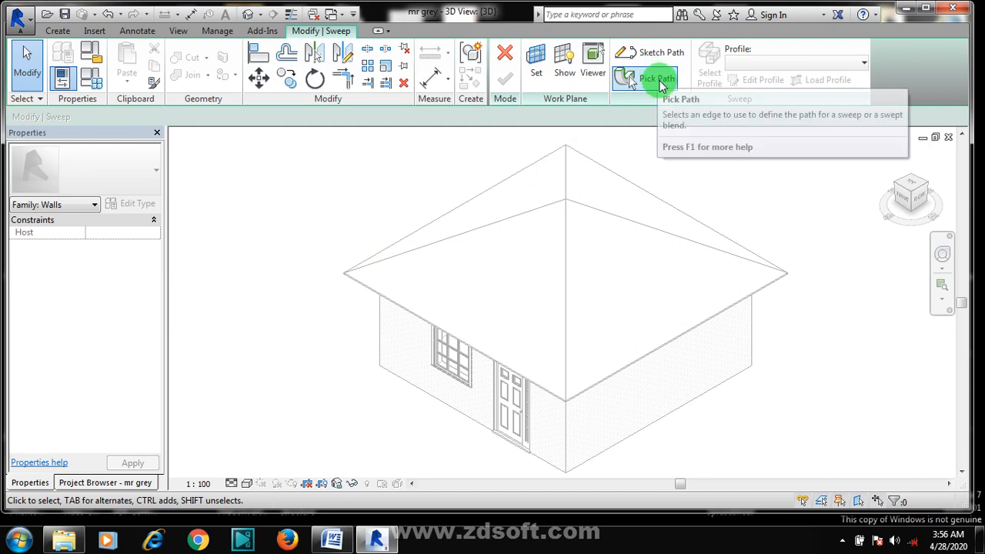
click(656, 79)
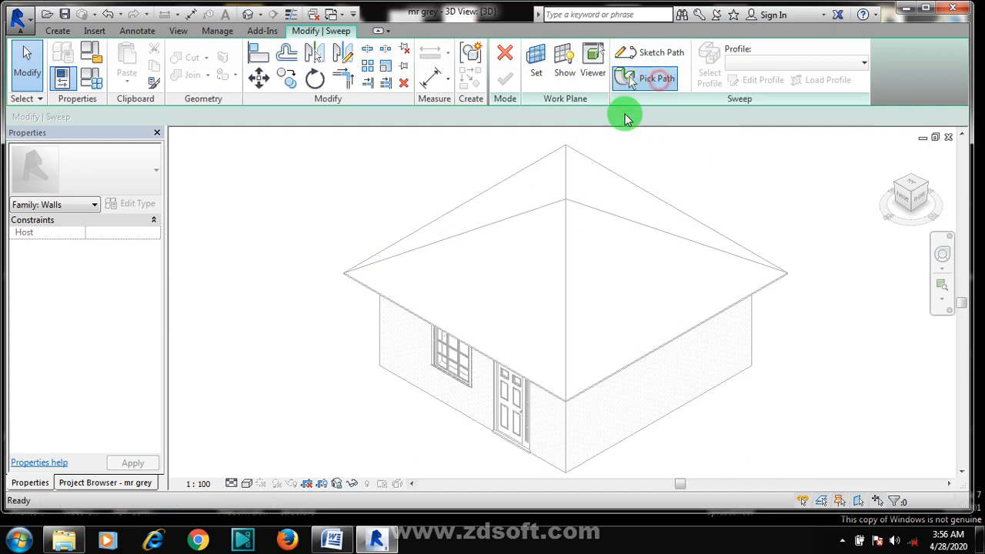
click(513, 174)
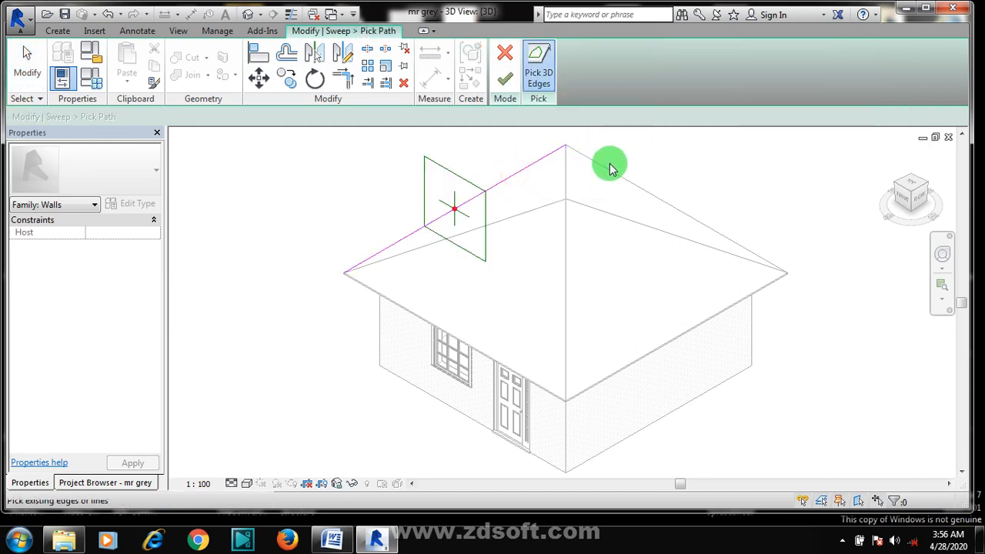
click(621, 177)
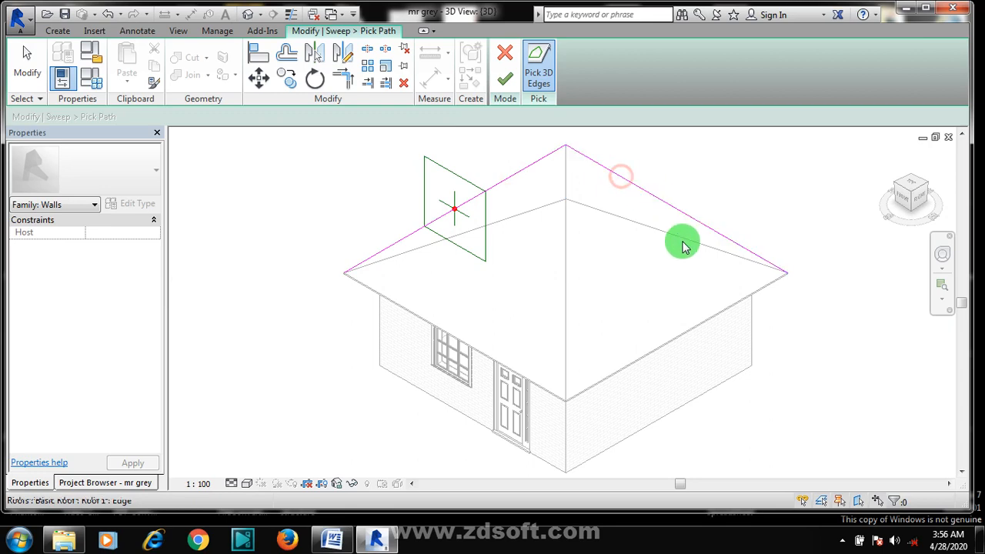
click(686, 330)
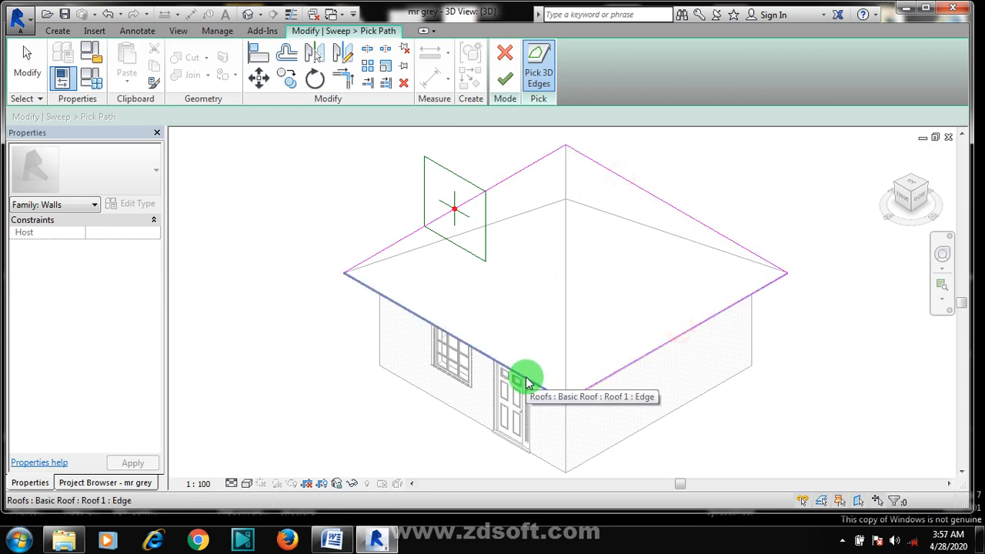
click(516, 381)
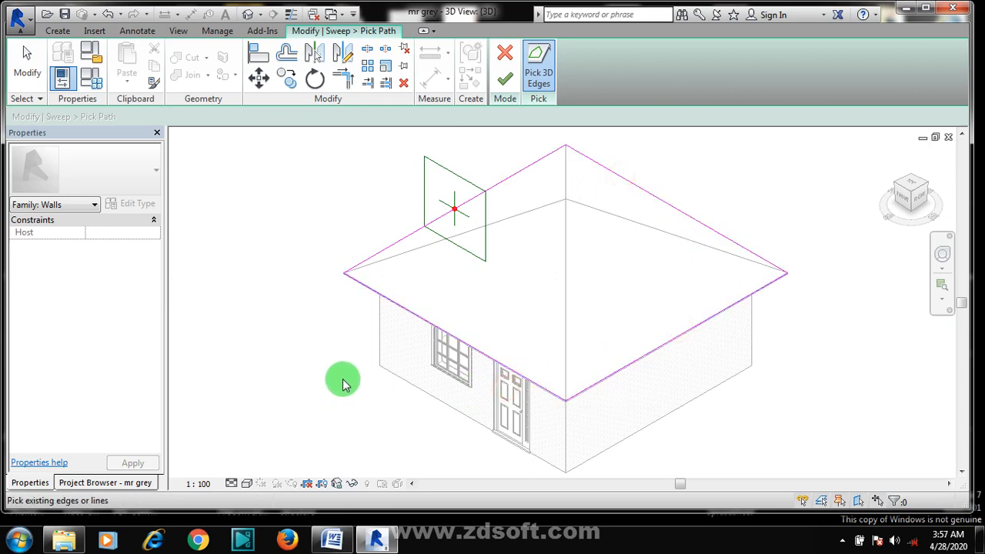
click(506, 80)
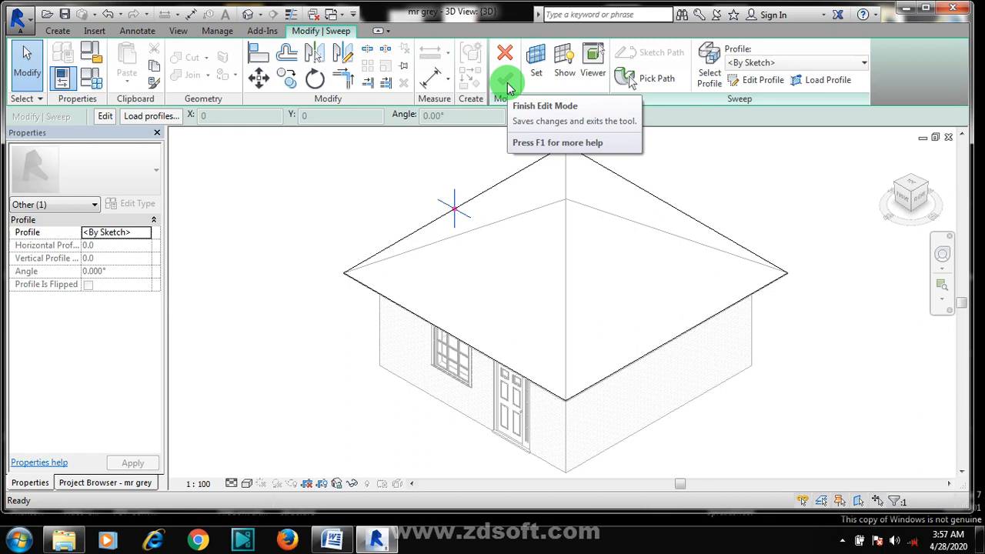
Open the sweep's profile for sketching and turn the 3D view to the back-left corner of the building
click(764, 81)
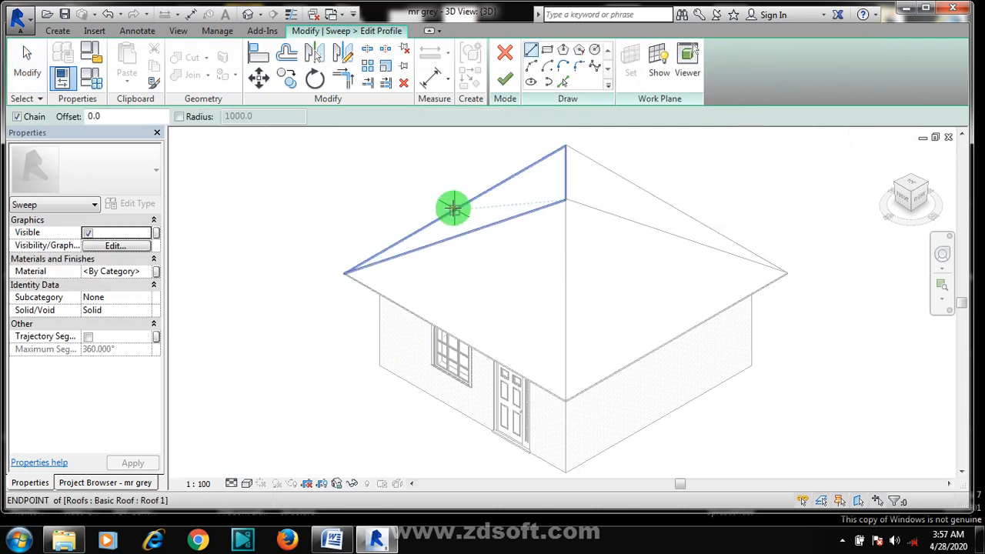
click(893, 193)
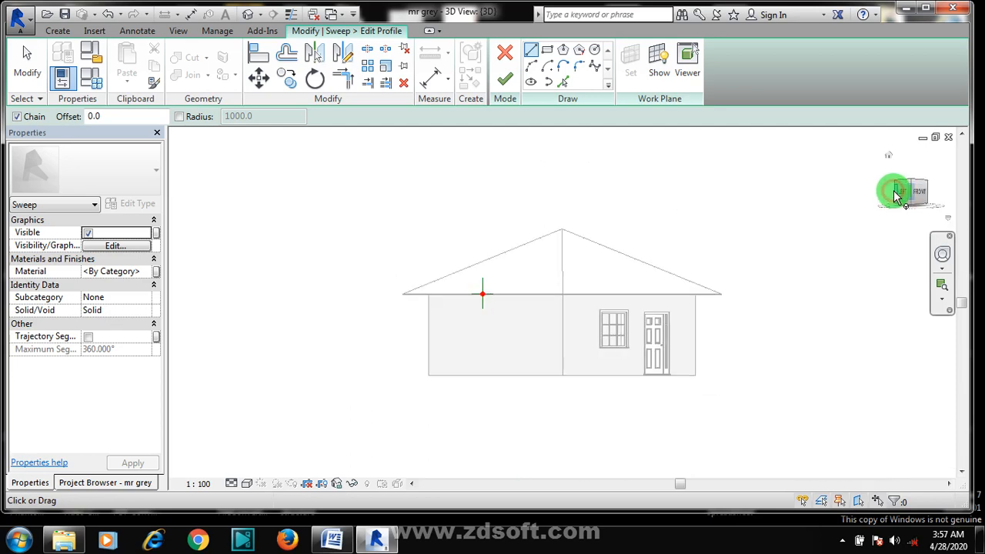
click(894, 196)
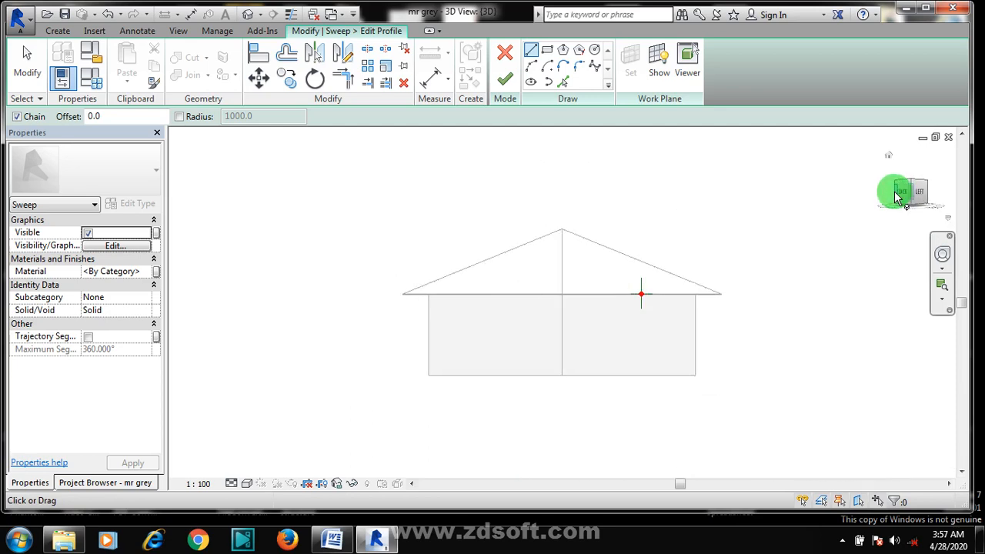
click(949, 275)
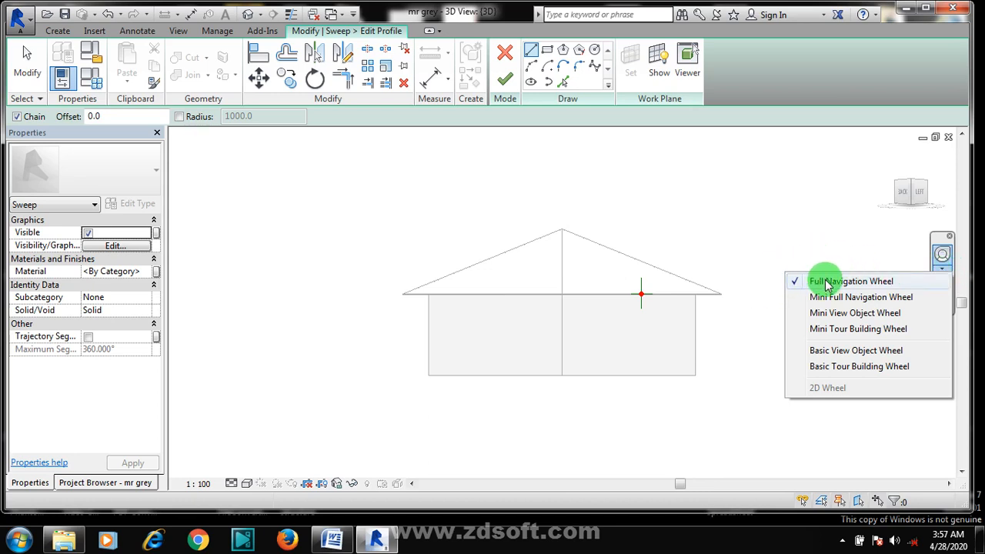
click(754, 286)
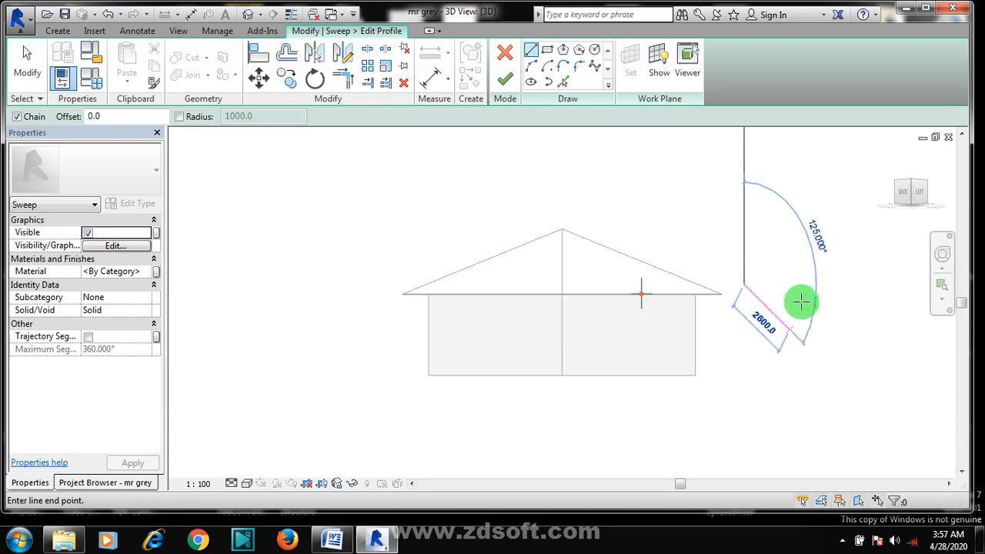
click(944, 253)
Orbit to the back of the building from above and view the profile plane marker on the roof eave close up
drag(731, 336, 835, 360)
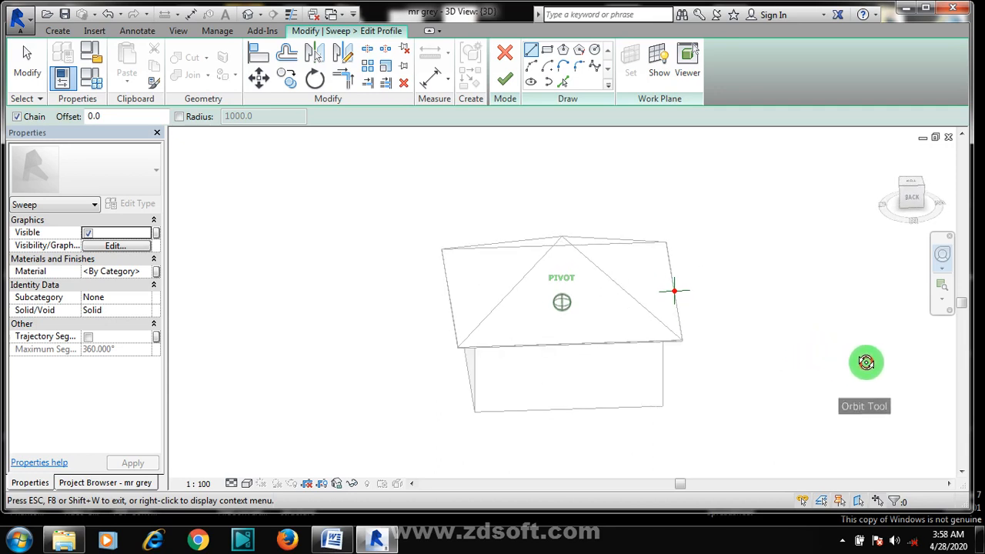
drag(867, 362, 775, 358)
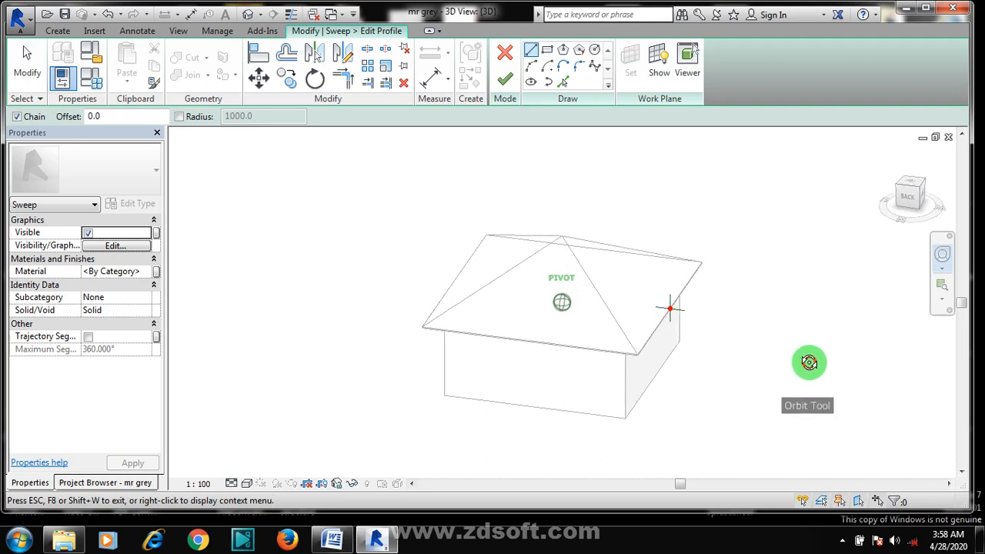
drag(791, 362, 825, 357)
drag(825, 358, 773, 357)
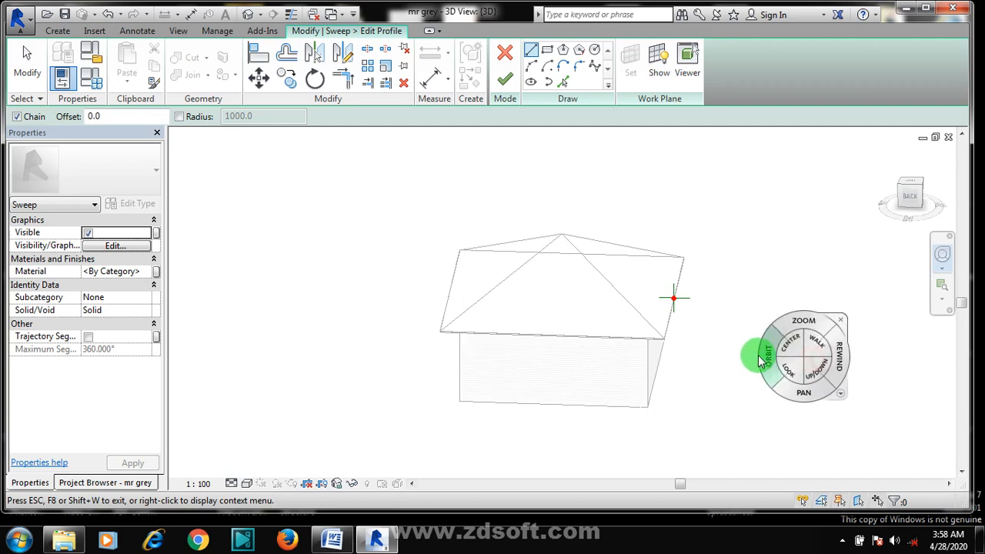
mouse_move(846, 317)
mouse_down()
mouse_move(822, 335)
mouse_move(845, 332)
mouse_up()
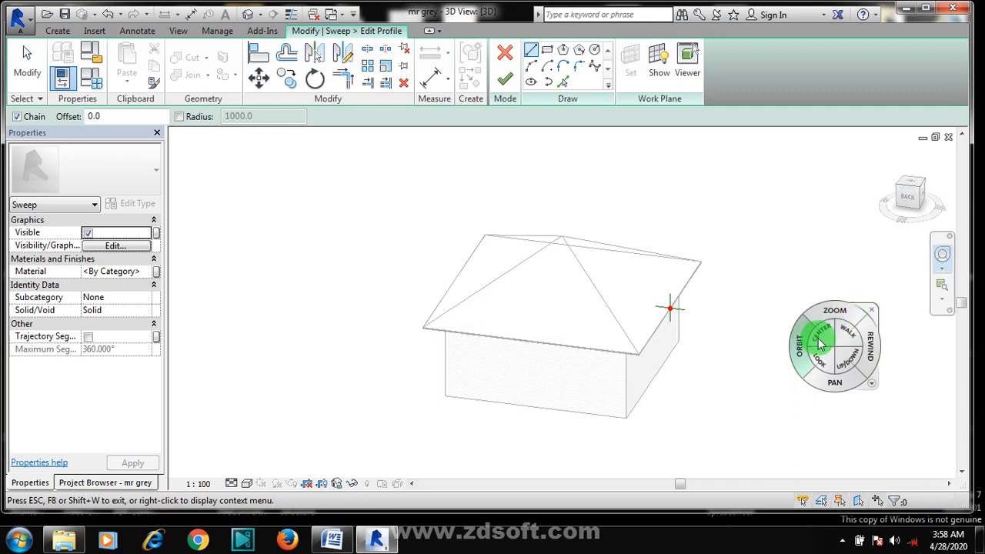
click(849, 337)
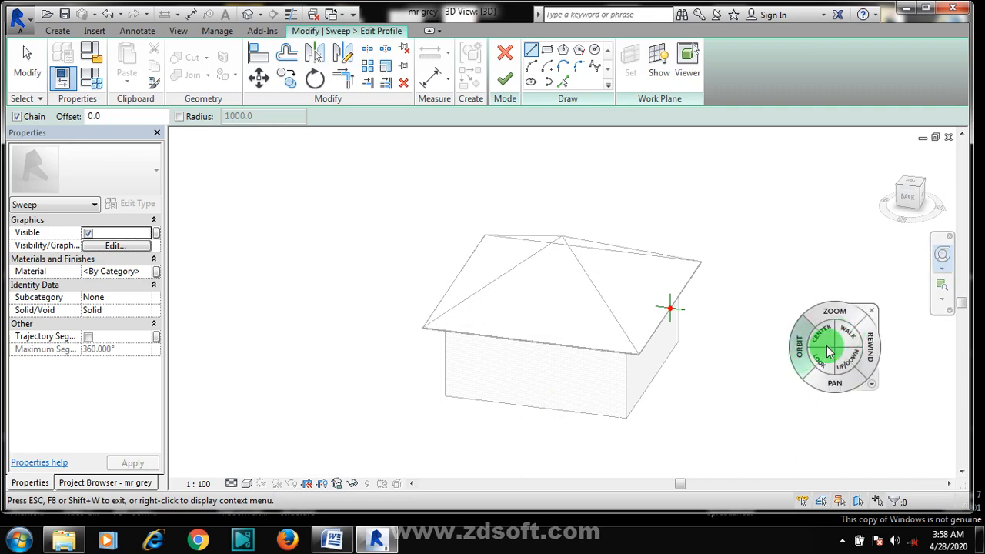
click(874, 311)
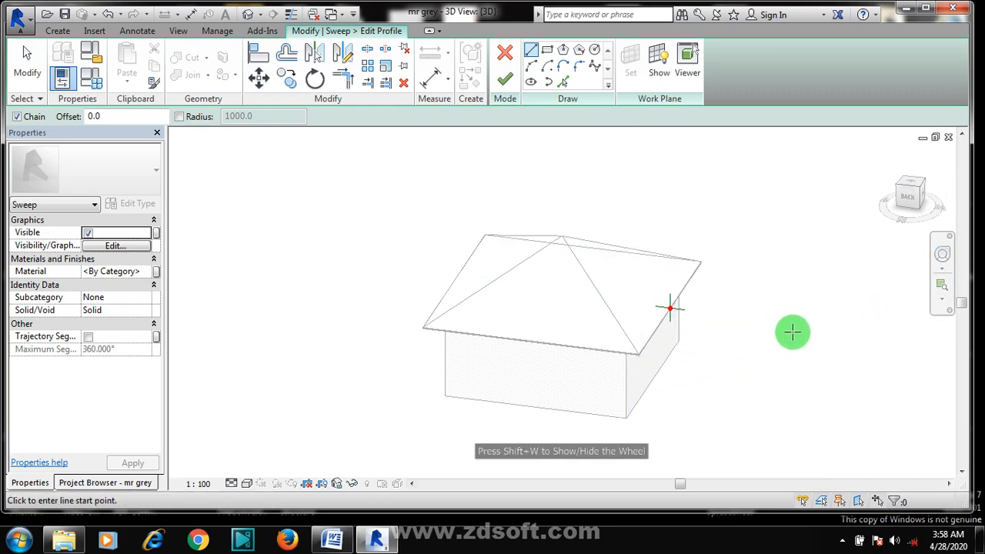
click(942, 254)
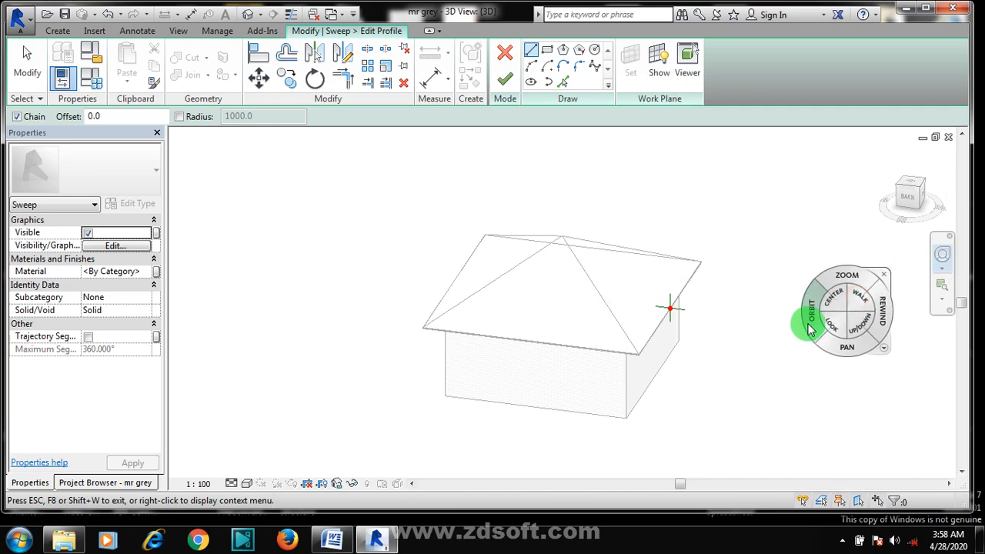
mouse_move(809, 321)
mouse_down()
mouse_move(836, 326)
mouse_move(821, 330)
mouse_up()
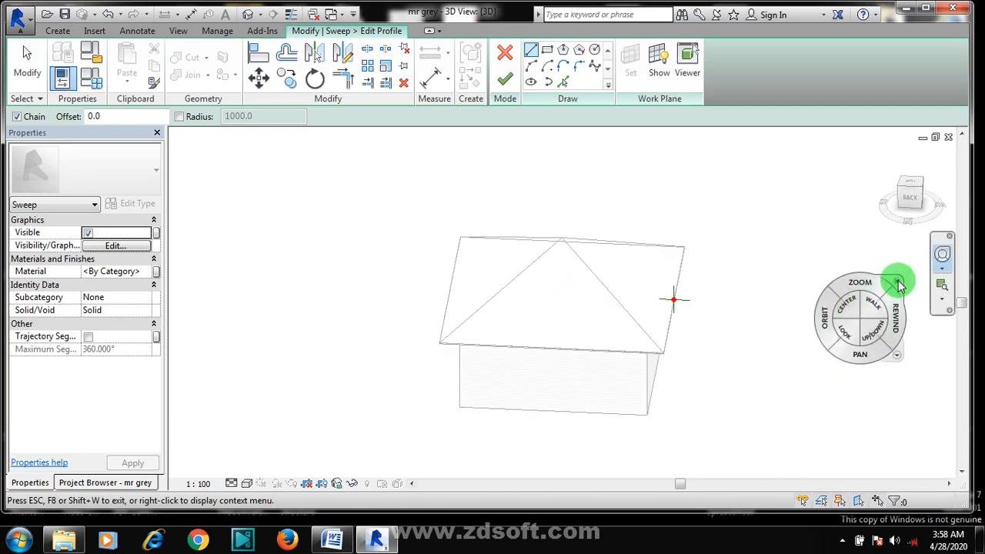
click(897, 282)
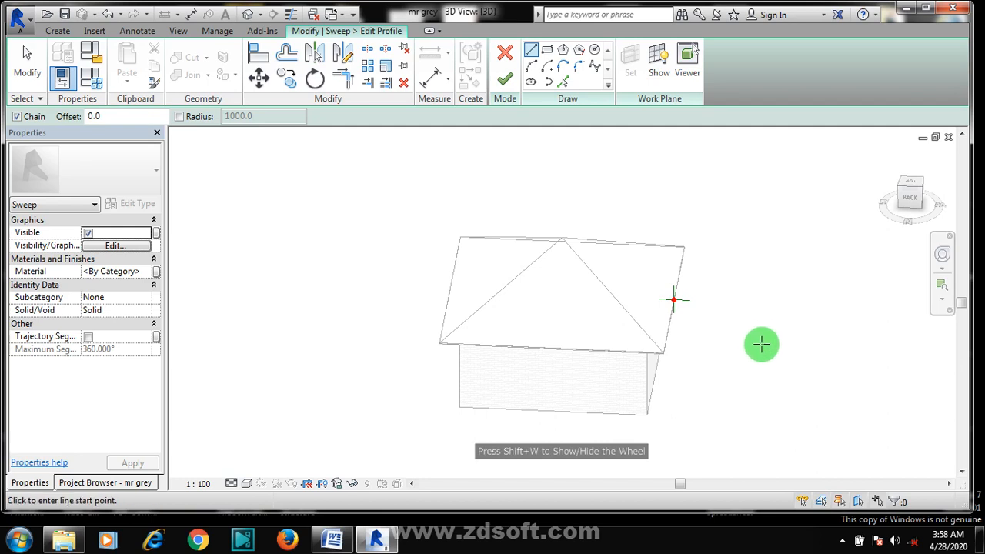
key(Escape)
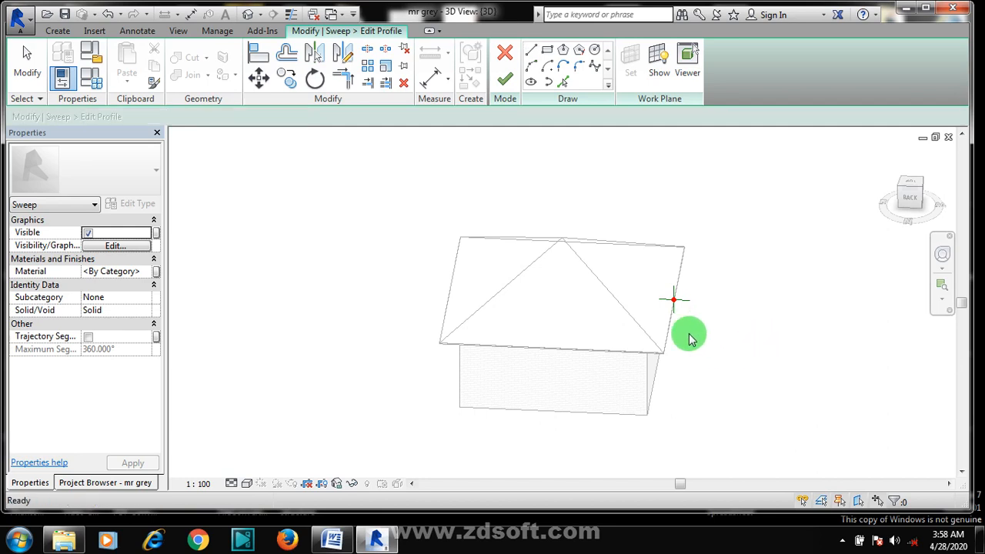
scroll(652, 331, up, 3)
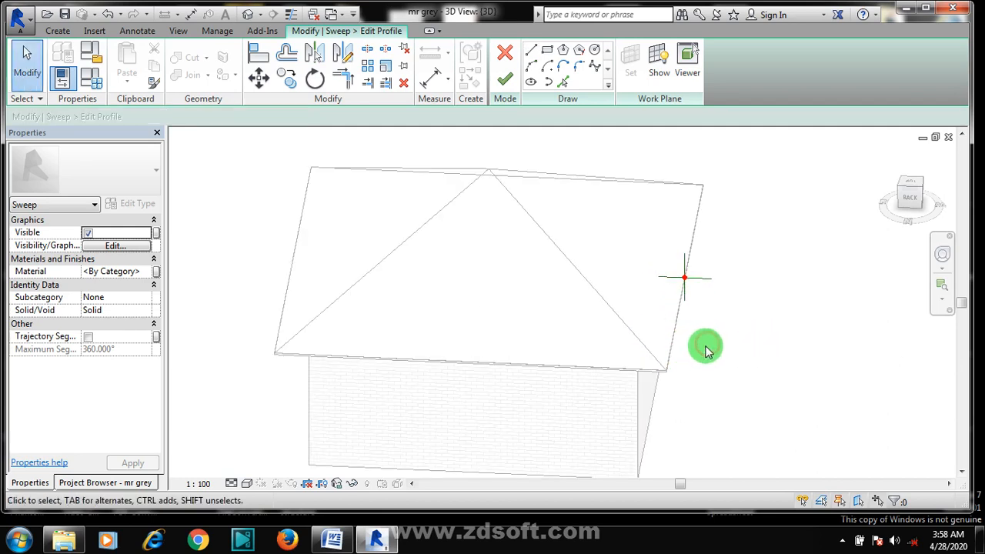
scroll(684, 282, up, 5)
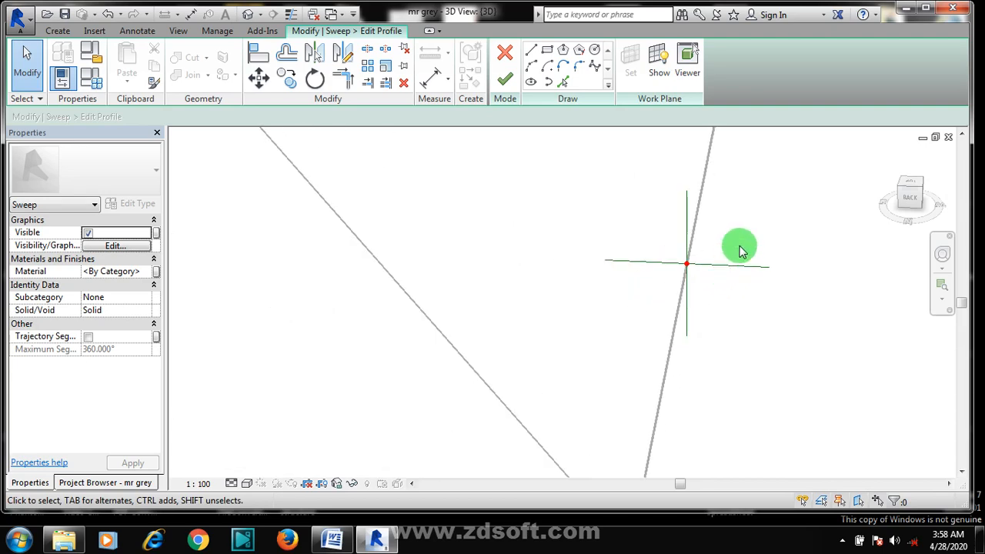
Sketch the first two profile lines from the profile plane's centre point: 600 horizontally toward the building and 450 straight down
click(530, 51)
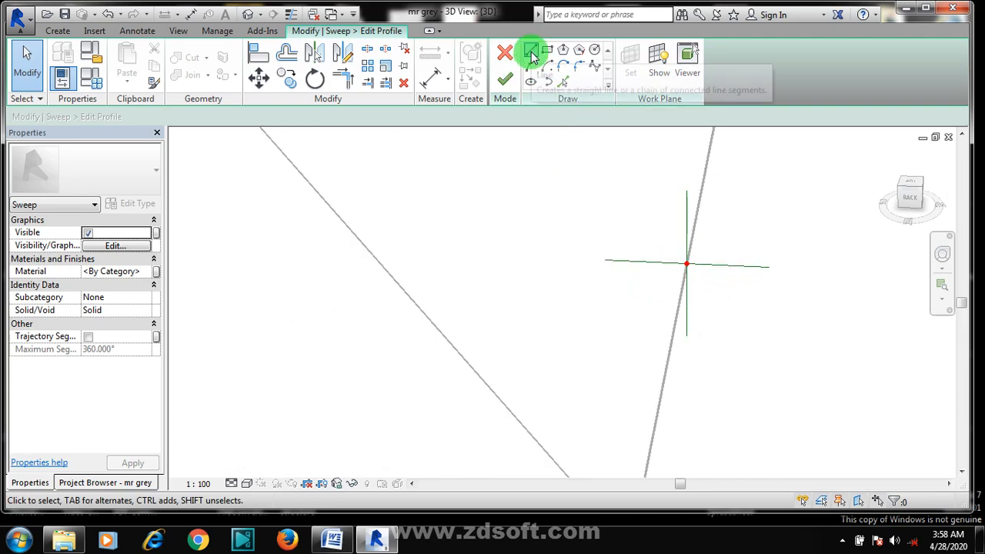
click(685, 265)
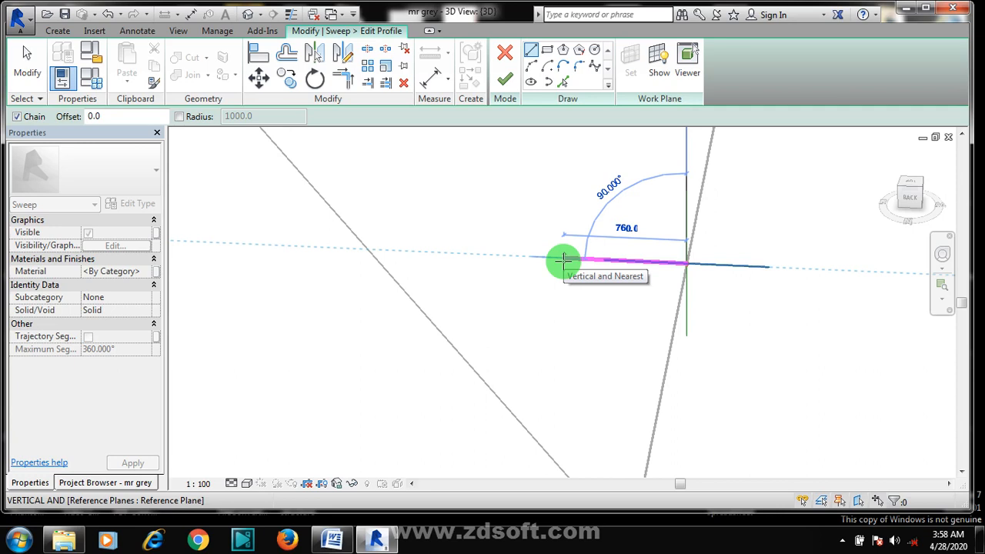
text(600)
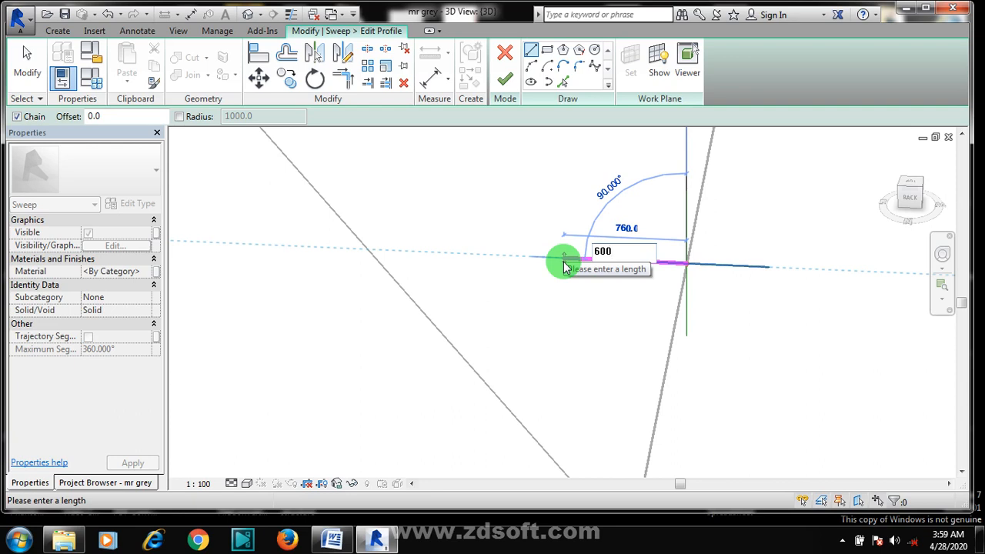
key(Return)
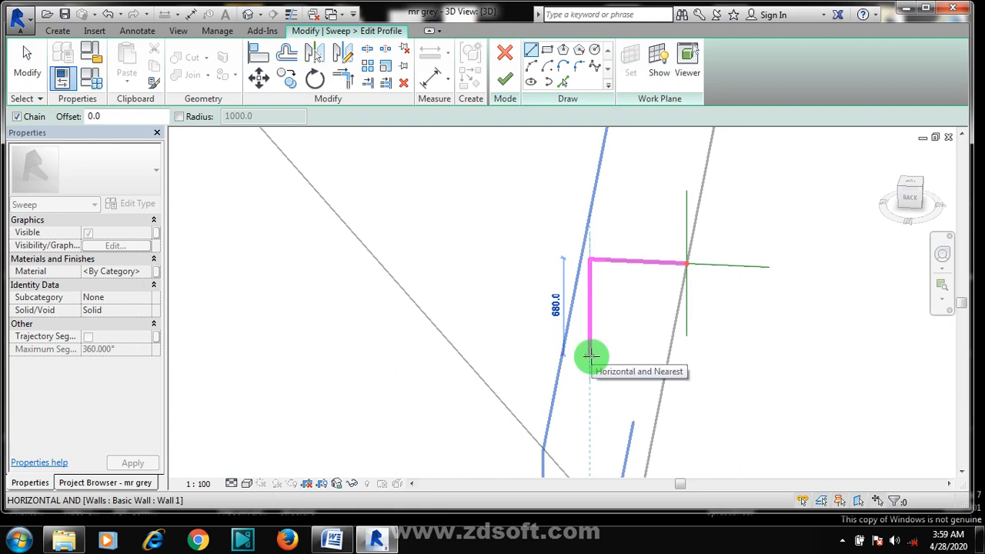
text(450)
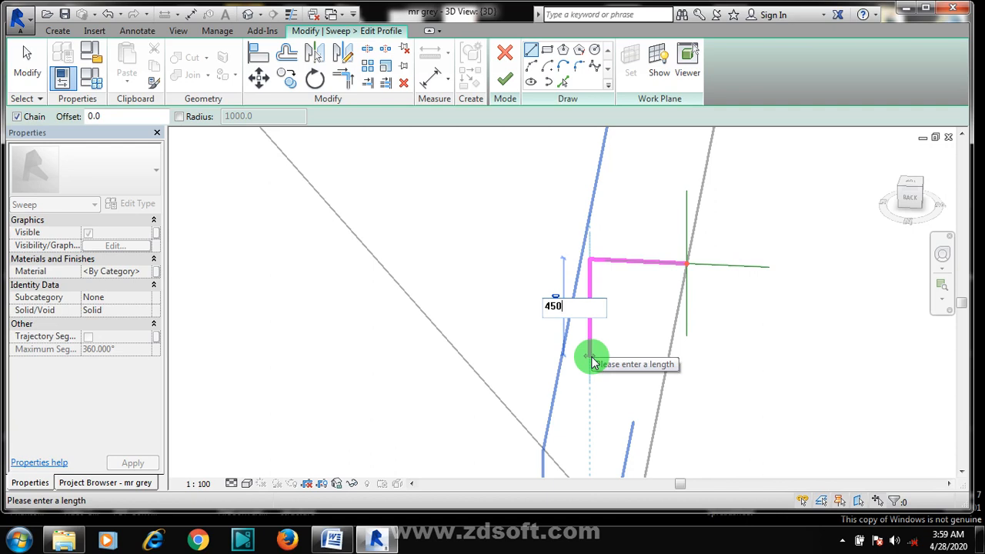
key(Return)
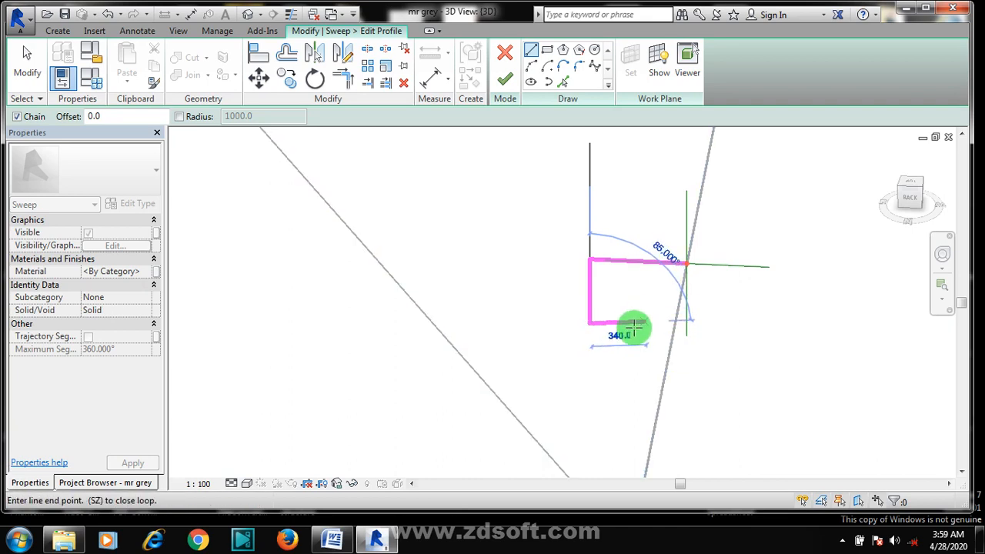
Continue the profile with a stepped lower end of 50 across, 50 up, 50 across and 50 up, and end the line chain
scroll(641, 324, up, 2)
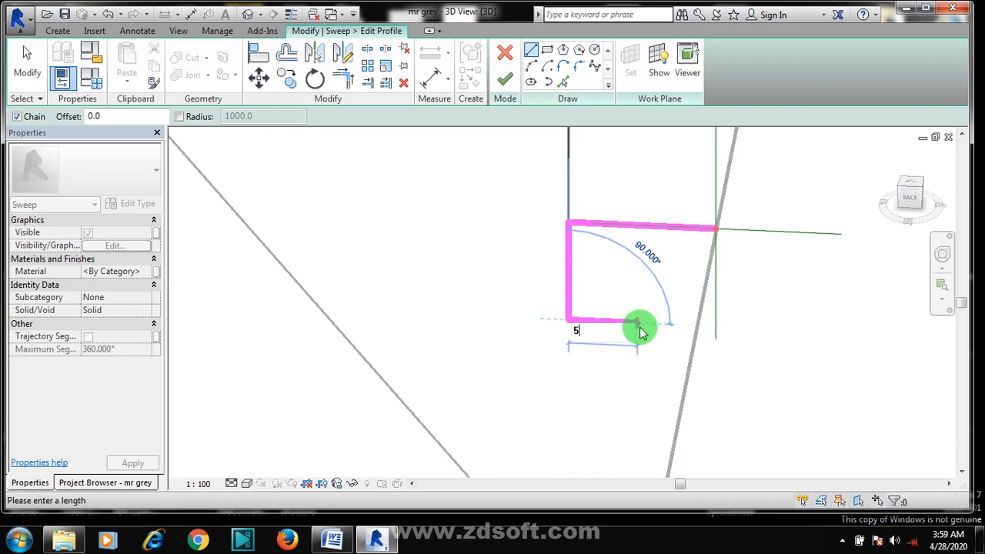
key(Return)
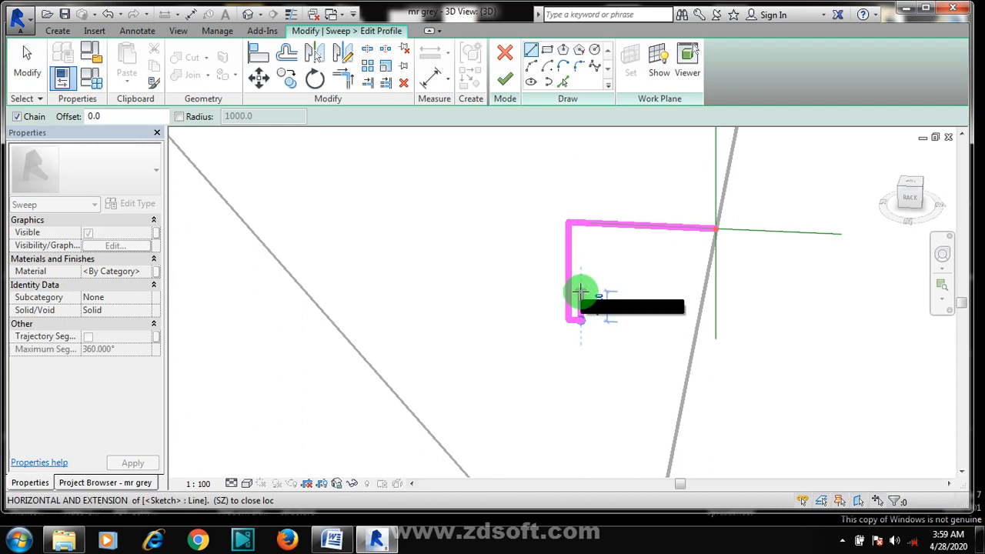
text(5)
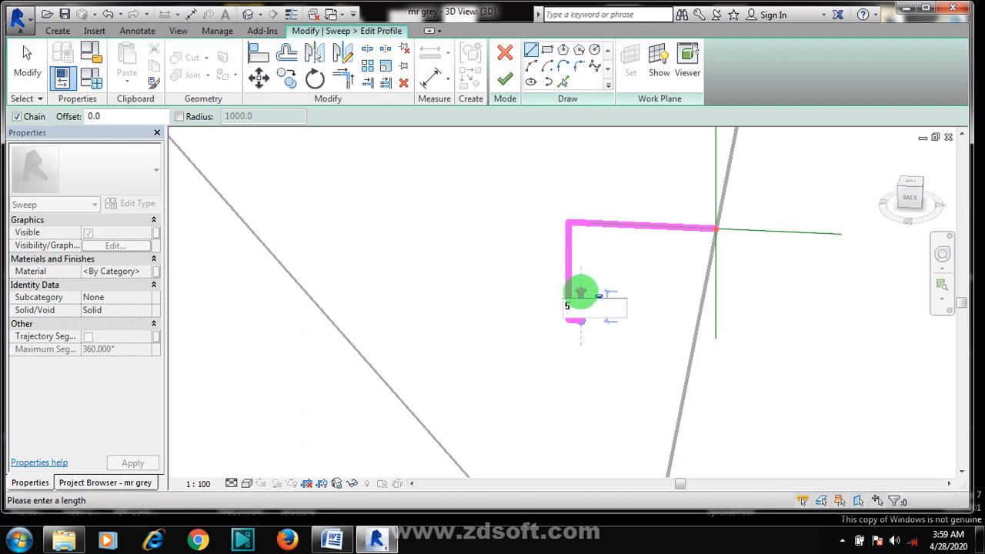
key(Return)
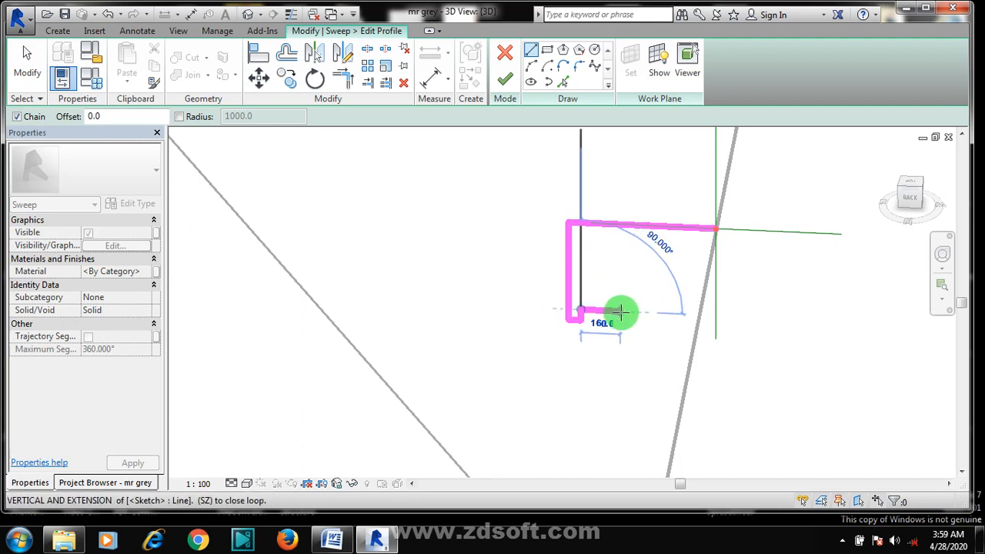
text(5)
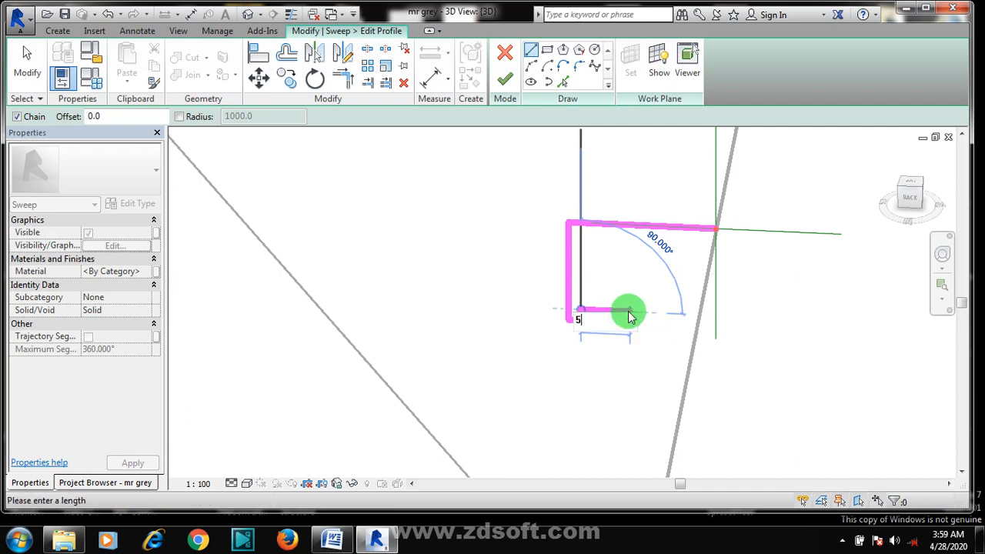
text(0)
key(Return)
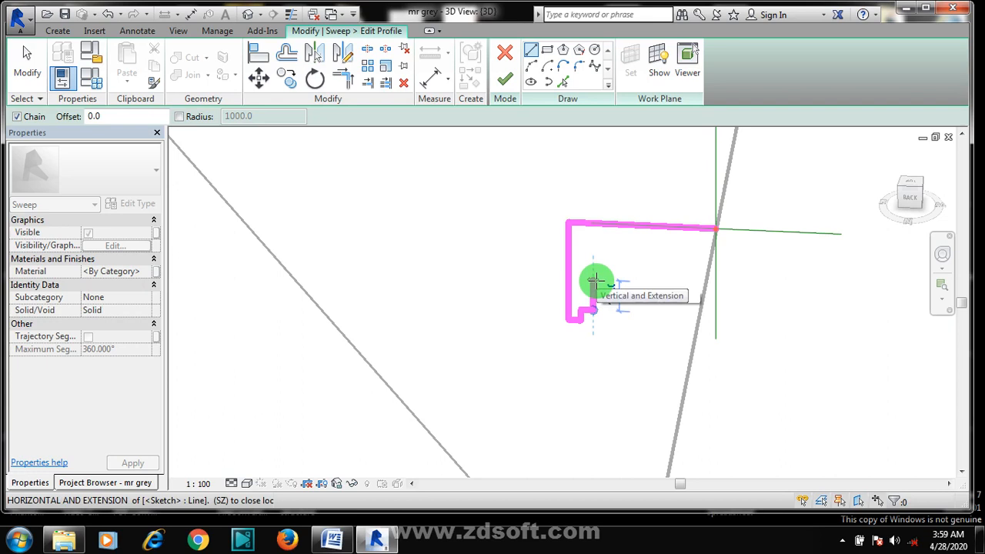
text(50)
key(Return)
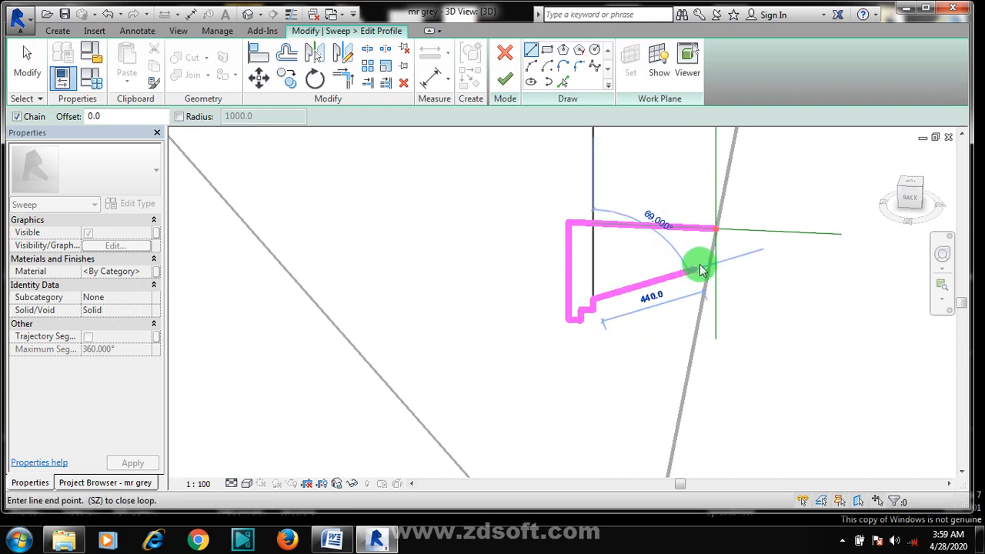
key(Escape)
key(Escape)
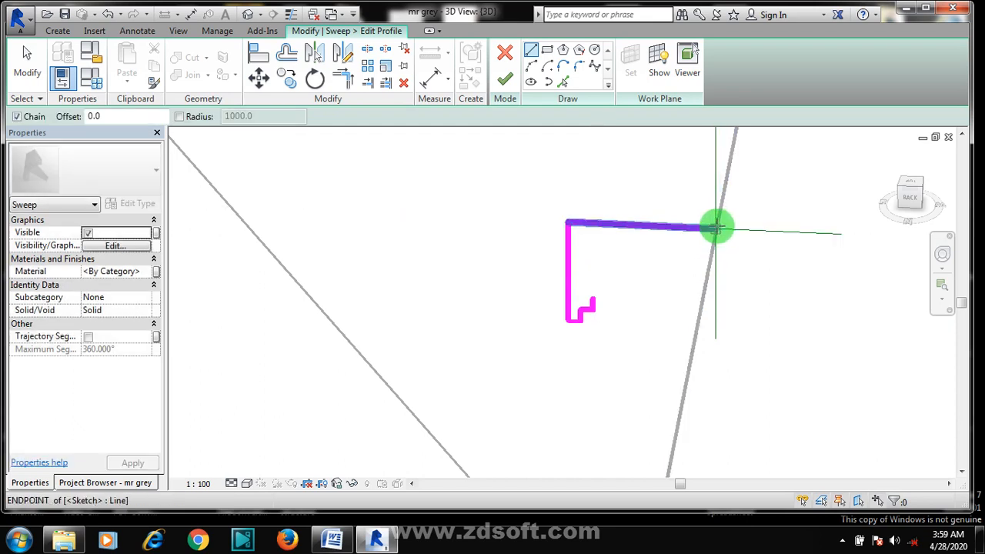
Start a stepped edge at the profile's starting point with lines 50 down and 50 back toward the building
click(716, 229)
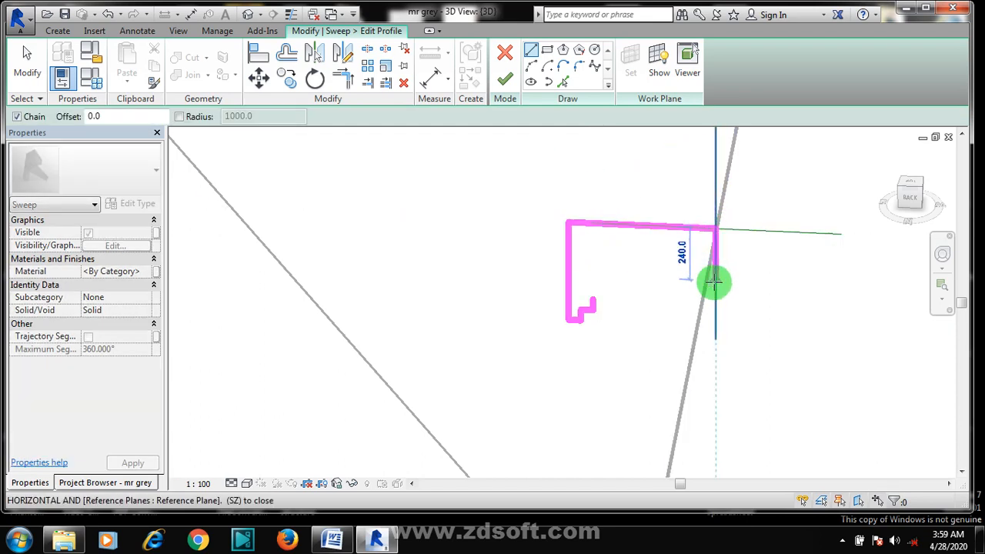
text(5)
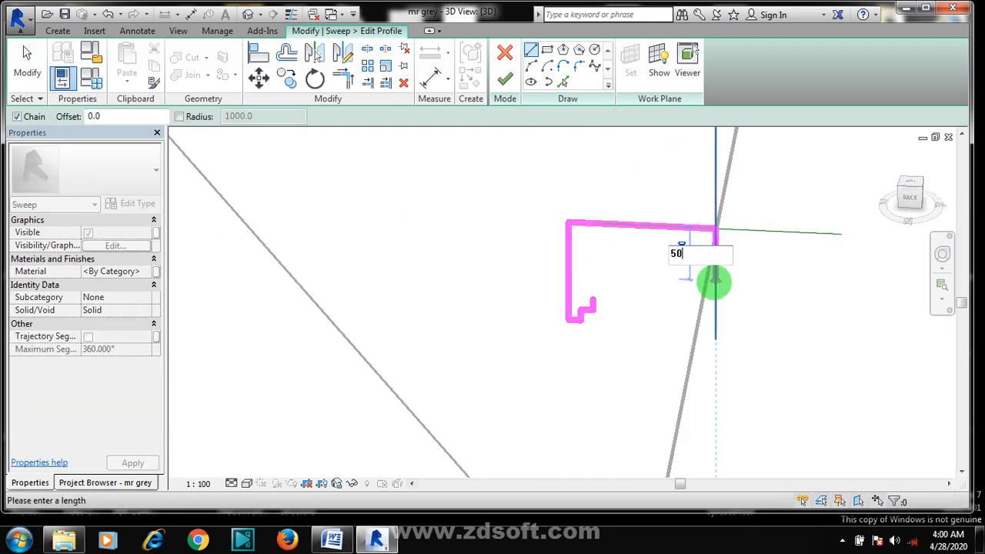
text(0)
key(Return)
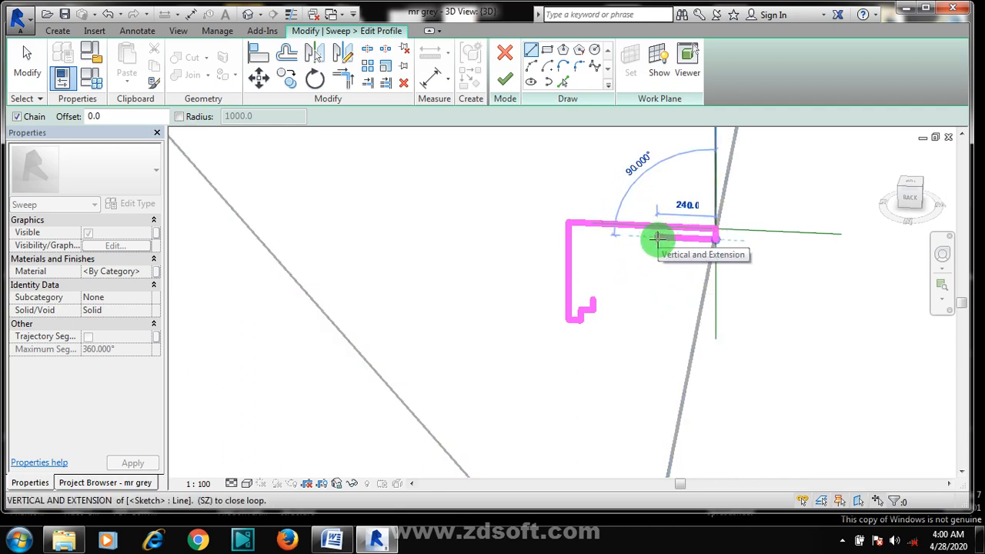
text(50)
key(Return)
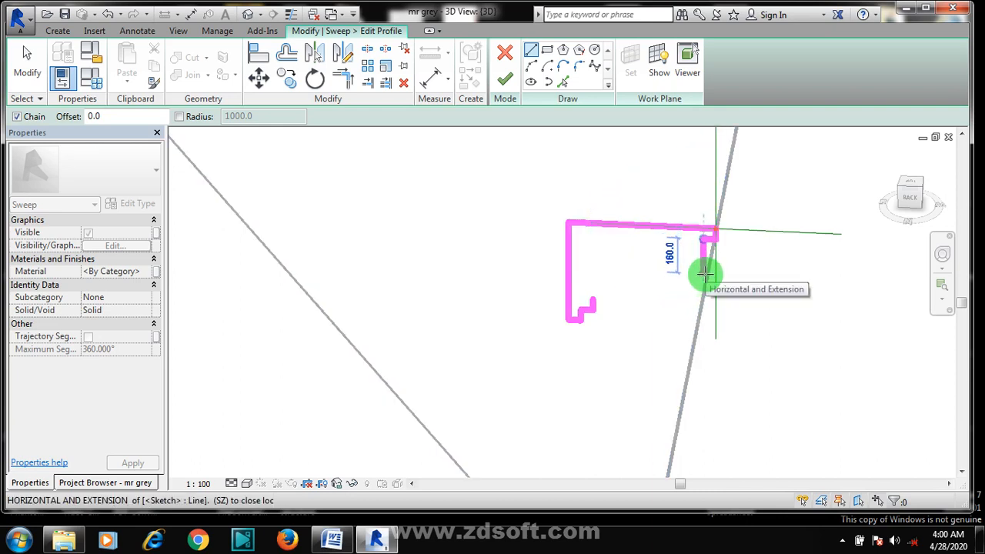
Continue the stepped edge with lines 50 down, 50 toward the building and 50 down, and end the line chain
text(5)
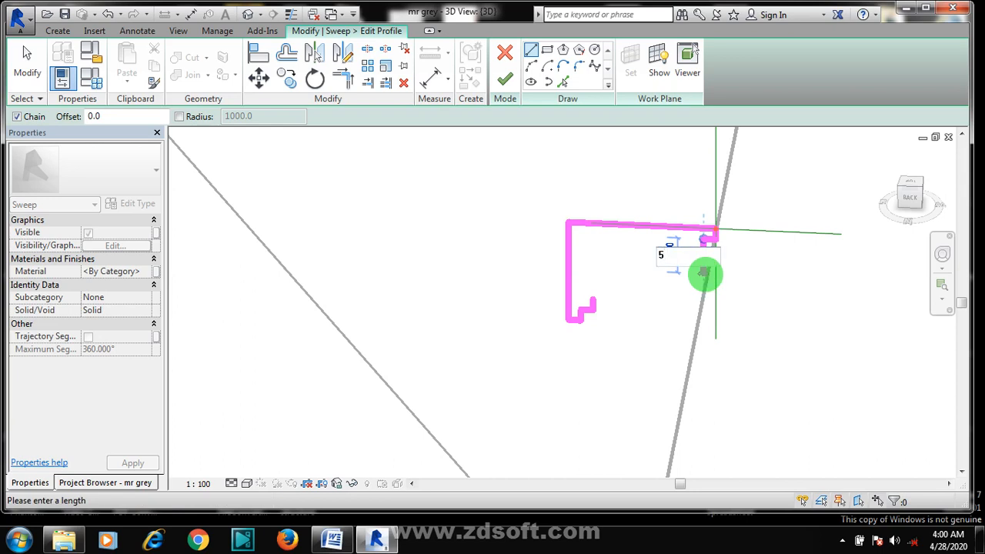
key(Return)
text(0)
key(Return)
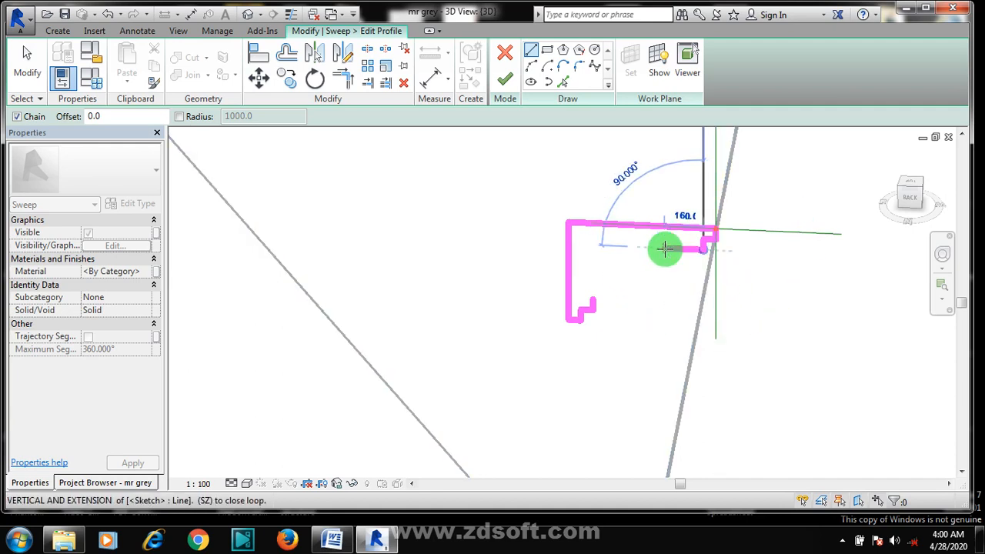
text(50)
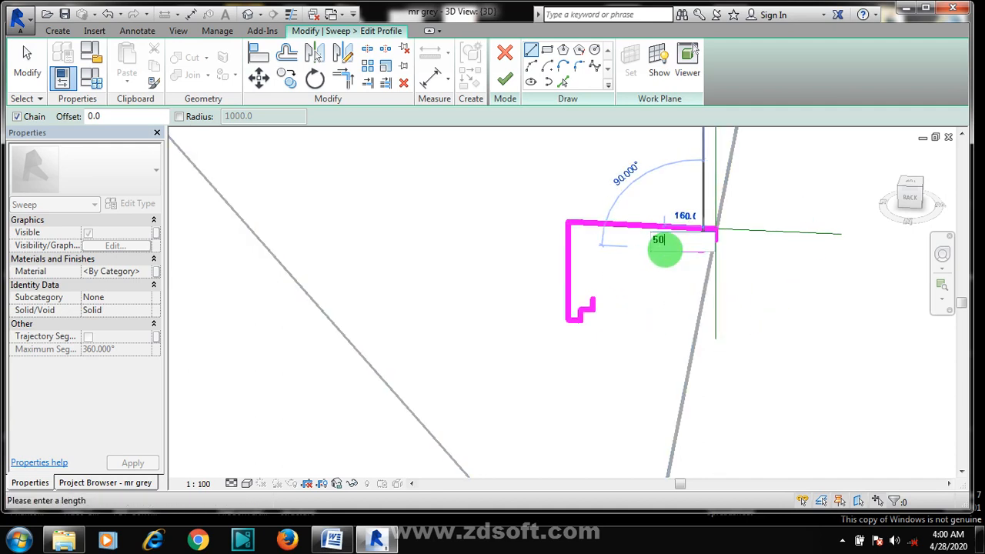
key(Return)
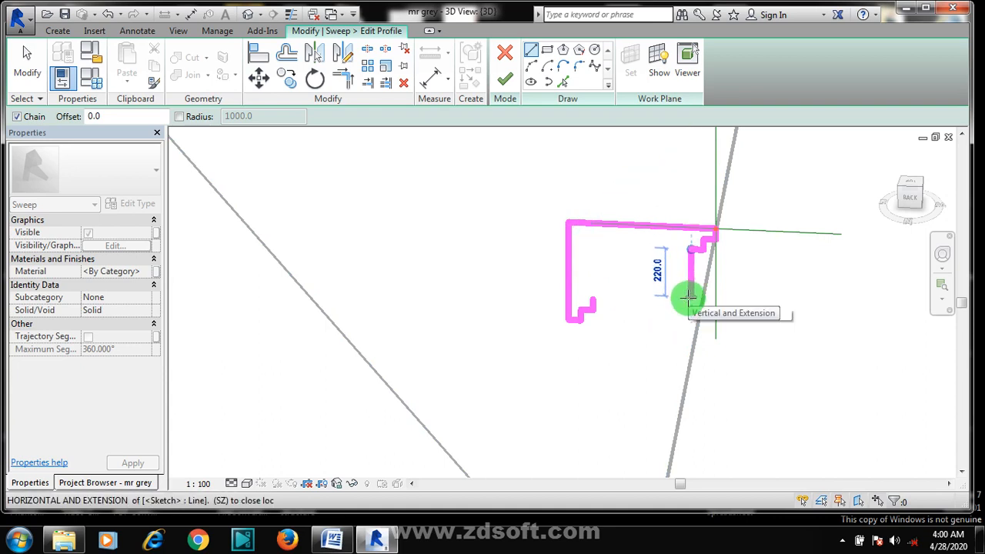
text(50)
key(Return)
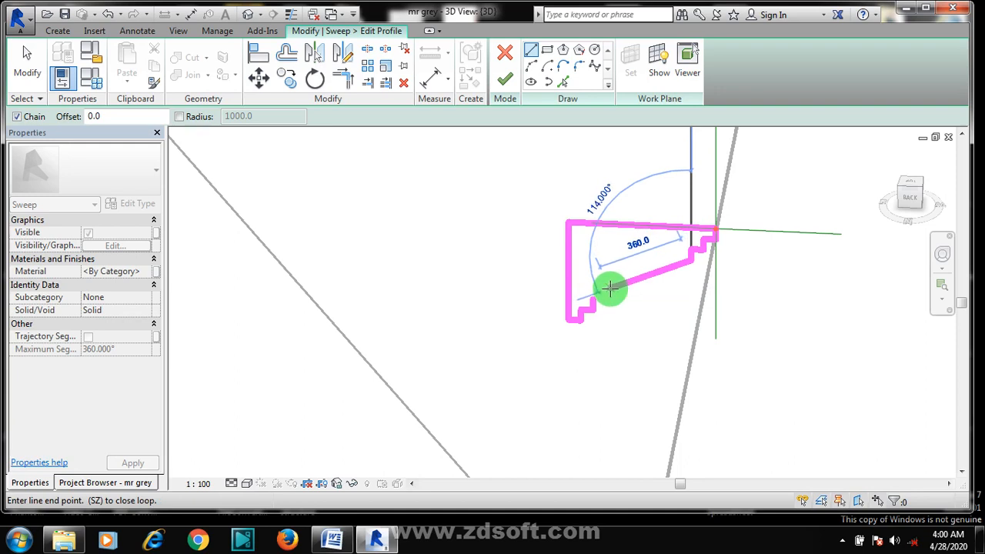
key(Escape)
key(Escape)
Join the open ends of the two stepped edges with a start-end-radius arc of about 431 radius, curving up toward the profile's inside
click(530, 50)
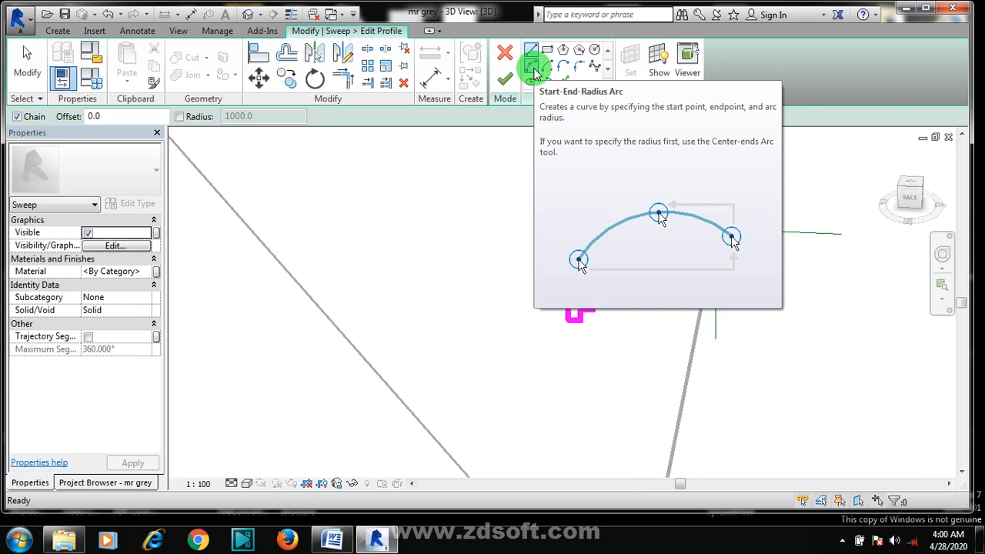
click(537, 74)
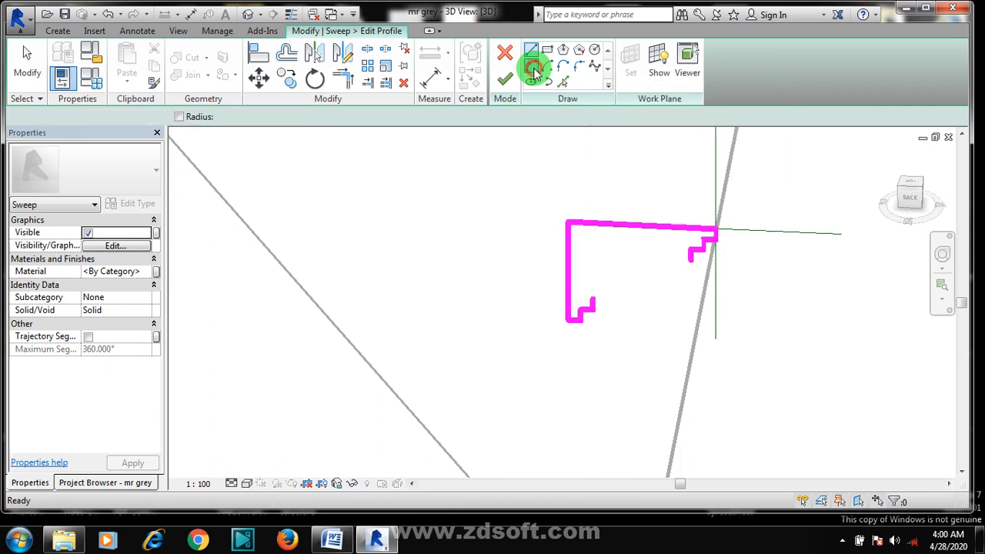
click(593, 300)
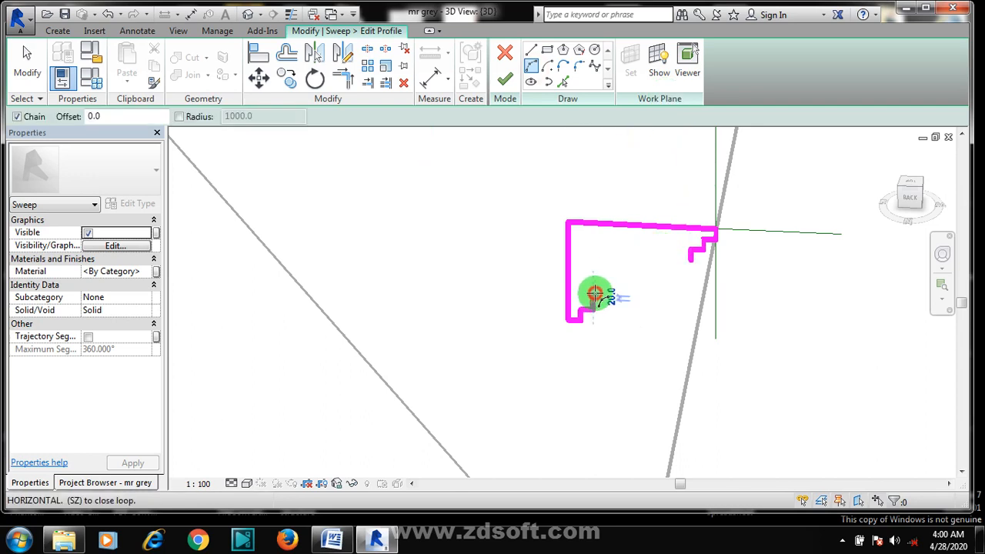
click(695, 265)
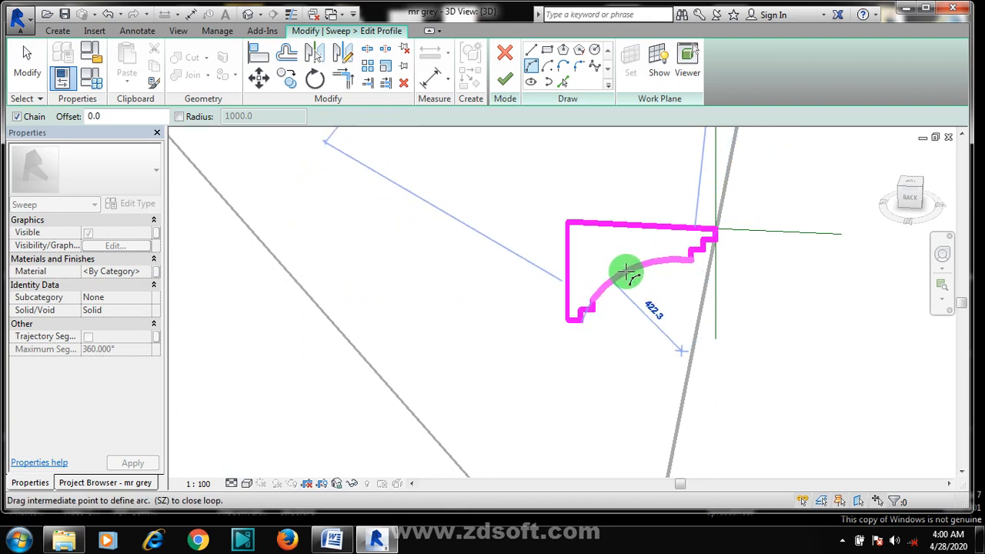
click(627, 273)
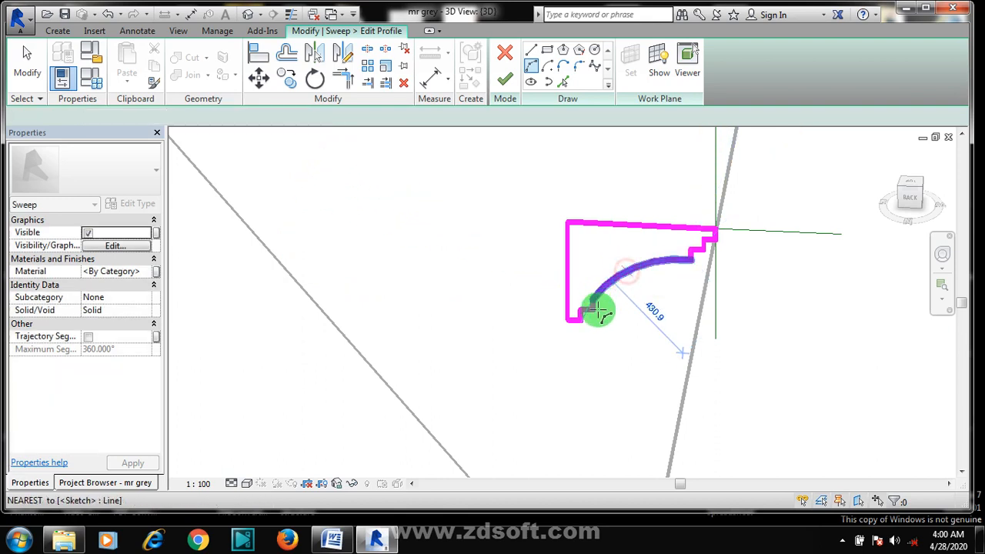
Finish the profile sketch and the sweep, and complete the in-place fascia model
scroll(755, 272, down, 2)
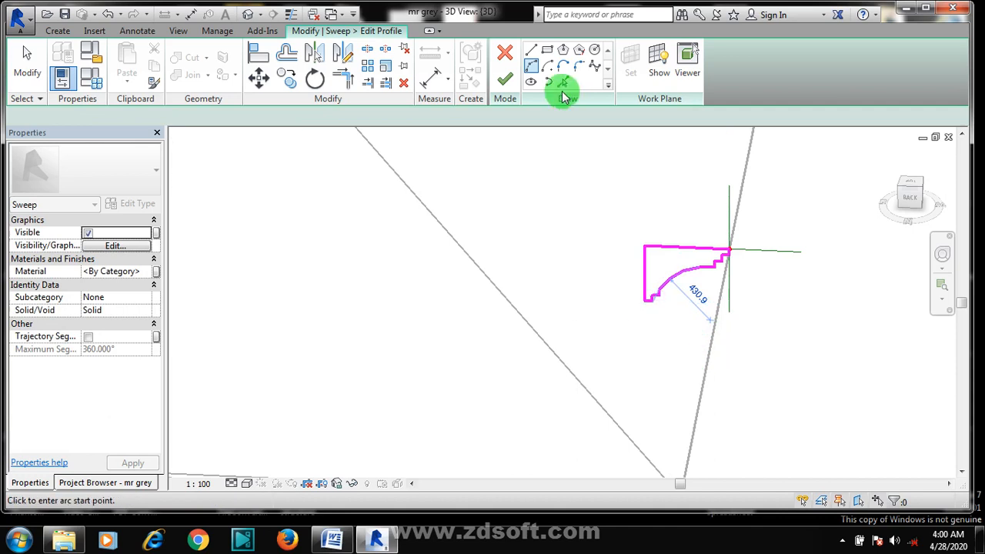
click(511, 83)
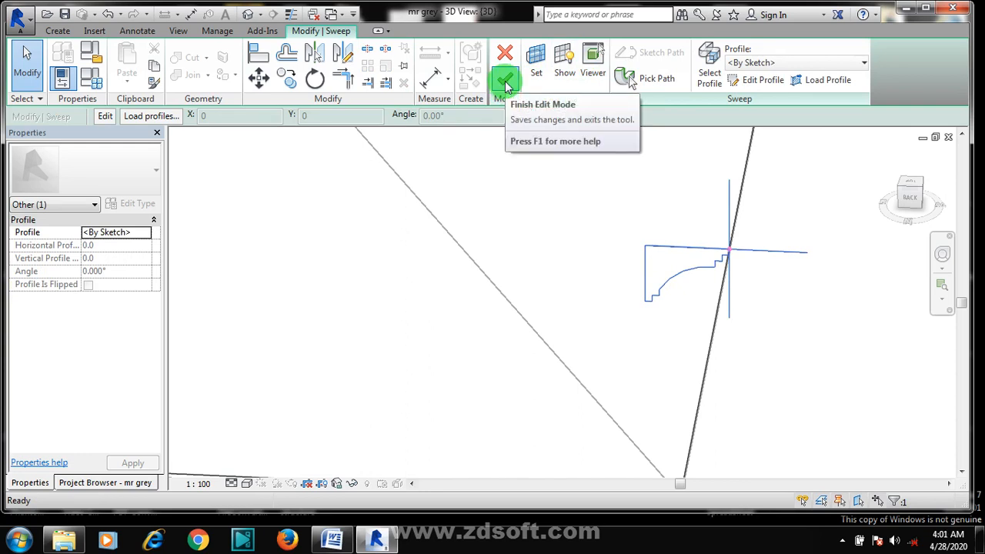
click(506, 83)
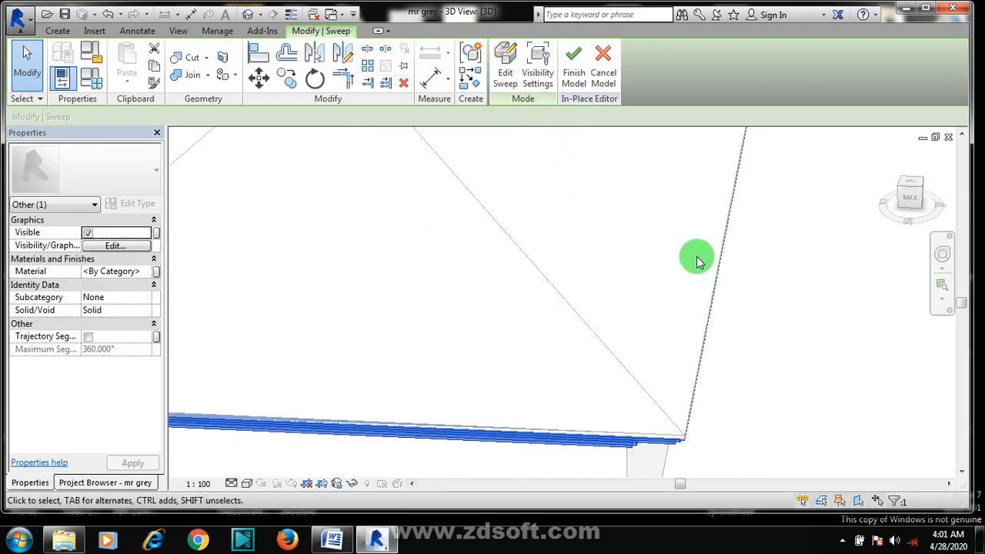
click(747, 357)
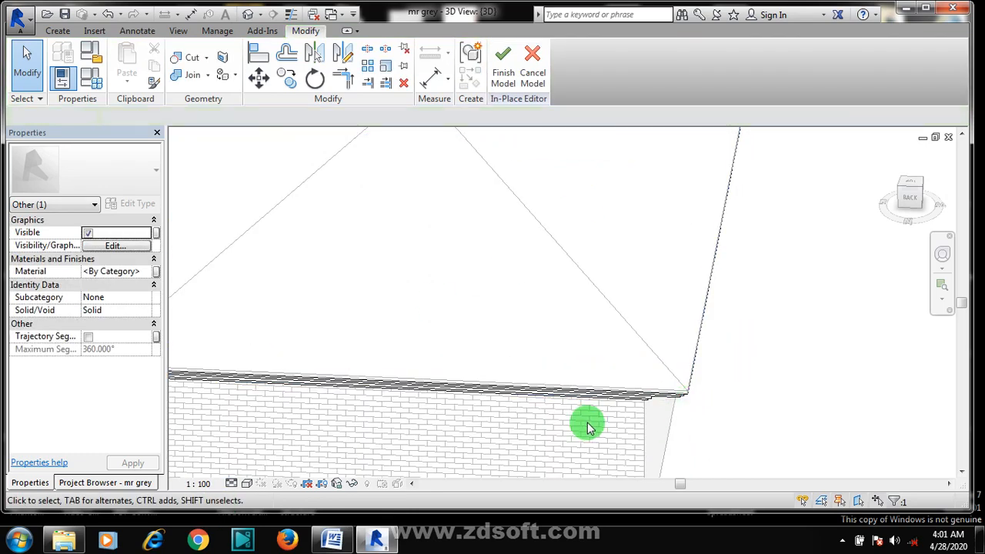
scroll(586, 423, up, 2)
scroll(667, 382, up, 2)
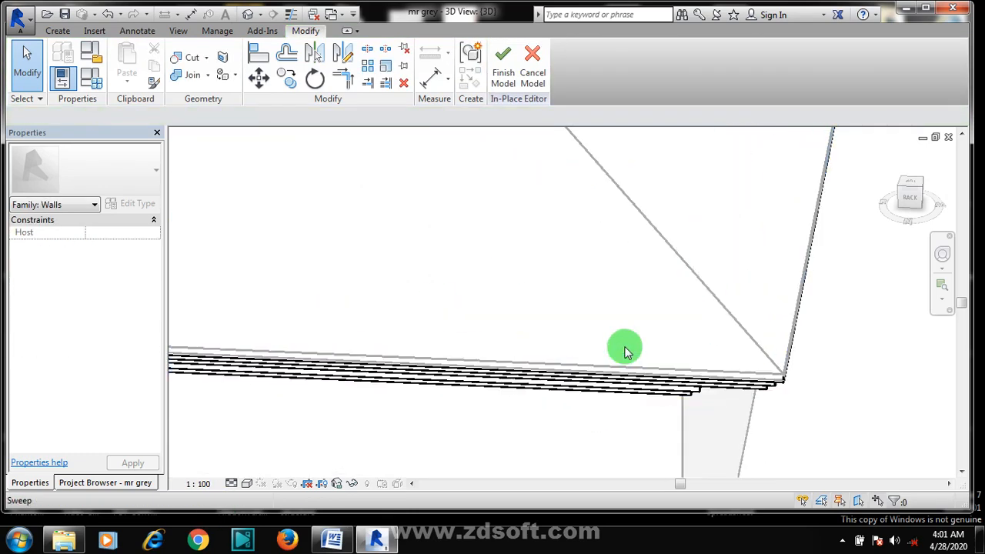
click(505, 62)
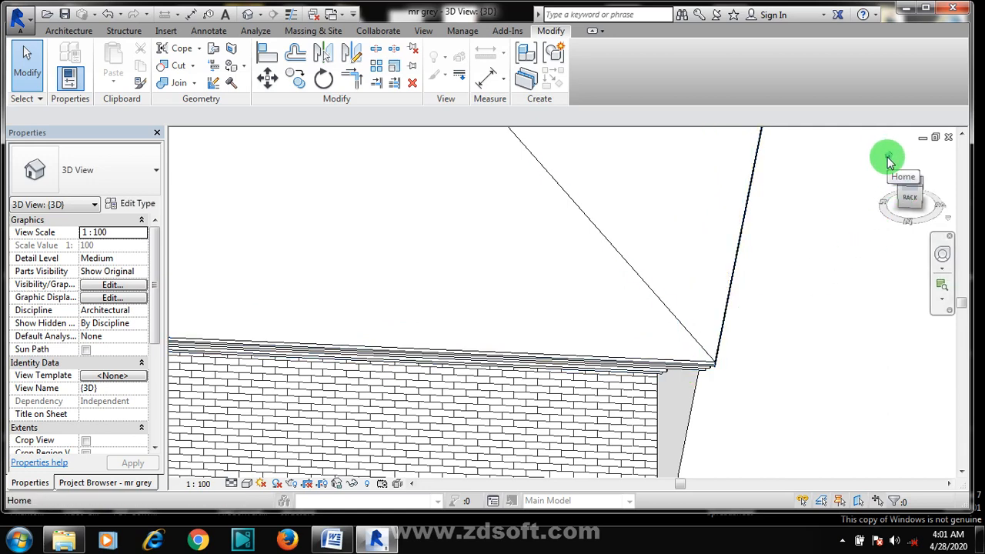
Return to the home view, orbit around the front of the building and examine the fascia along the eaves close up
click(890, 160)
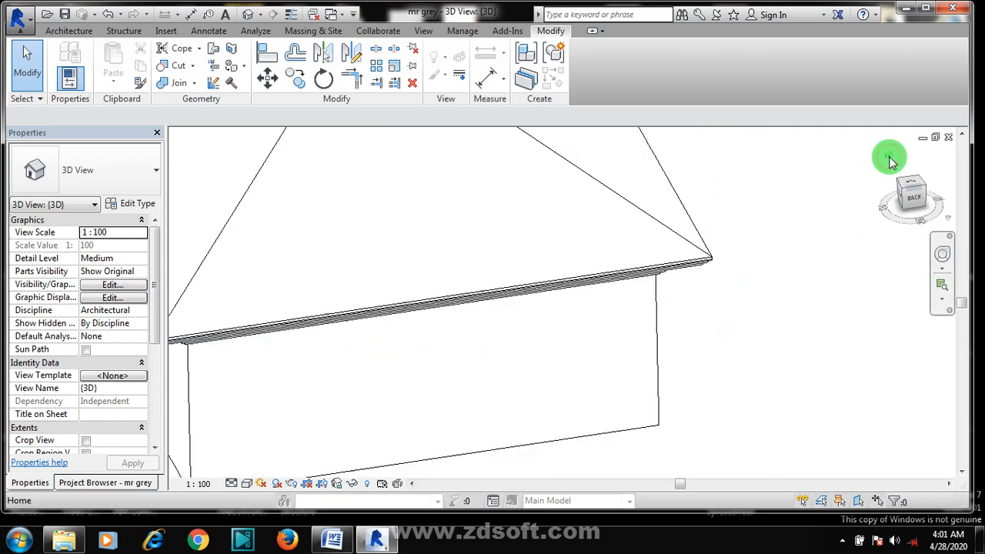
click(942, 254)
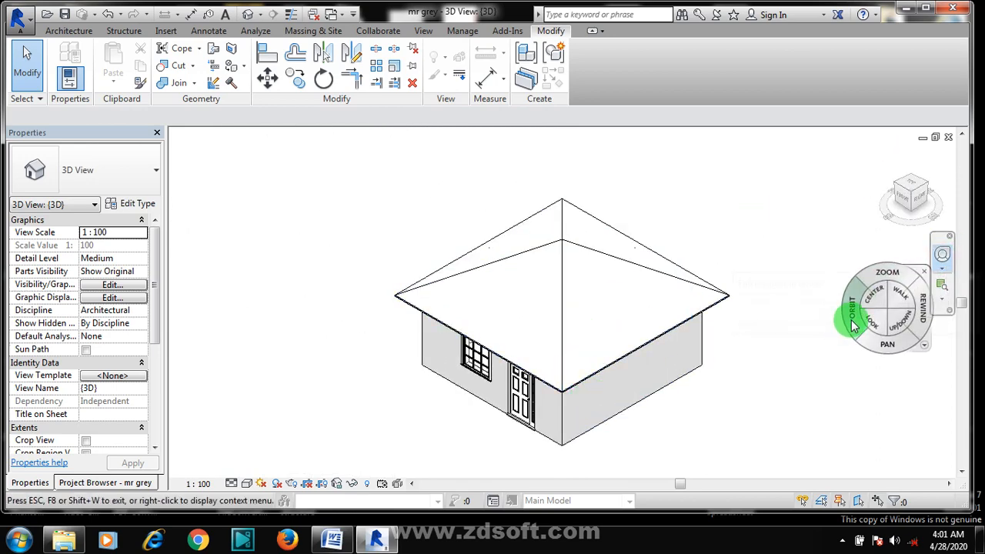
mouse_move(842, 315)
mouse_down()
mouse_move(838, 284)
mouse_move(887, 267)
mouse_move(950, 287)
mouse_move(834, 332)
mouse_up()
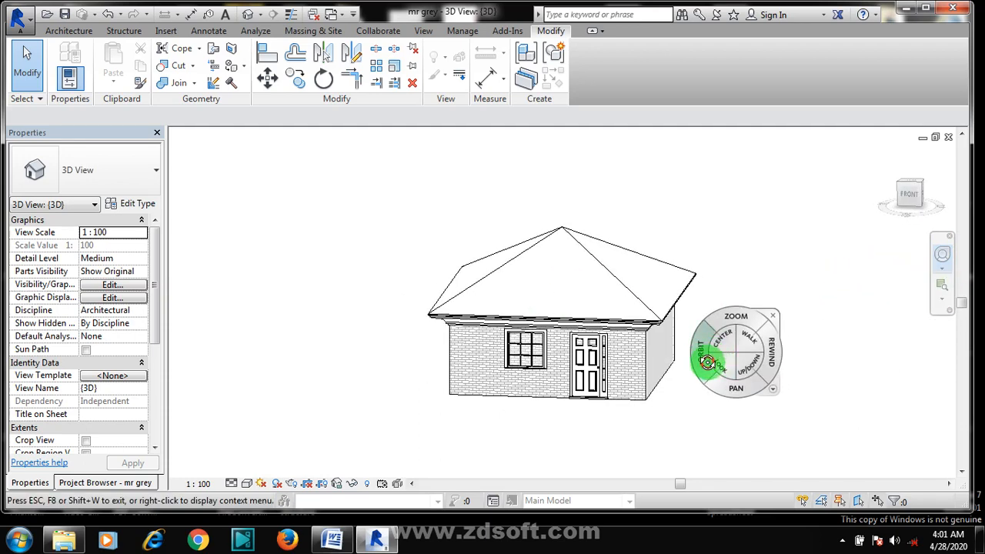
drag(712, 359, 828, 370)
scroll(506, 381, up, 5)
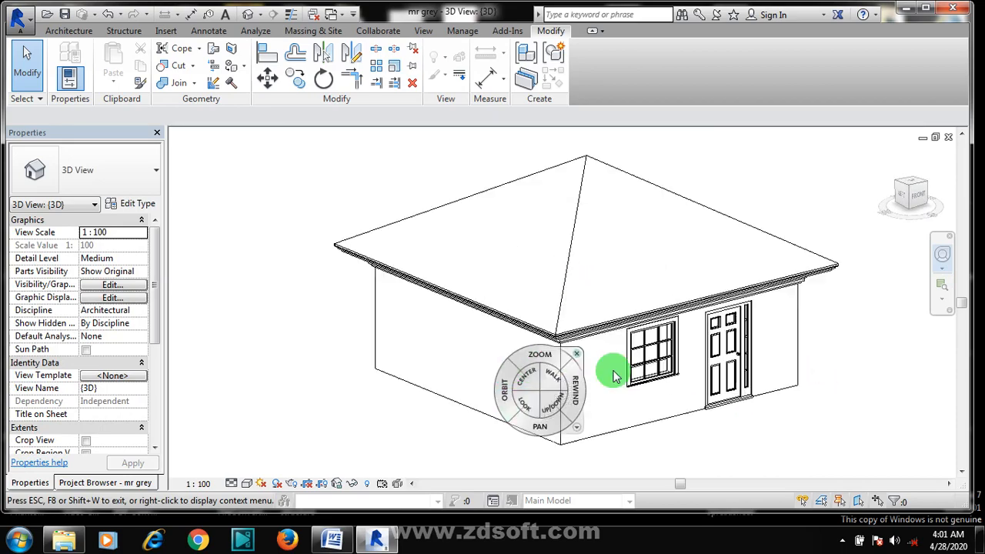
drag(544, 328, 516, 341)
key(Escape)
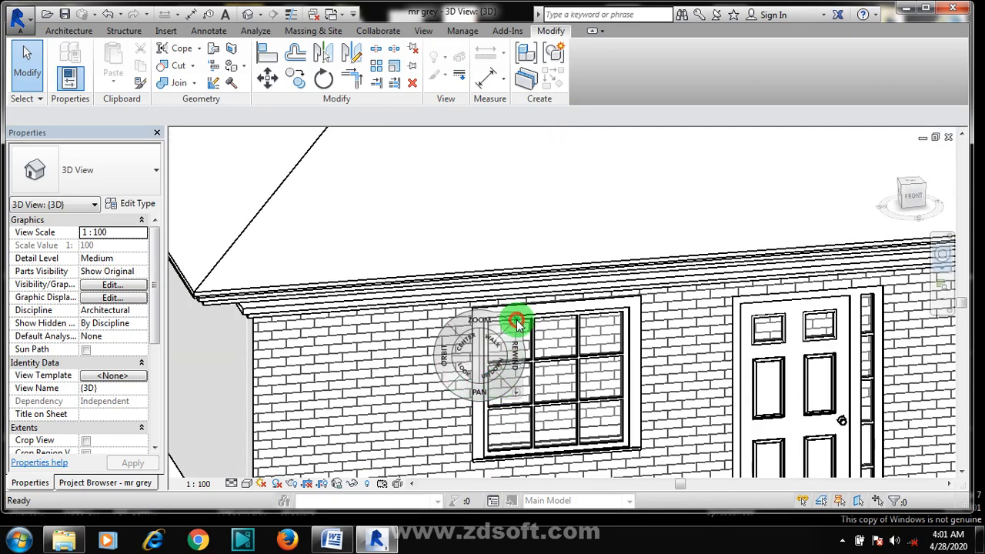
scroll(366, 343, down, 6)
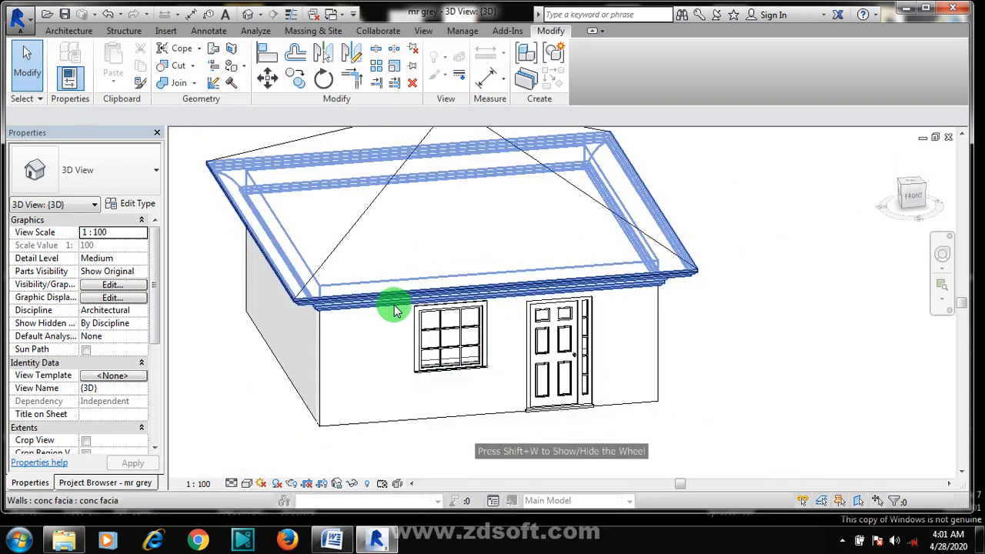
Select the fascia around the eaves and open the material browser for the Structural Material in its type properties
click(544, 284)
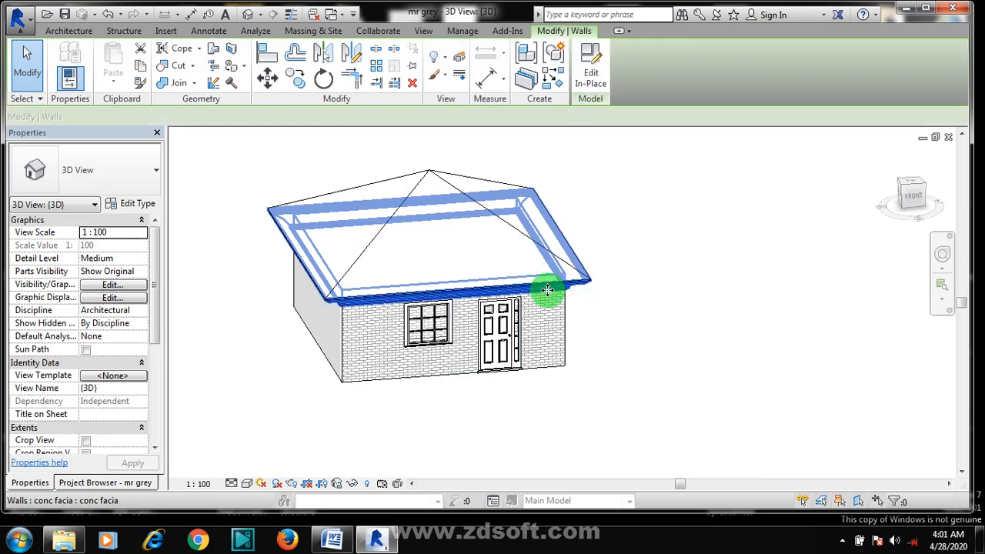
right_click(546, 291)
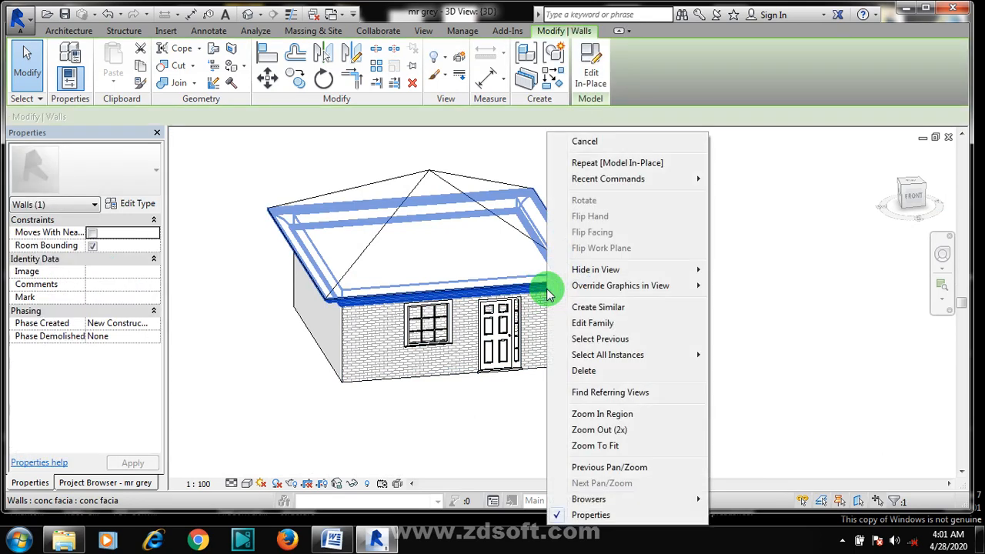
click(116, 273)
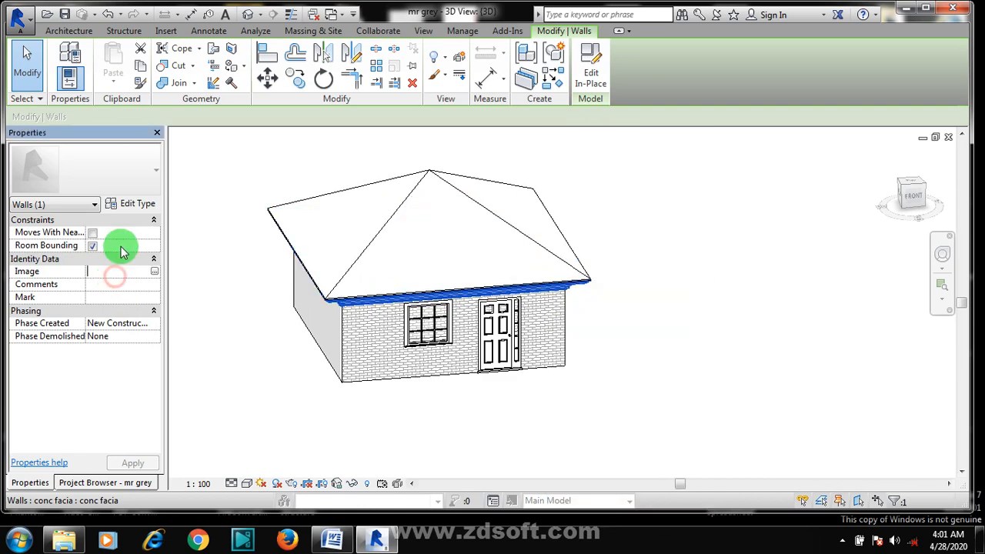
click(137, 204)
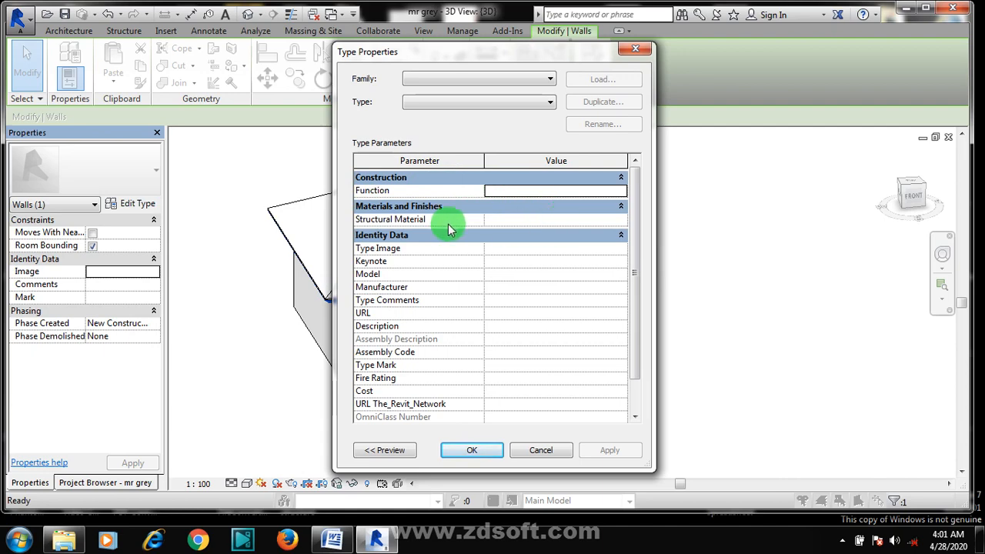
click(495, 221)
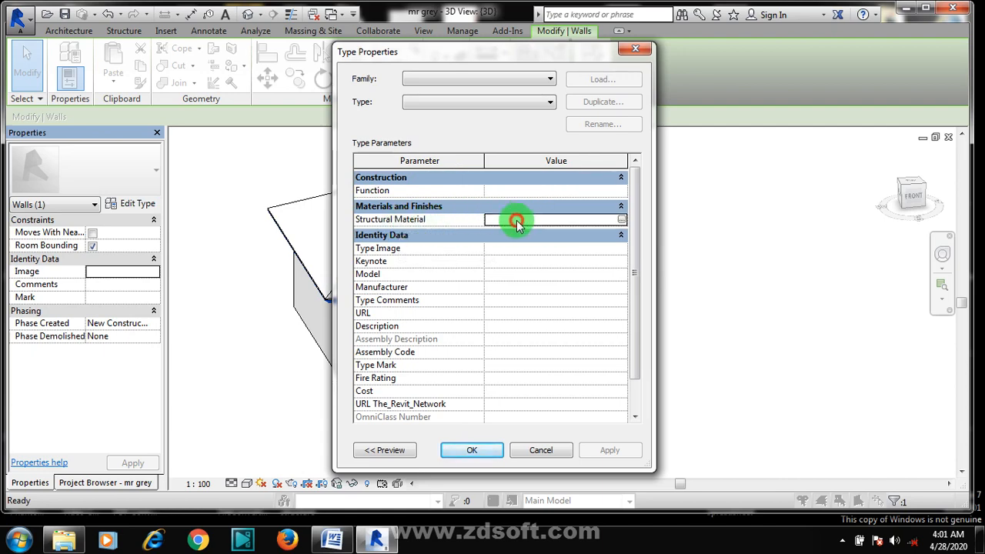
click(622, 222)
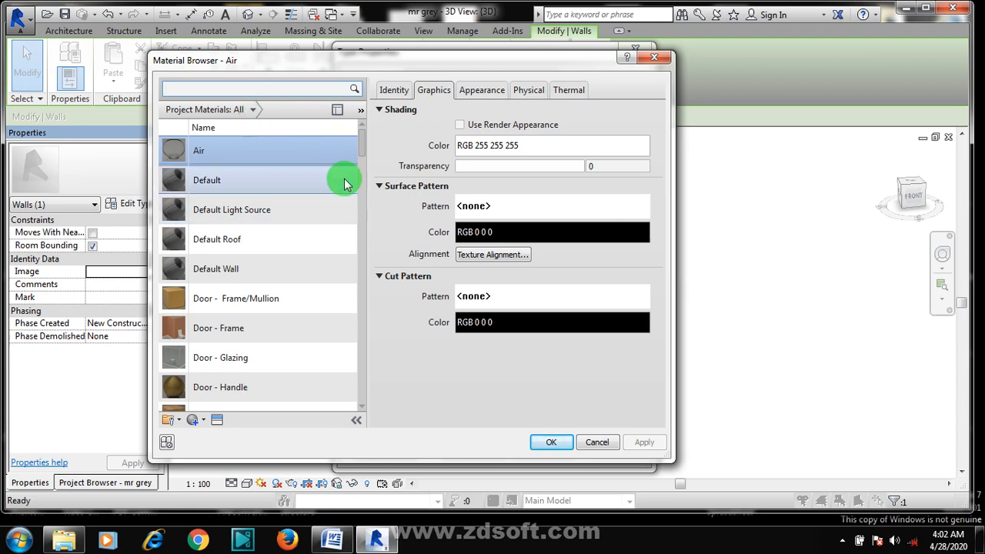
Look through the project materials for a concrete material and search them for "con"
click(362, 148)
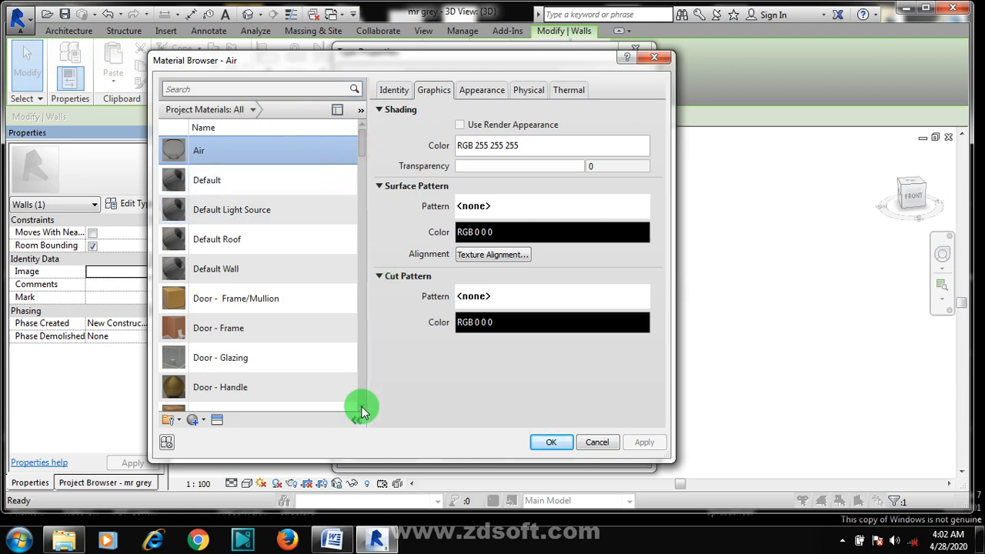
click(362, 407)
click(362, 407)
drag(362, 408, 363, 409)
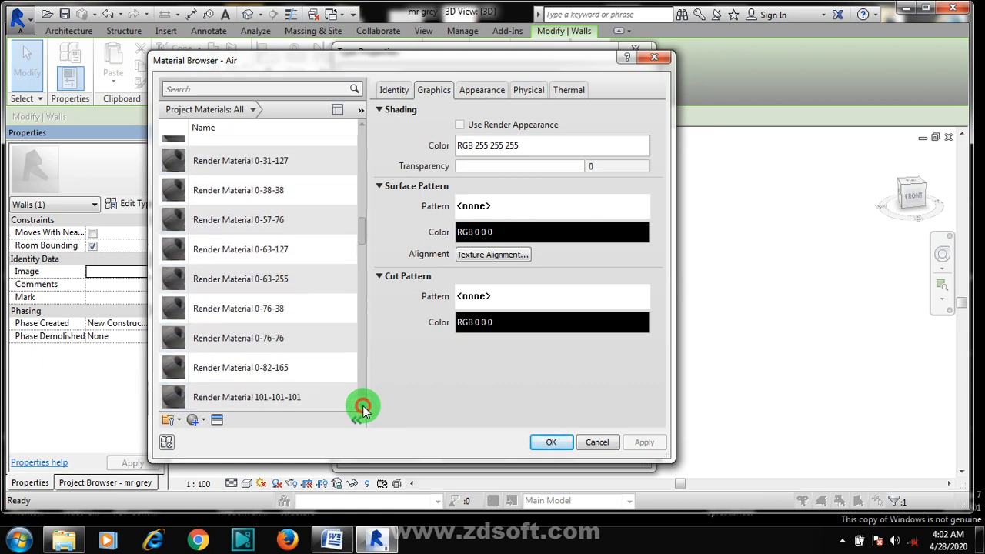
drag(363, 410, 363, 409)
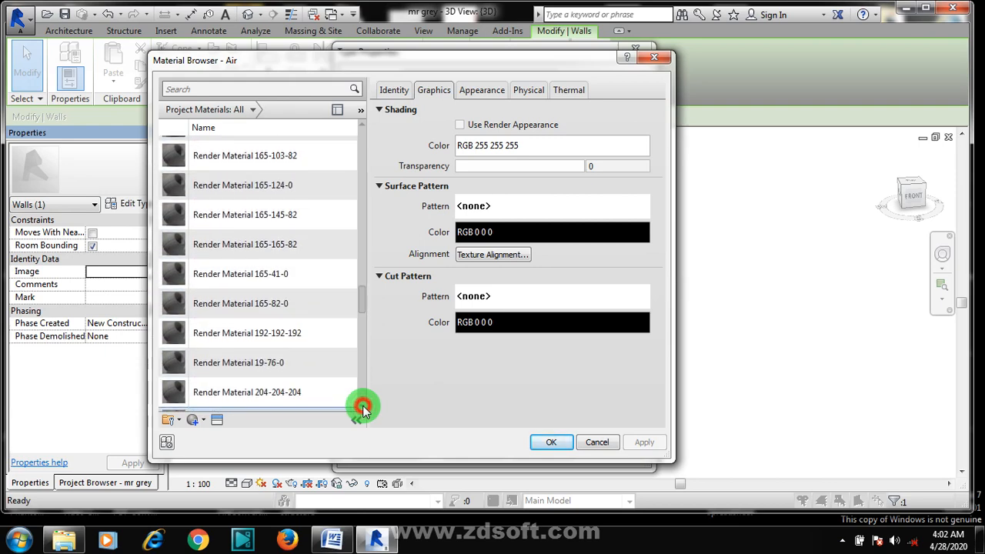
drag(363, 410, 364, 410)
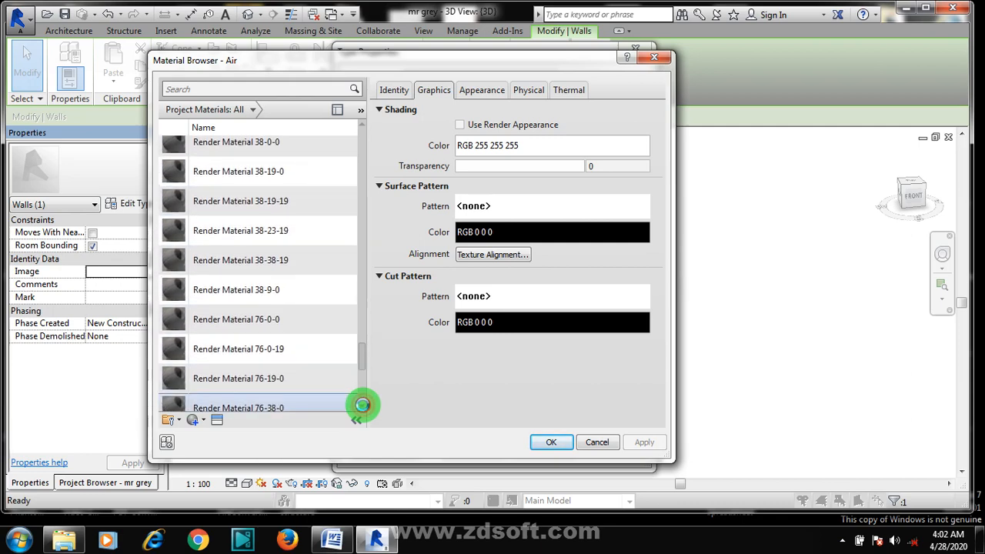
drag(363, 410, 352, 126)
scroll(327, 220, up, 1)
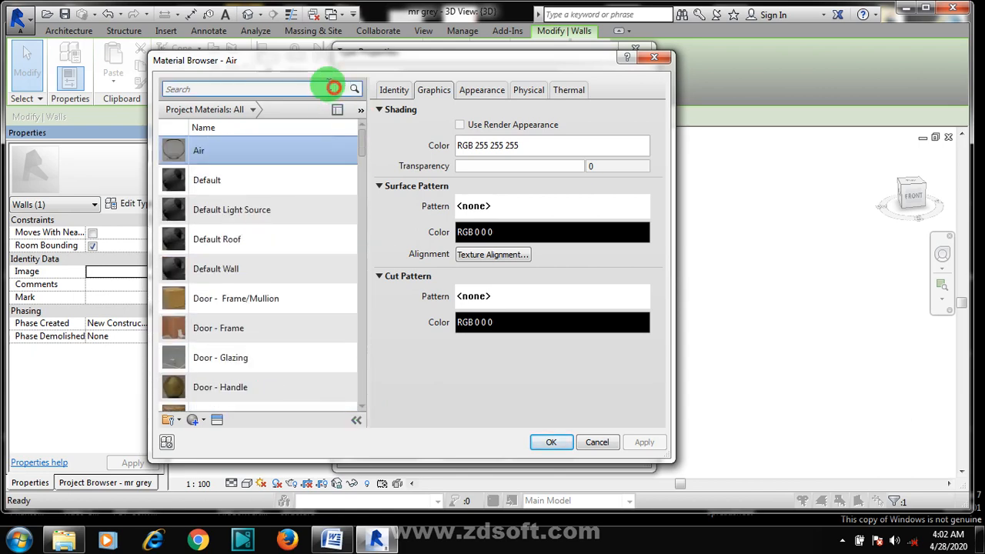
click(246, 87)
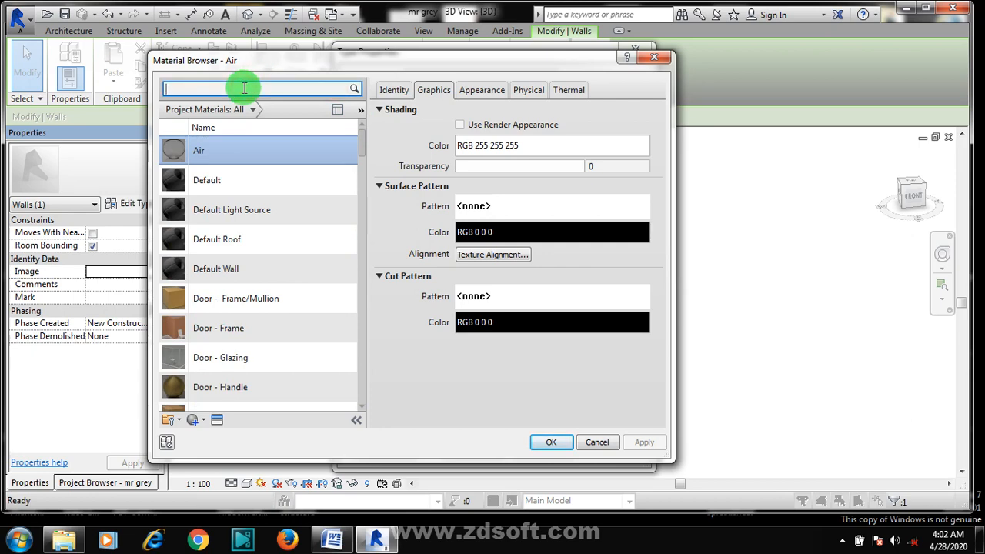
text(con)
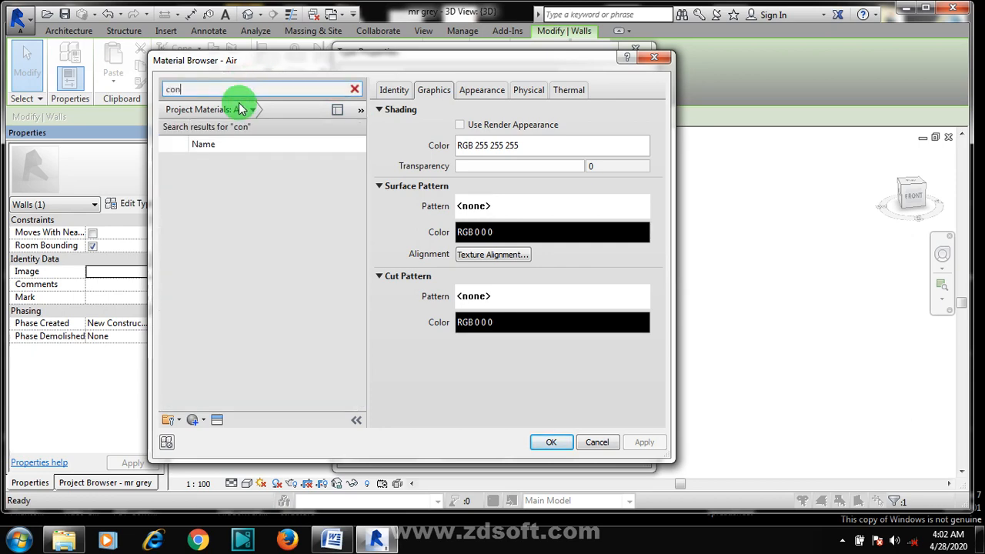
Check the material category filter of the project materials for a concrete category while searching for "con"
click(269, 167)
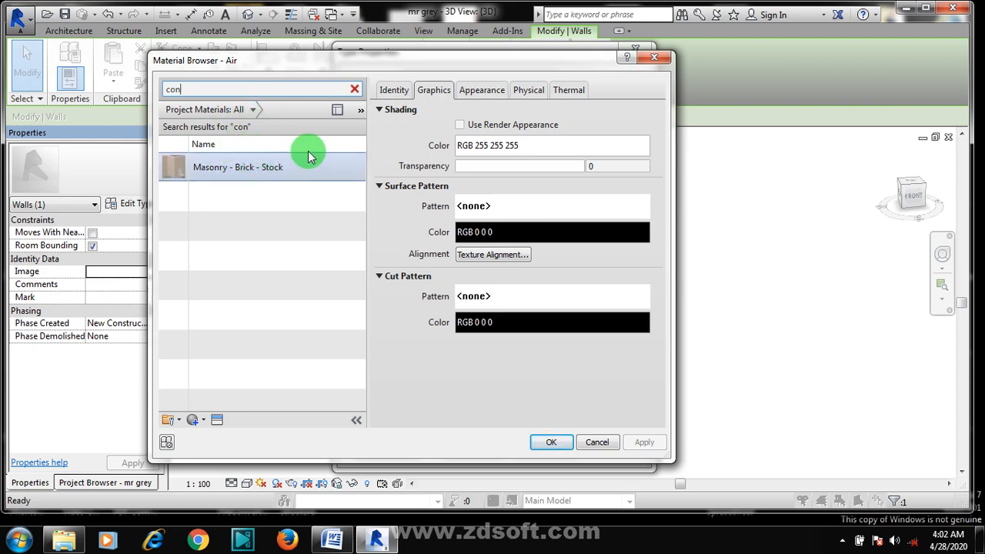
click(253, 110)
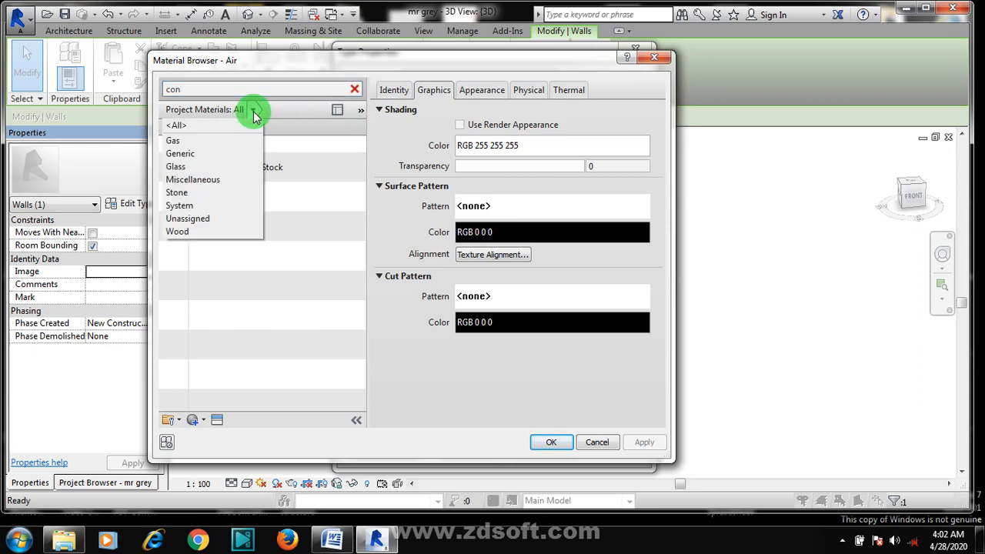
click(254, 111)
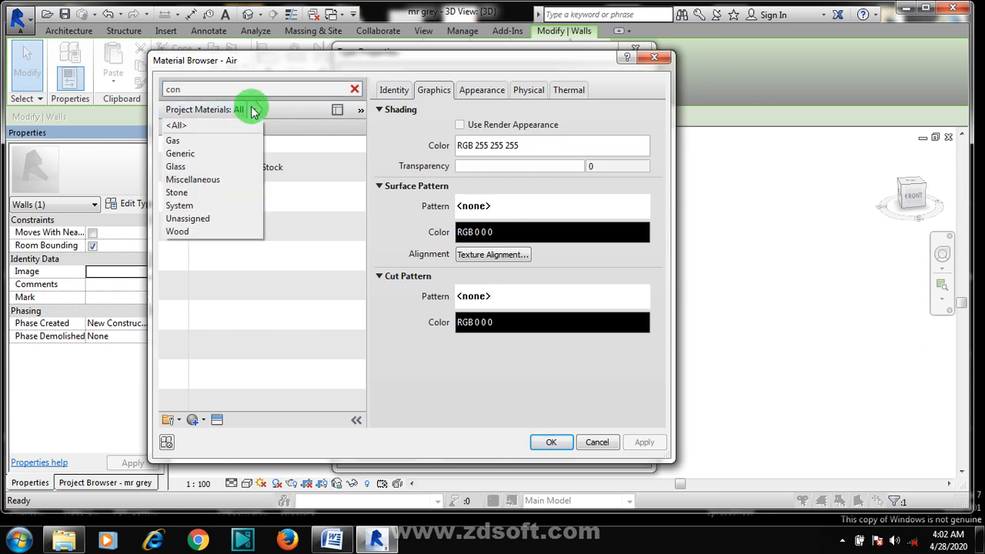
click(256, 110)
click(306, 213)
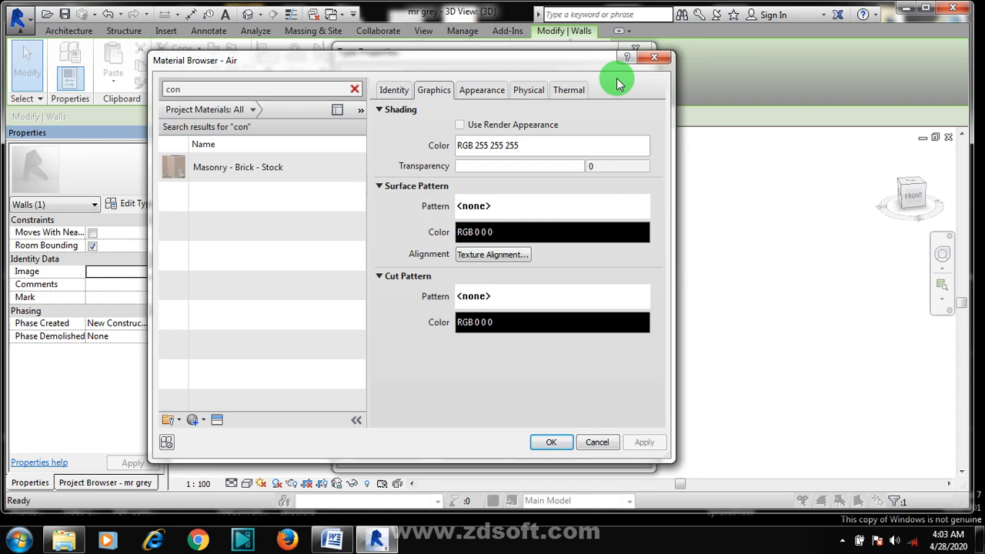
Leave the material browser without choosing a material, close the type properties and deselect the fascia
click(661, 63)
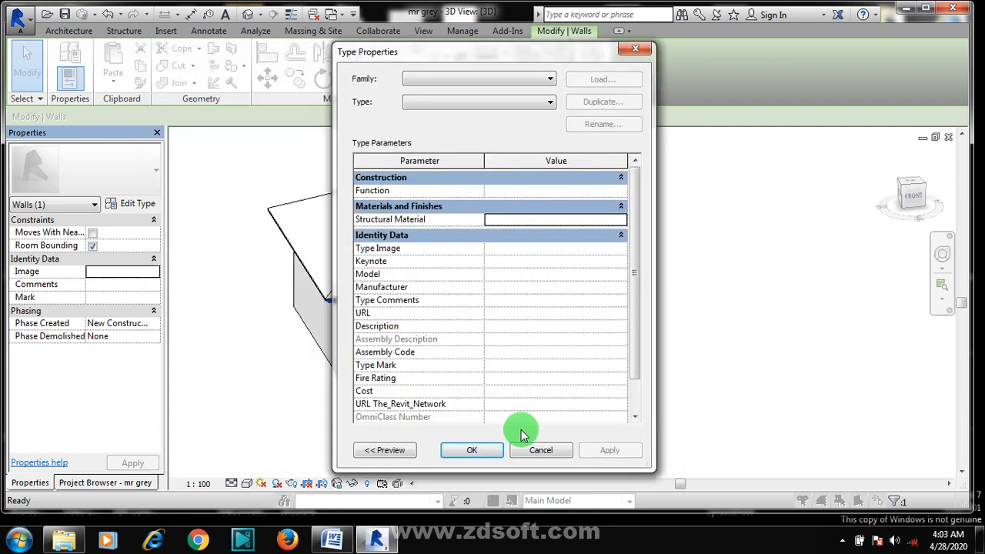
click(472, 453)
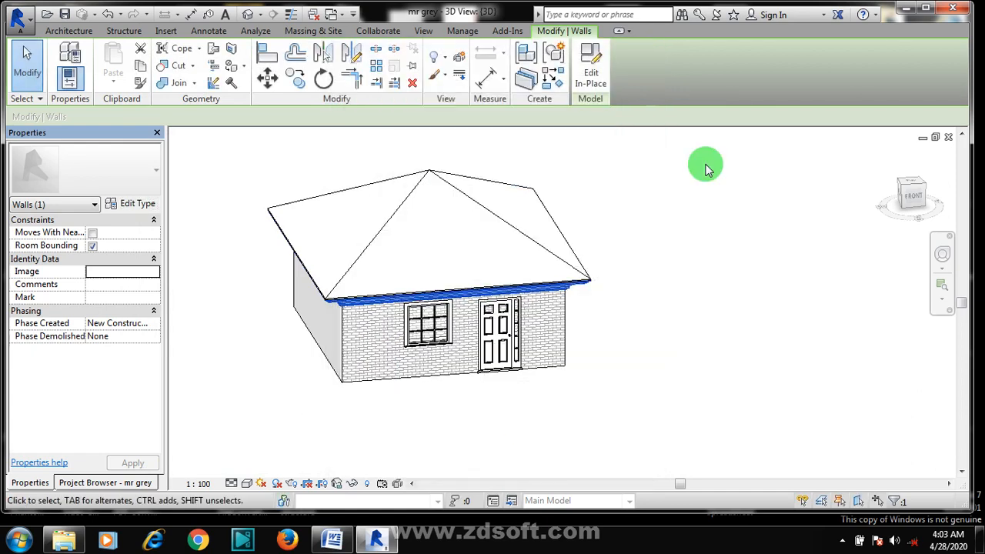
click(621, 305)
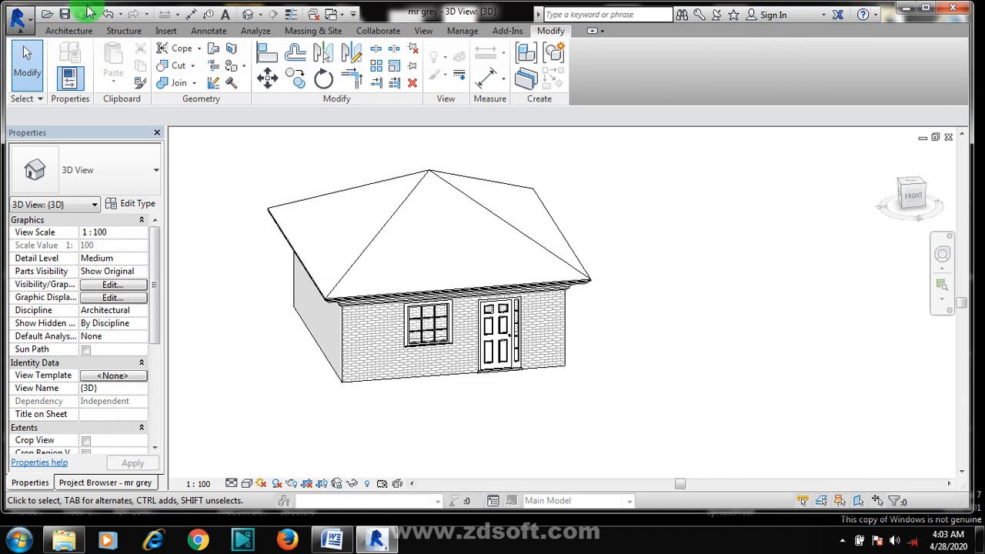
Examine the front of the finished building, including the fascia along the eaves, the window and the door
click(19, 20)
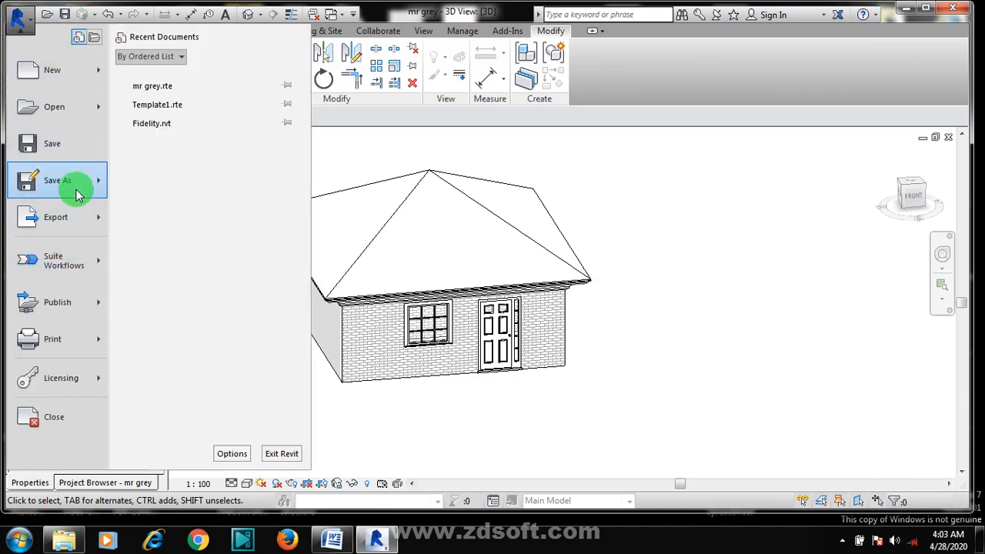
click(660, 177)
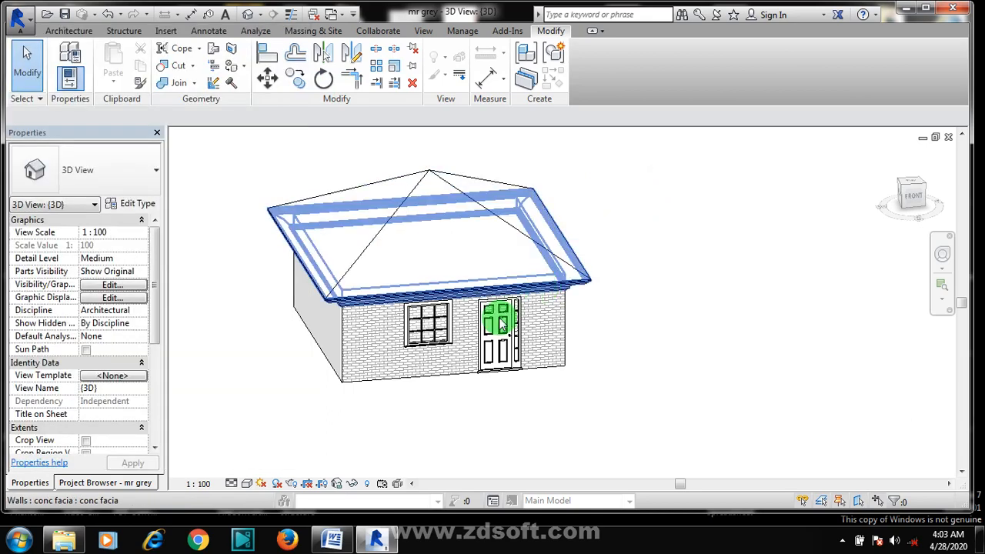
scroll(720, 304, up, 4)
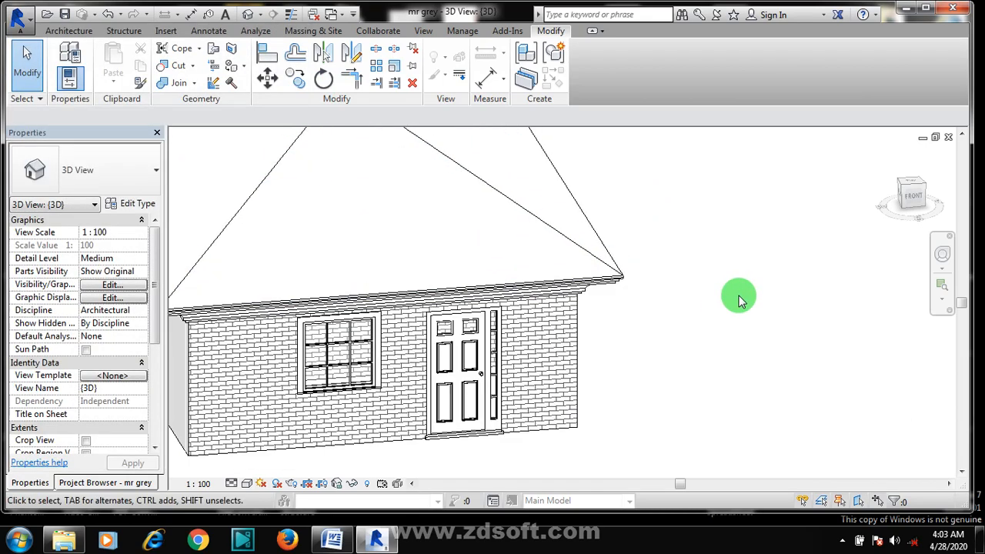
scroll(745, 320, down, 4)
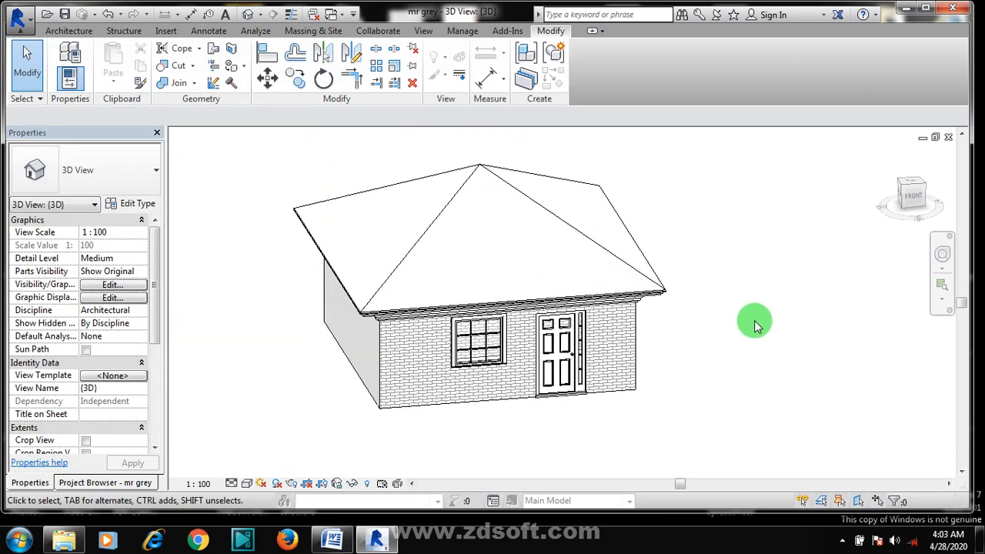
scroll(741, 255, up, 3)
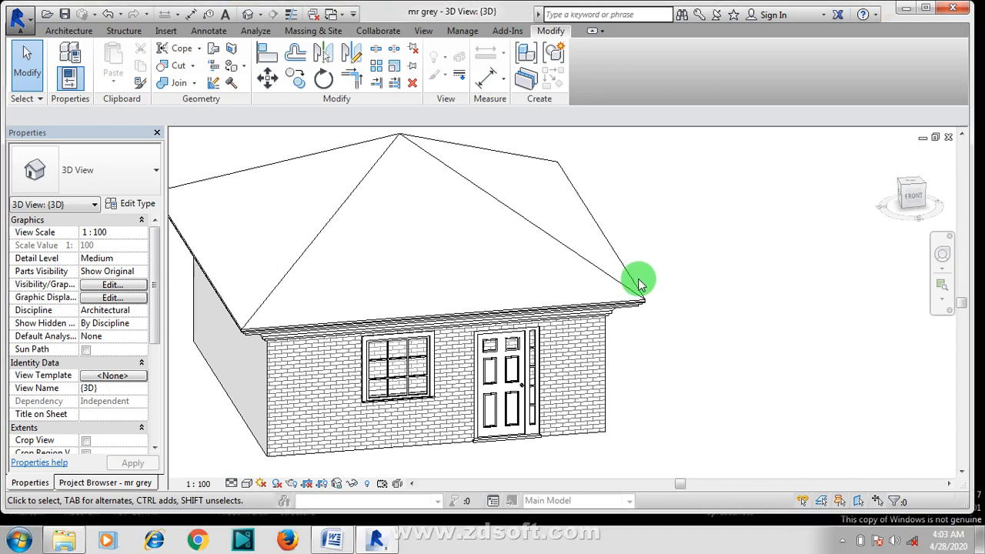
shift+middle_drag(644, 259, 660, 289)
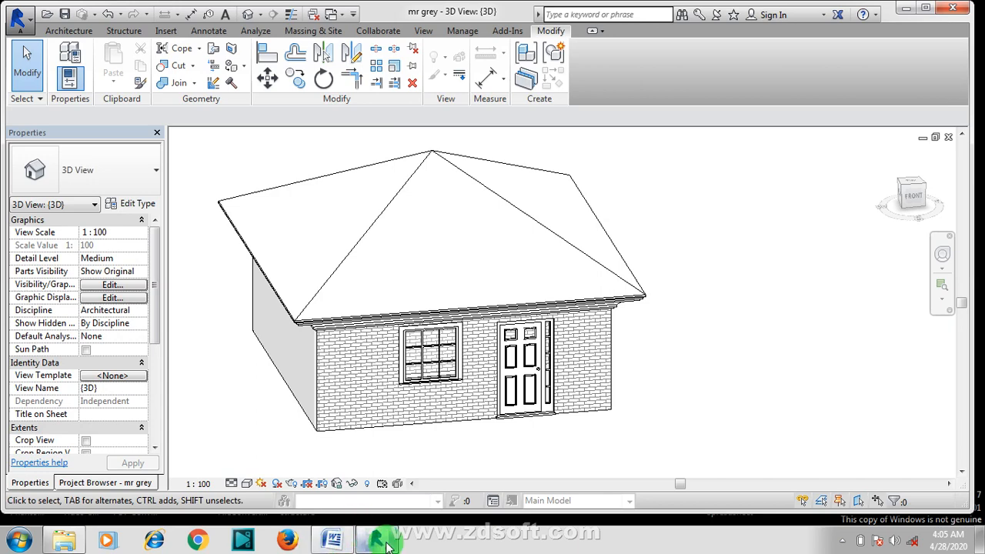
Switch to the STRUCTURAL DETAILING document in Microsoft Word and show the hidden notification icons
click(333, 537)
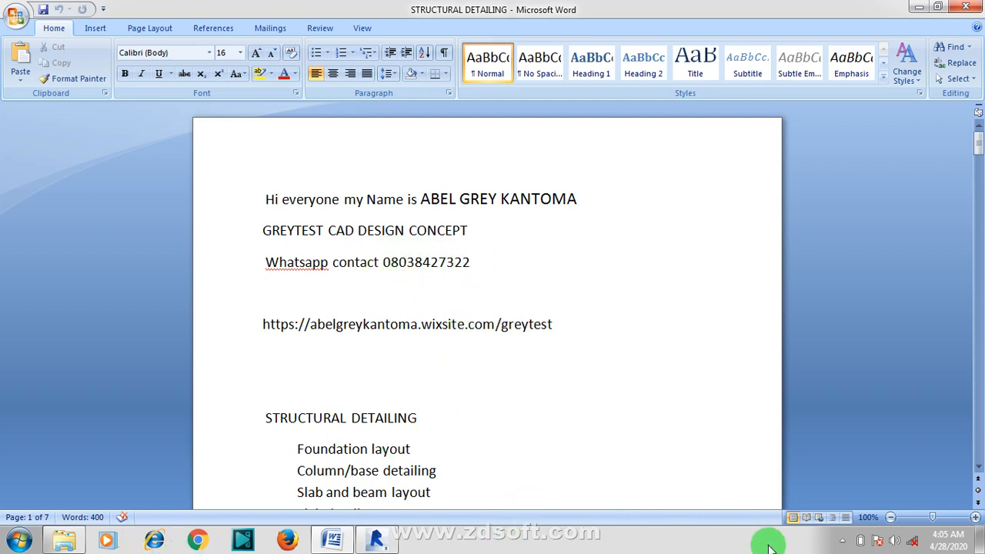
click(844, 544)
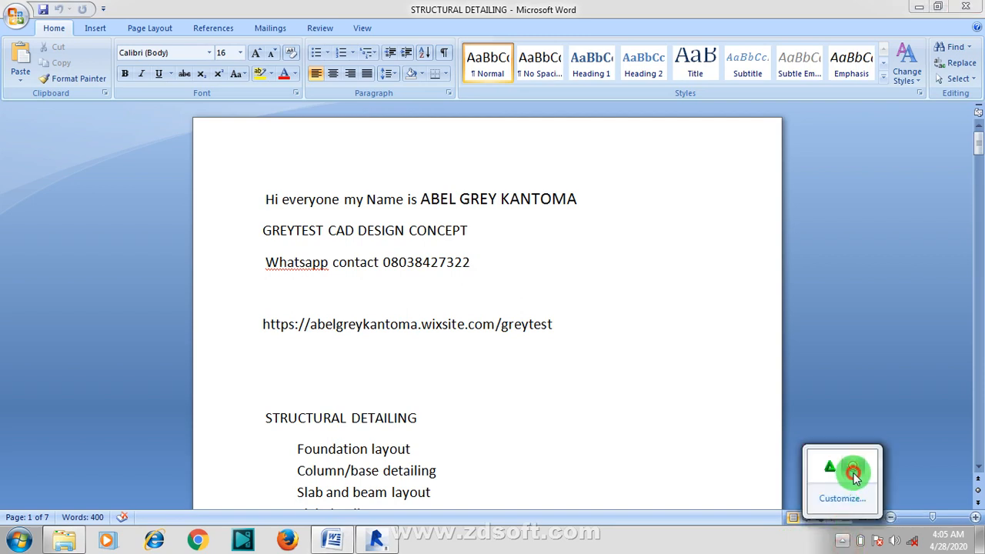